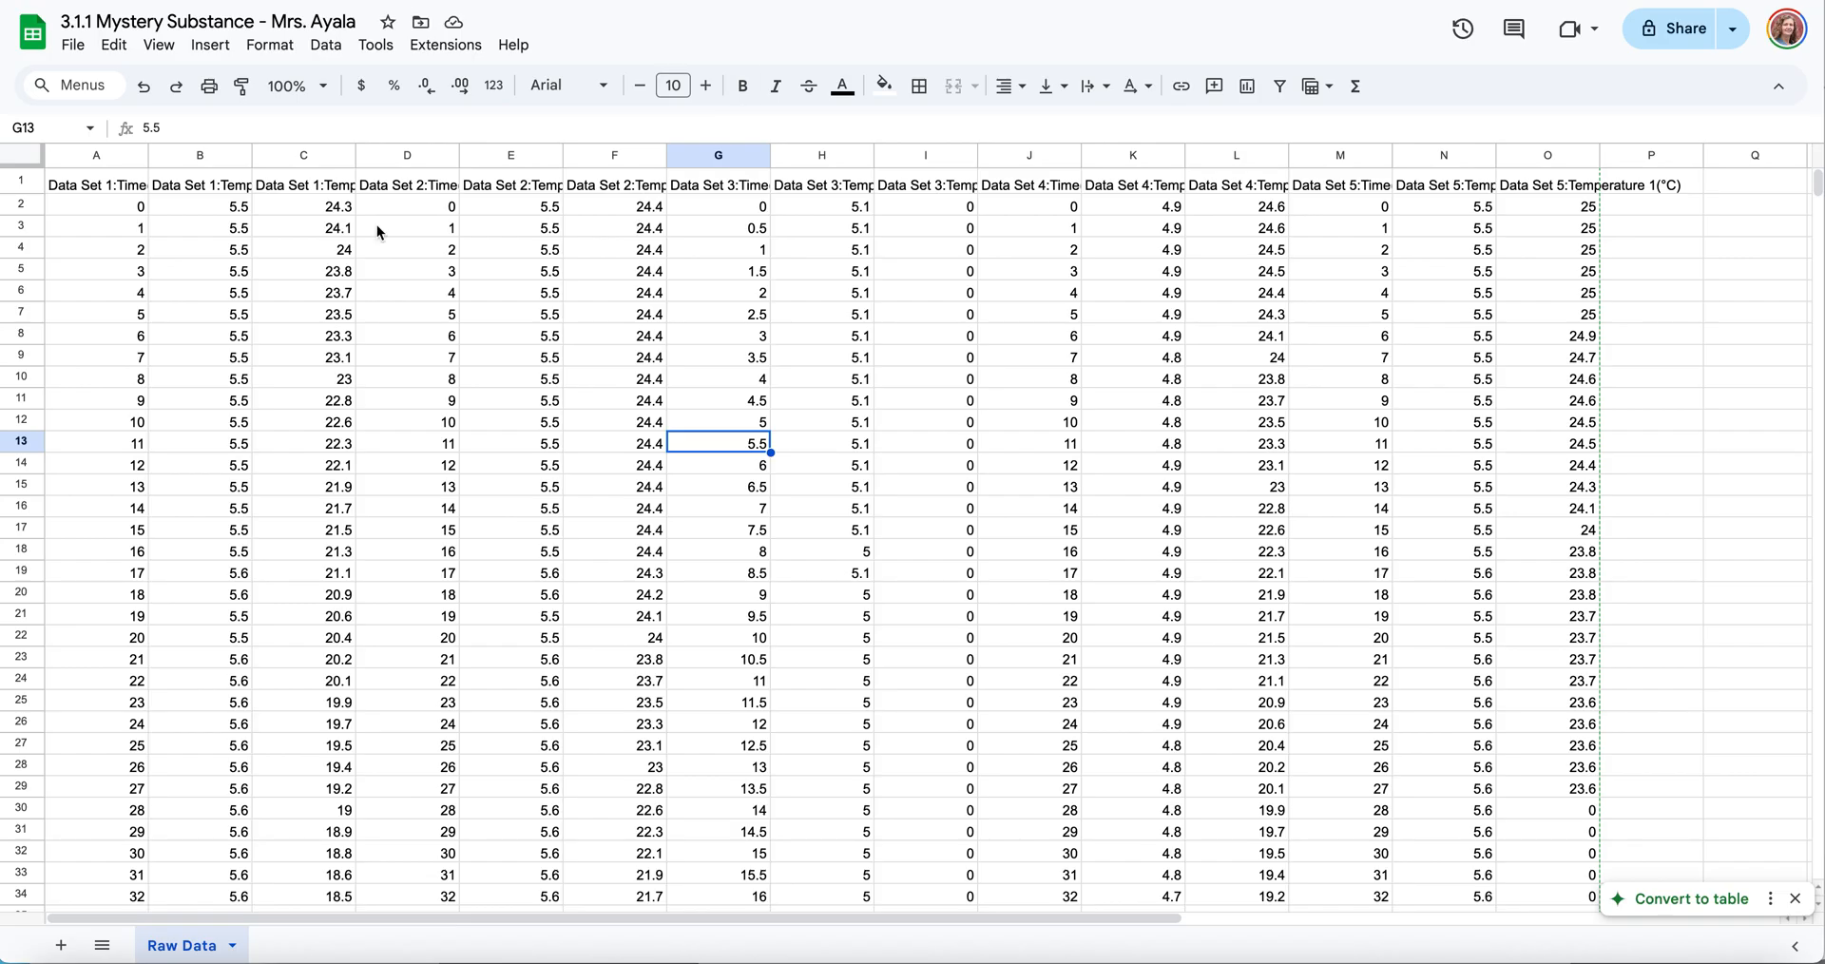
Wrap the header text in row 1 and fit the row height to the wrapped headers
{"action": "left_click", "coordinate": [84, 189]}
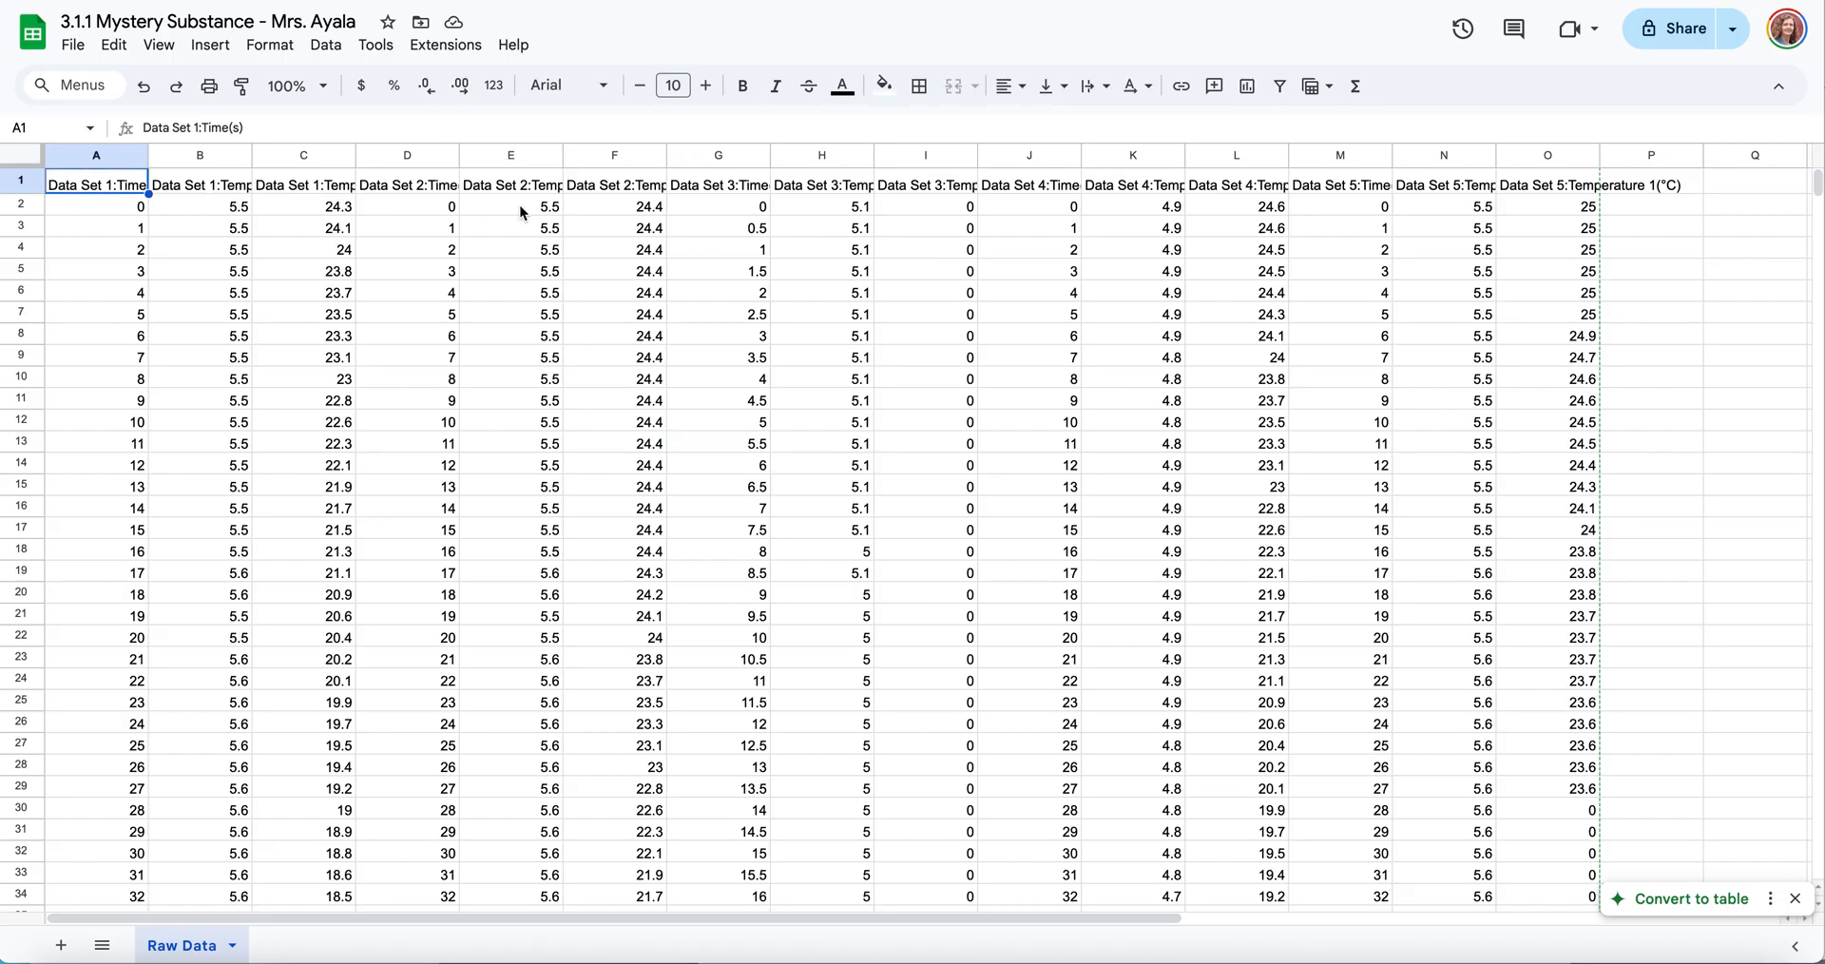
{"action": "left_click", "coordinate": [19, 183]}
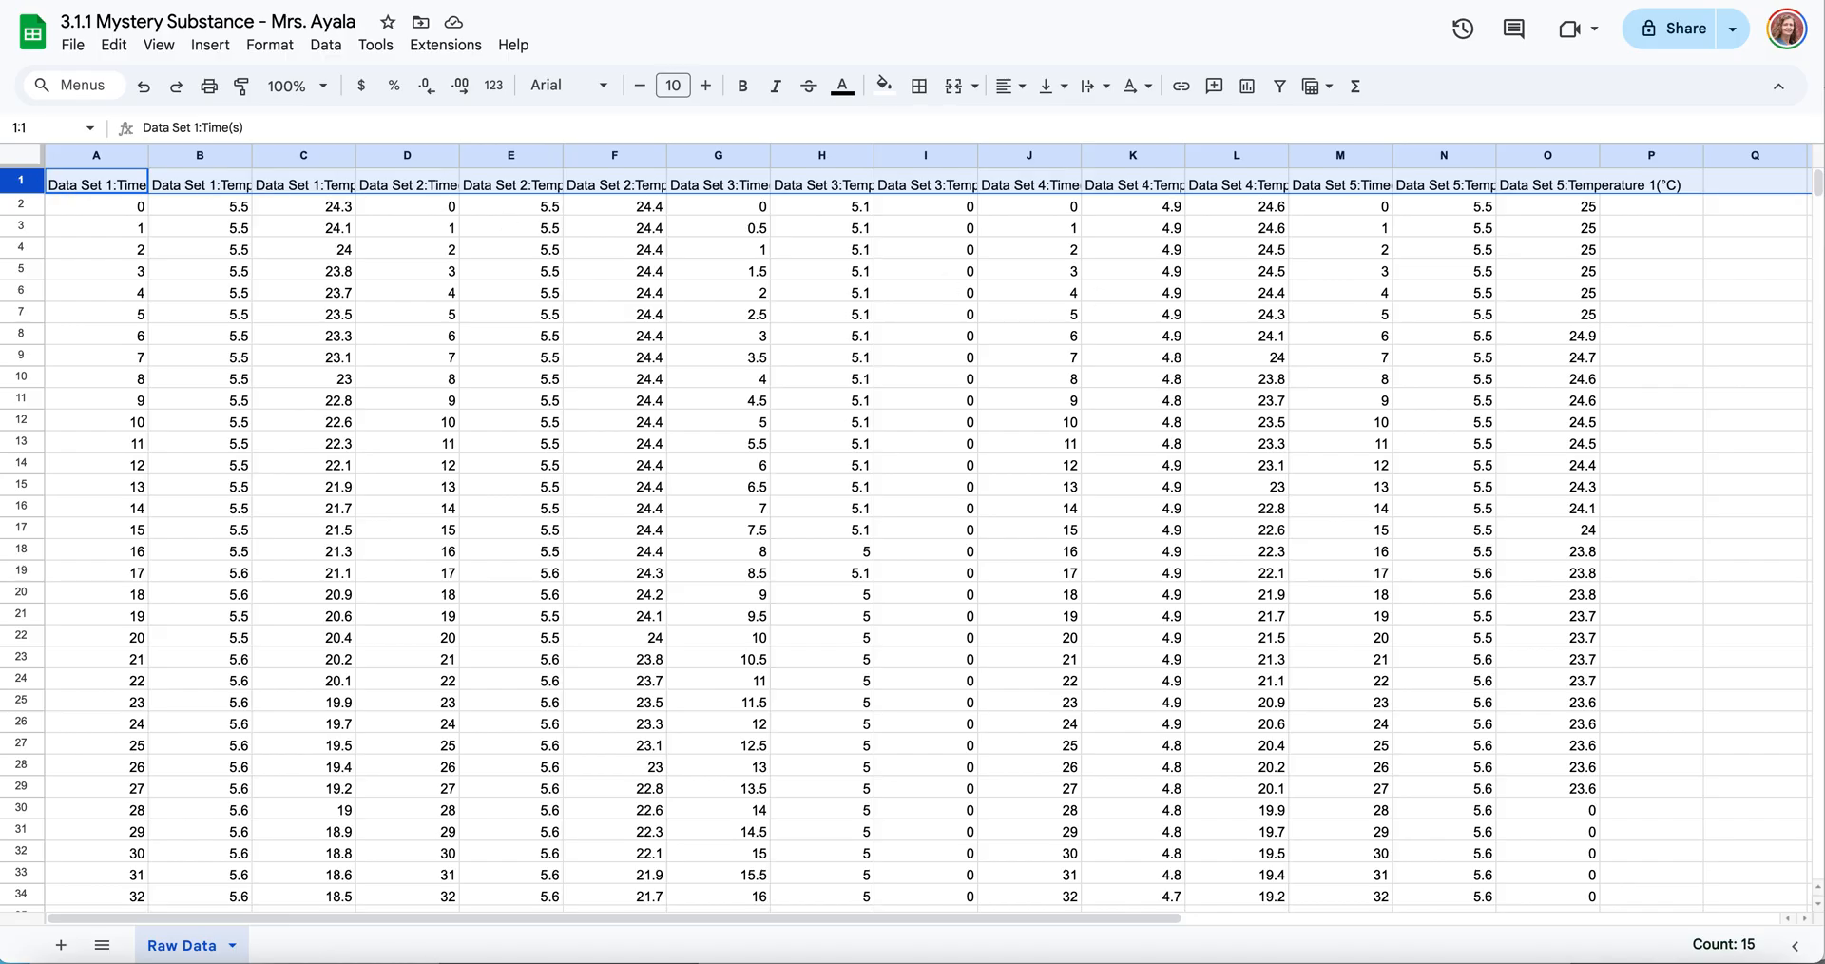
{"action": "scroll", "coordinate": [1146, 259], "scroll_direction": "right", "scroll_amount": 10}
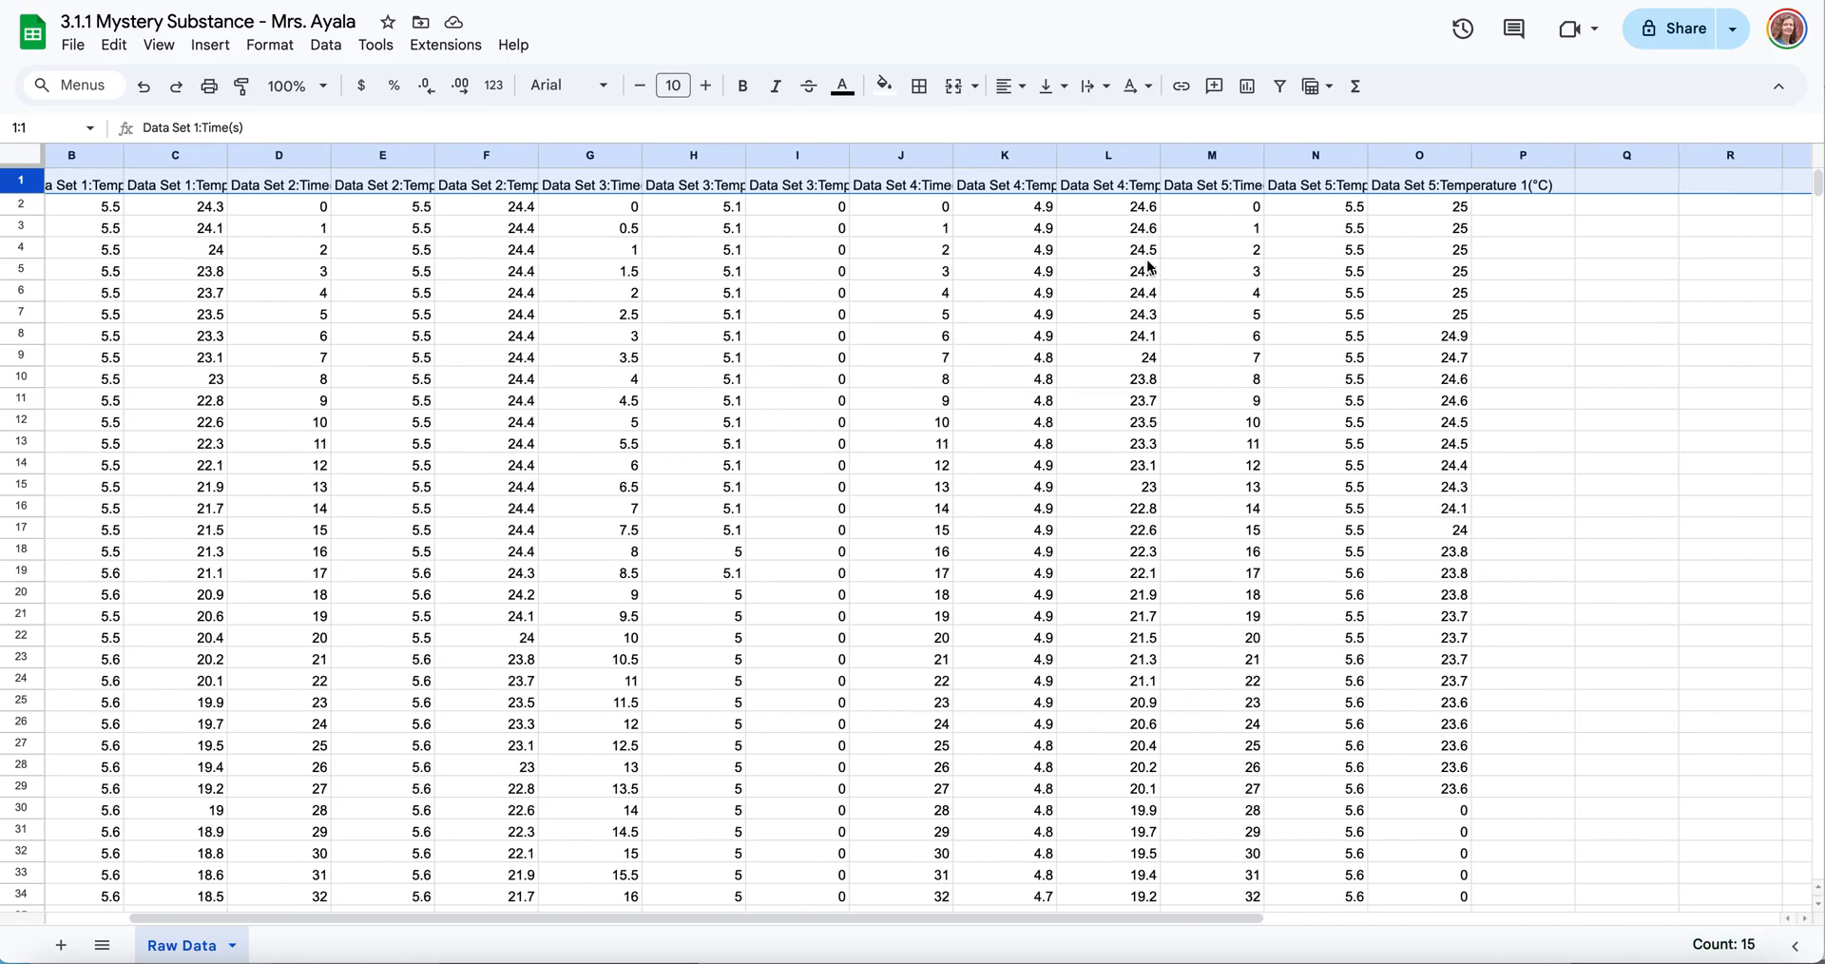
{"action": "scroll", "coordinate": [1147, 259], "scroll_direction": "down", "scroll_amount": 1}
{"action": "scroll", "coordinate": [1146, 258], "scroll_direction": "up", "scroll_amount": 1}
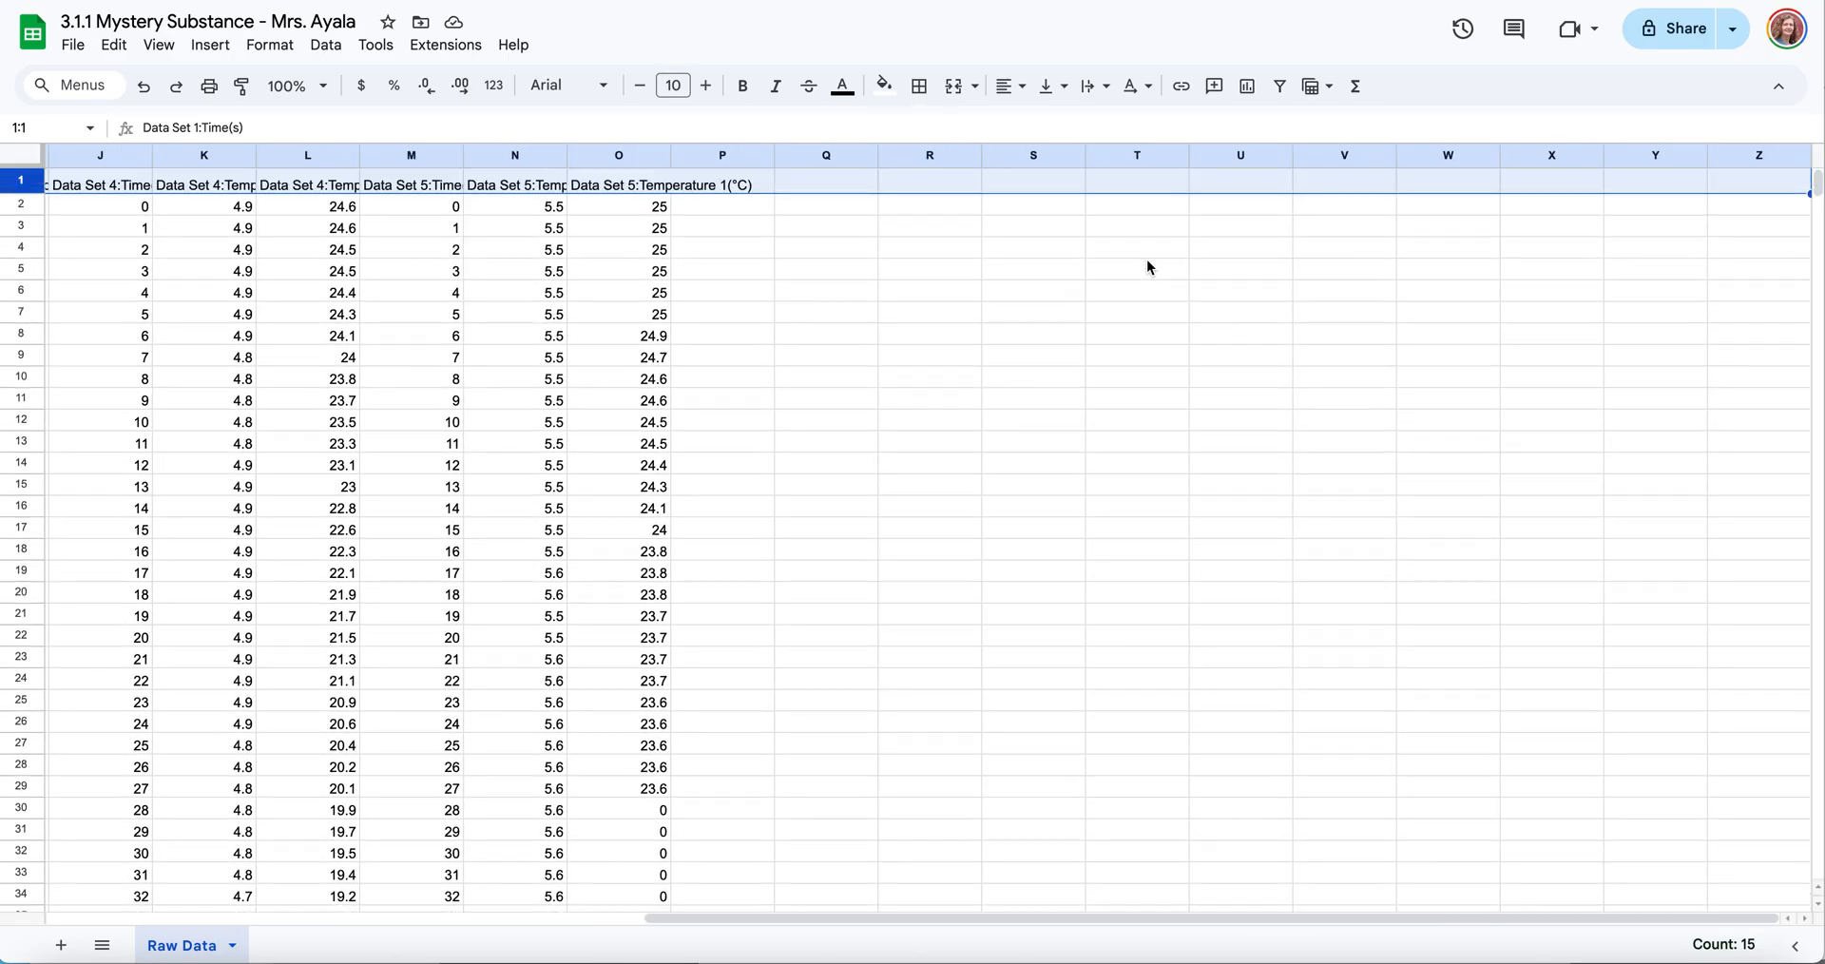
{"action": "scroll", "coordinate": [1146, 258], "scroll_direction": "left", "scroll_amount": 1}
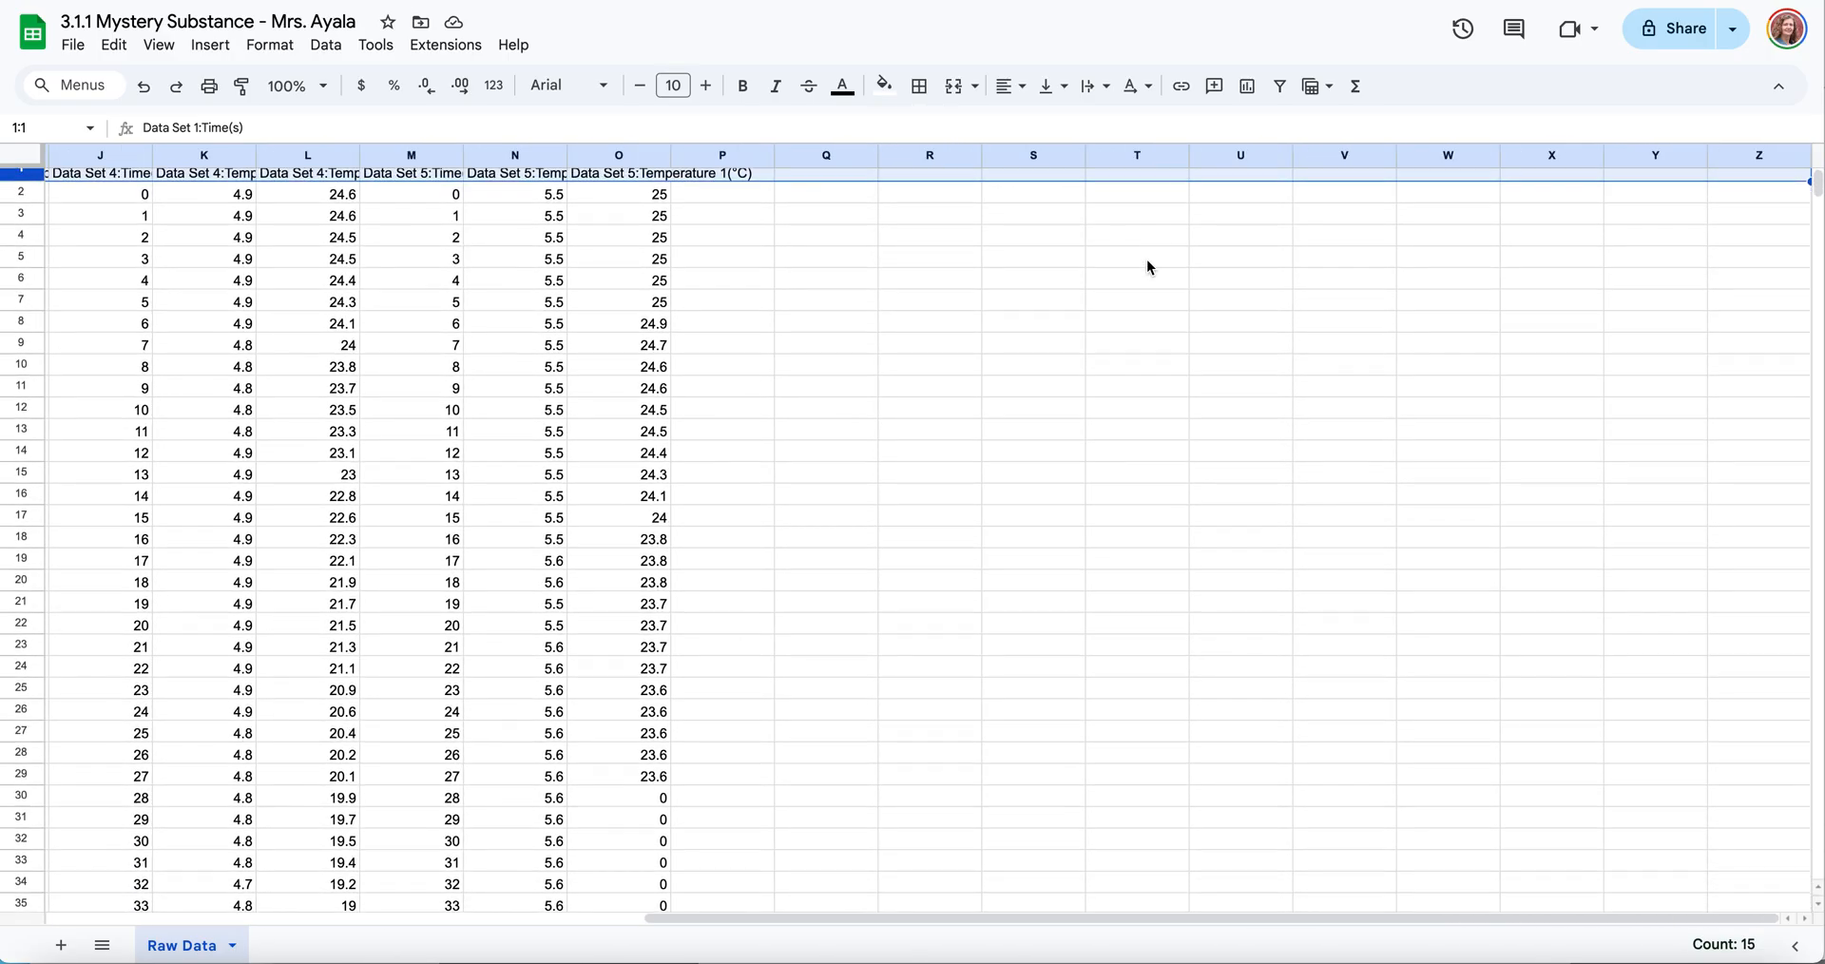
{"action": "scroll", "coordinate": [1146, 259], "scroll_direction": "left", "scroll_amount": 3}
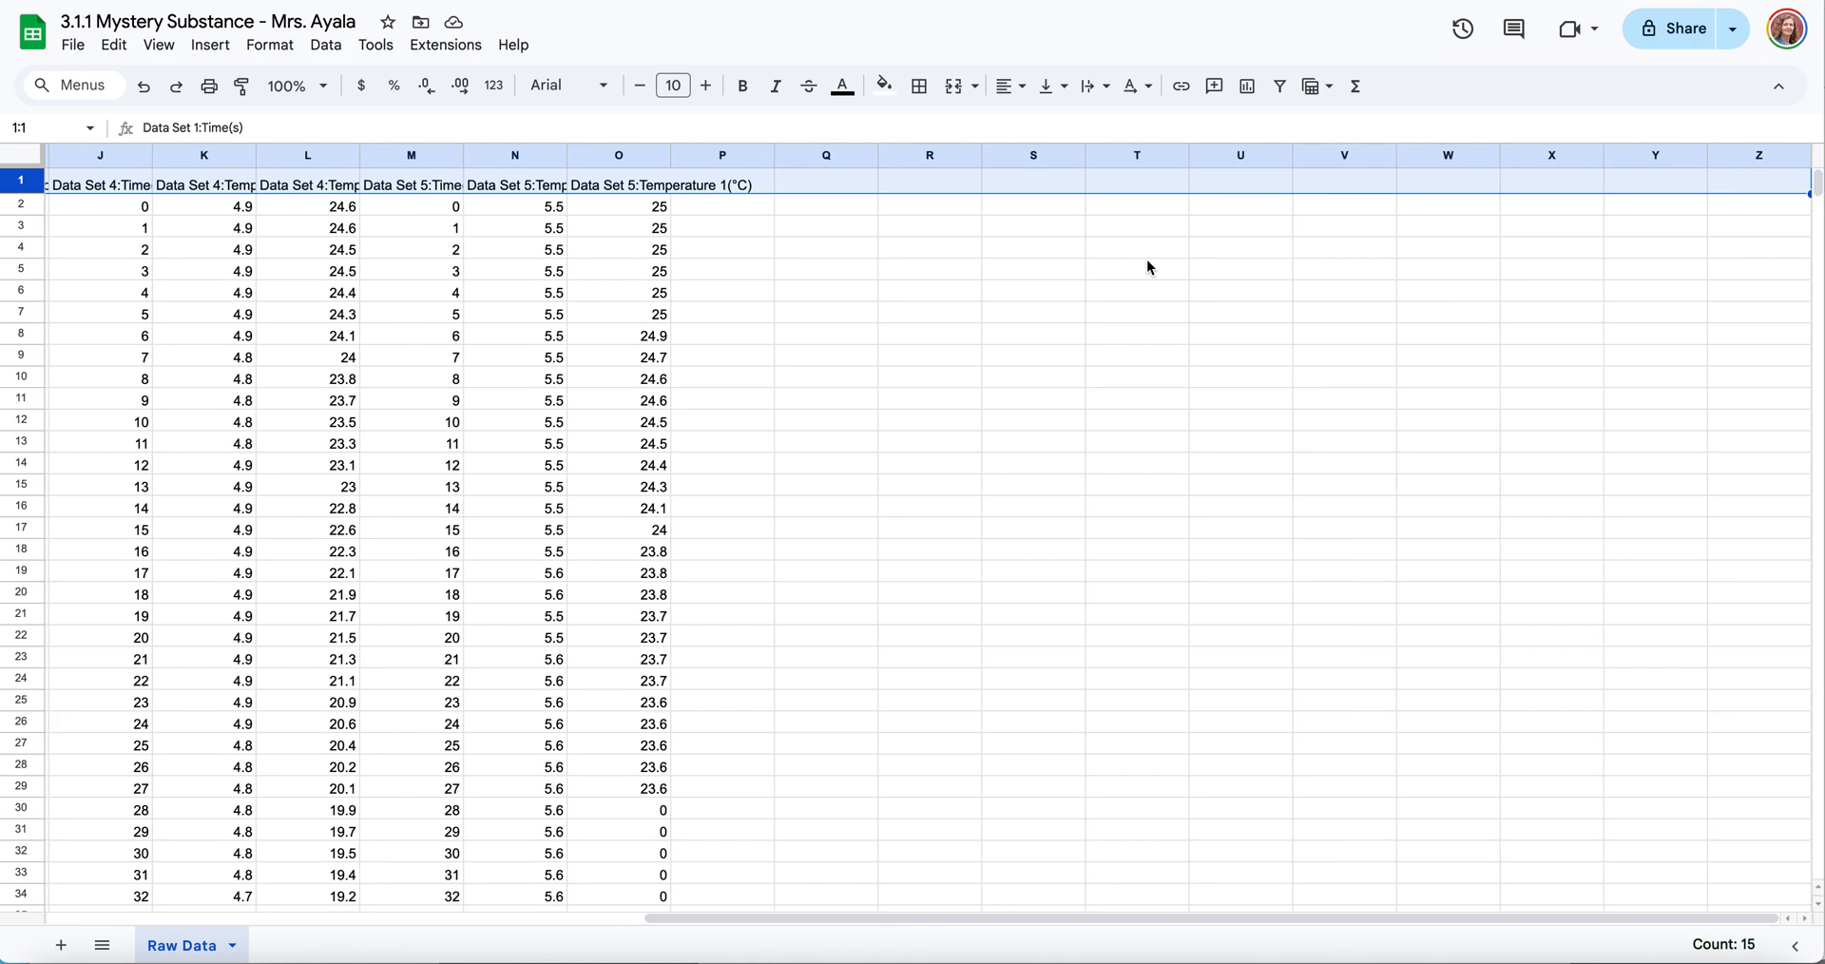
{"action": "scroll", "coordinate": [1146, 258], "scroll_direction": "left", "scroll_amount": 6}
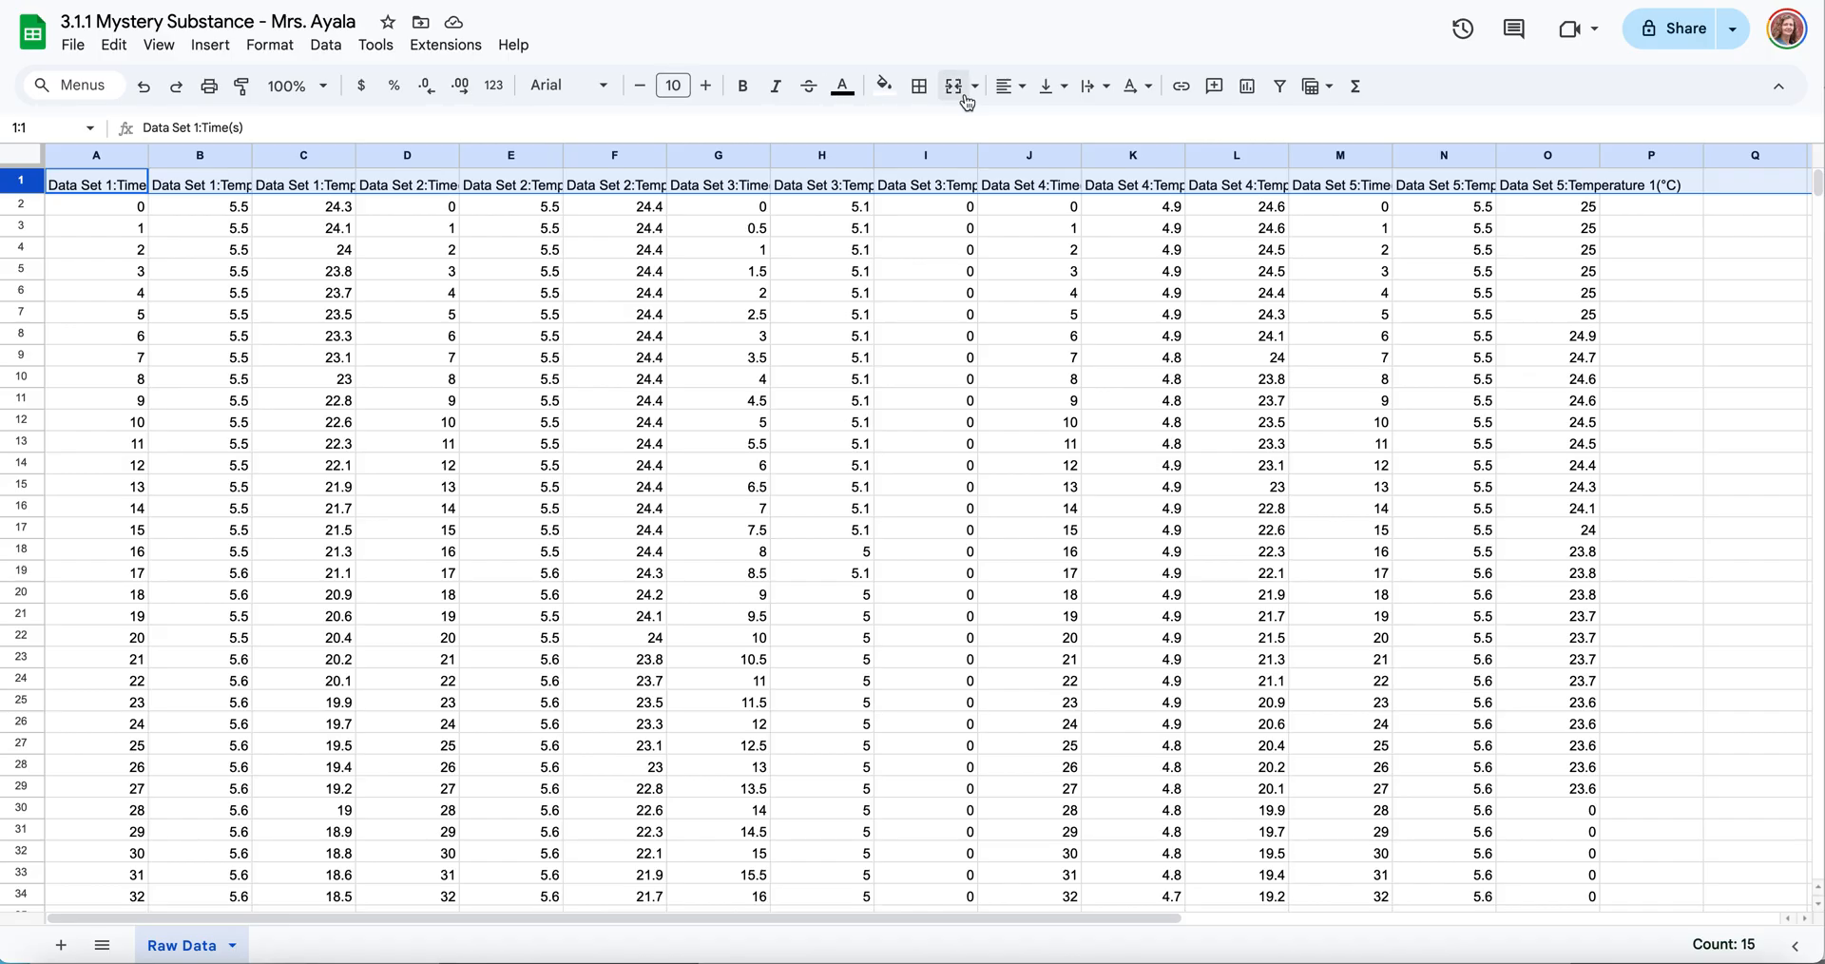
{"action": "left_click", "coordinate": [1106, 95]}
{"action": "left_click", "coordinate": [1107, 95]}
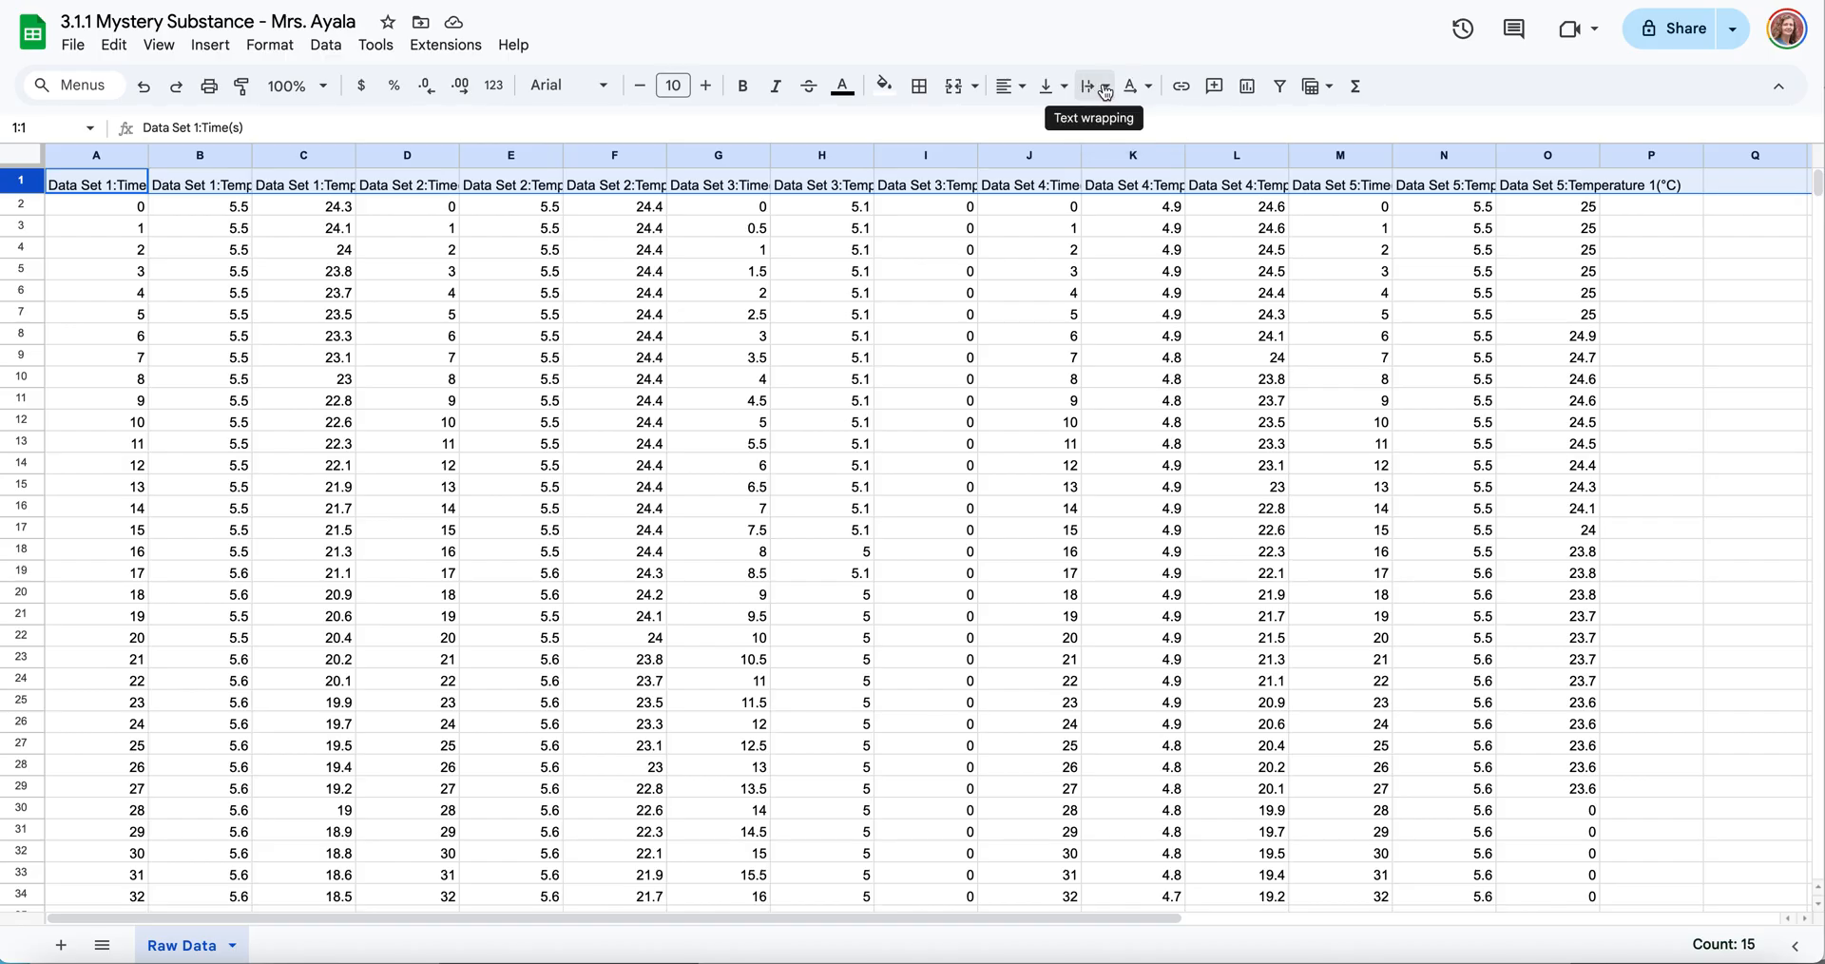
{"action": "left_click", "coordinate": [1105, 92]}
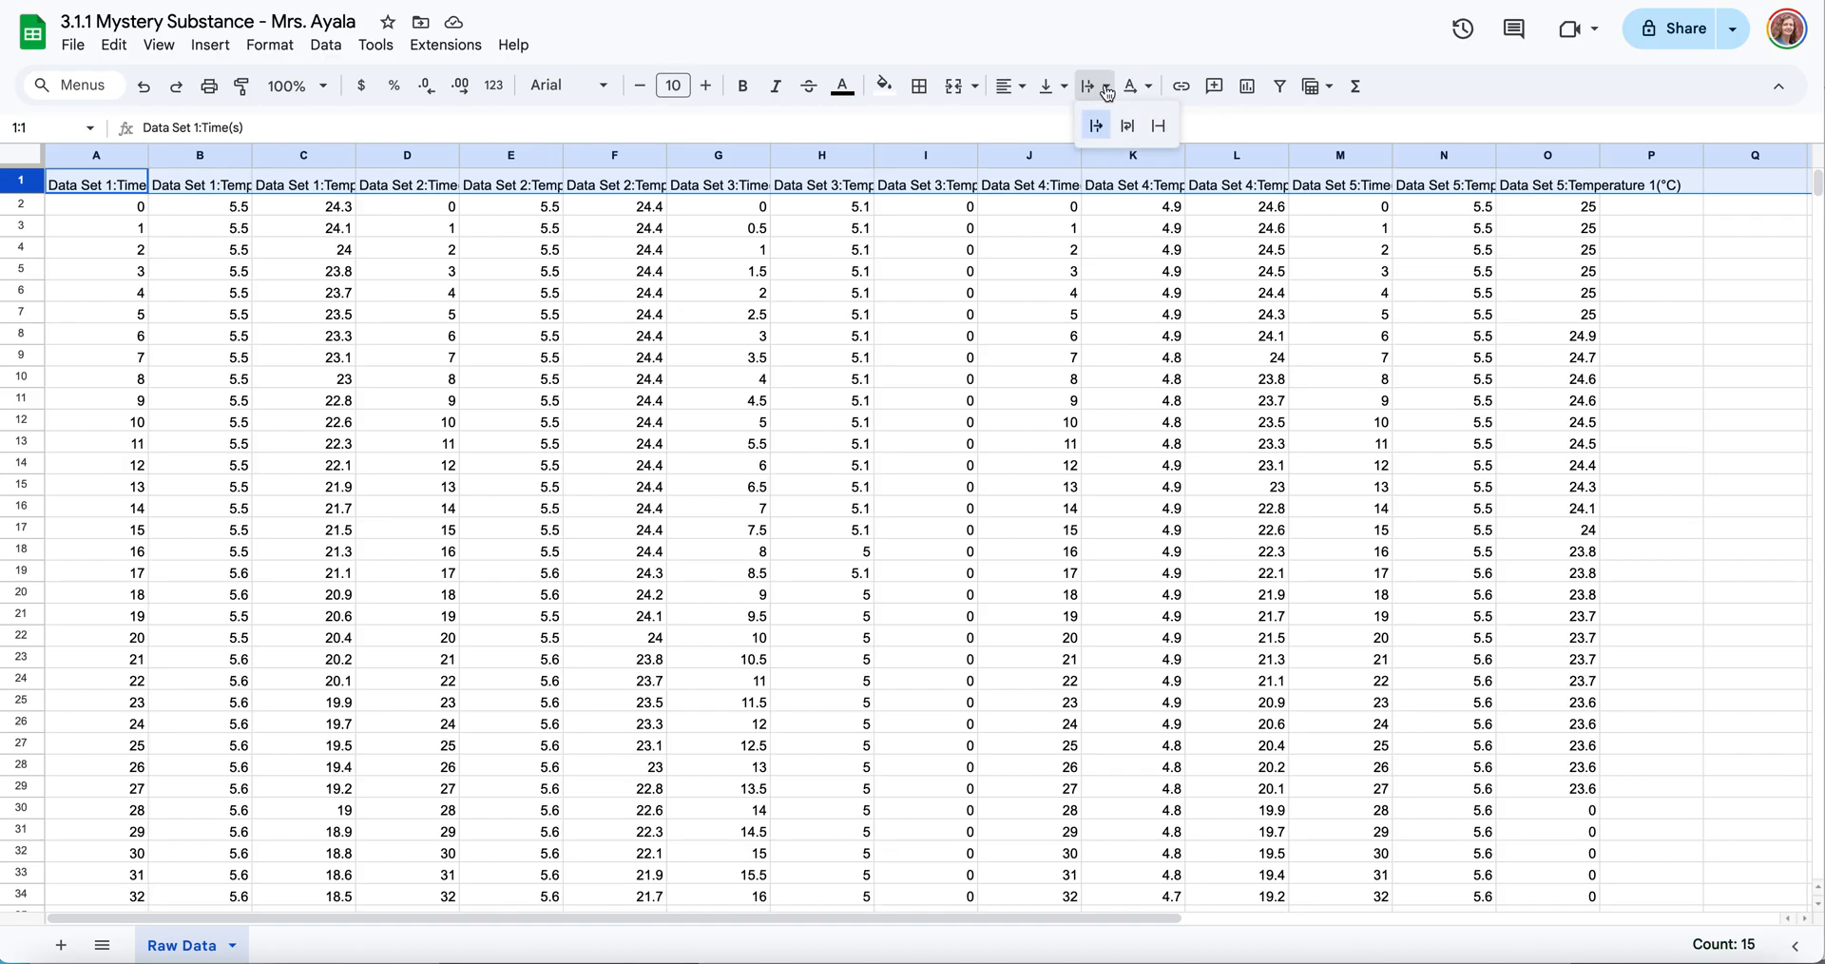
{"action": "left_click", "coordinate": [1130, 138]}
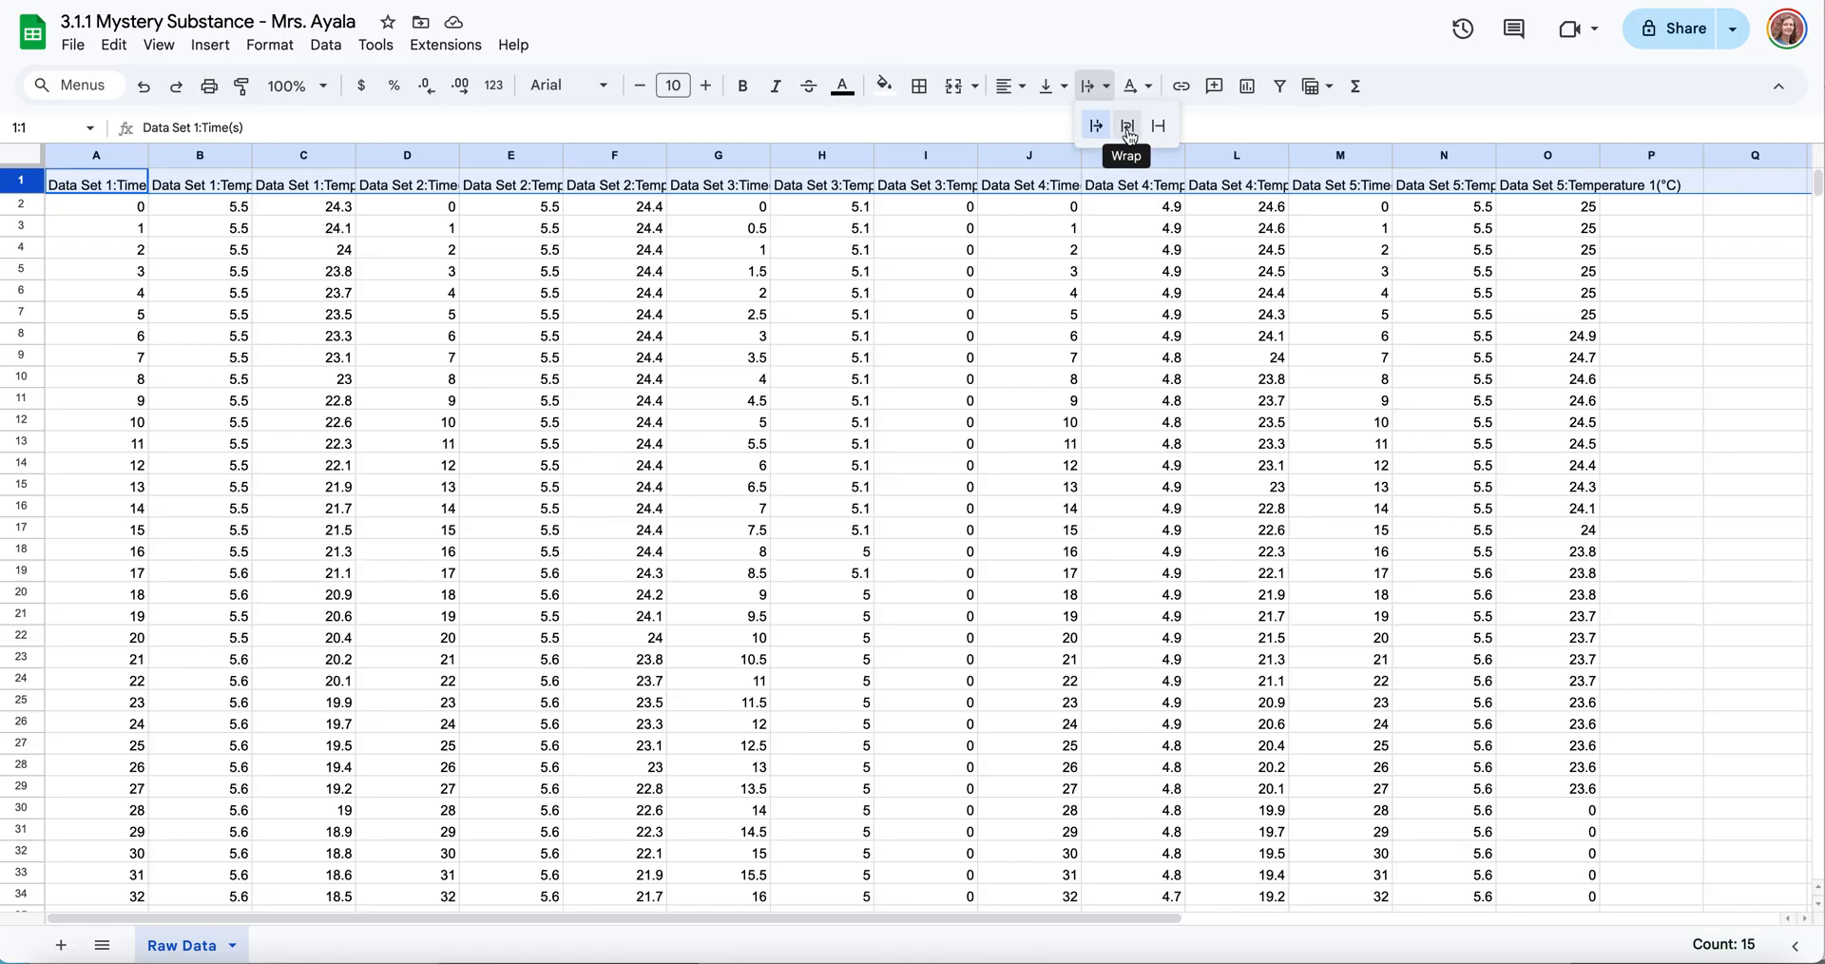
{"action": "left_click", "coordinate": [1130, 136]}
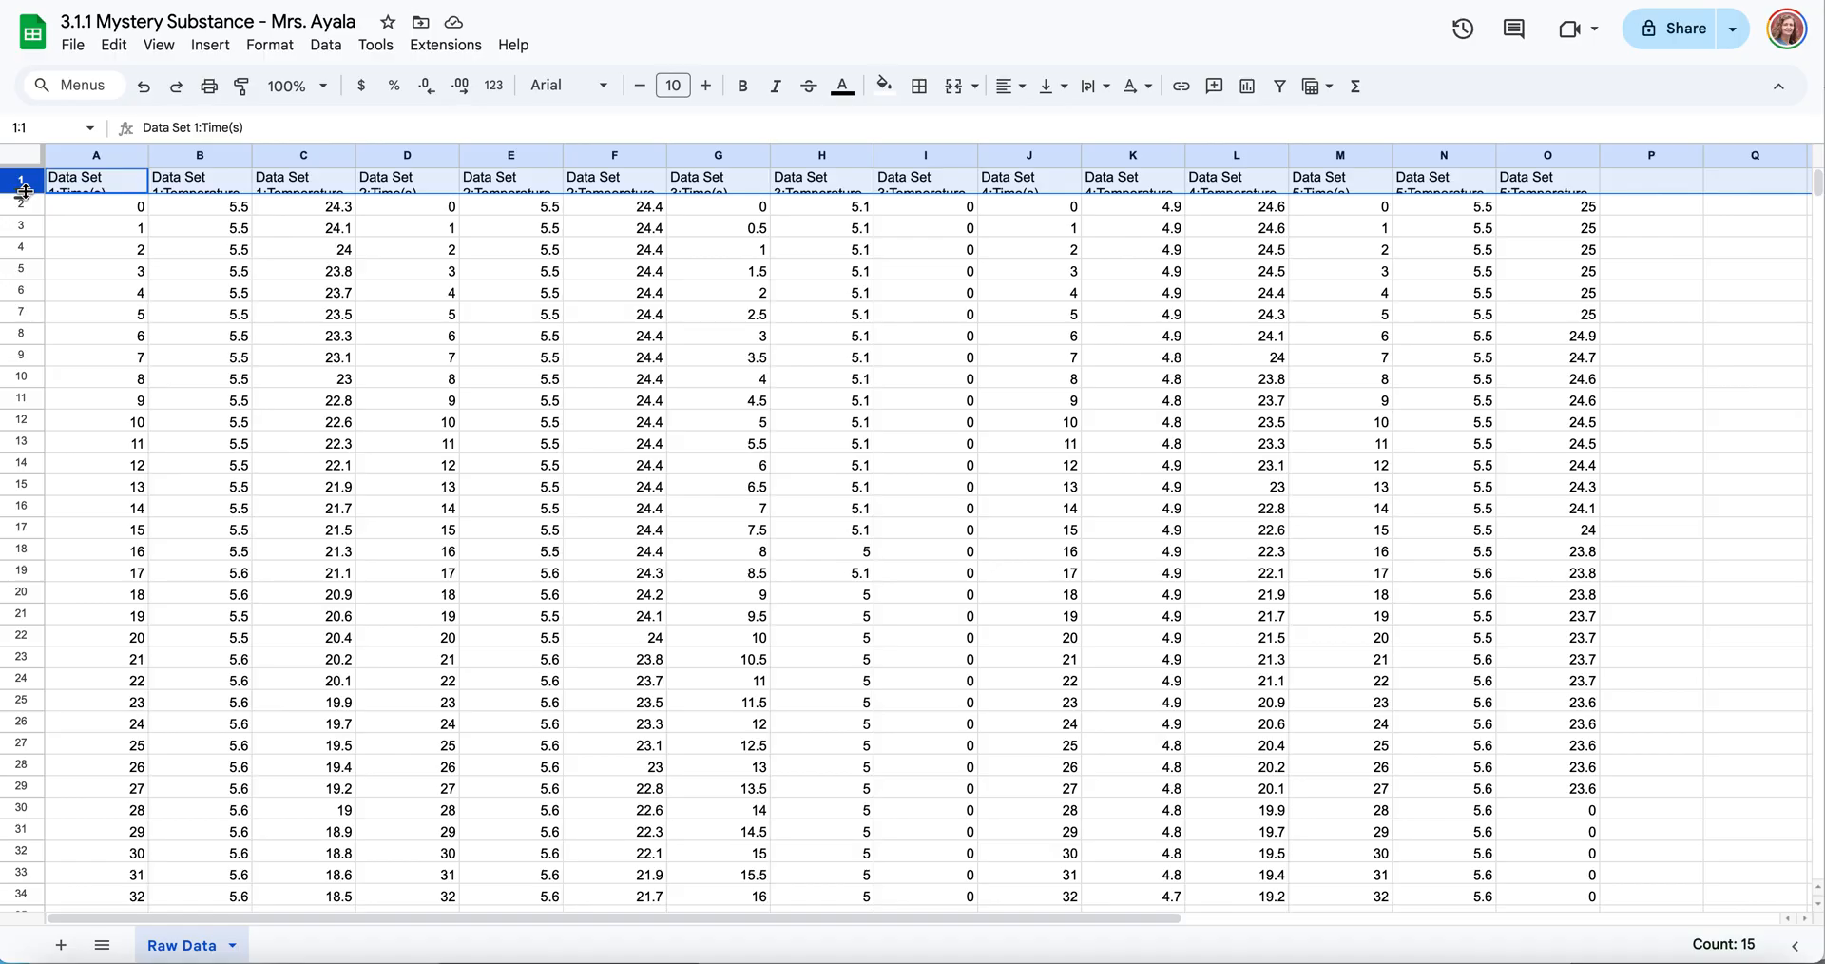
{"action": "double_click", "coordinate": [24, 191]}
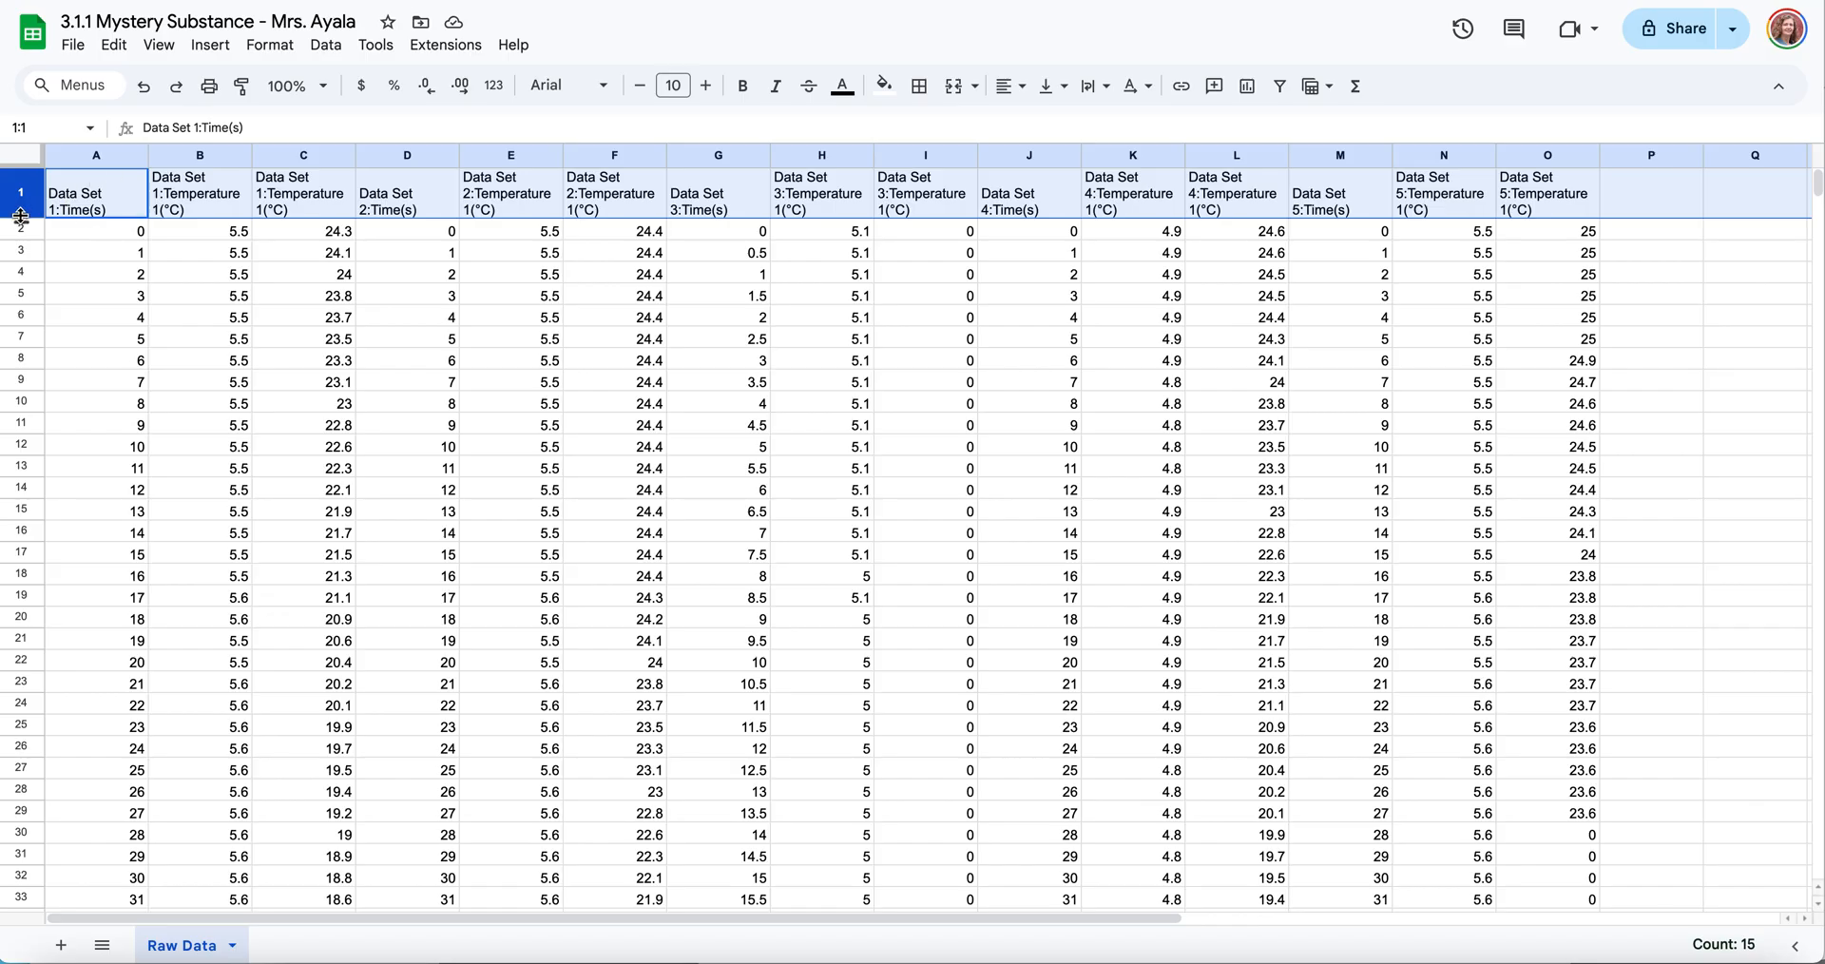
Examine the row 1 headers from A1 to O1 to identify each data set's time and temperature columns
{"action": "left_click", "coordinate": [103, 231]}
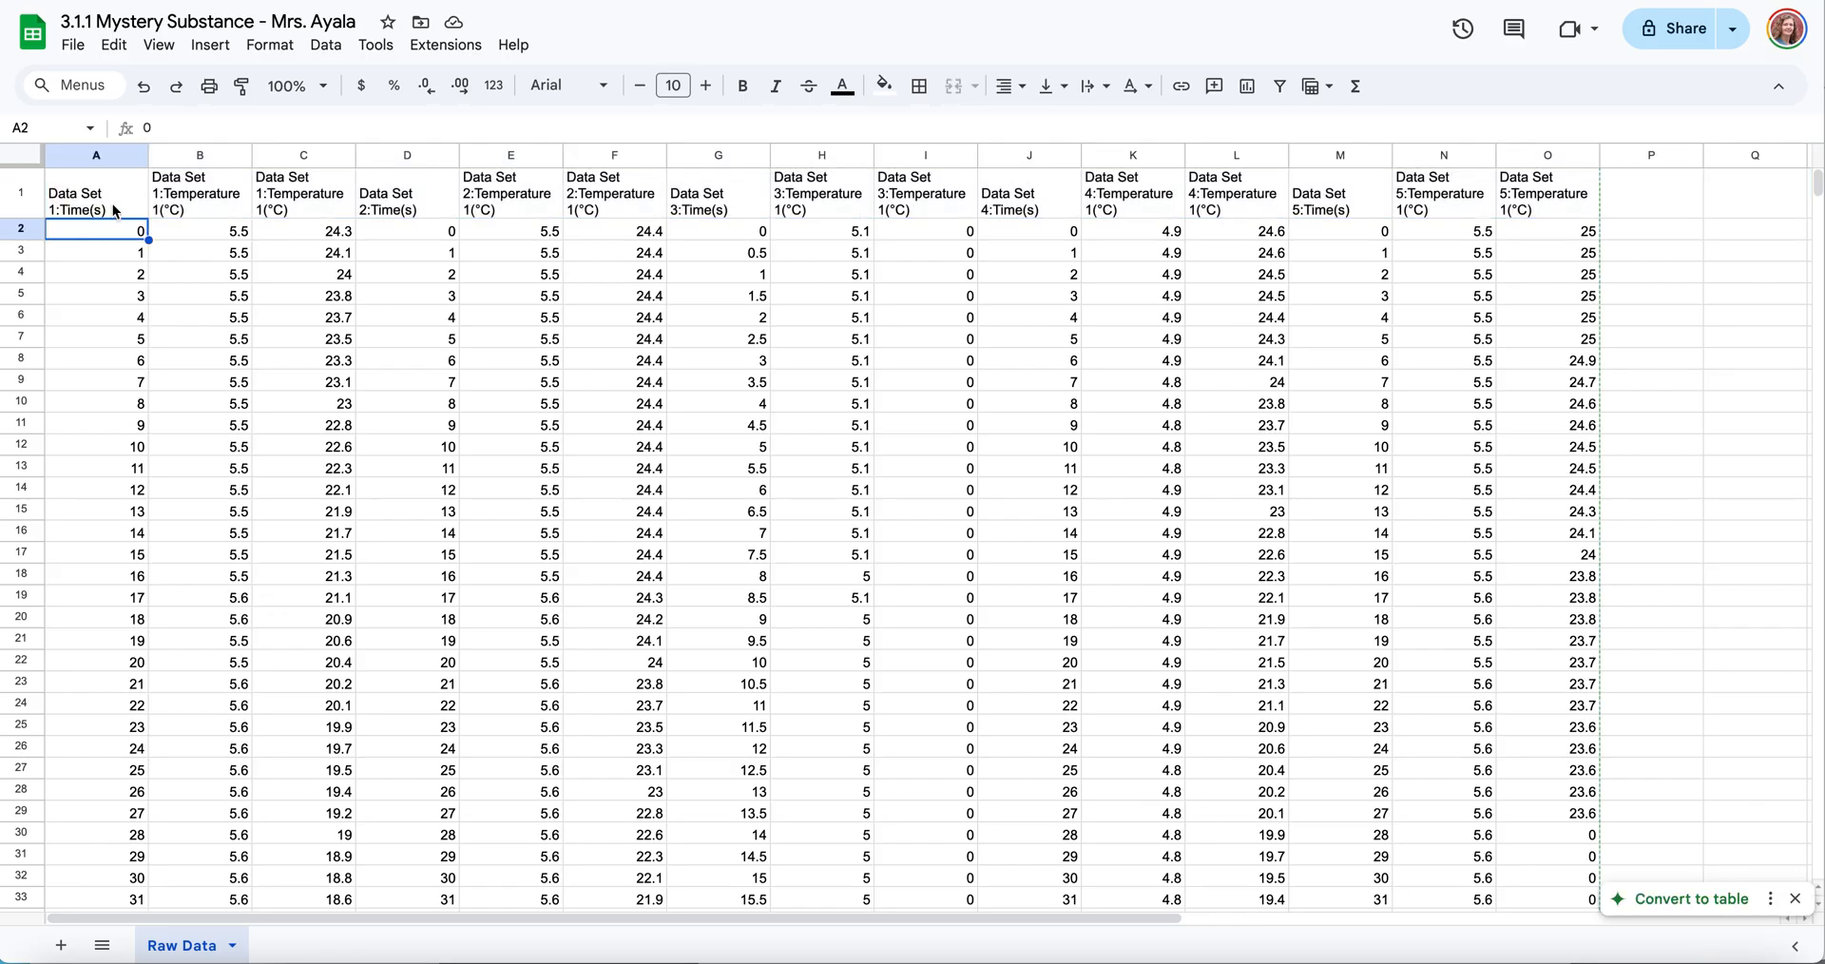
{"action": "left_click", "coordinate": [116, 204]}
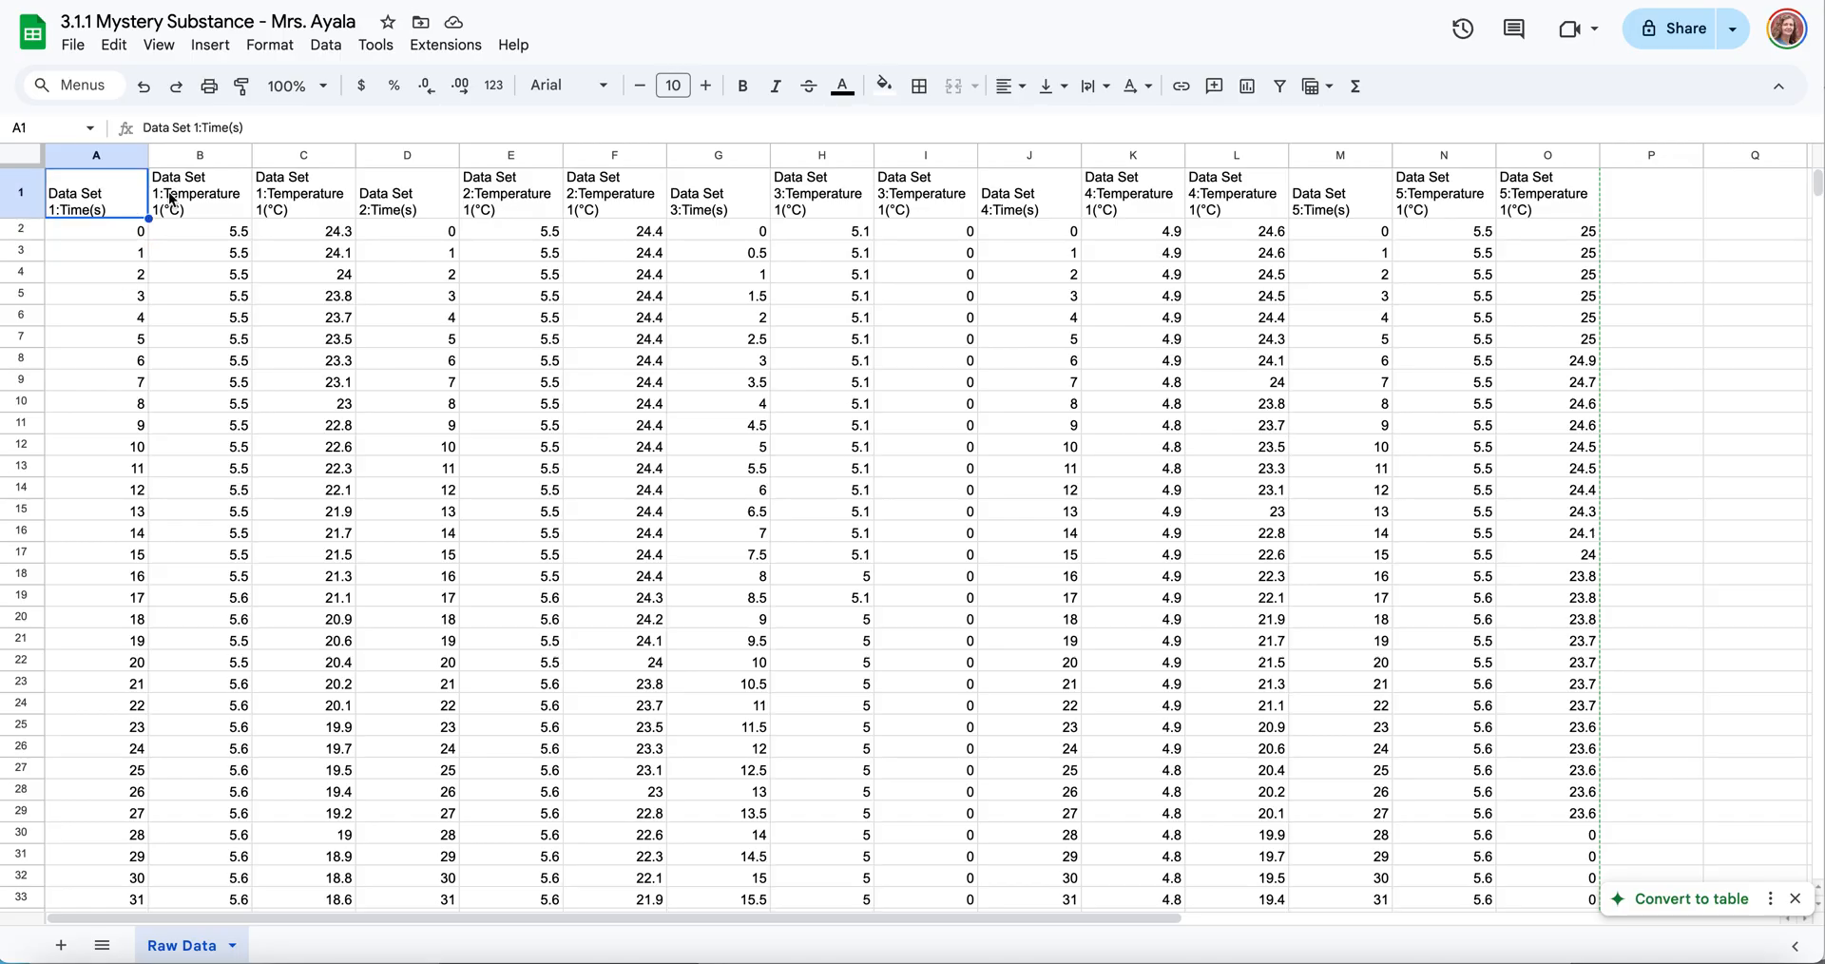
{"action": "left_click", "coordinate": [207, 211]}
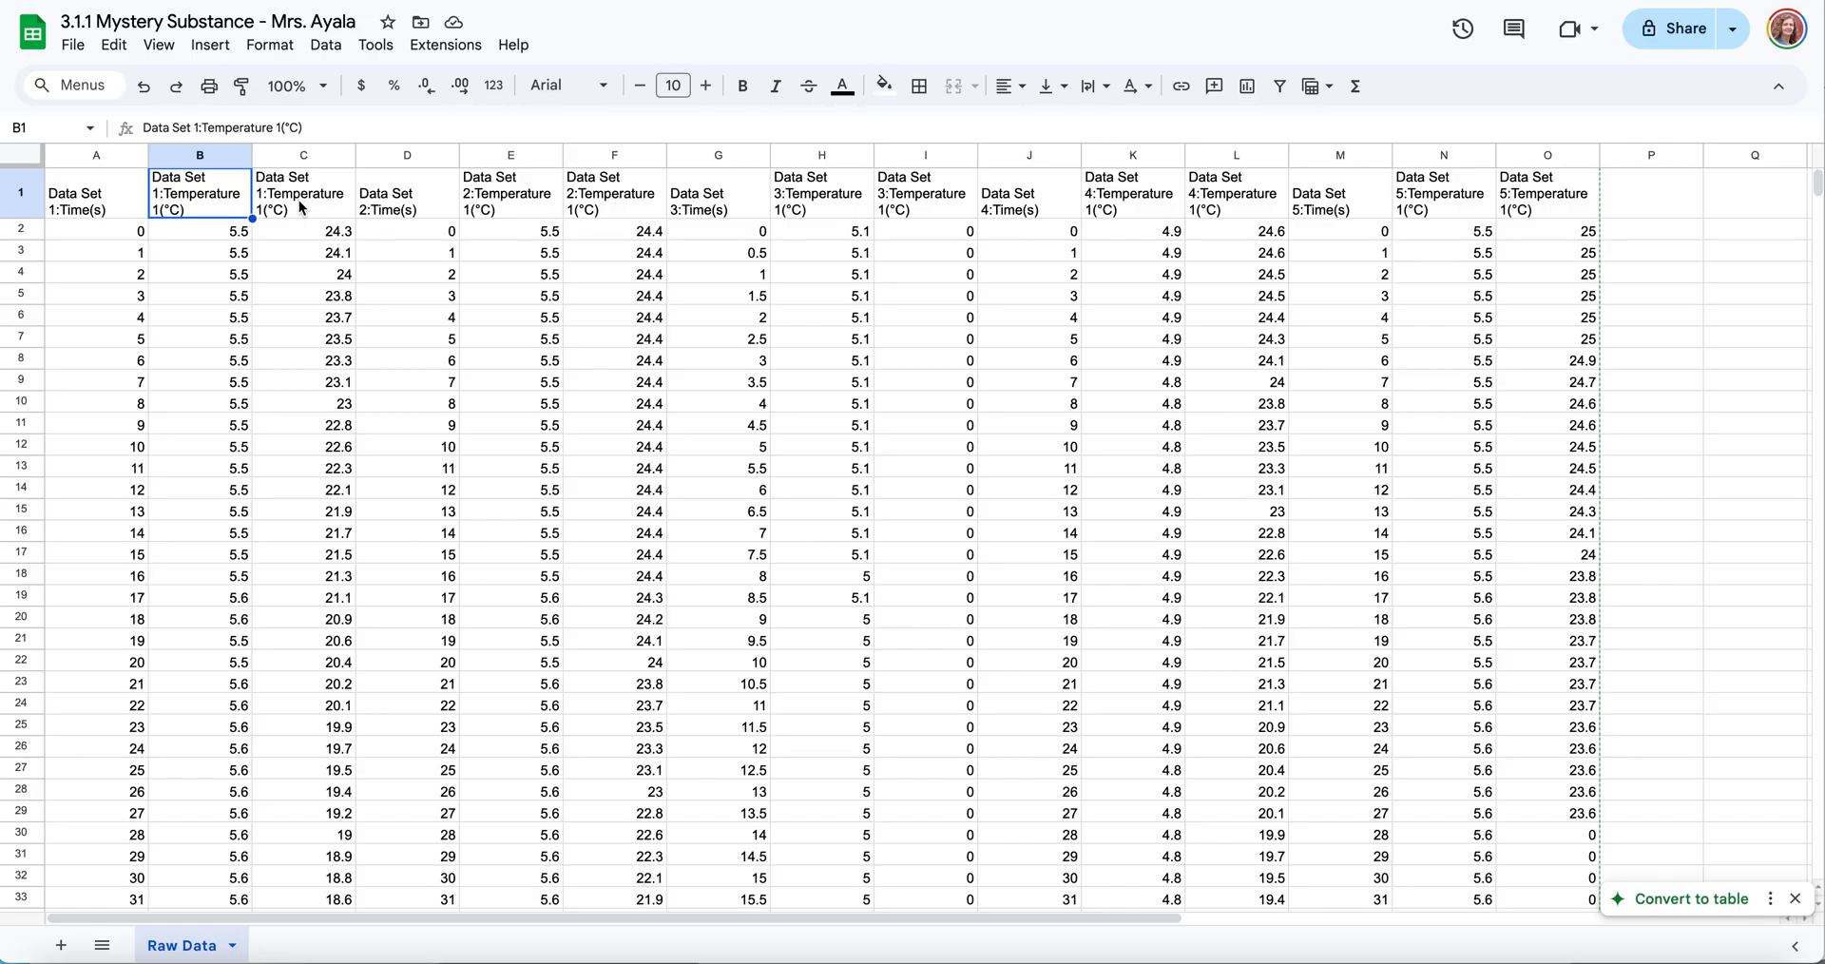
{"action": "left_click", "coordinate": [301, 206]}
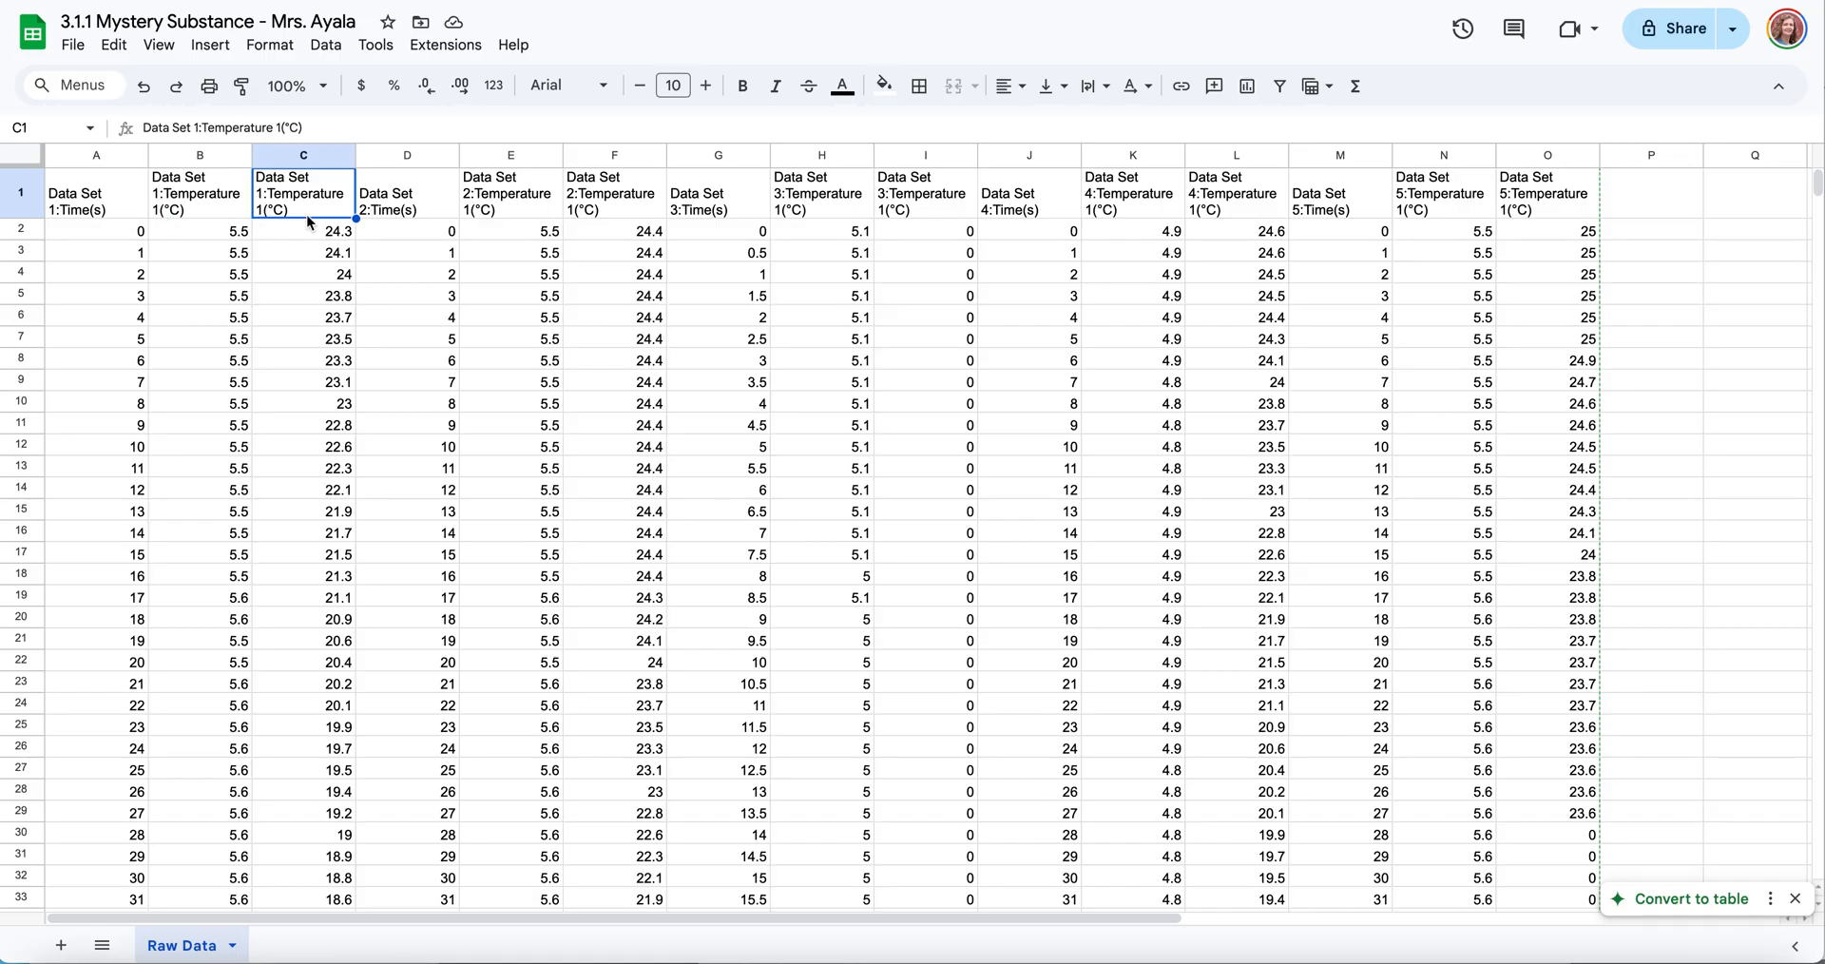
{"action": "left_click", "coordinate": [426, 201]}
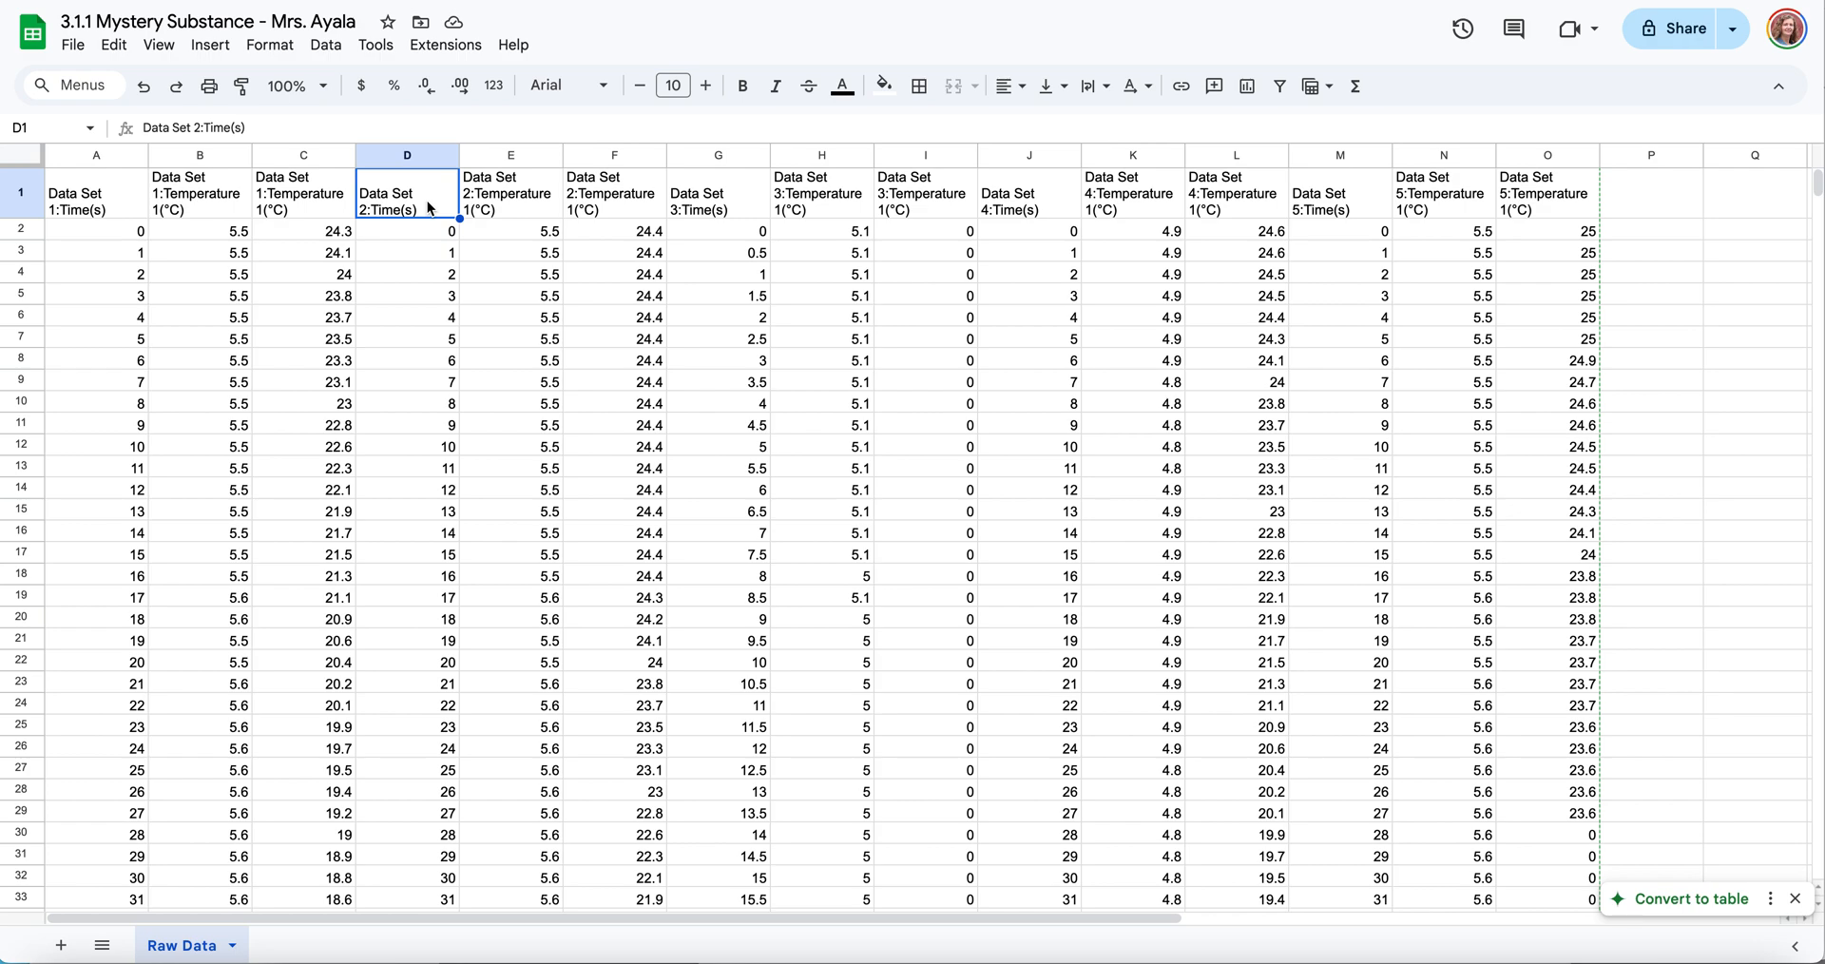
{"action": "left_click", "coordinate": [509, 205]}
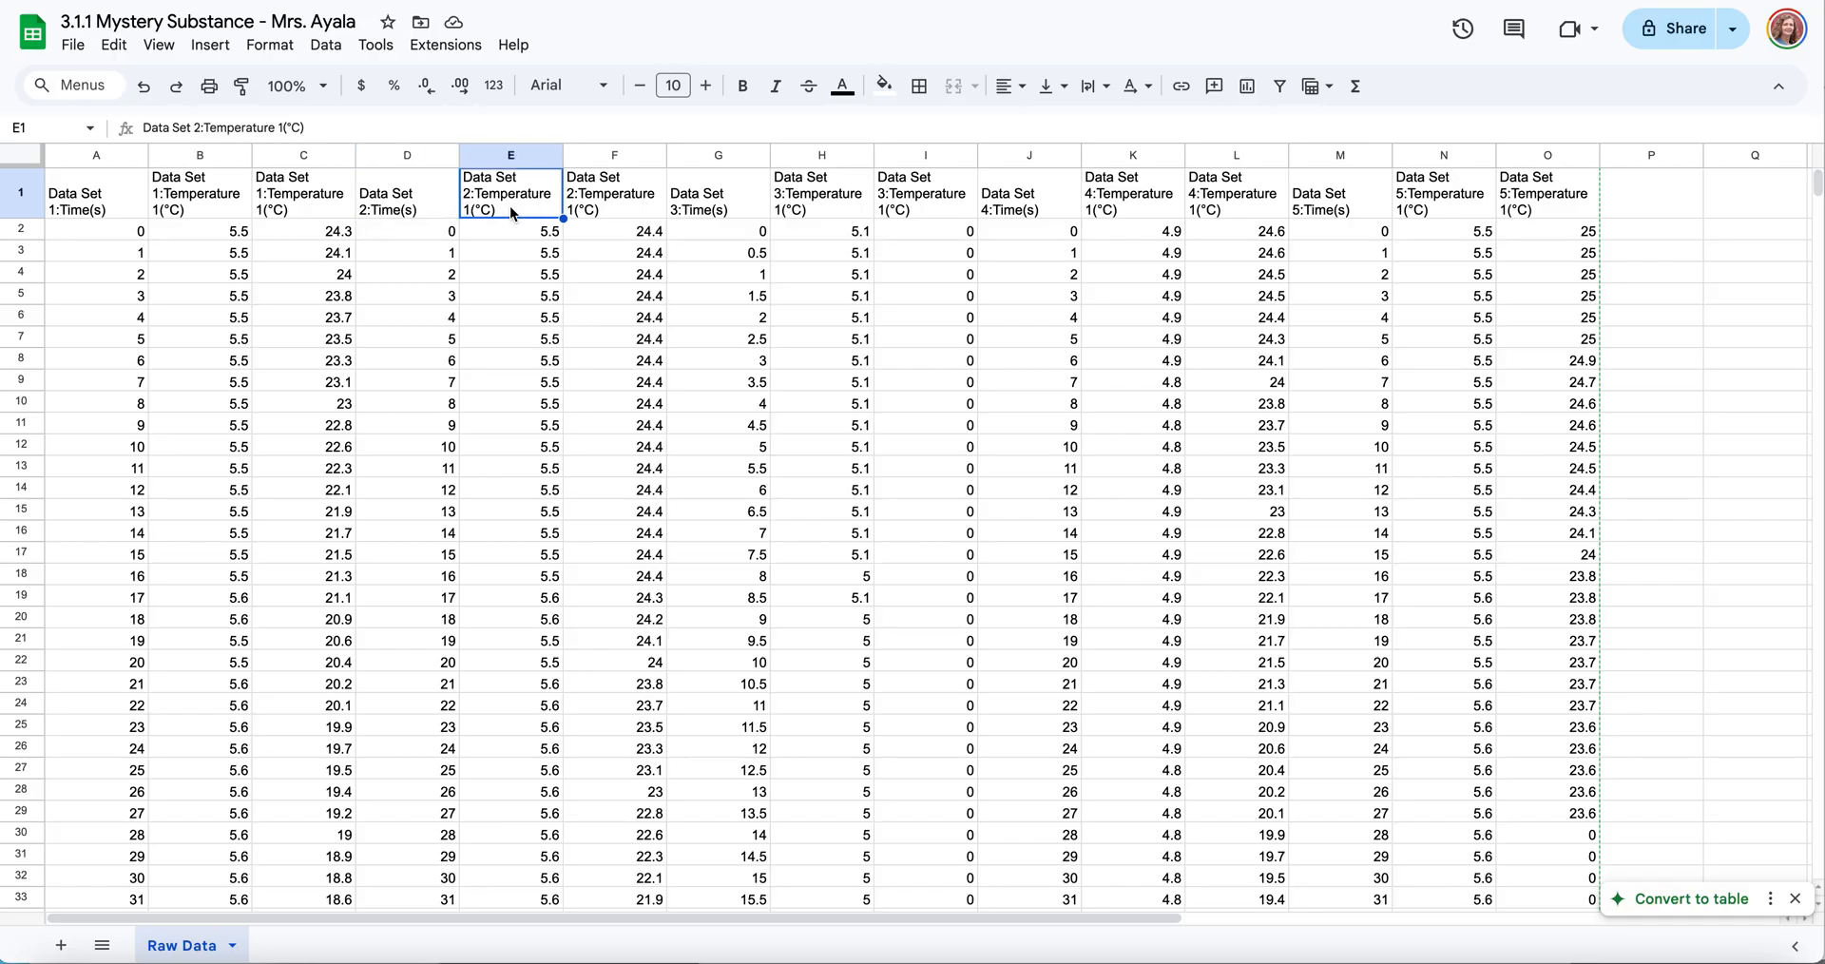
{"action": "left_click", "coordinate": [635, 213]}
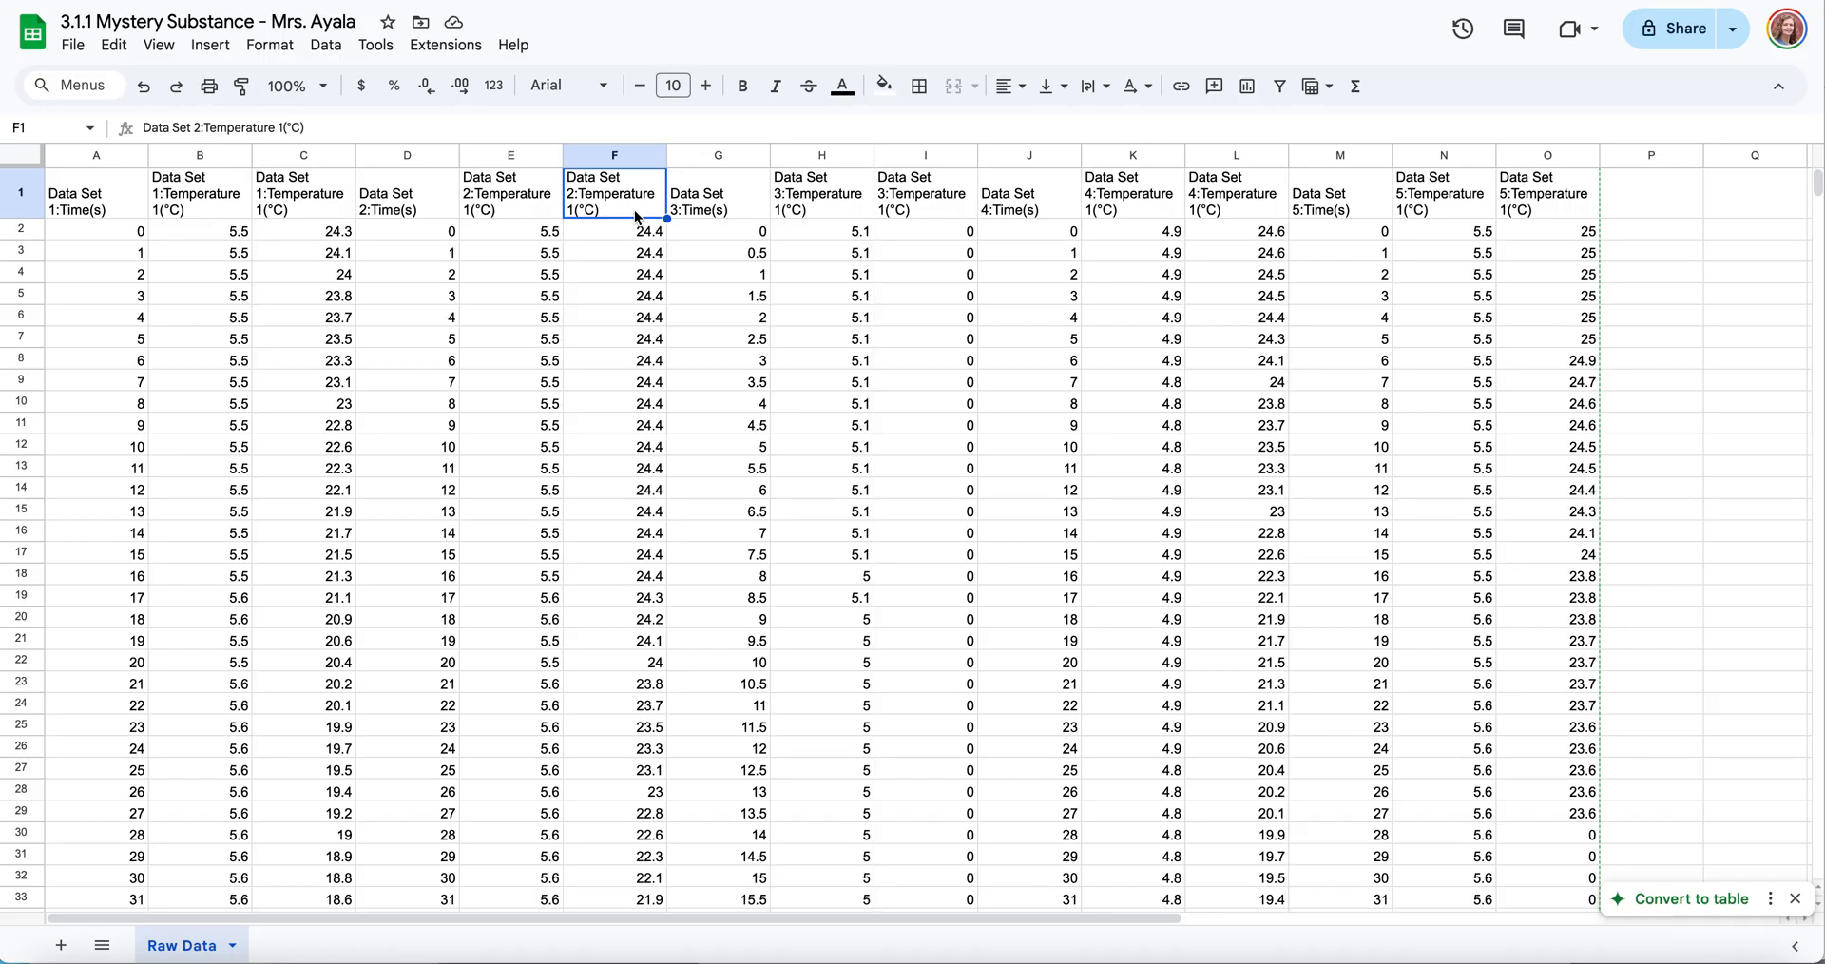
{"action": "left_click", "coordinate": [698, 207]}
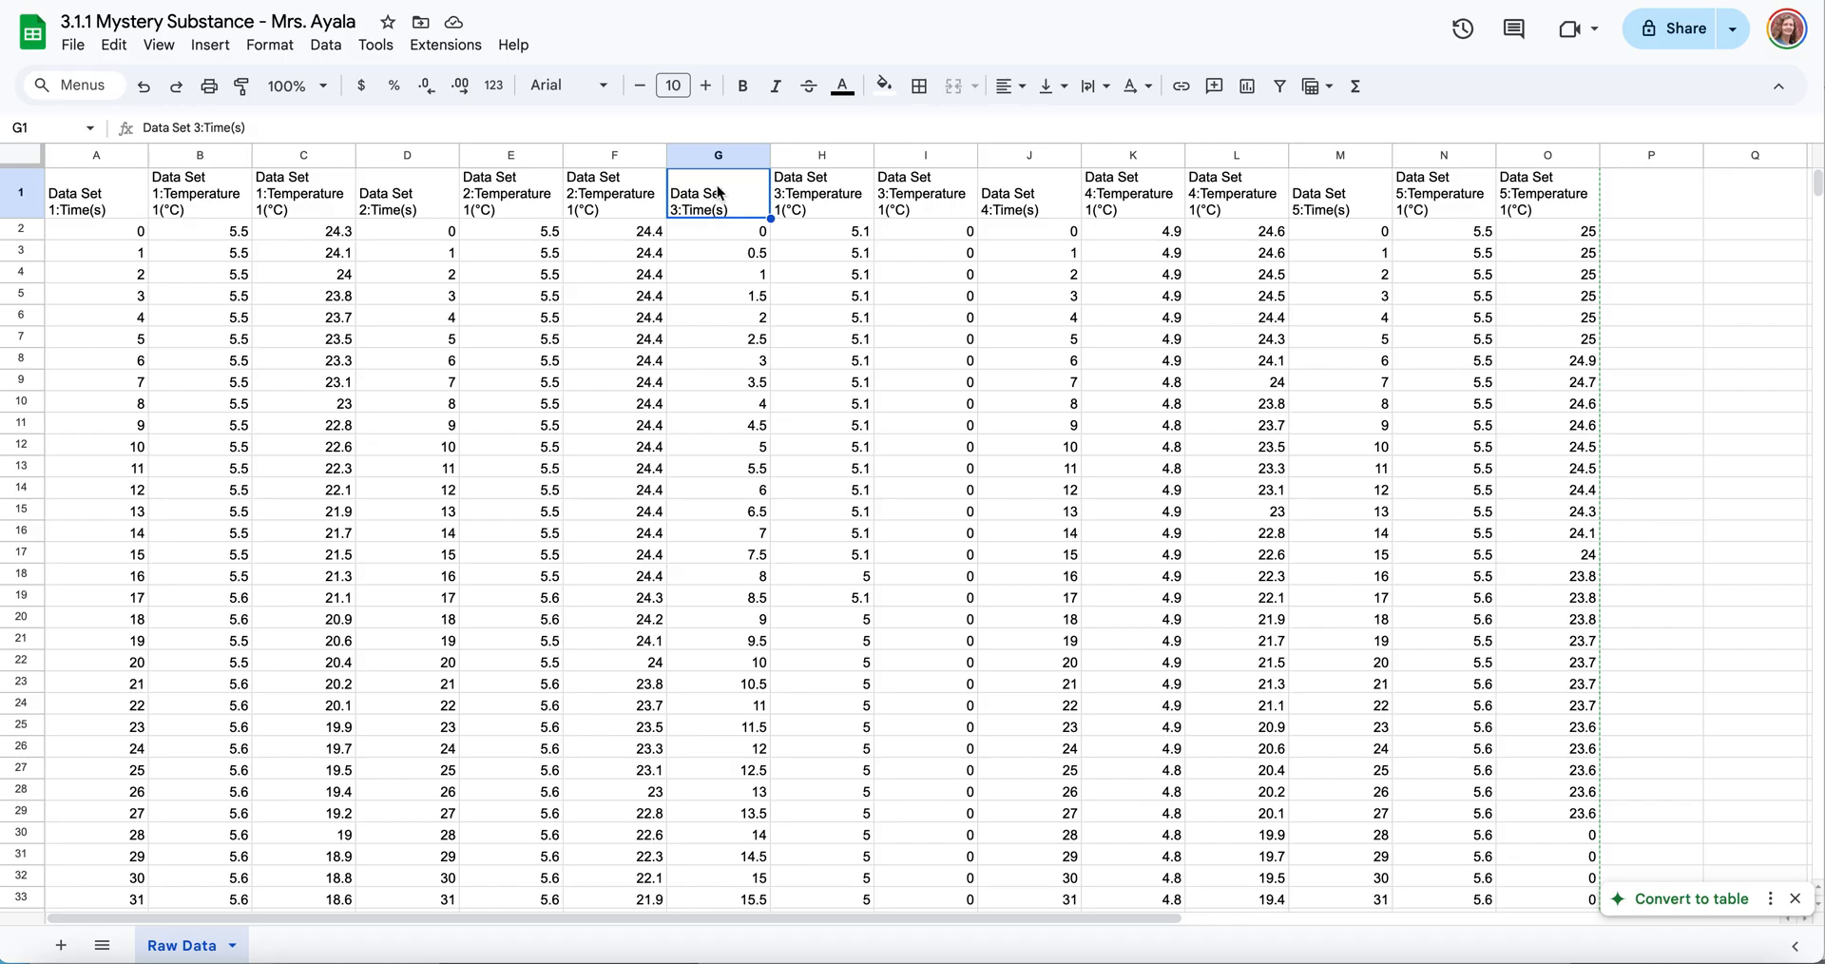
{"action": "left_click", "coordinate": [818, 204]}
{"action": "left_click", "coordinate": [916, 201]}
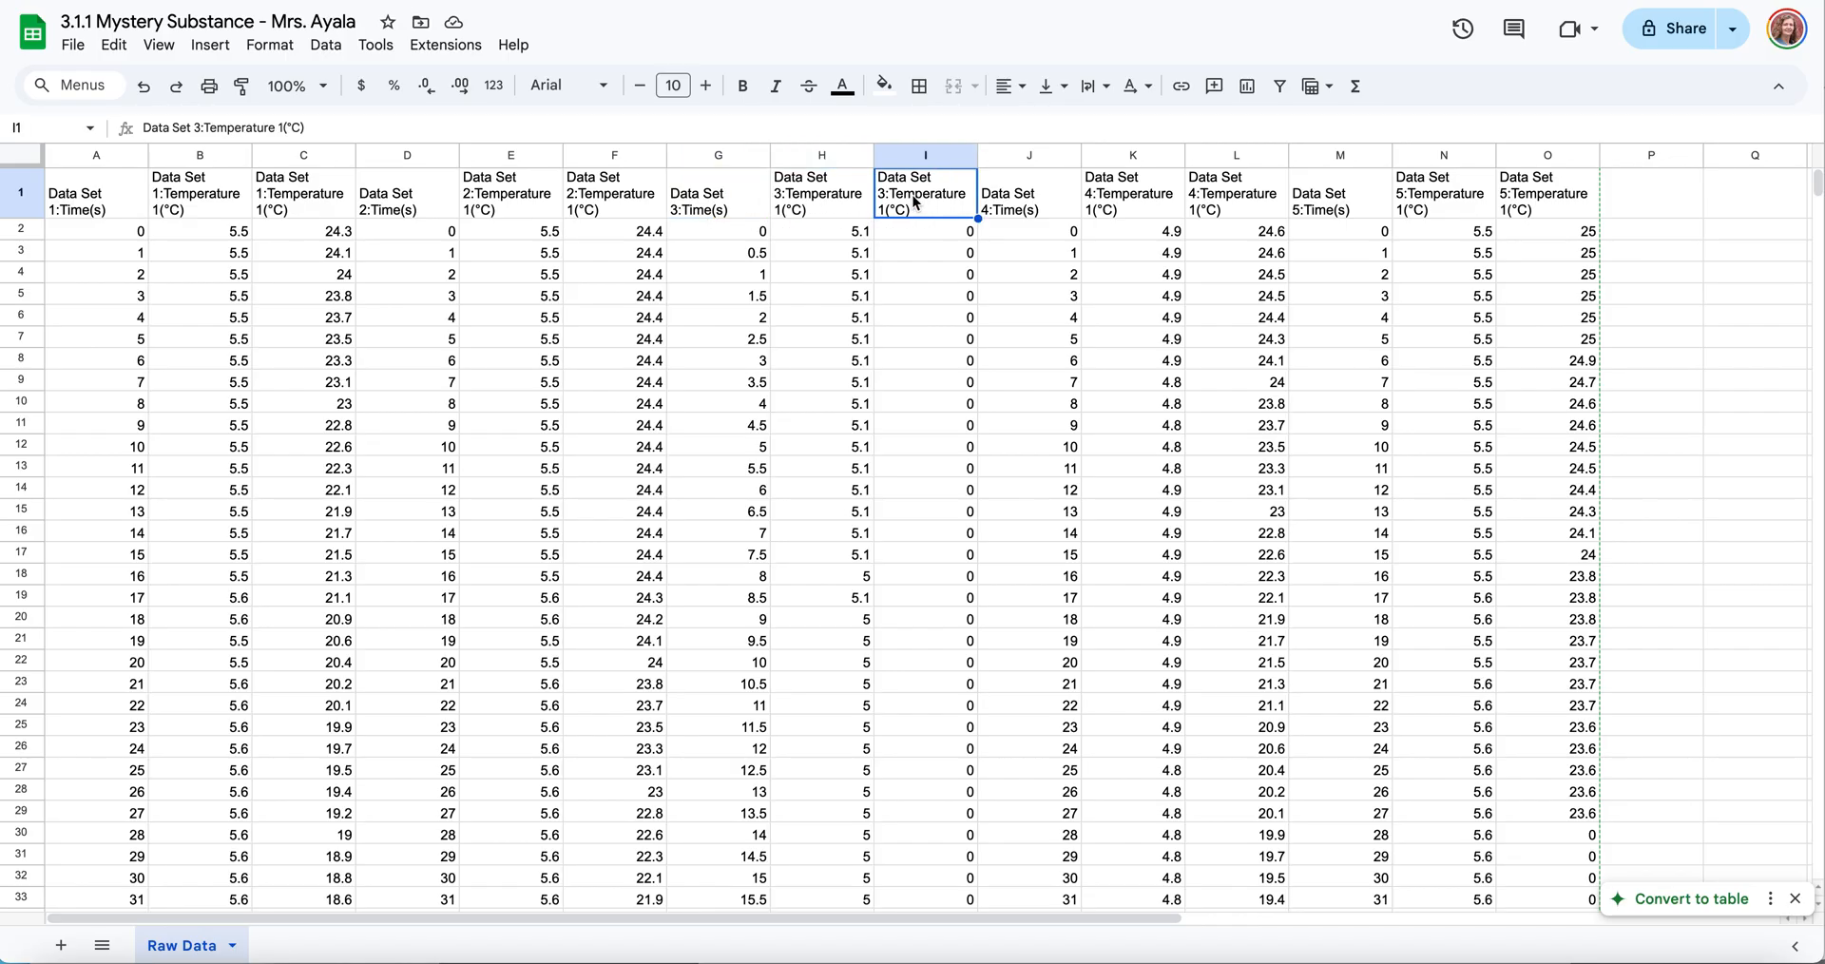
{"action": "left_click", "coordinate": [1042, 196]}
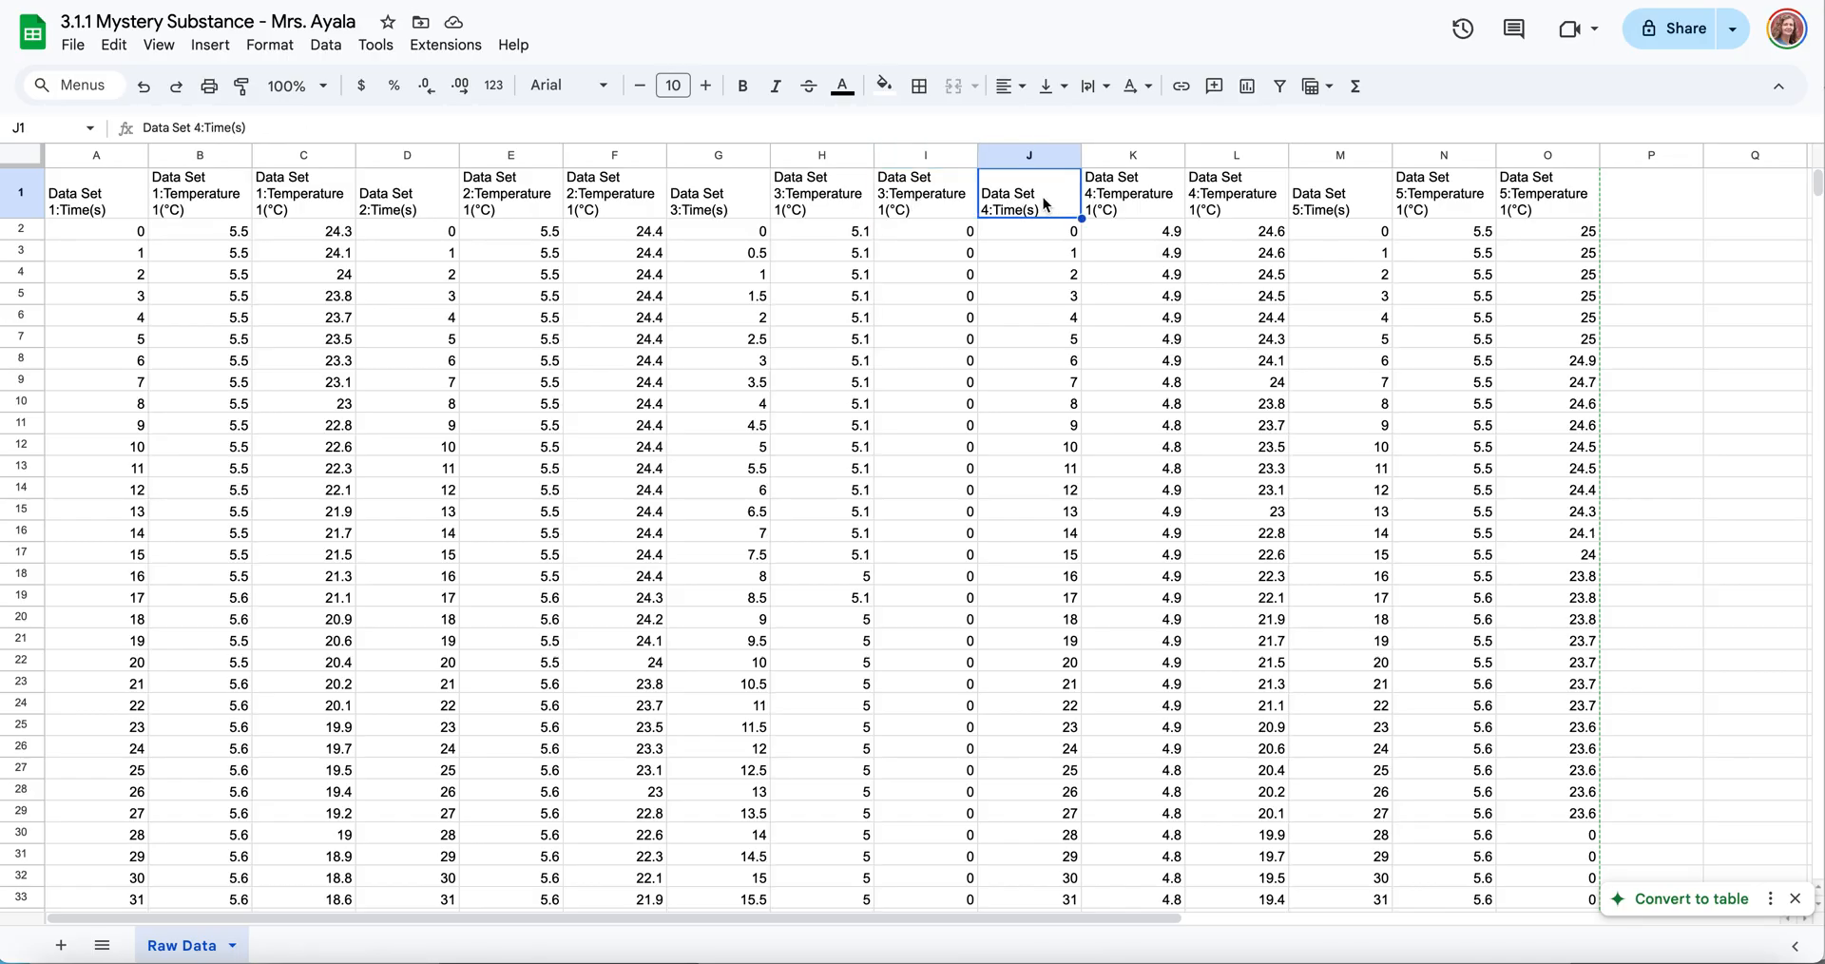
{"action": "left_click", "coordinate": [1136, 195]}
{"action": "left_click", "coordinate": [1236, 199]}
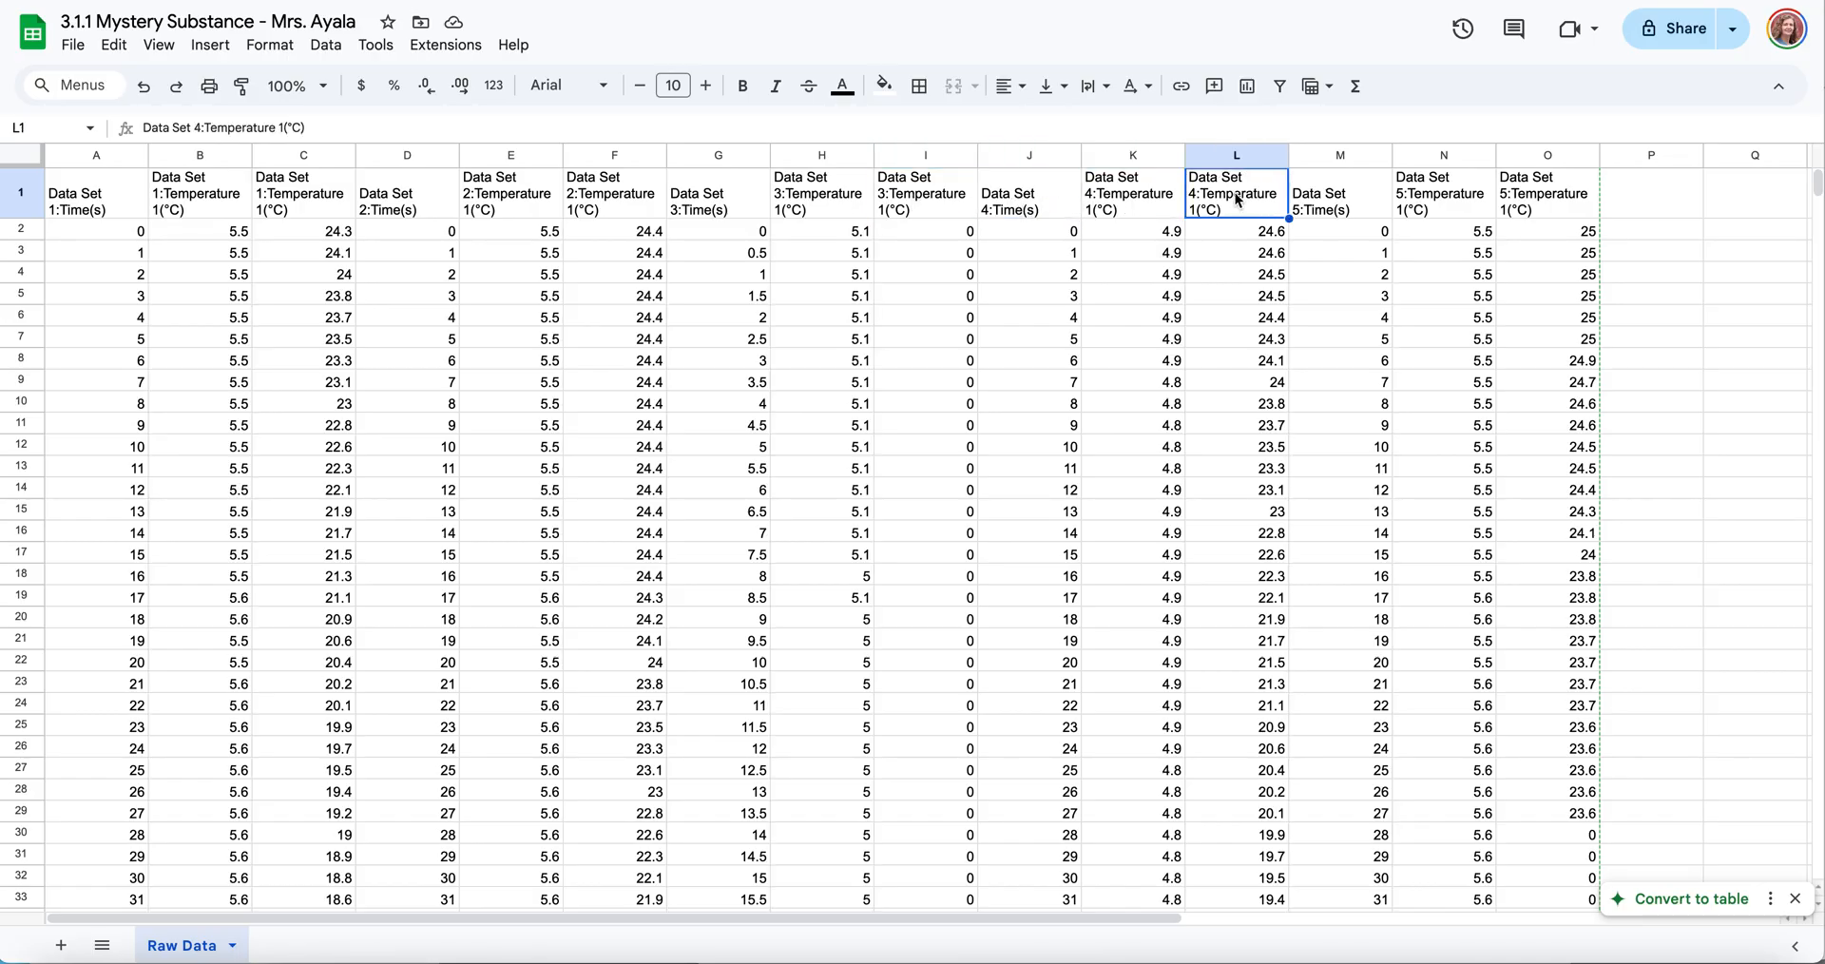
{"action": "left_click", "coordinate": [1317, 194]}
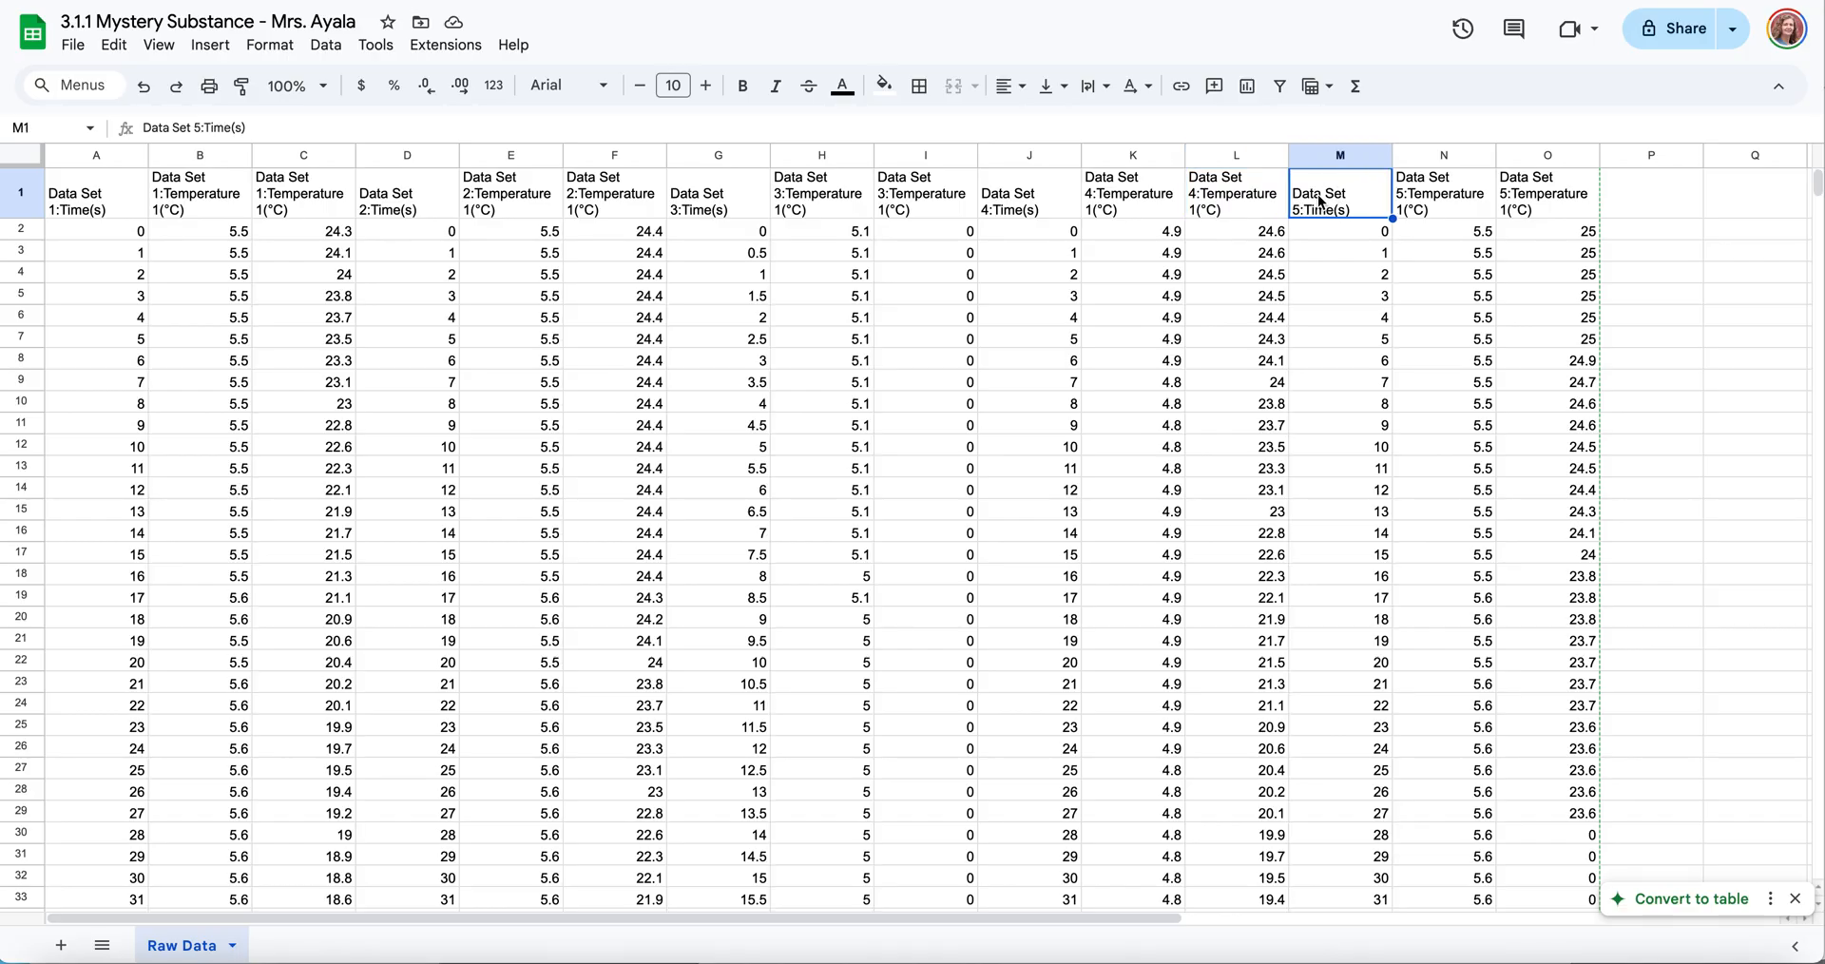
{"action": "left_click", "coordinate": [1453, 199]}
{"action": "left_click", "coordinate": [1524, 190]}
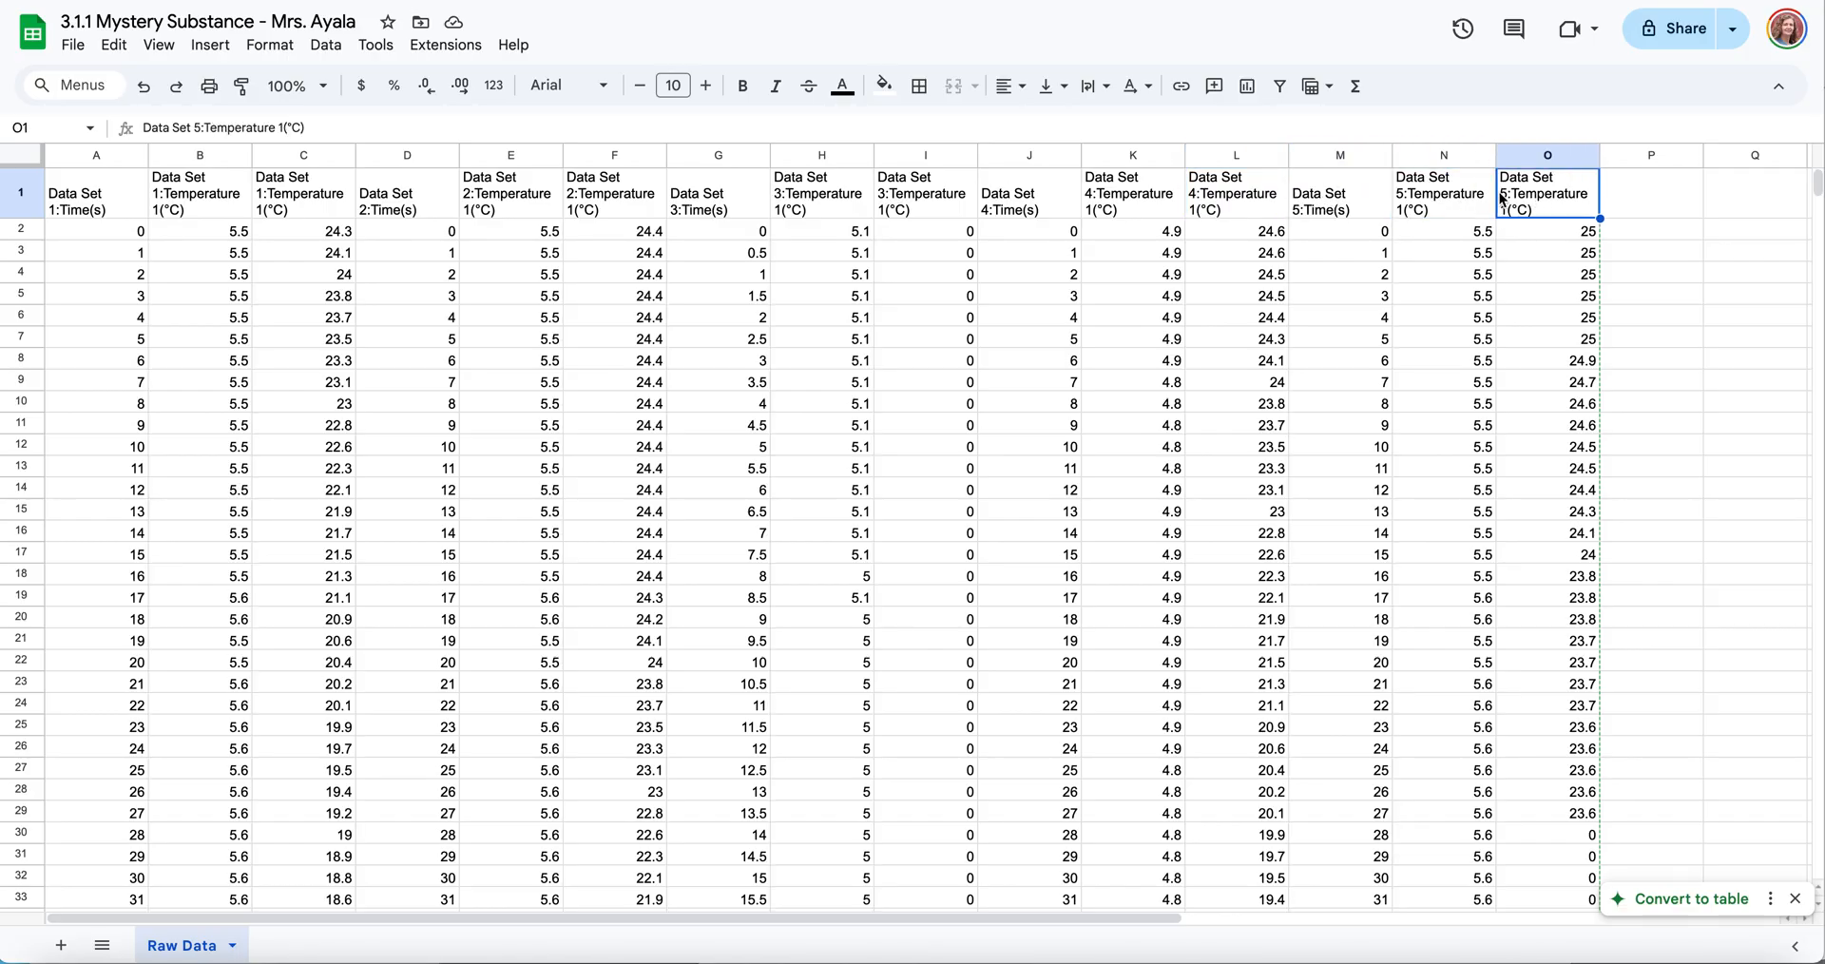
Fill columns A to C, holding Data Set 1, with the pale red colour
{"action": "left_click", "coordinate": [99, 156]}
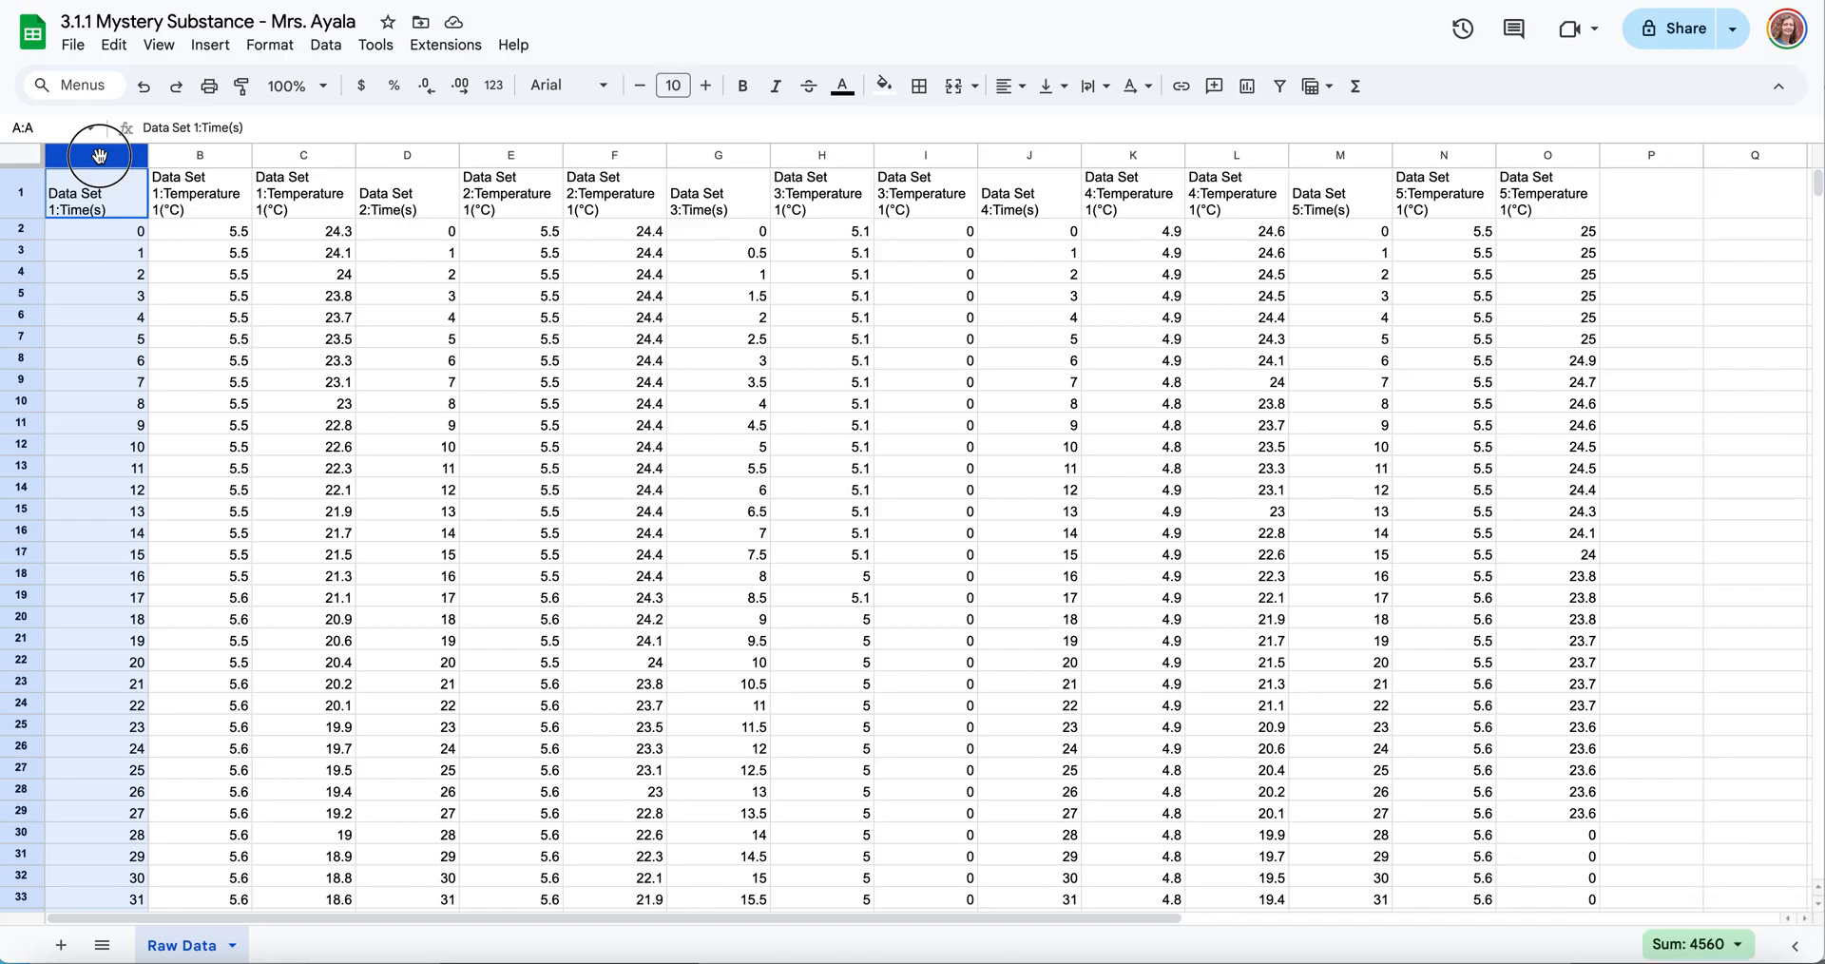
{"action": "left_click_drag", "start_coordinate": [121, 152], "coordinate": [290, 155]}
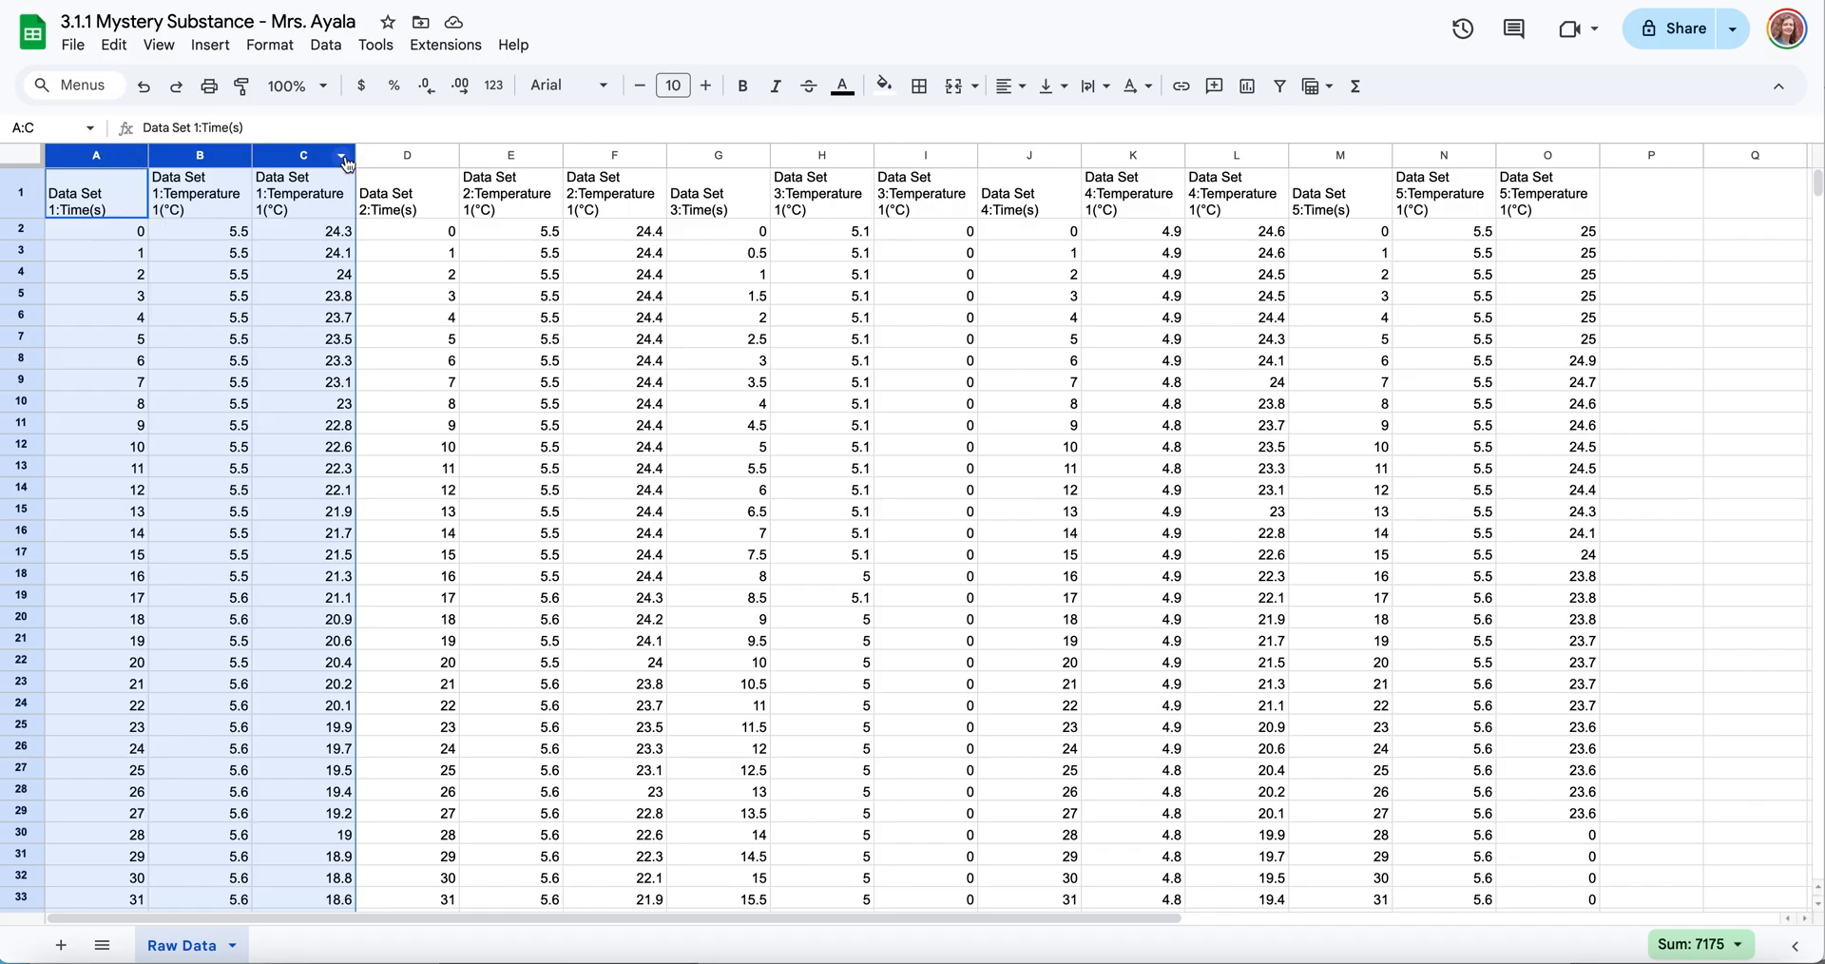
{"action": "left_click", "coordinate": [884, 85]}
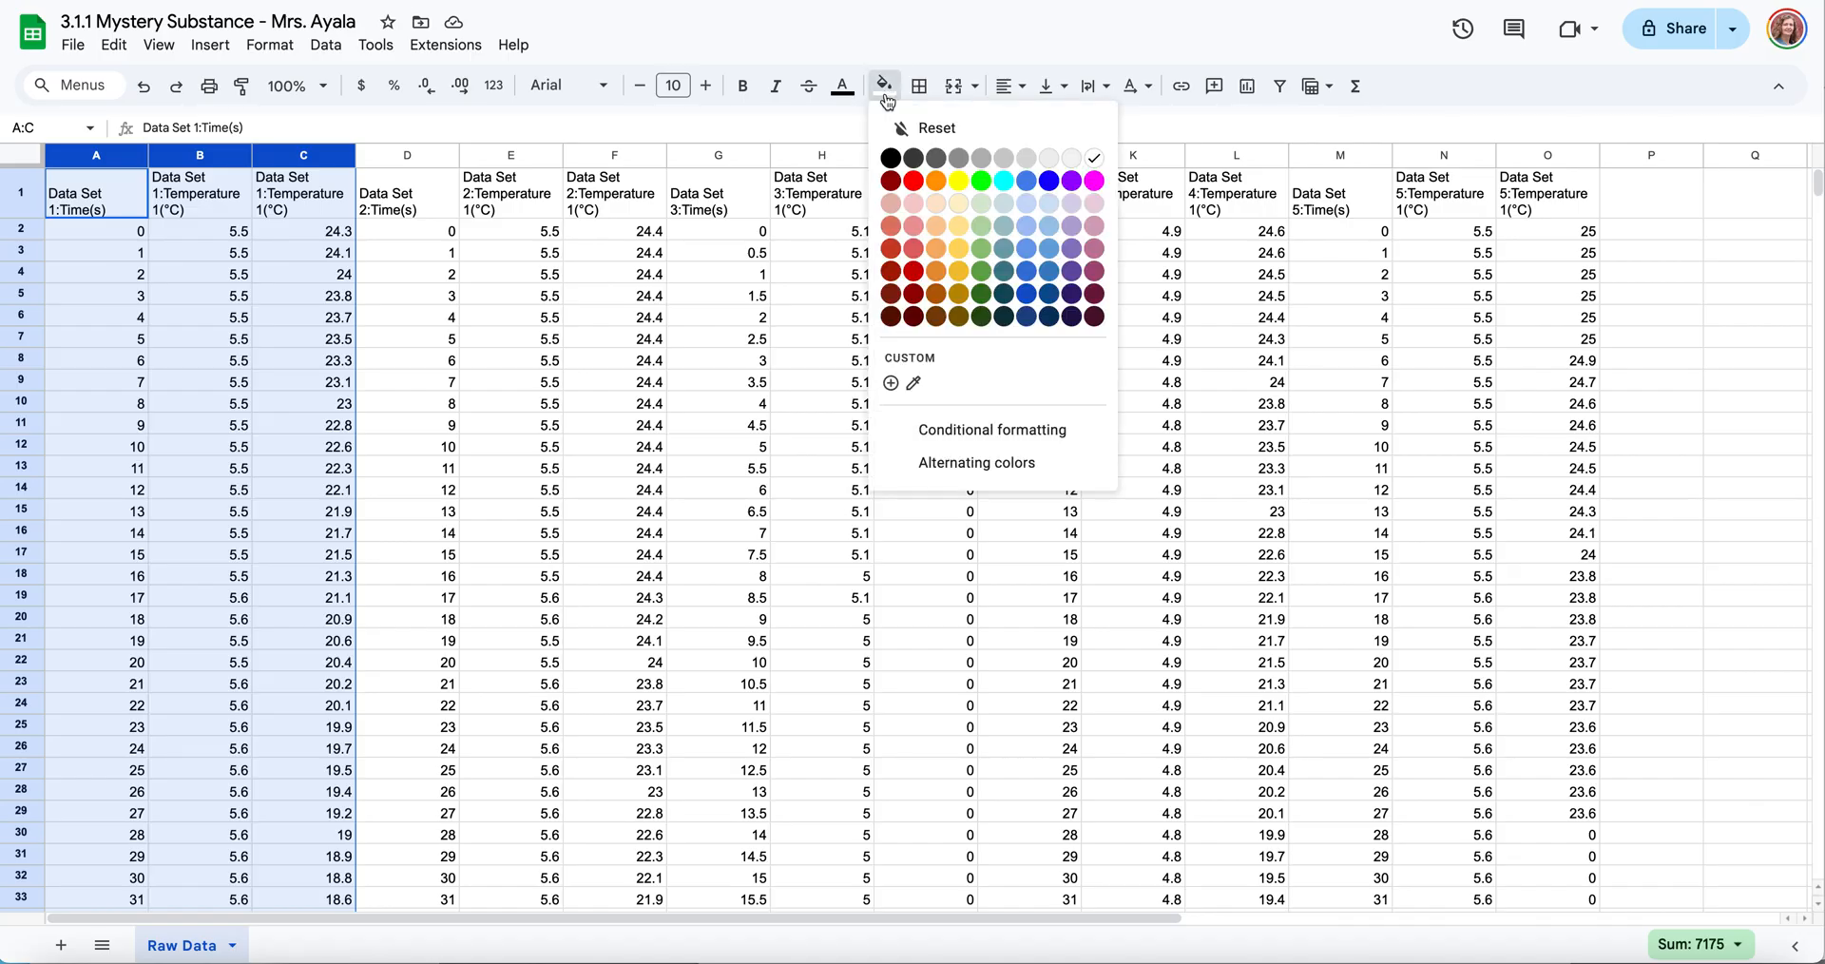
{"action": "left_click", "coordinate": [892, 204]}
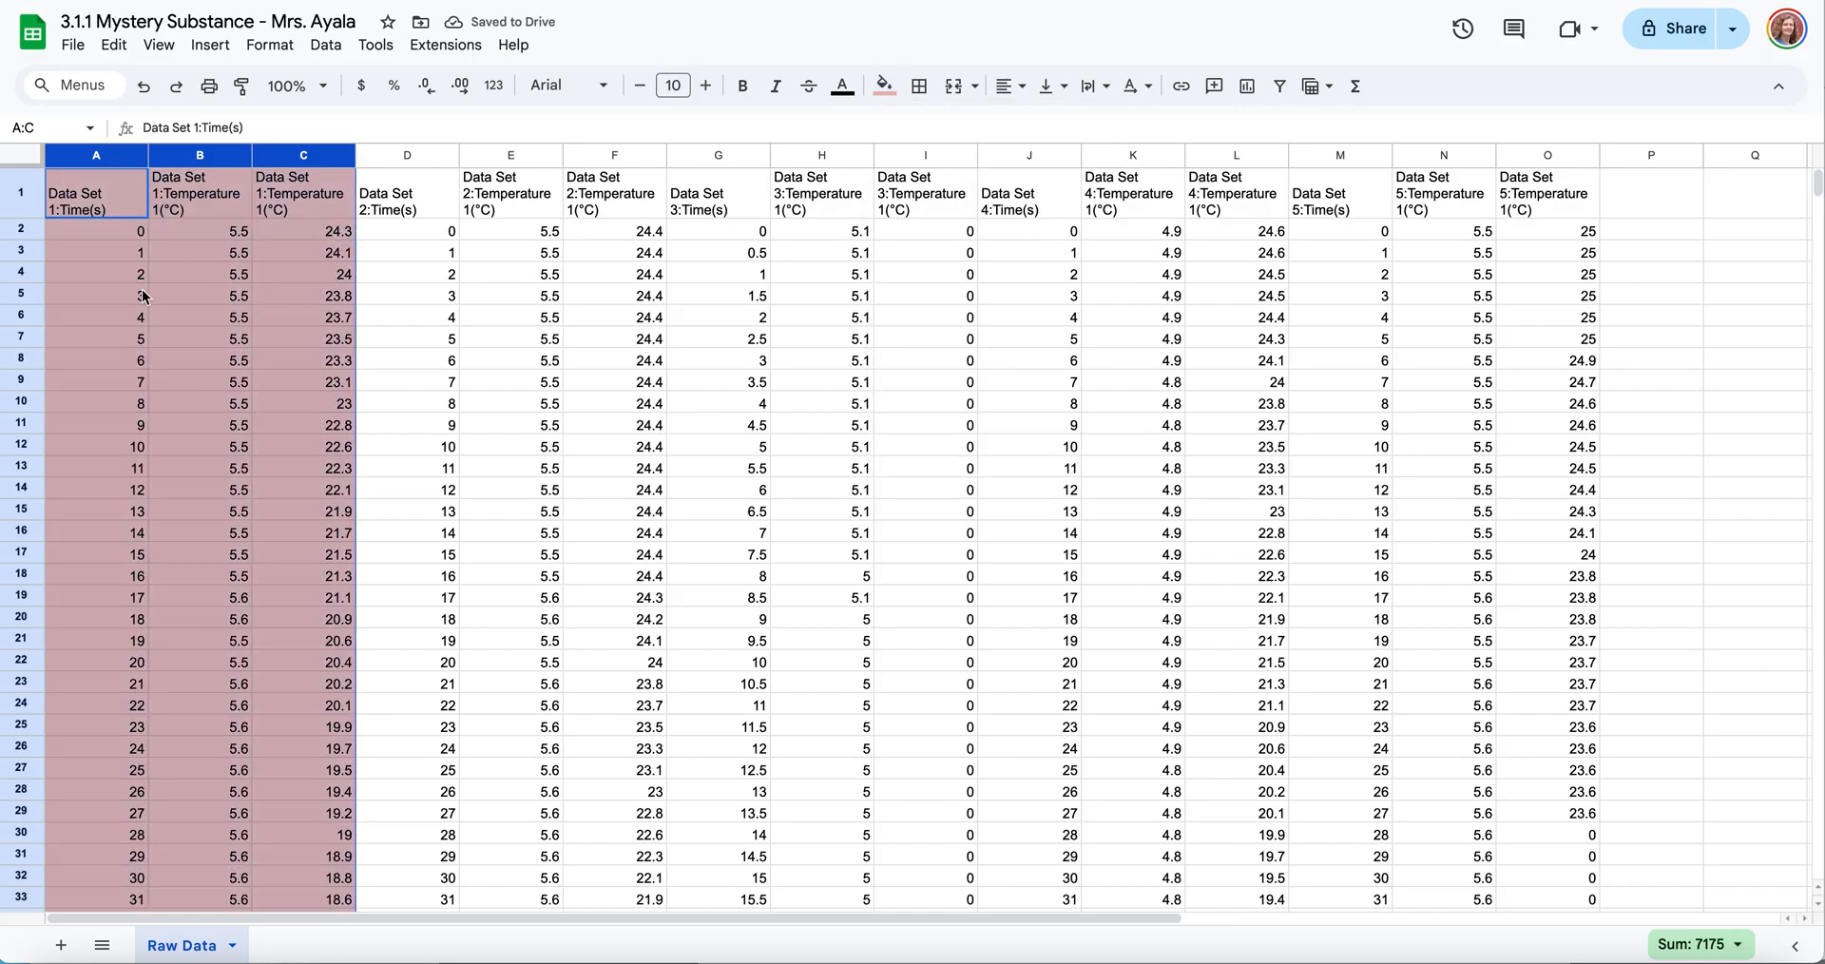
{"action": "scroll", "coordinate": [143, 297], "scroll_direction": "down", "scroll_amount": 8}
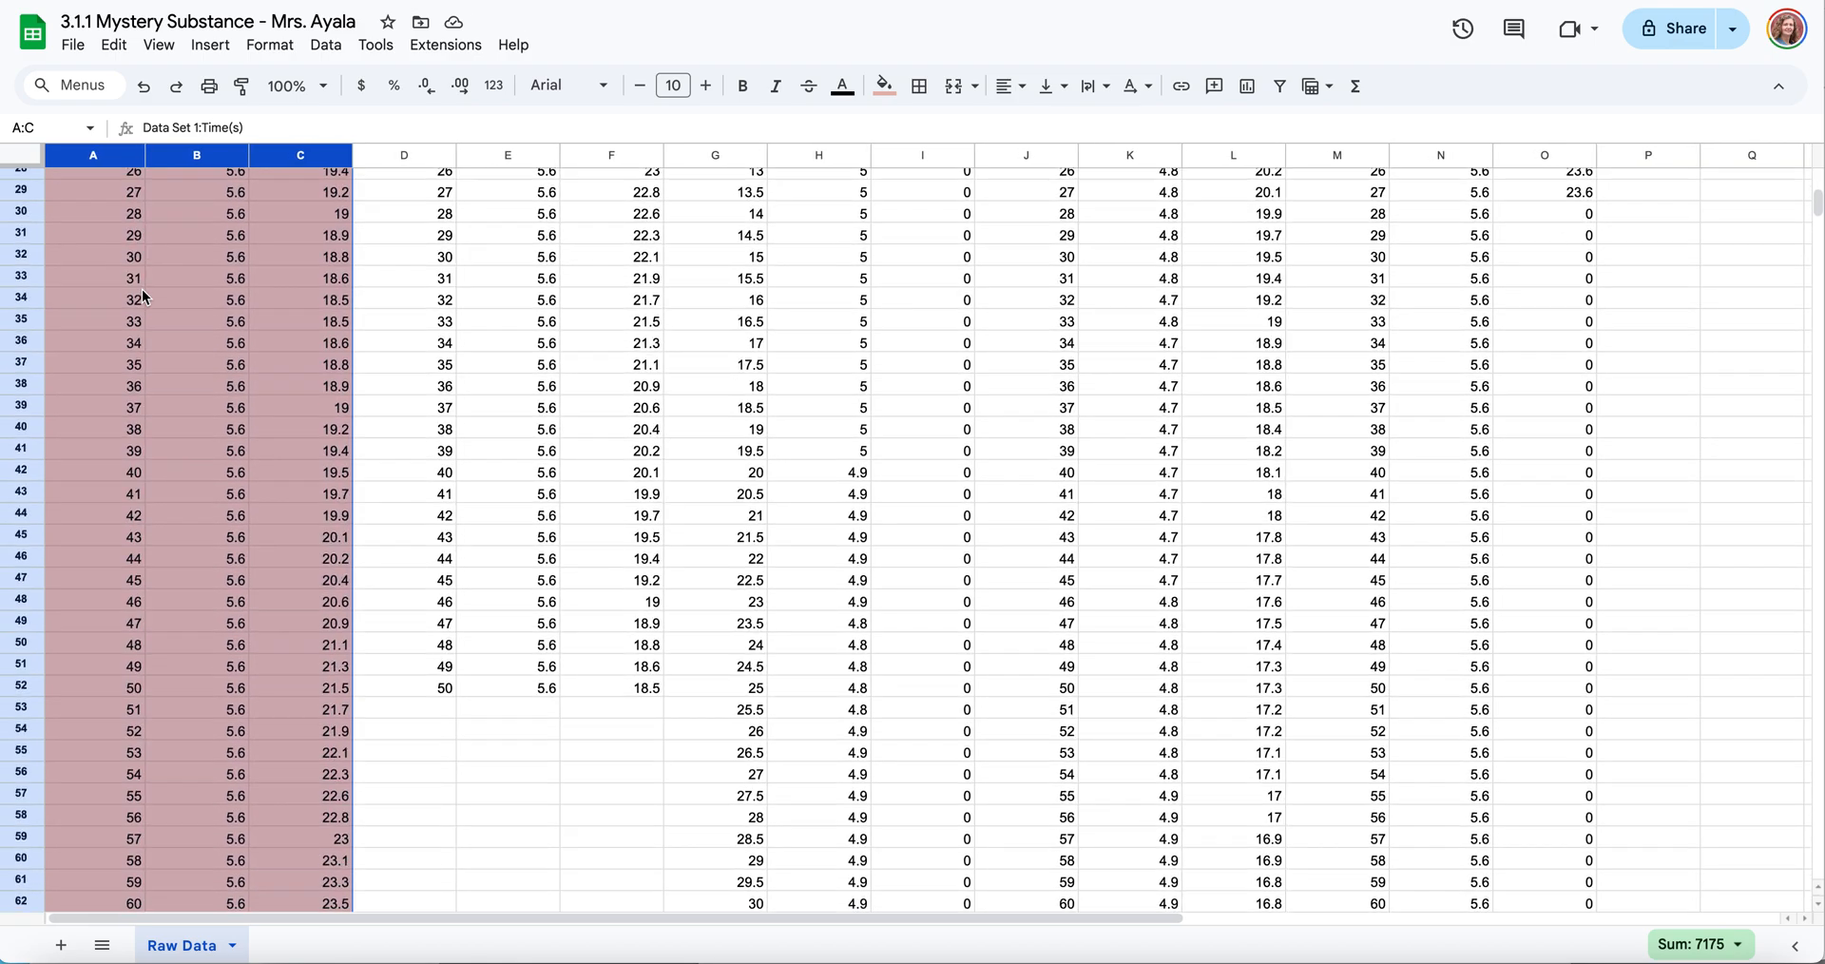
{"action": "scroll", "coordinate": [143, 296], "scroll_direction": "down", "scroll_amount": 20}
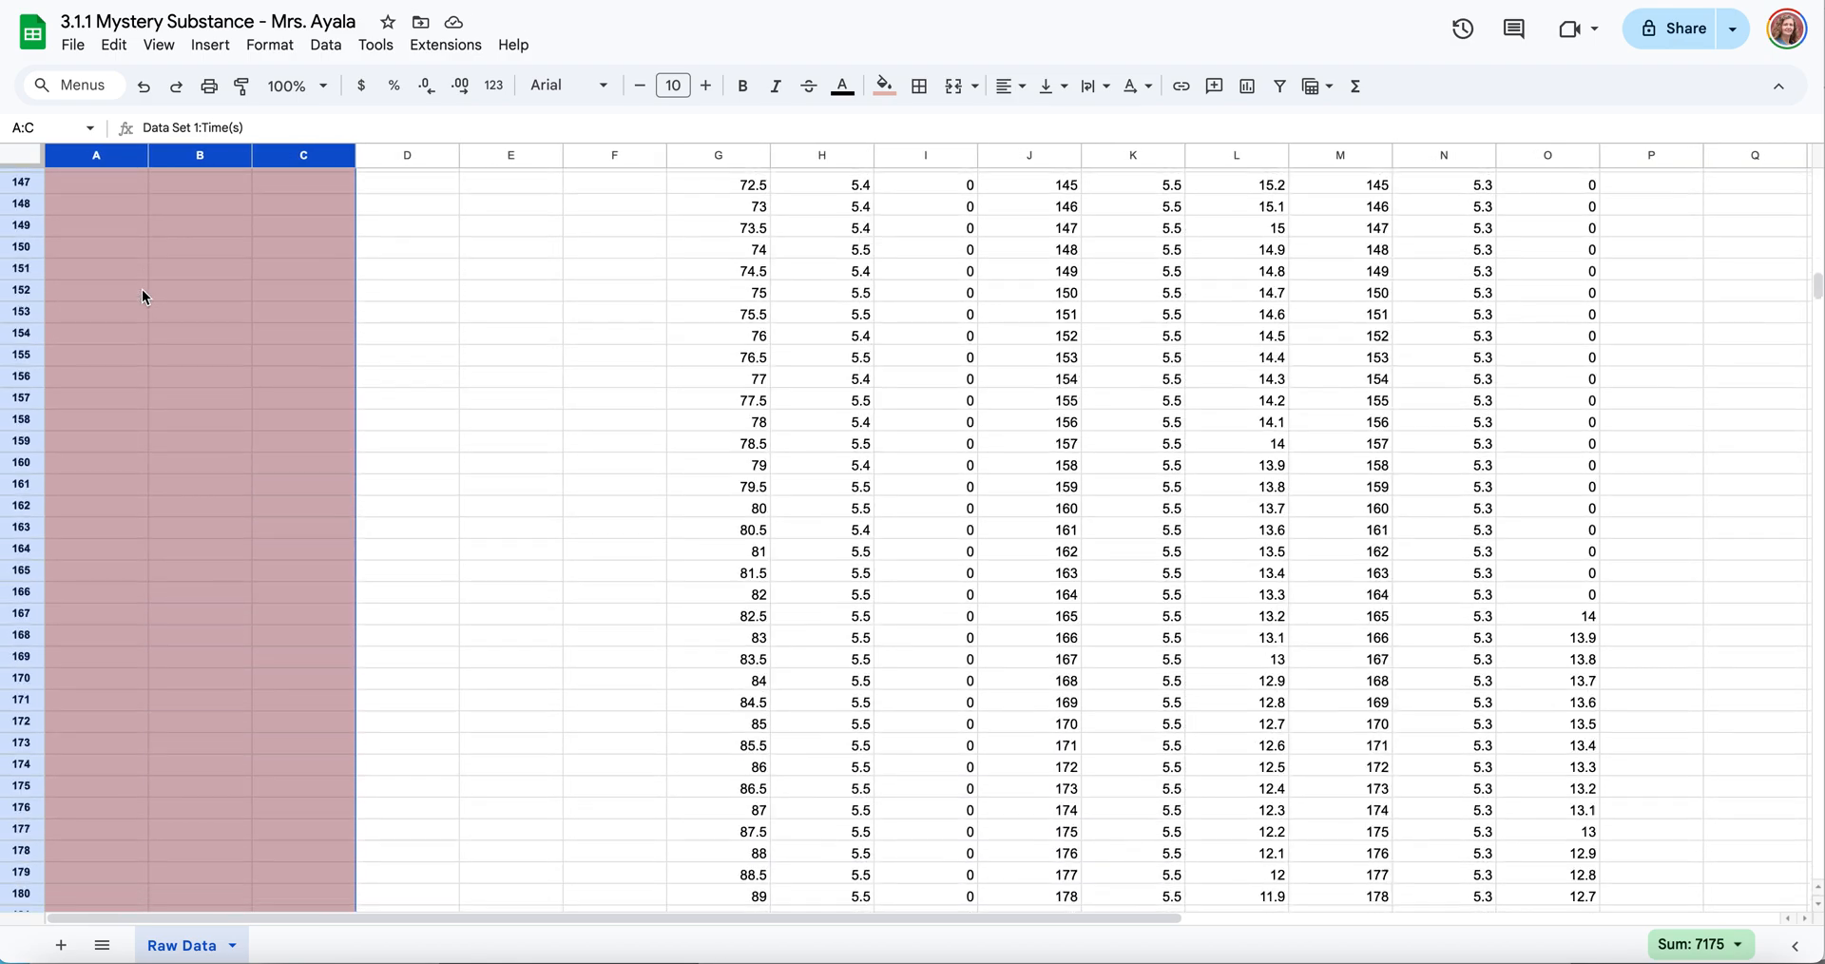
{"action": "scroll", "coordinate": [142, 296], "scroll_direction": "down", "scroll_amount": 20}
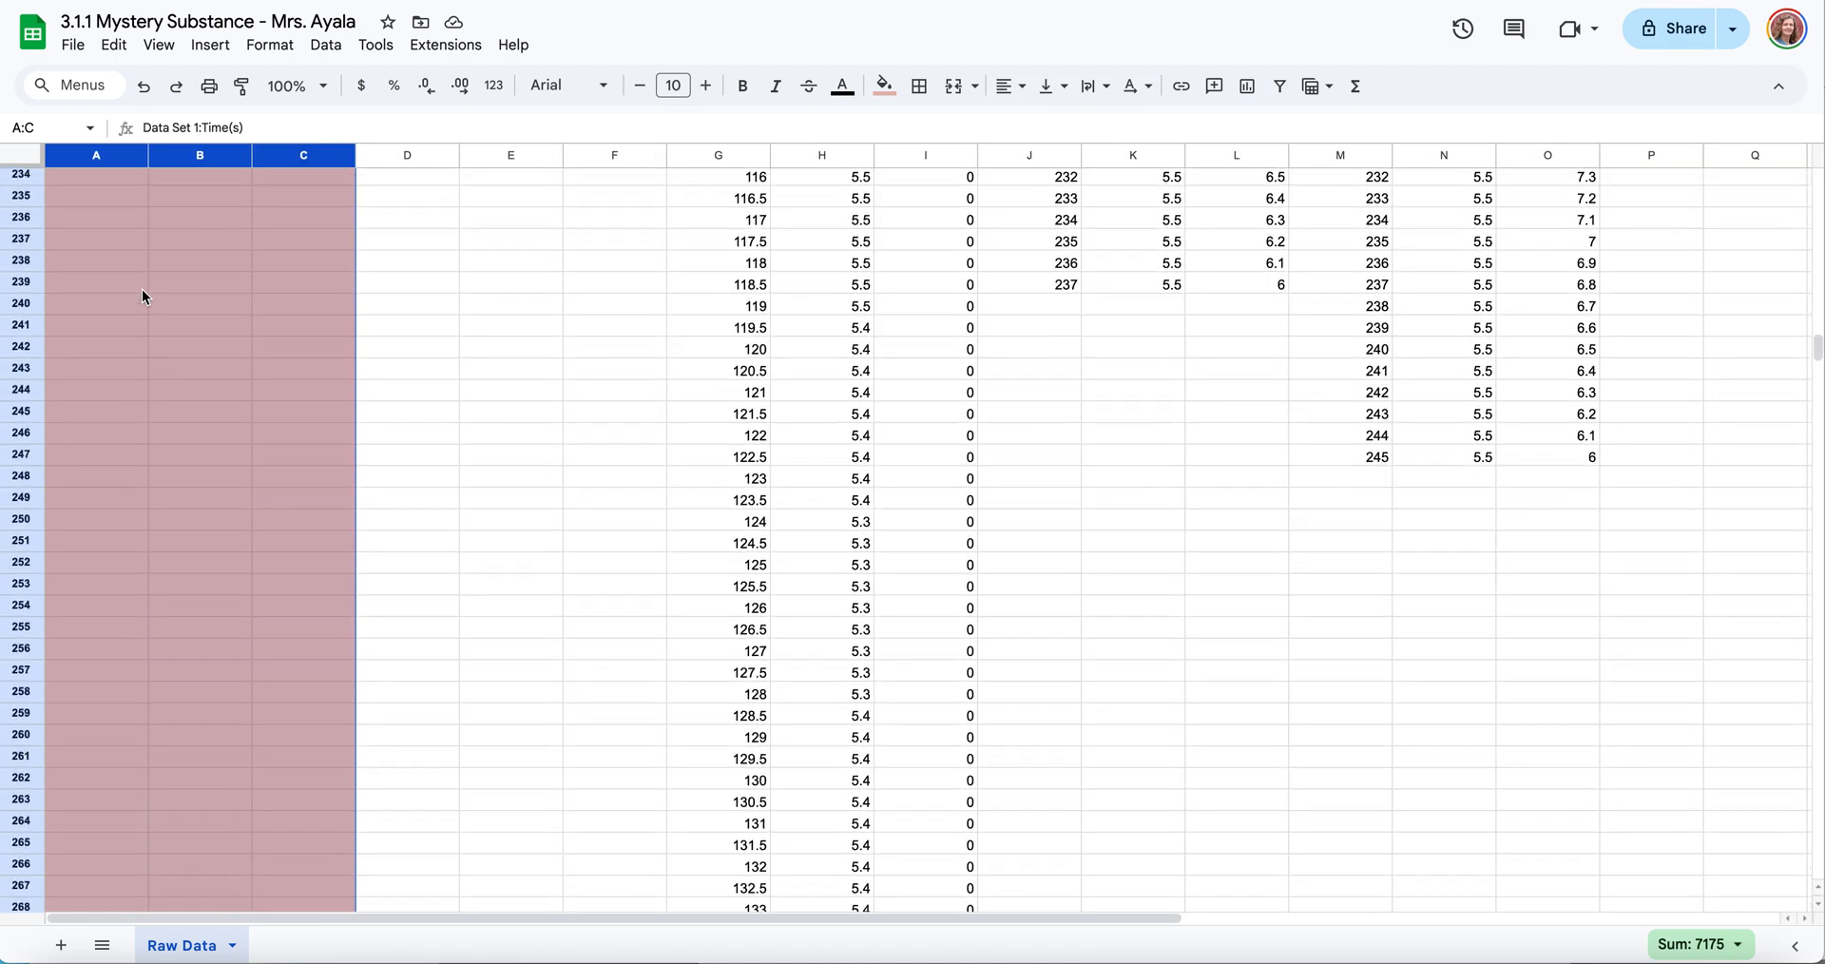
{"action": "scroll", "coordinate": [141, 289], "scroll_direction": "down", "scroll_amount": 20}
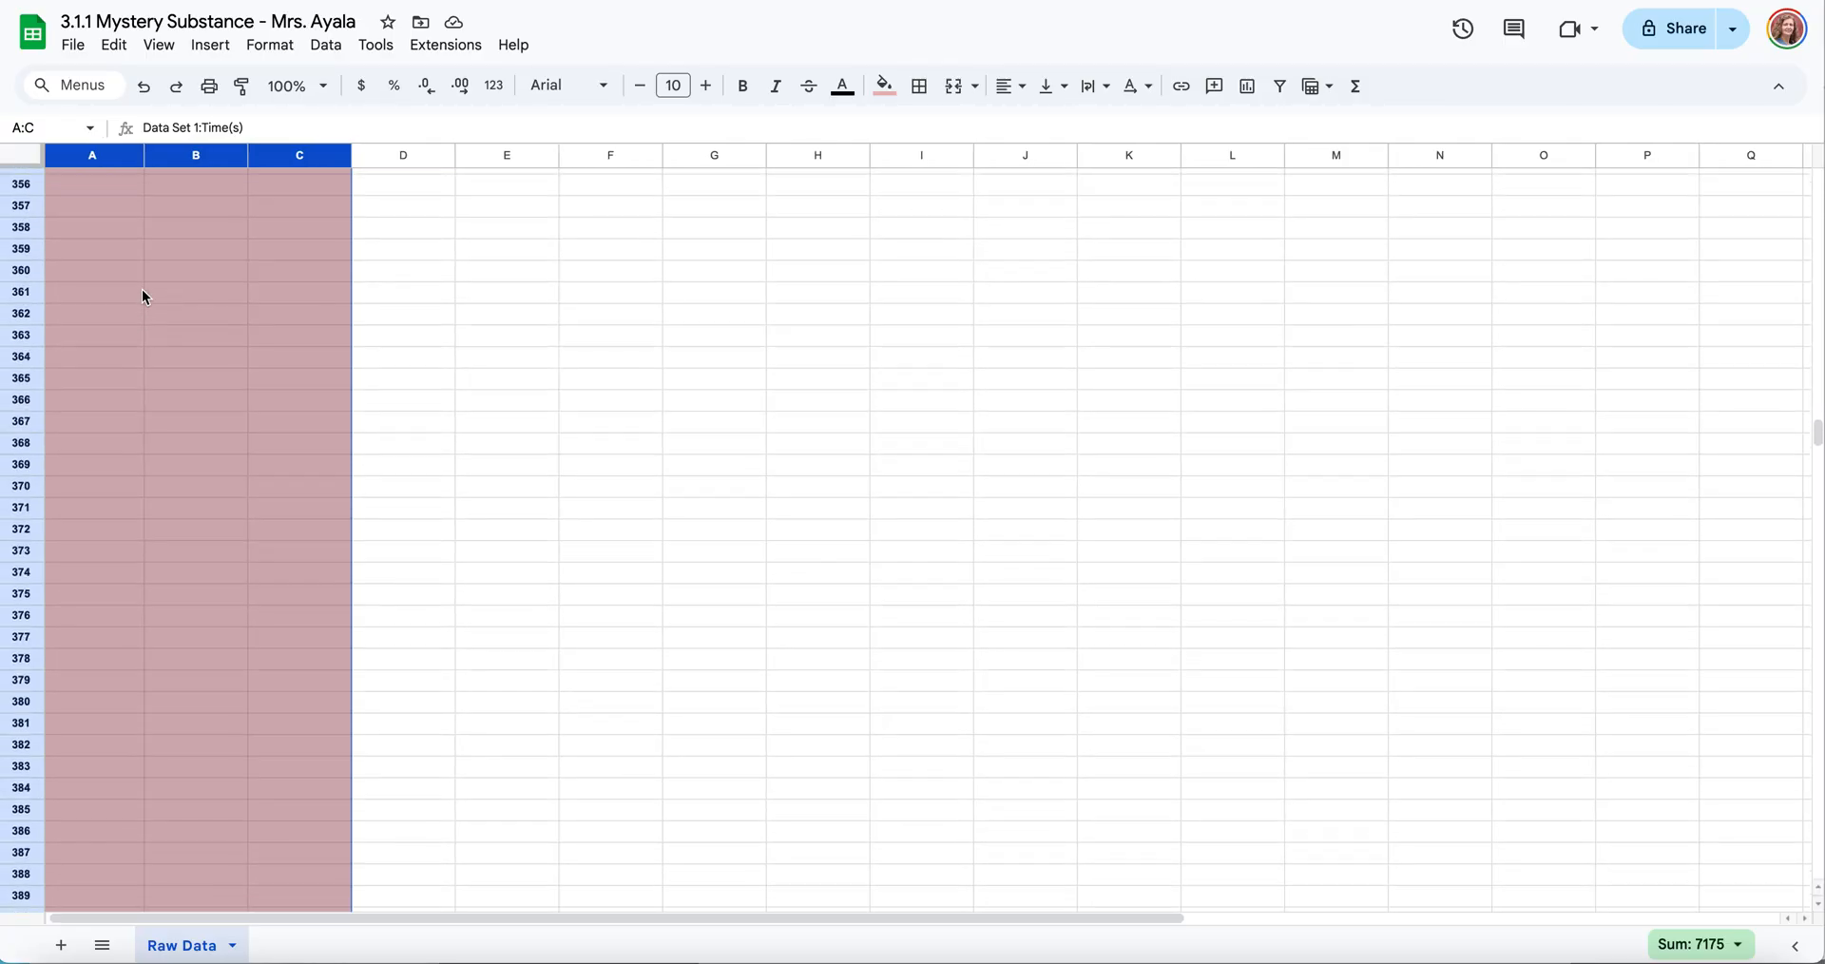
{"action": "scroll", "coordinate": [140, 290], "scroll_direction": "down", "scroll_amount": 20}
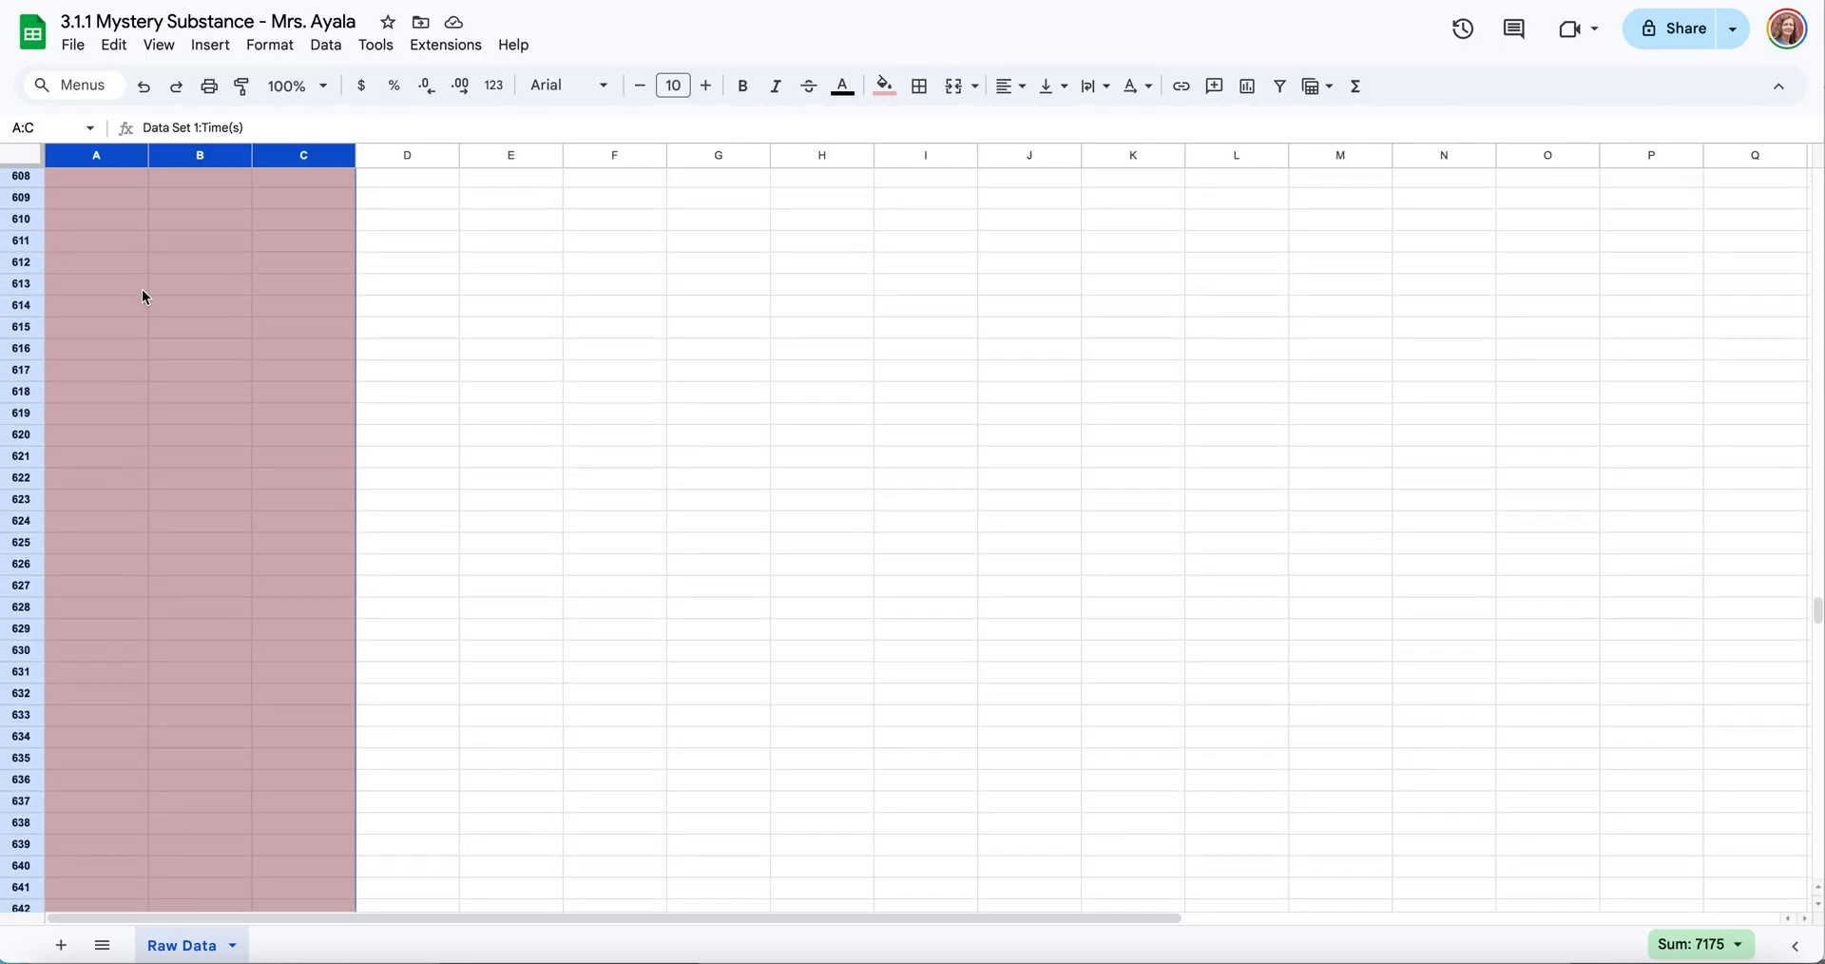
{"action": "scroll", "coordinate": [143, 296], "scroll_direction": "up", "scroll_amount": 20}
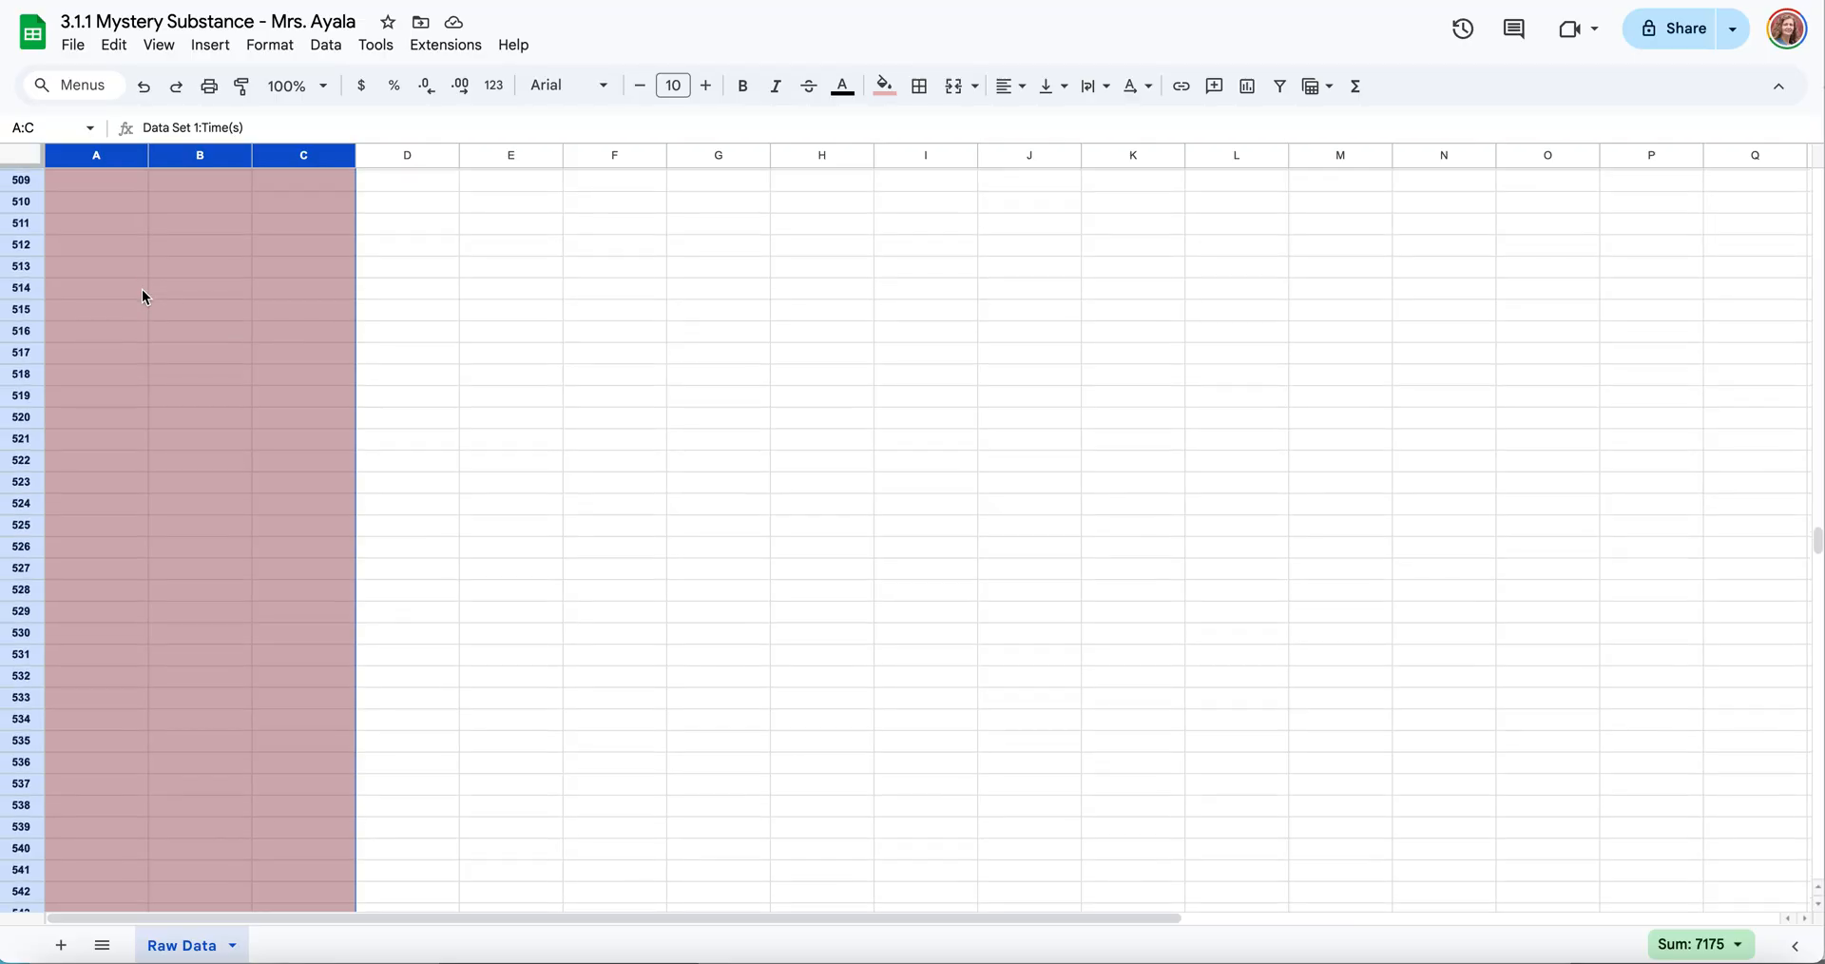
Fill columns D to F, holding Data Set 2, with the pale orange colour
{"action": "scroll", "coordinate": [143, 296], "scroll_direction": "up", "scroll_amount": 20}
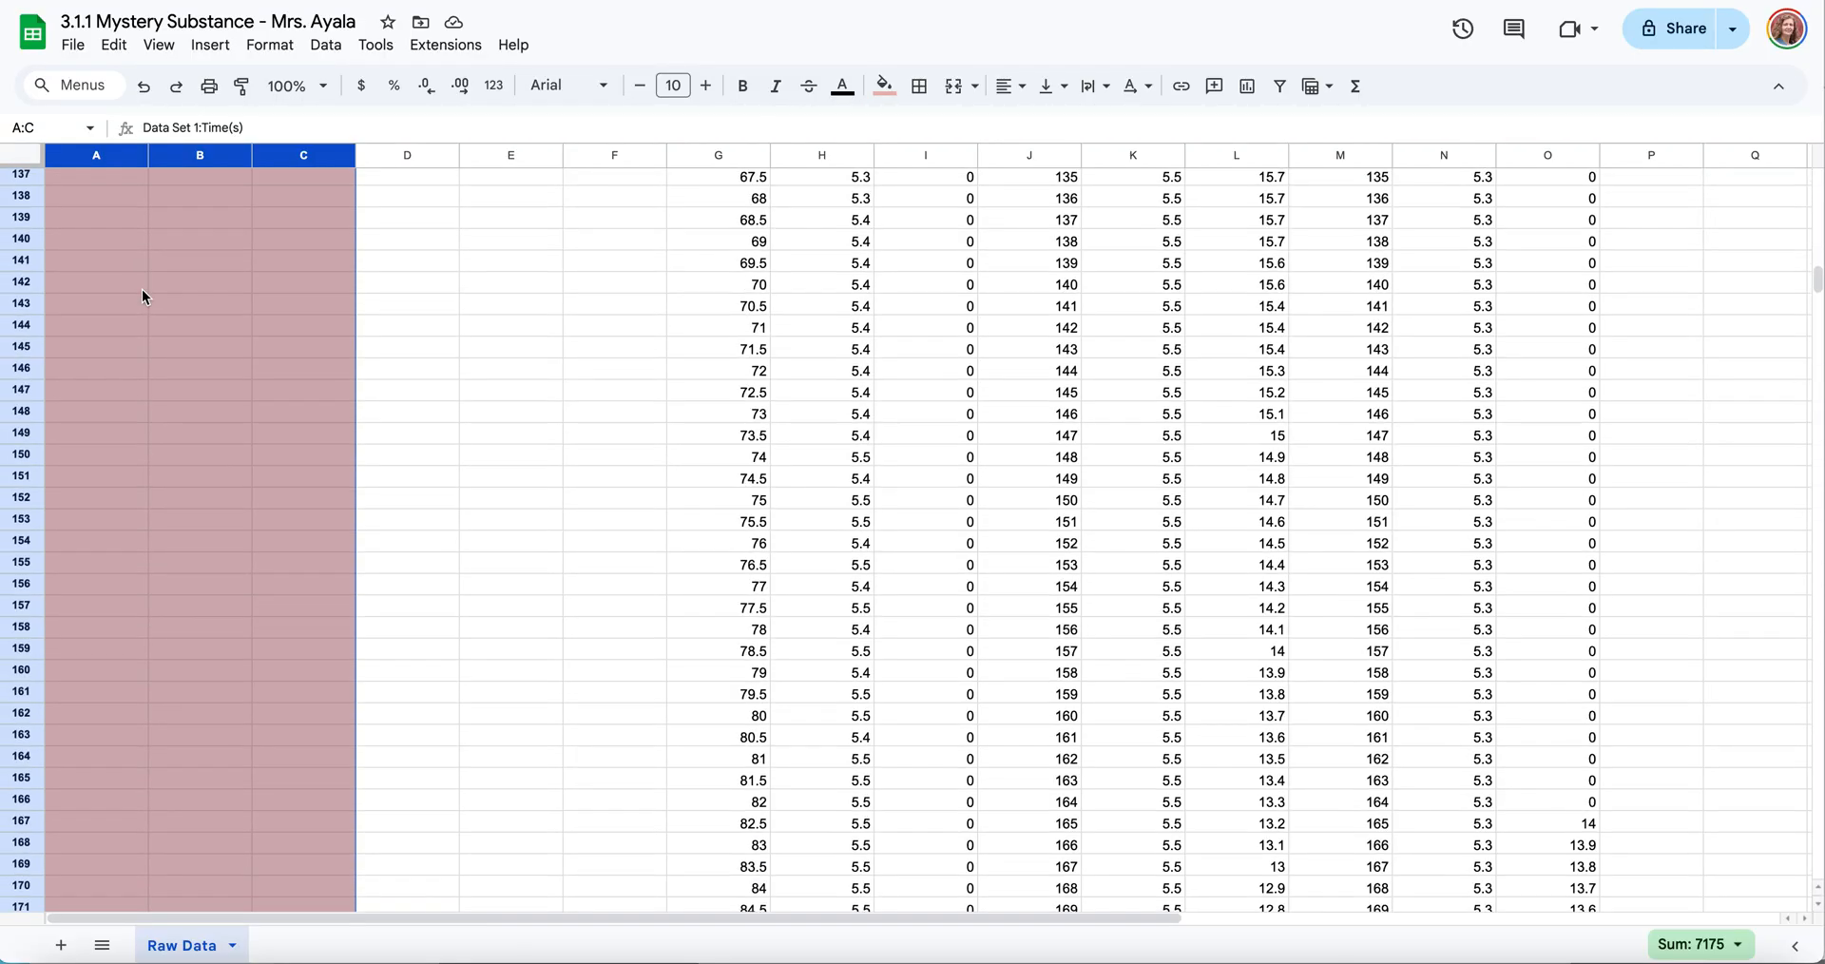
{"action": "scroll", "coordinate": [143, 296], "scroll_direction": "up", "scroll_amount": 8}
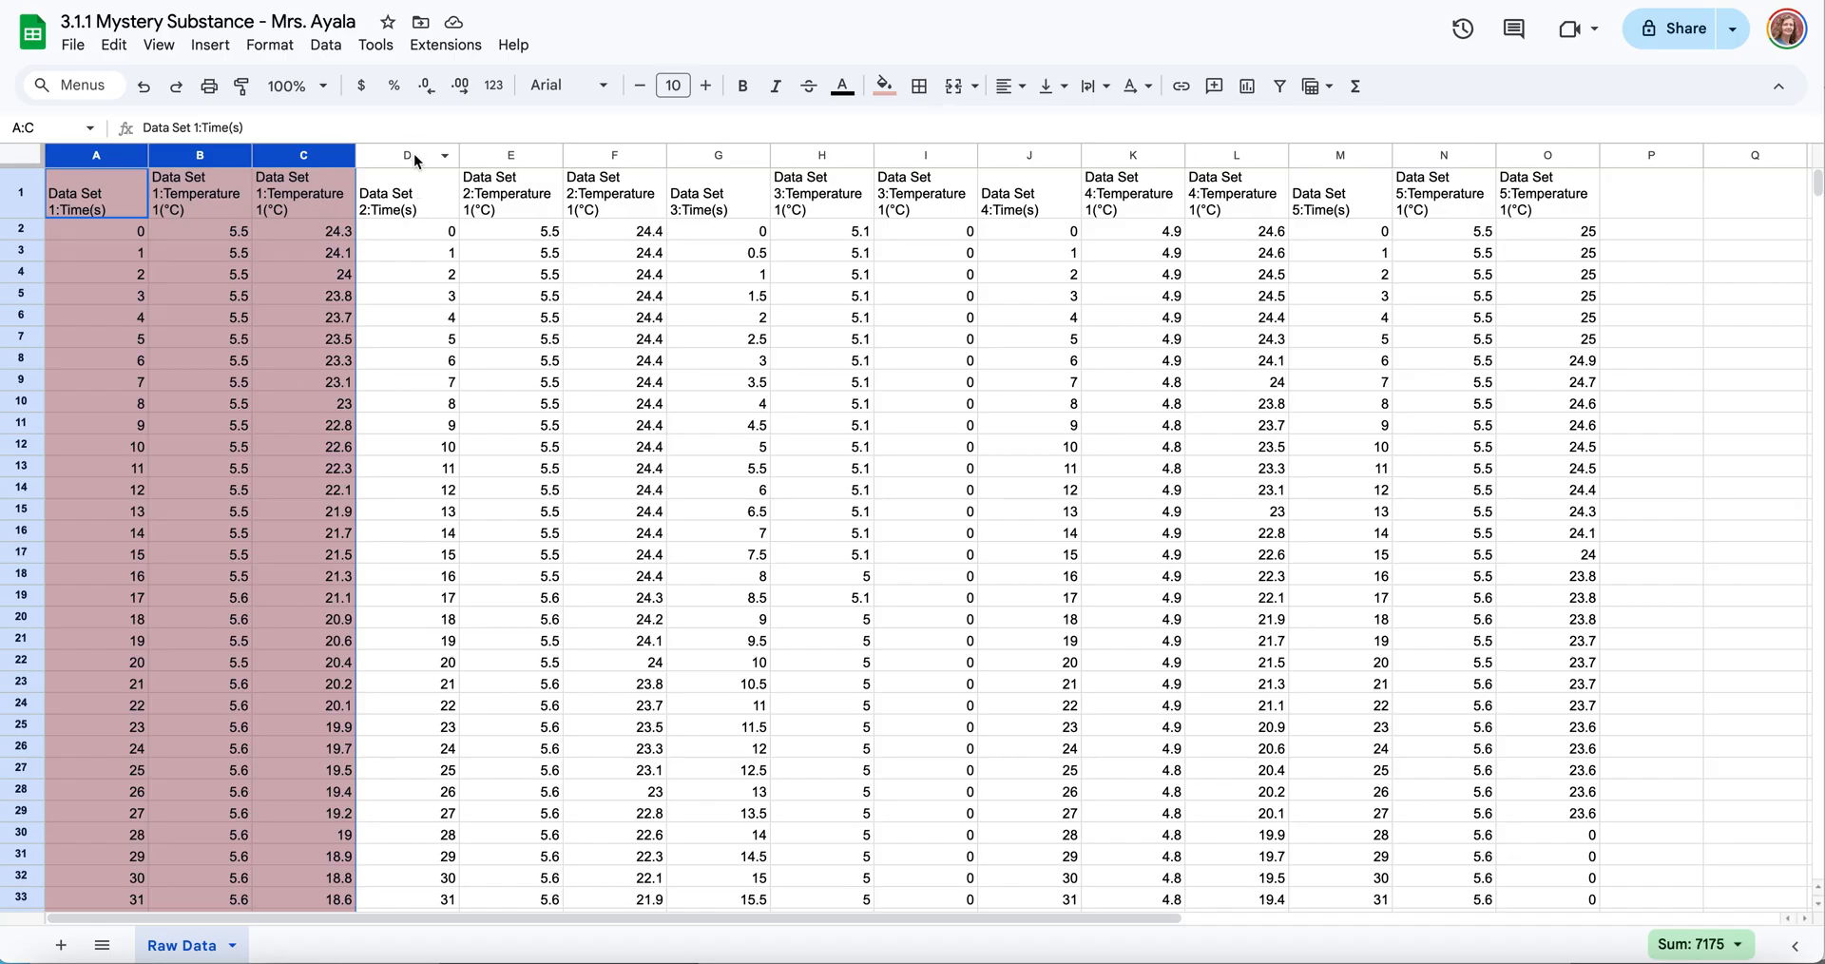
{"action": "left_click_drag", "start_coordinate": [426, 152], "coordinate": [613, 162]}
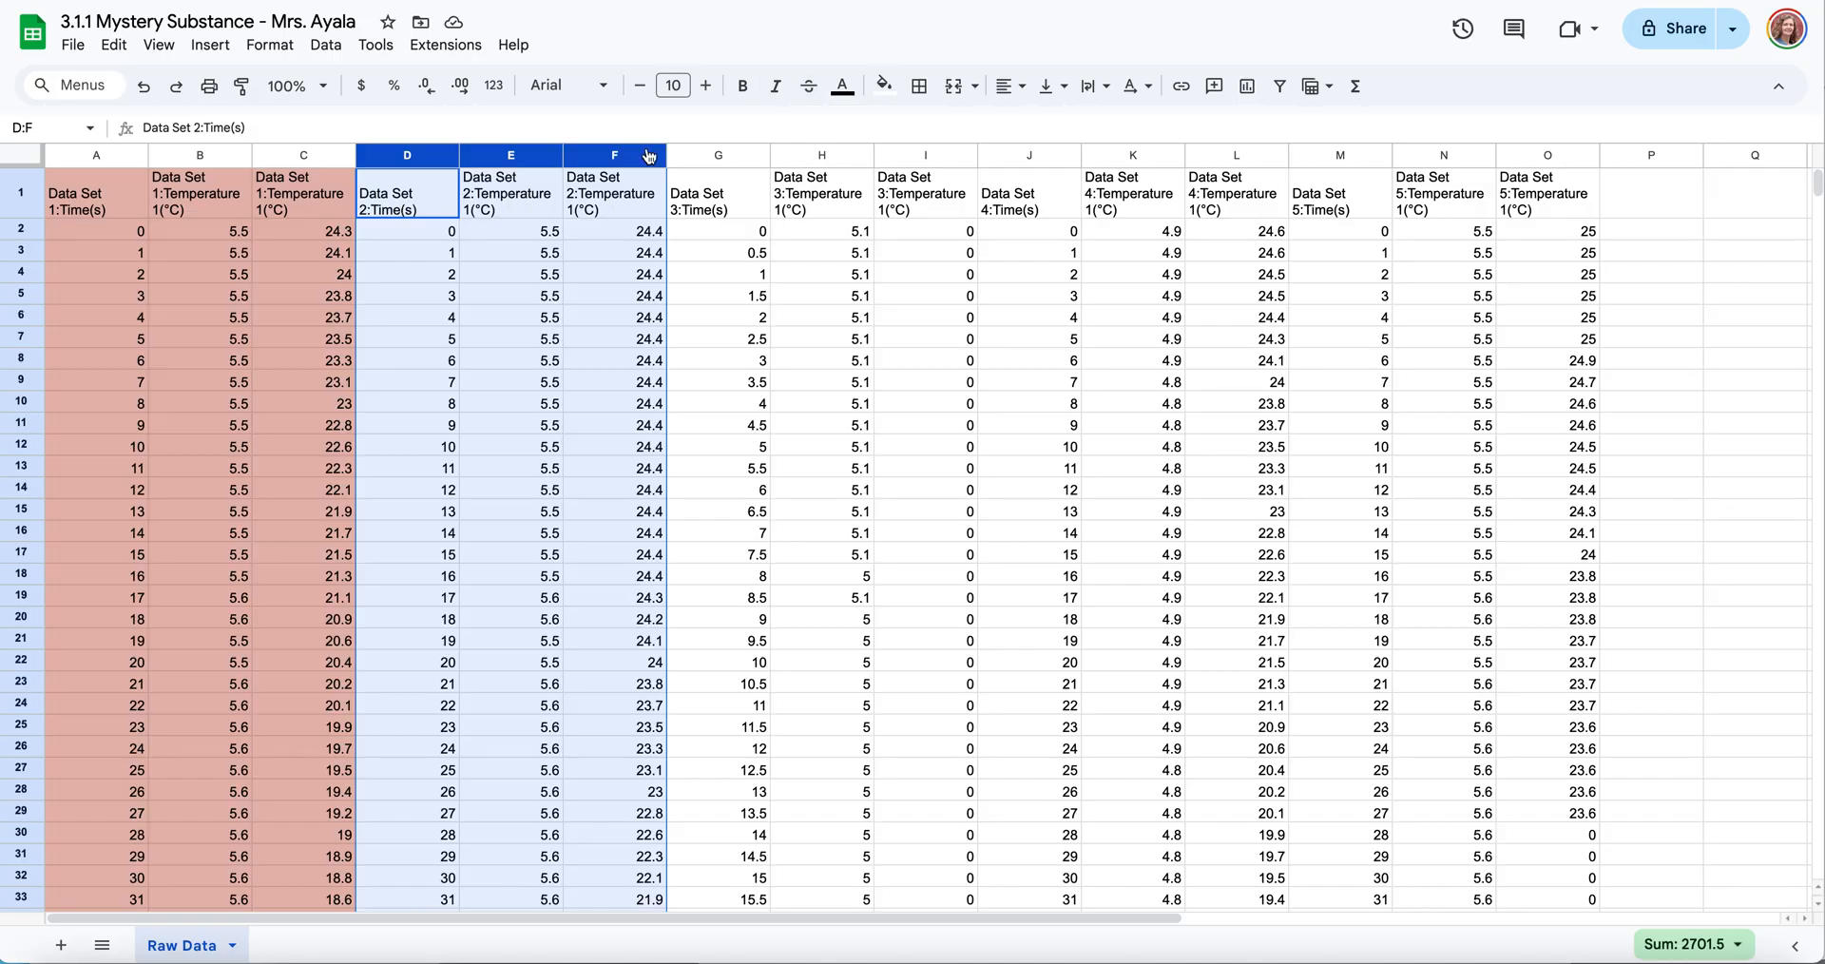
{"action": "left_click", "coordinate": [883, 90]}
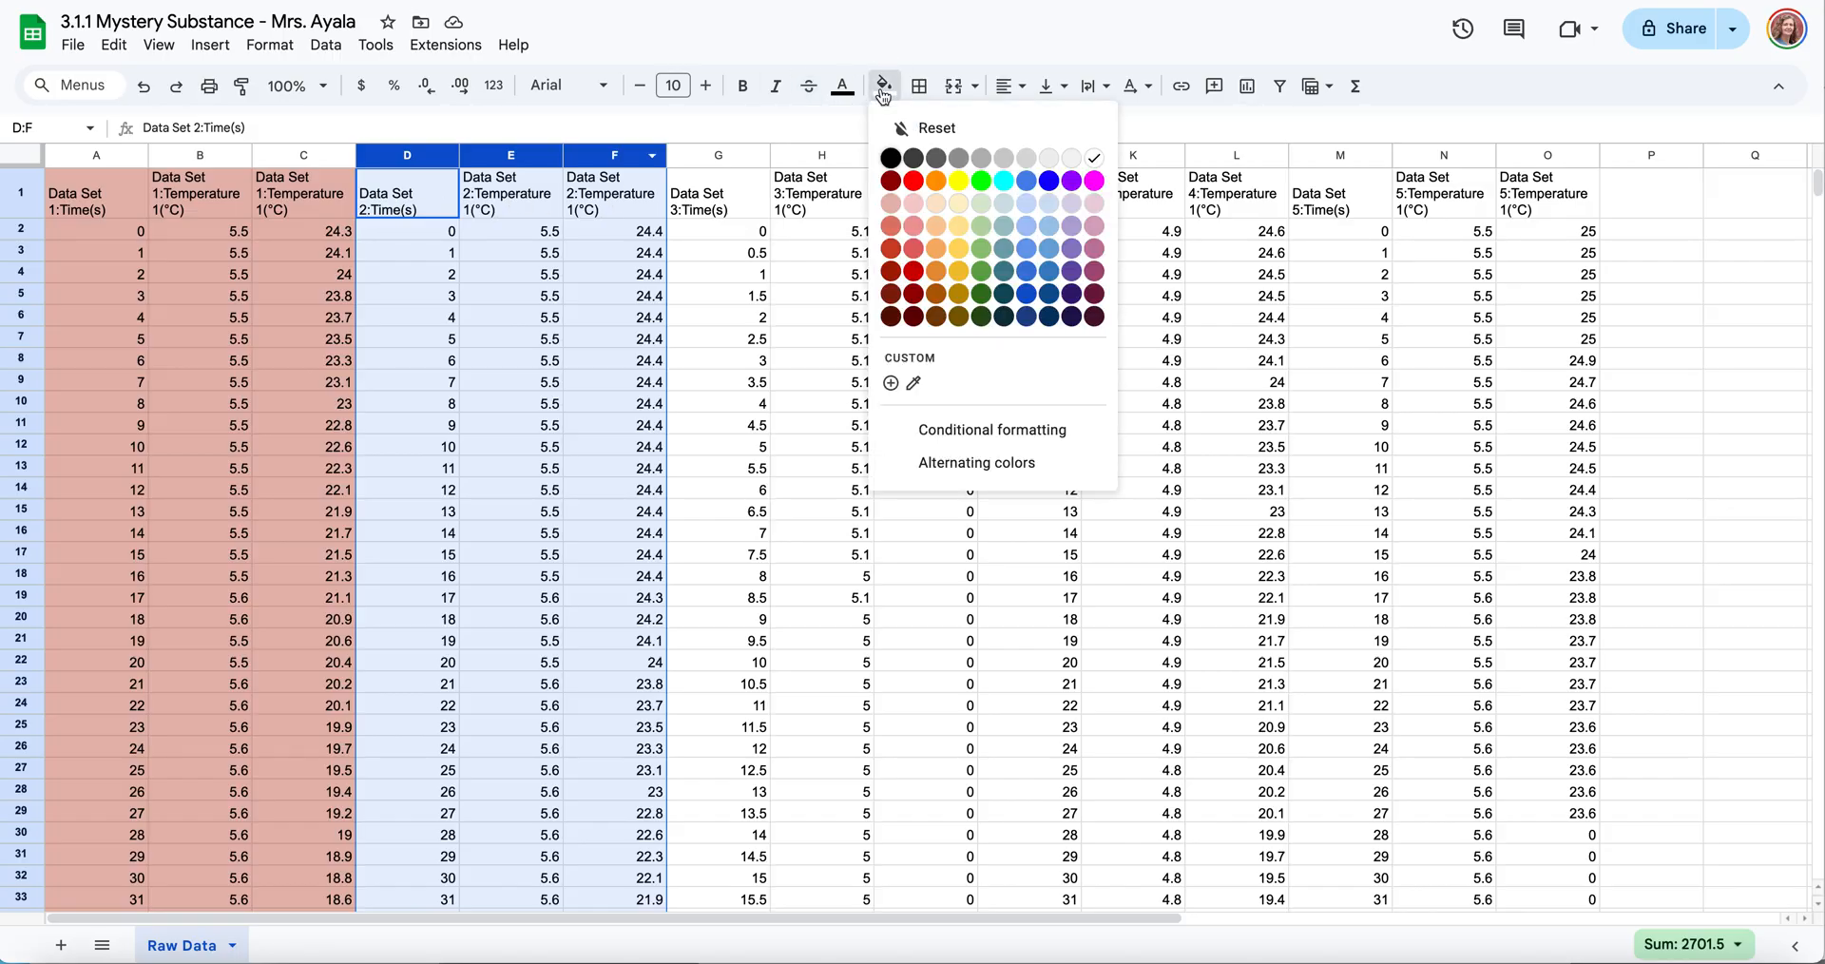
{"action": "left_click", "coordinate": [938, 205]}
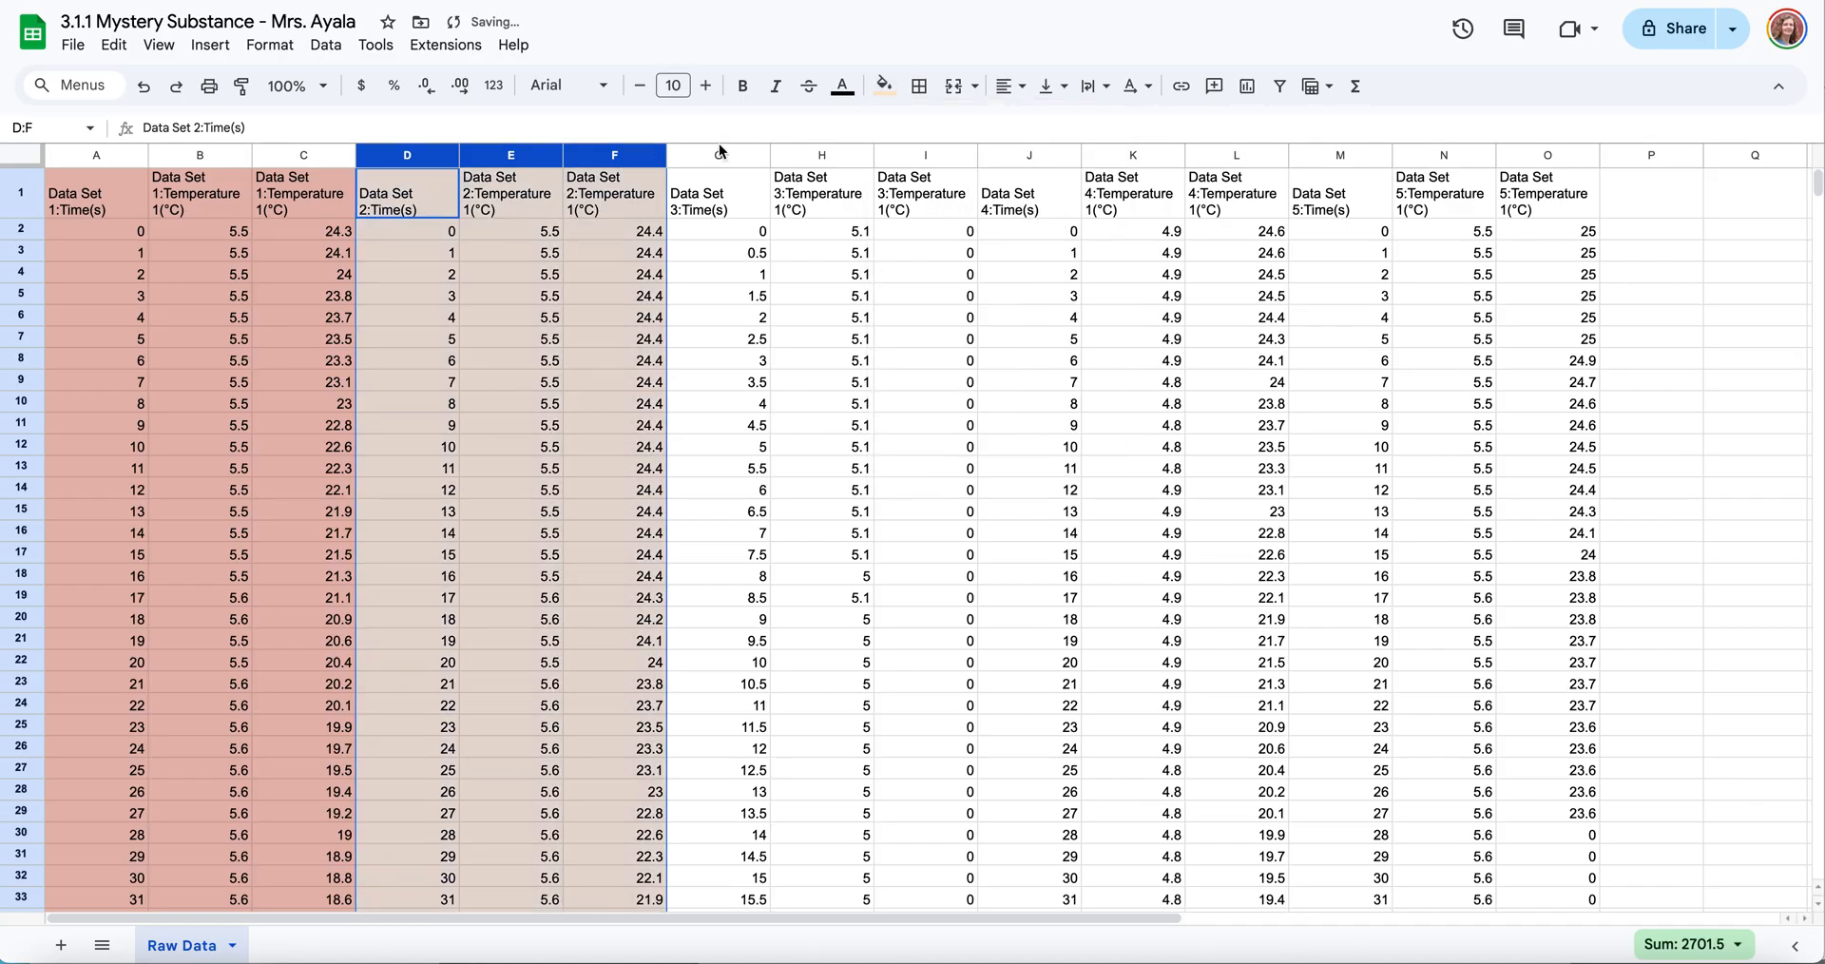
Fill columns G to I, holding Data Set 3, with the pale green colour
{"action": "left_click_drag", "start_coordinate": [720, 152], "coordinate": [890, 164]}
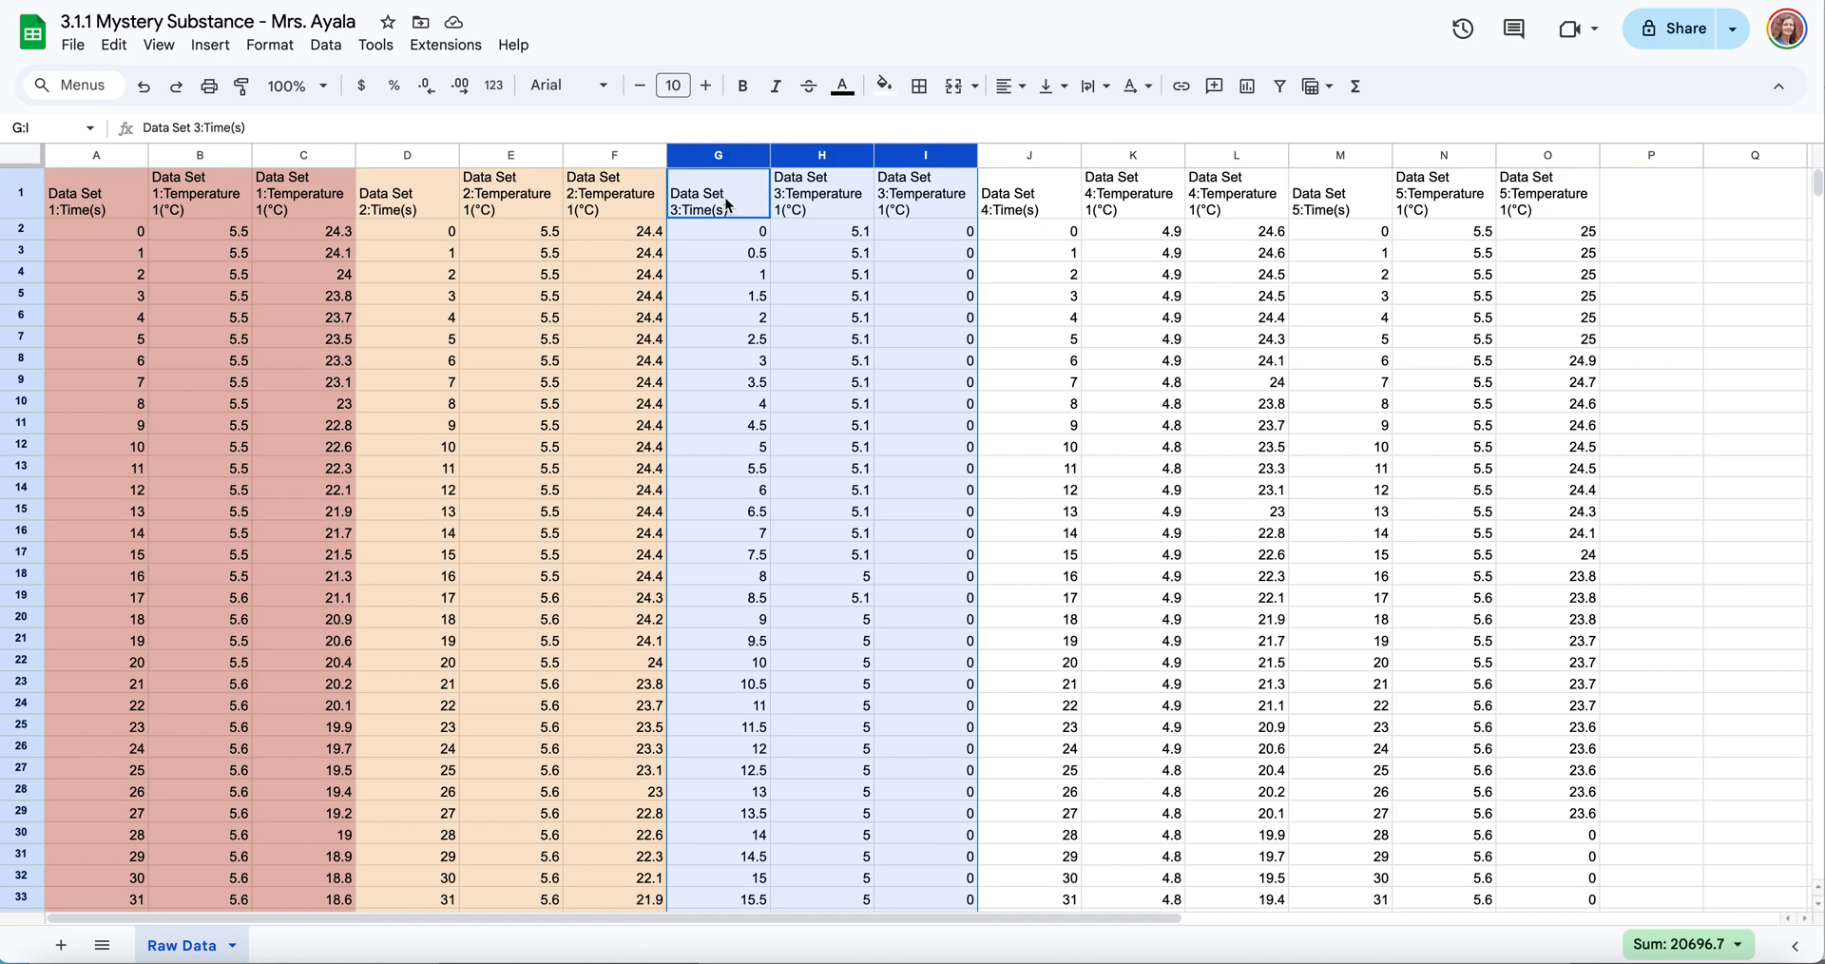
{"action": "left_click", "coordinate": [884, 88]}
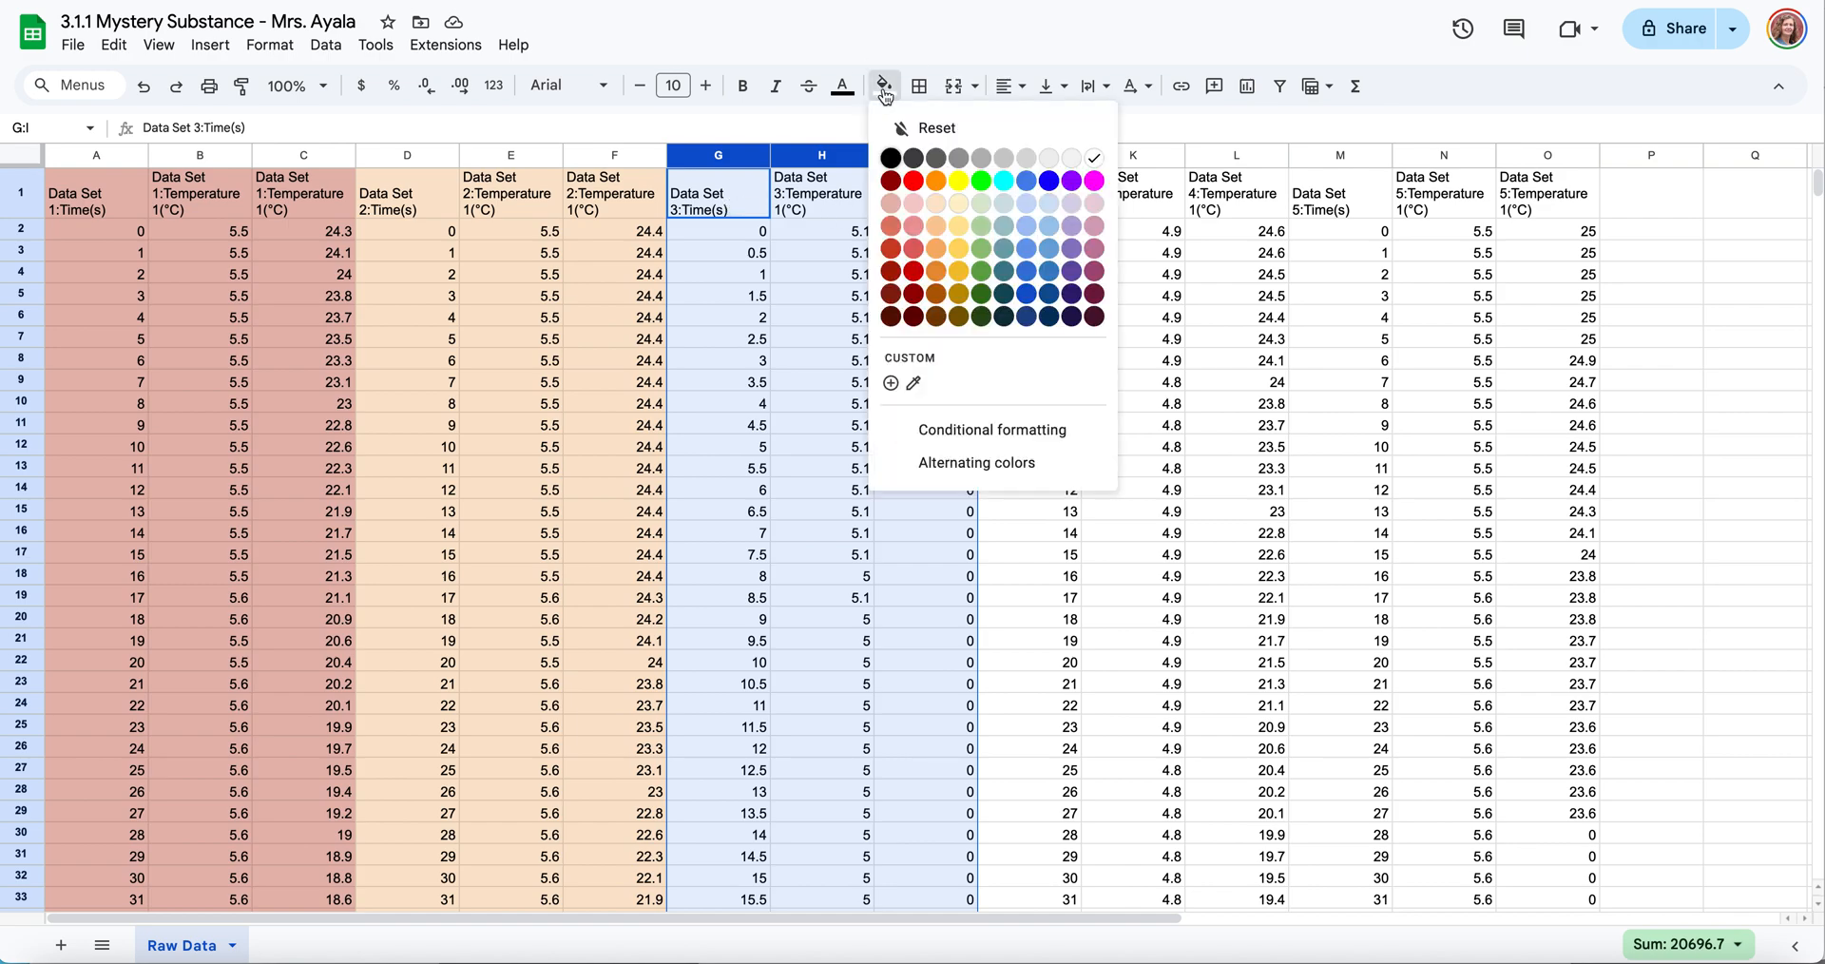
{"action": "left_click", "coordinate": [981, 204]}
{"action": "left_click", "coordinate": [1029, 209]}
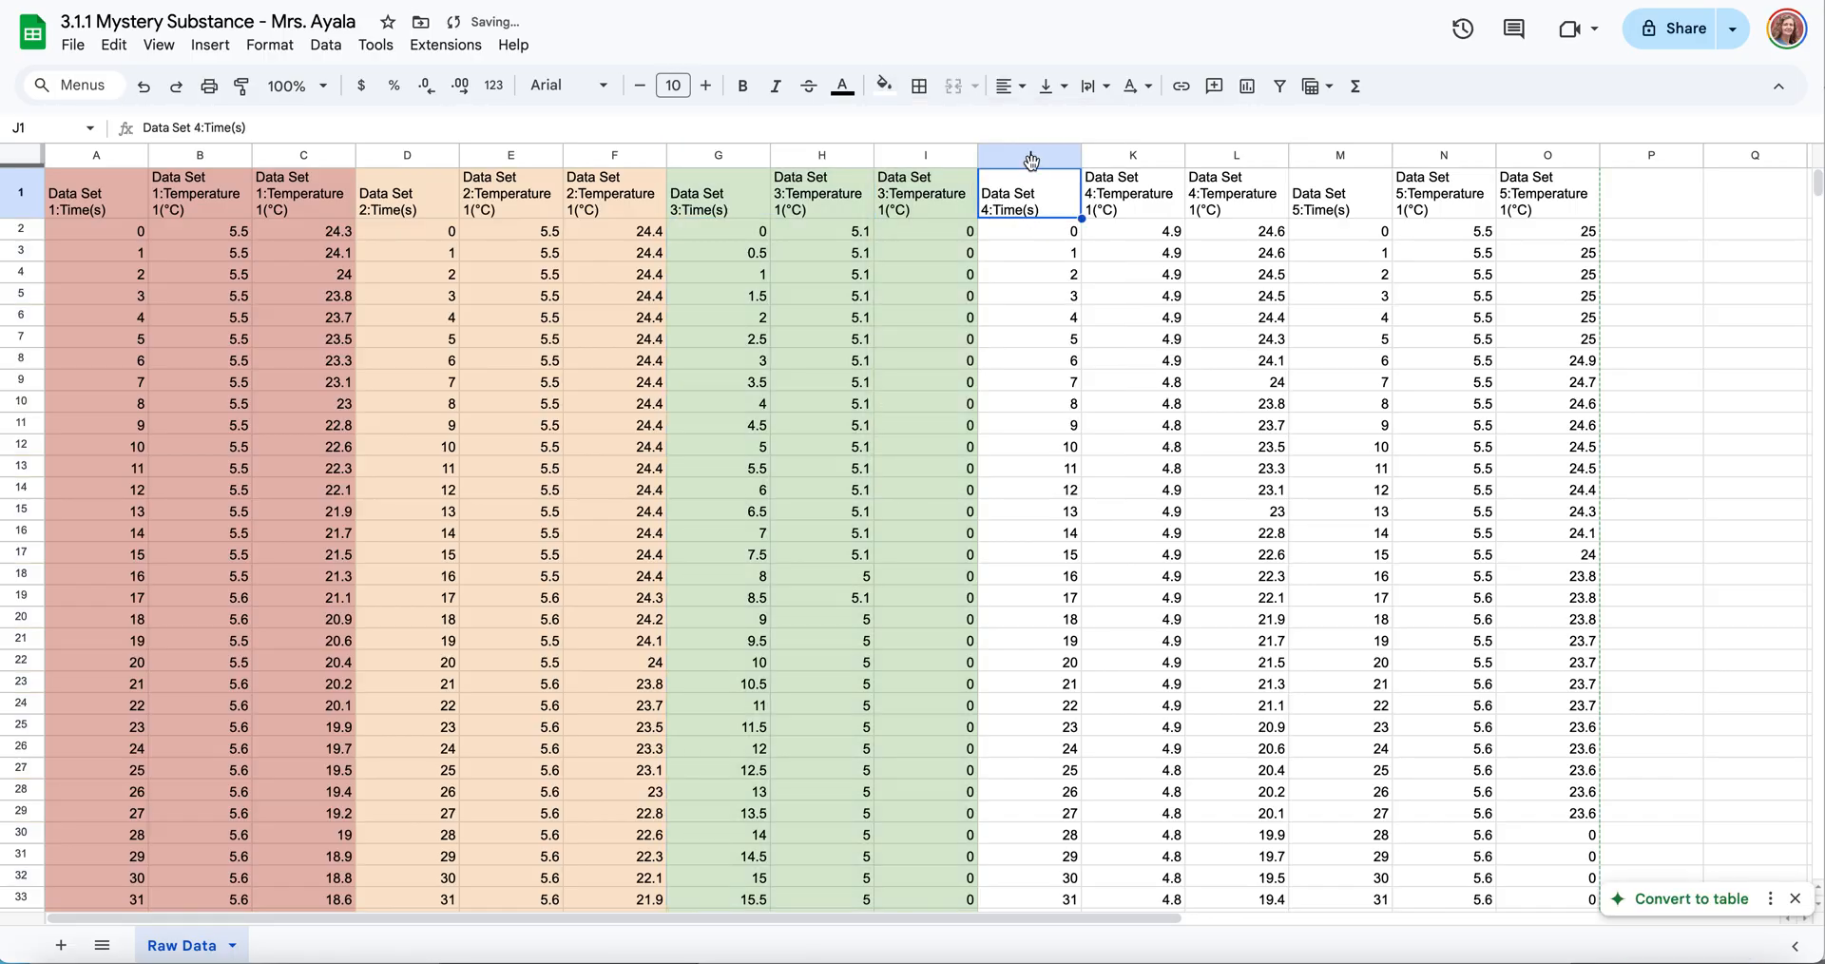
Fill columns J to L, holding Data Set 4, with the pale blue colour
{"action": "left_click_drag", "start_coordinate": [1029, 155], "coordinate": [1232, 166]}
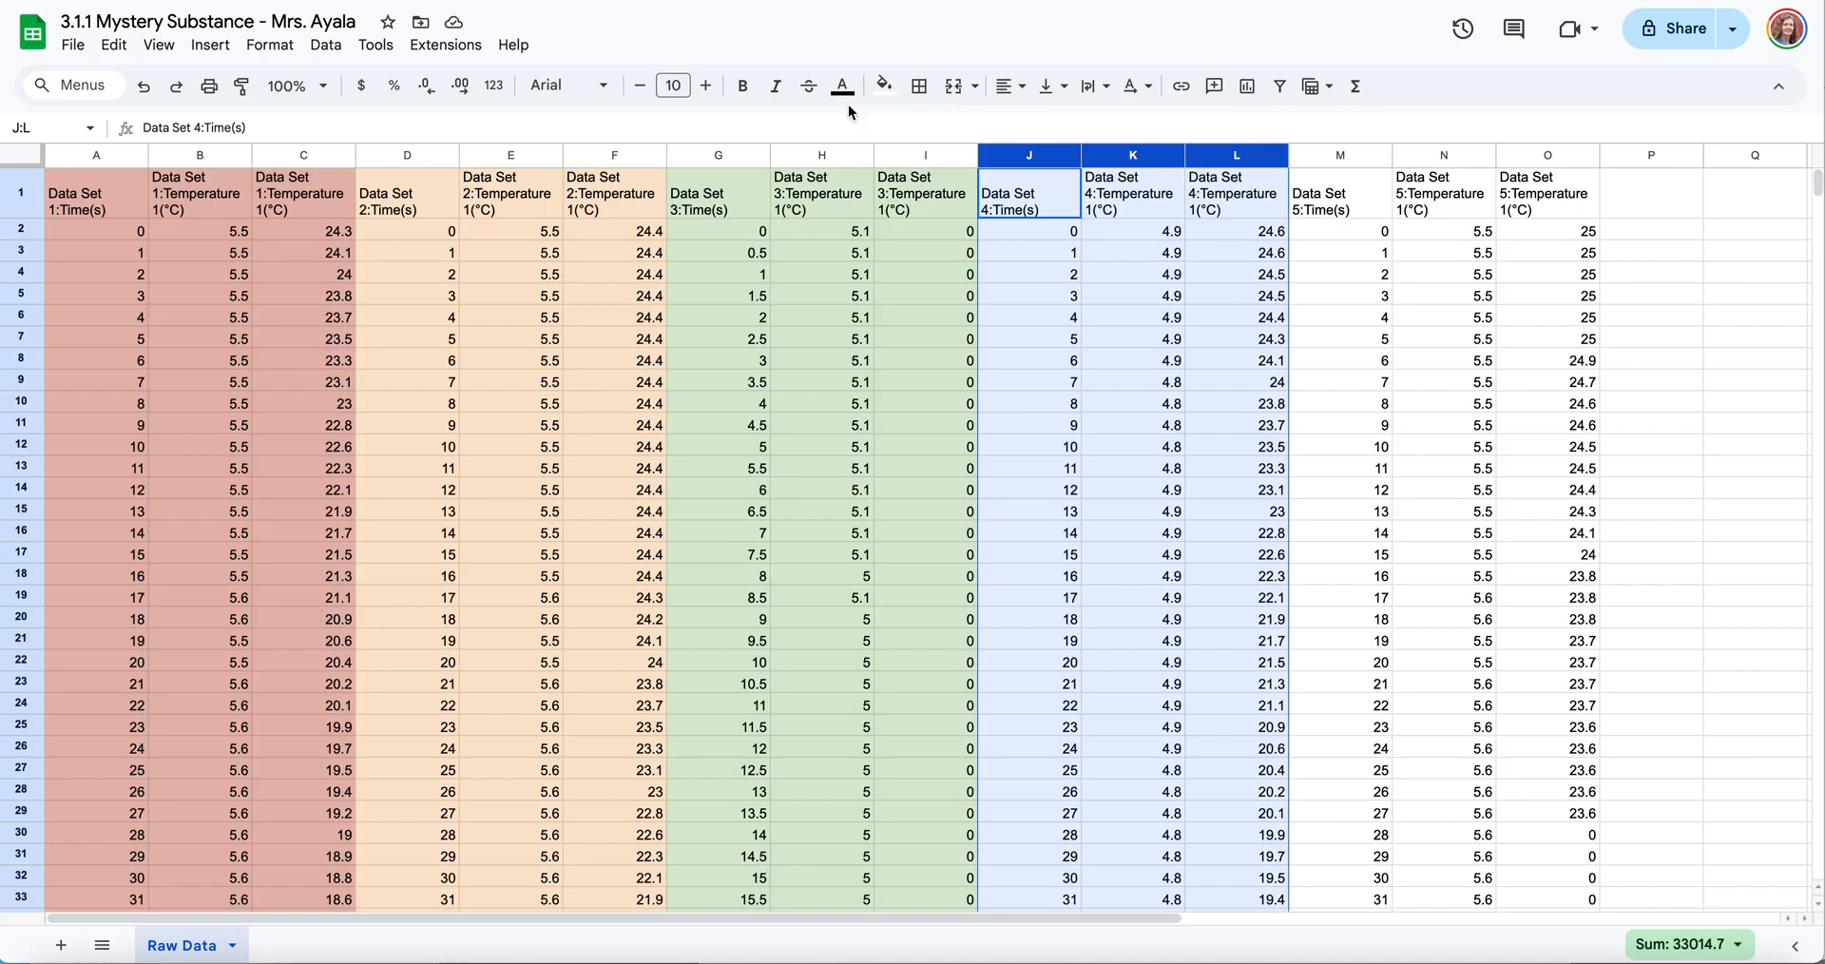
{"action": "left_click", "coordinate": [884, 86]}
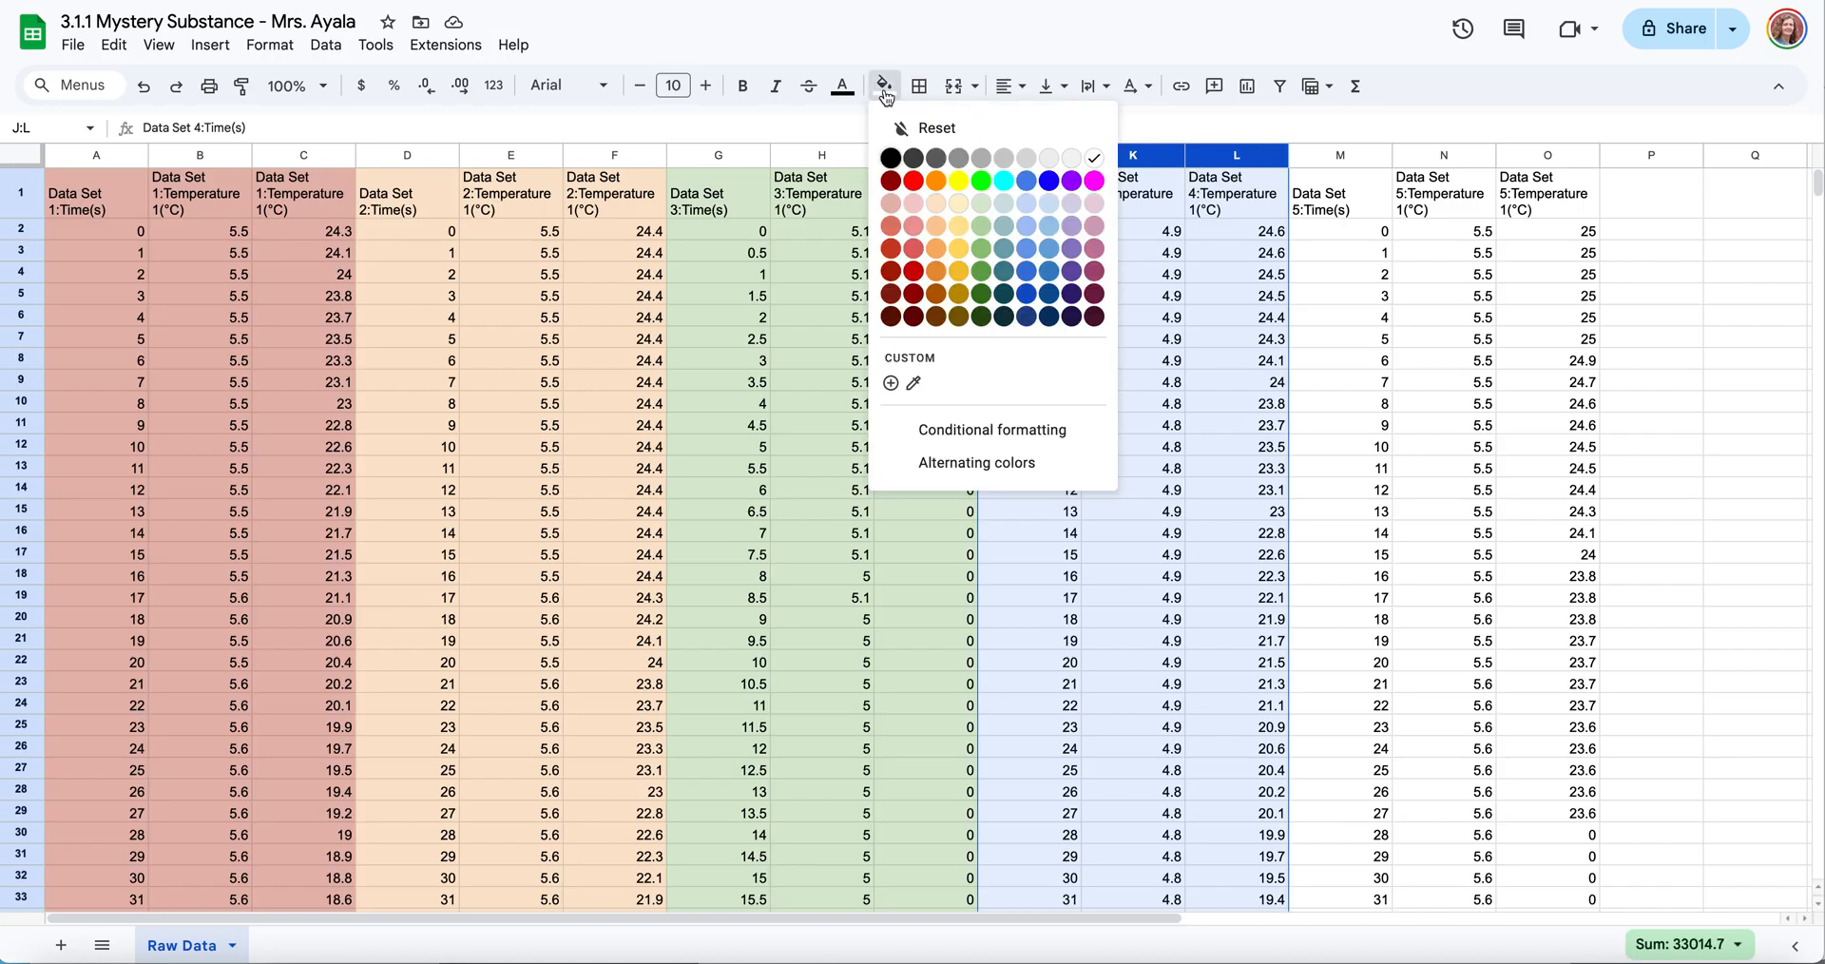
{"action": "left_click", "coordinate": [1036, 207]}
Fill columns M to O, holding Data Set 5, with the pale purple colour and deselect them
{"action": "left_click_drag", "start_coordinate": [1321, 156], "coordinate": [1507, 162]}
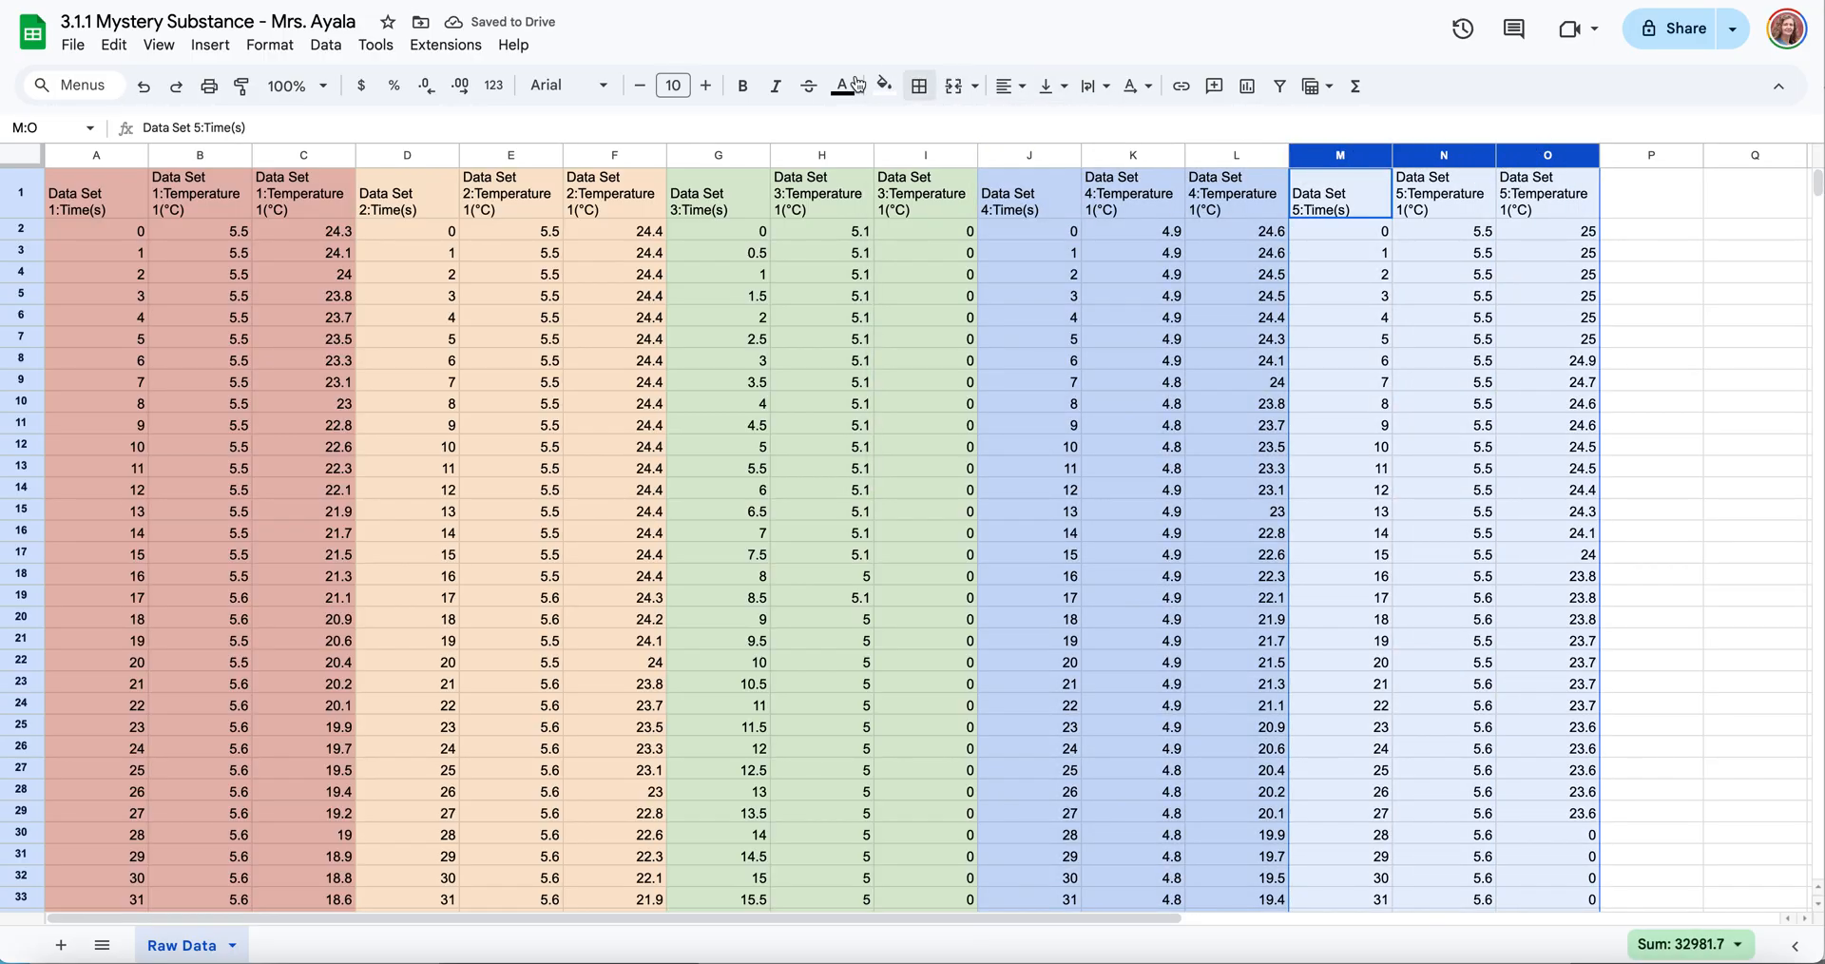
{"action": "left_click", "coordinate": [886, 91]}
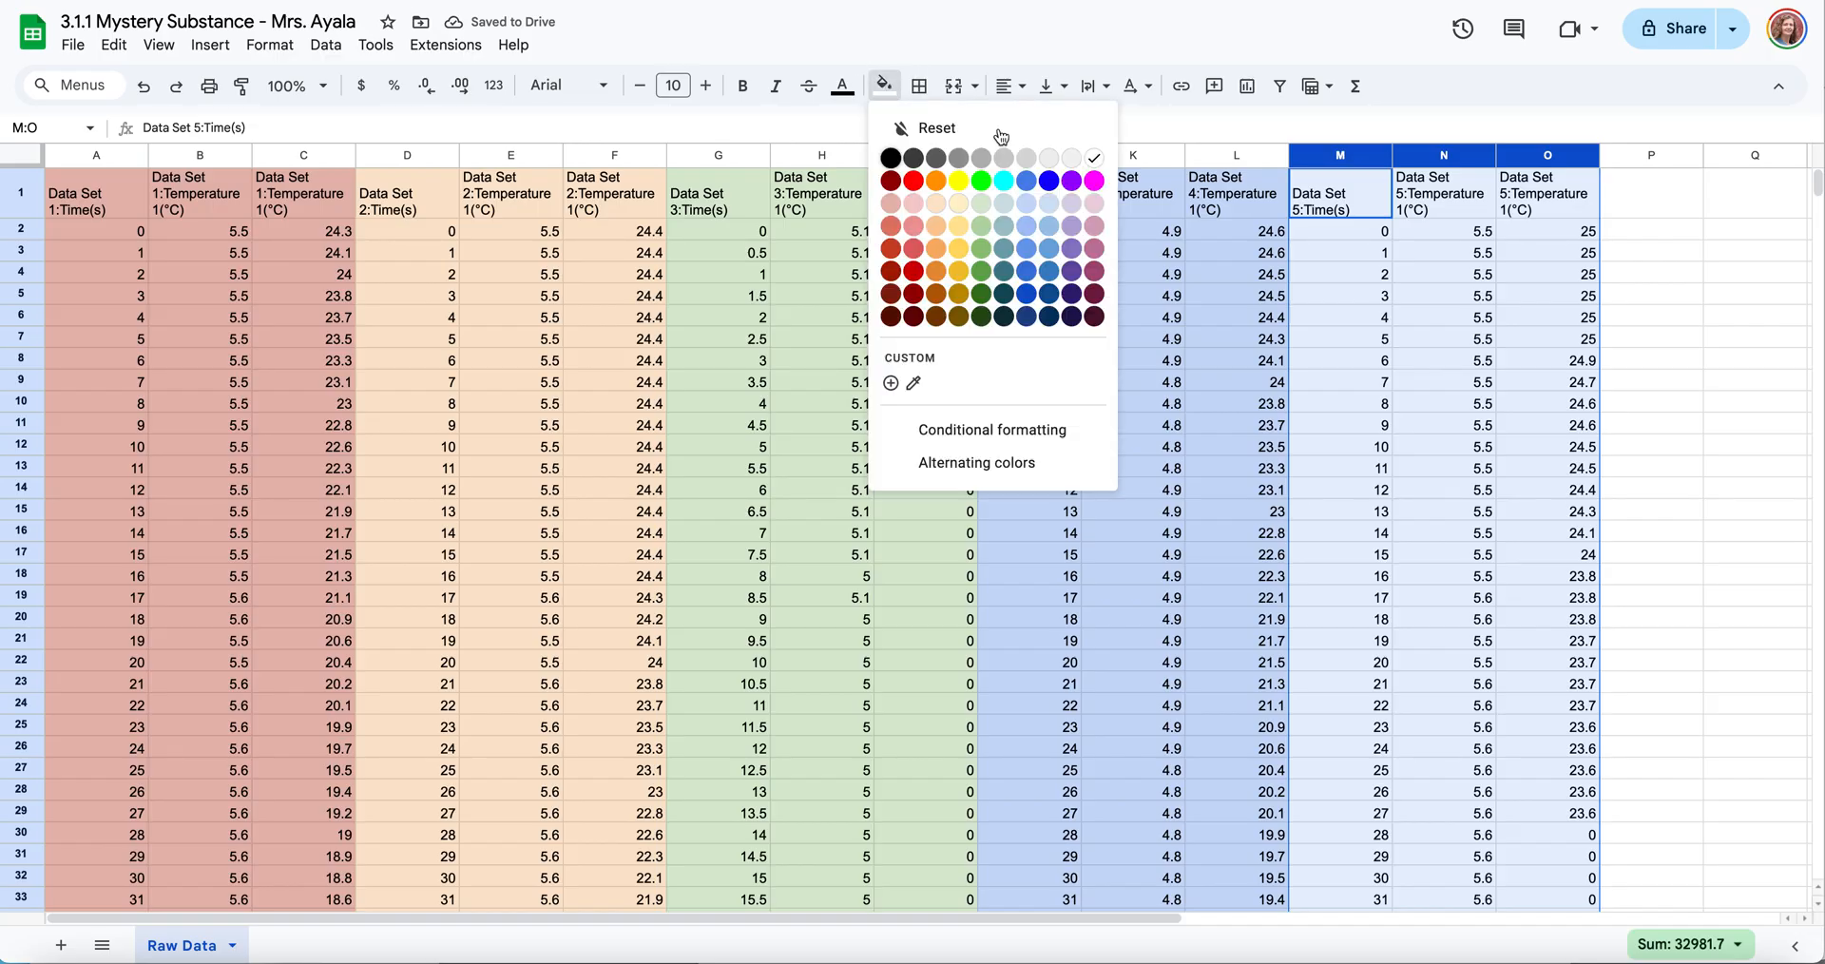
{"action": "left_click", "coordinate": [1080, 207]}
{"action": "left_click", "coordinate": [1660, 201]}
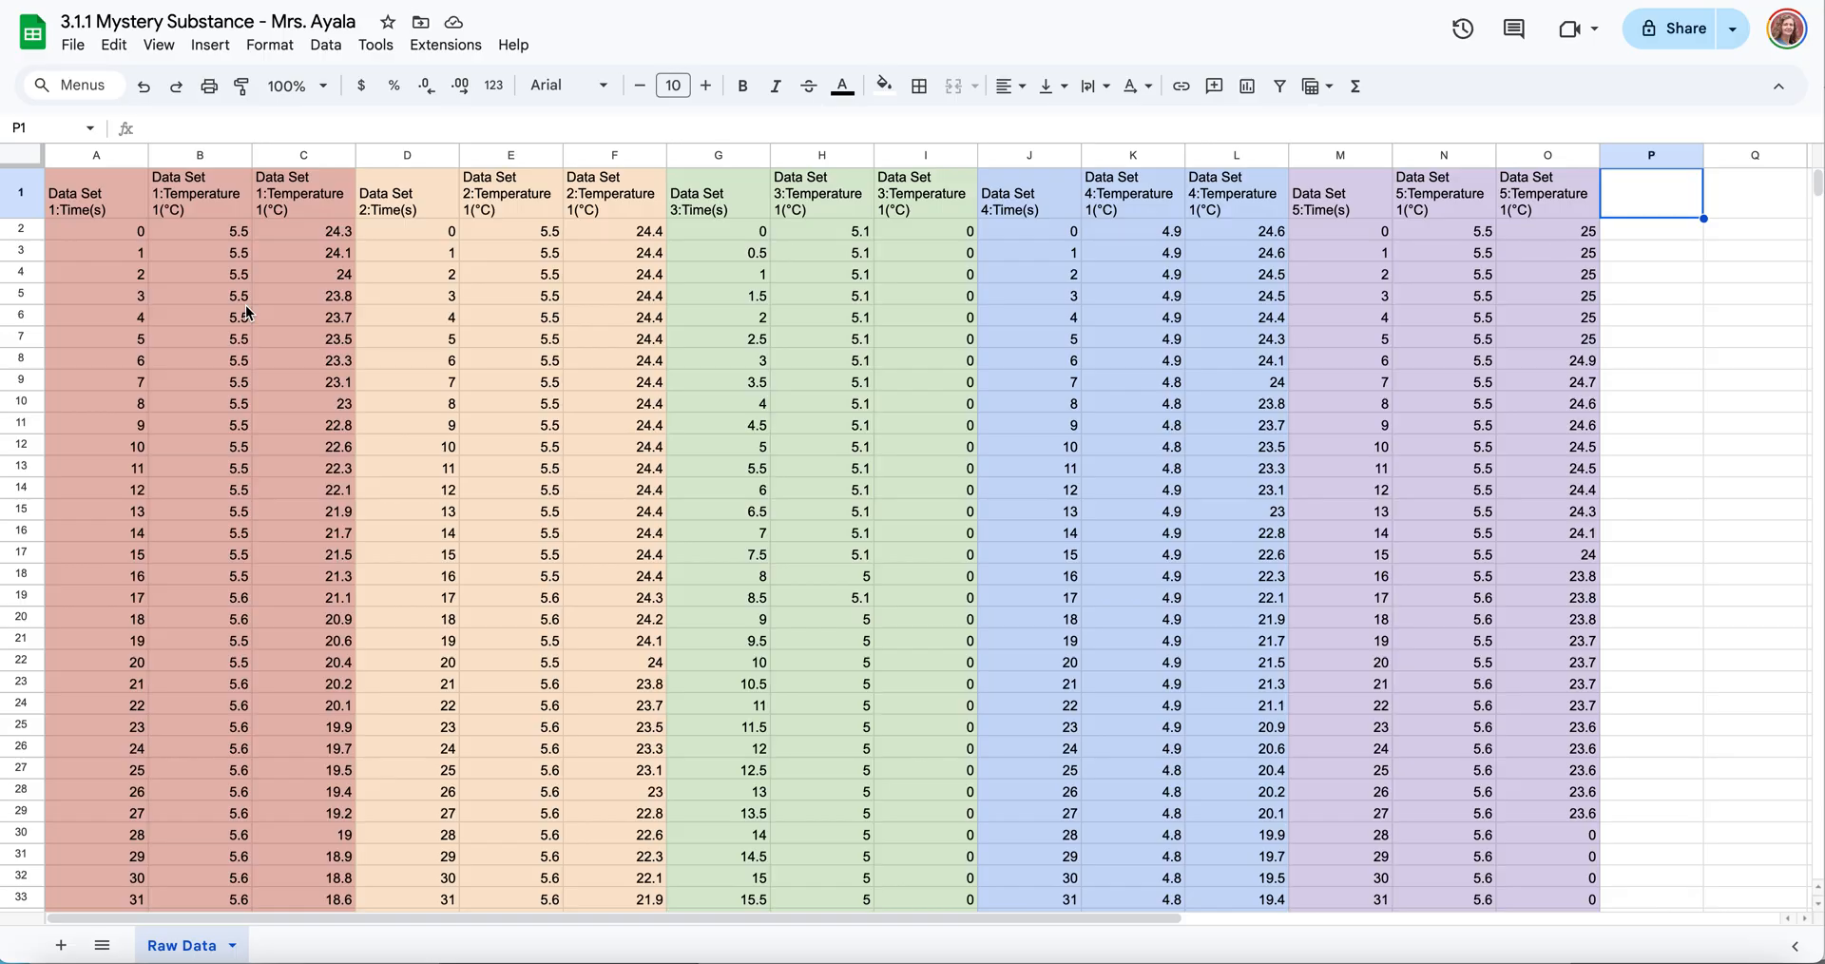
Examine columns A to F to find the last filled rows of Data Sets 1 and 2
{"action": "scroll", "coordinate": [246, 305], "scroll_direction": "down", "scroll_amount": 3}
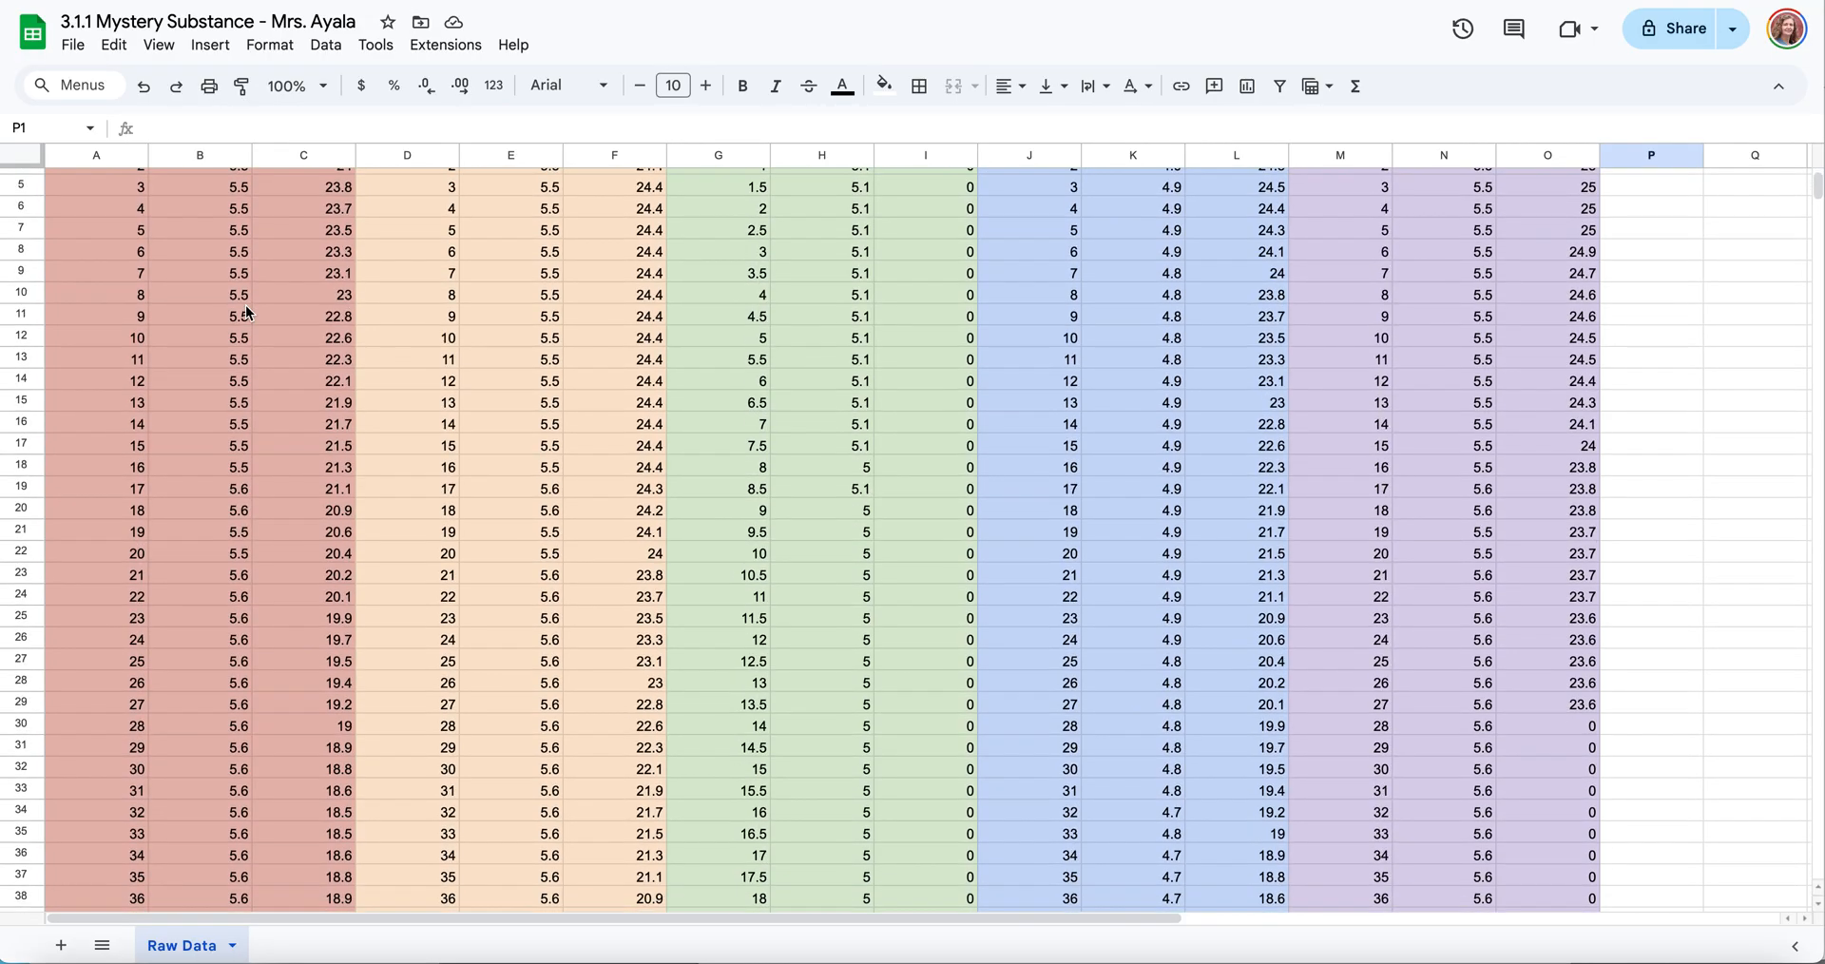
{"action": "scroll", "coordinate": [245, 312], "scroll_direction": "down", "scroll_amount": 5}
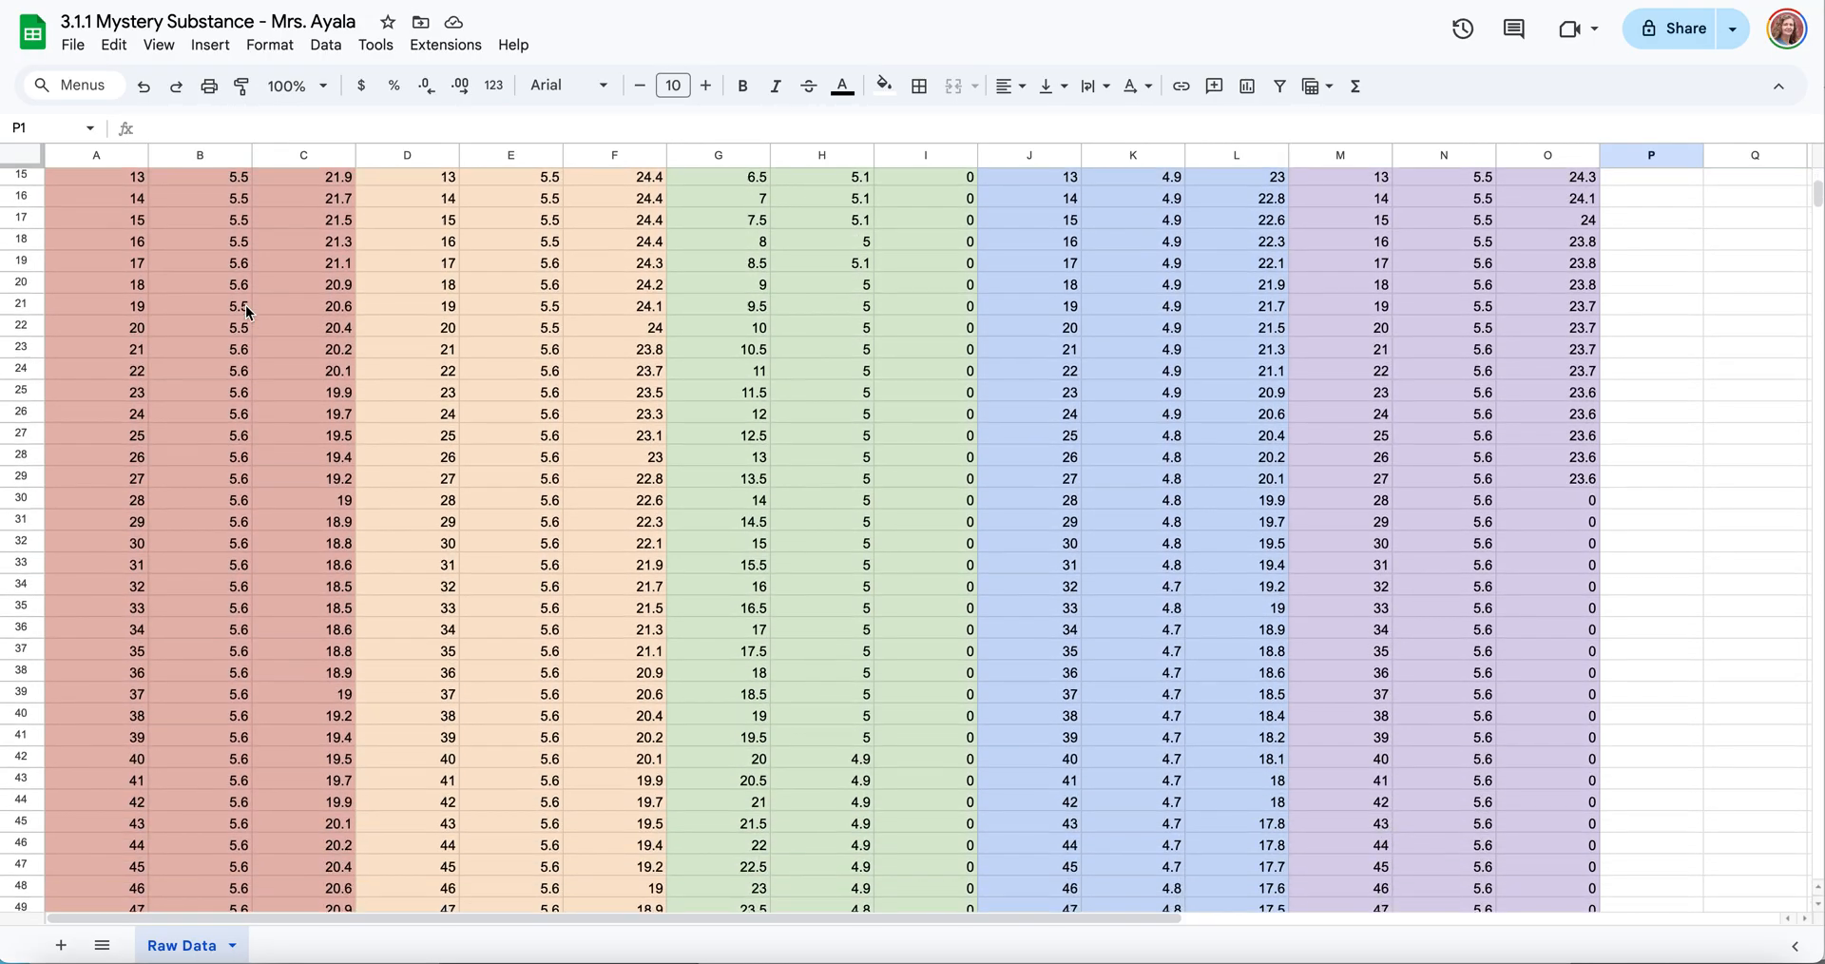
{"action": "scroll", "coordinate": [246, 312], "scroll_direction": "down", "scroll_amount": 9}
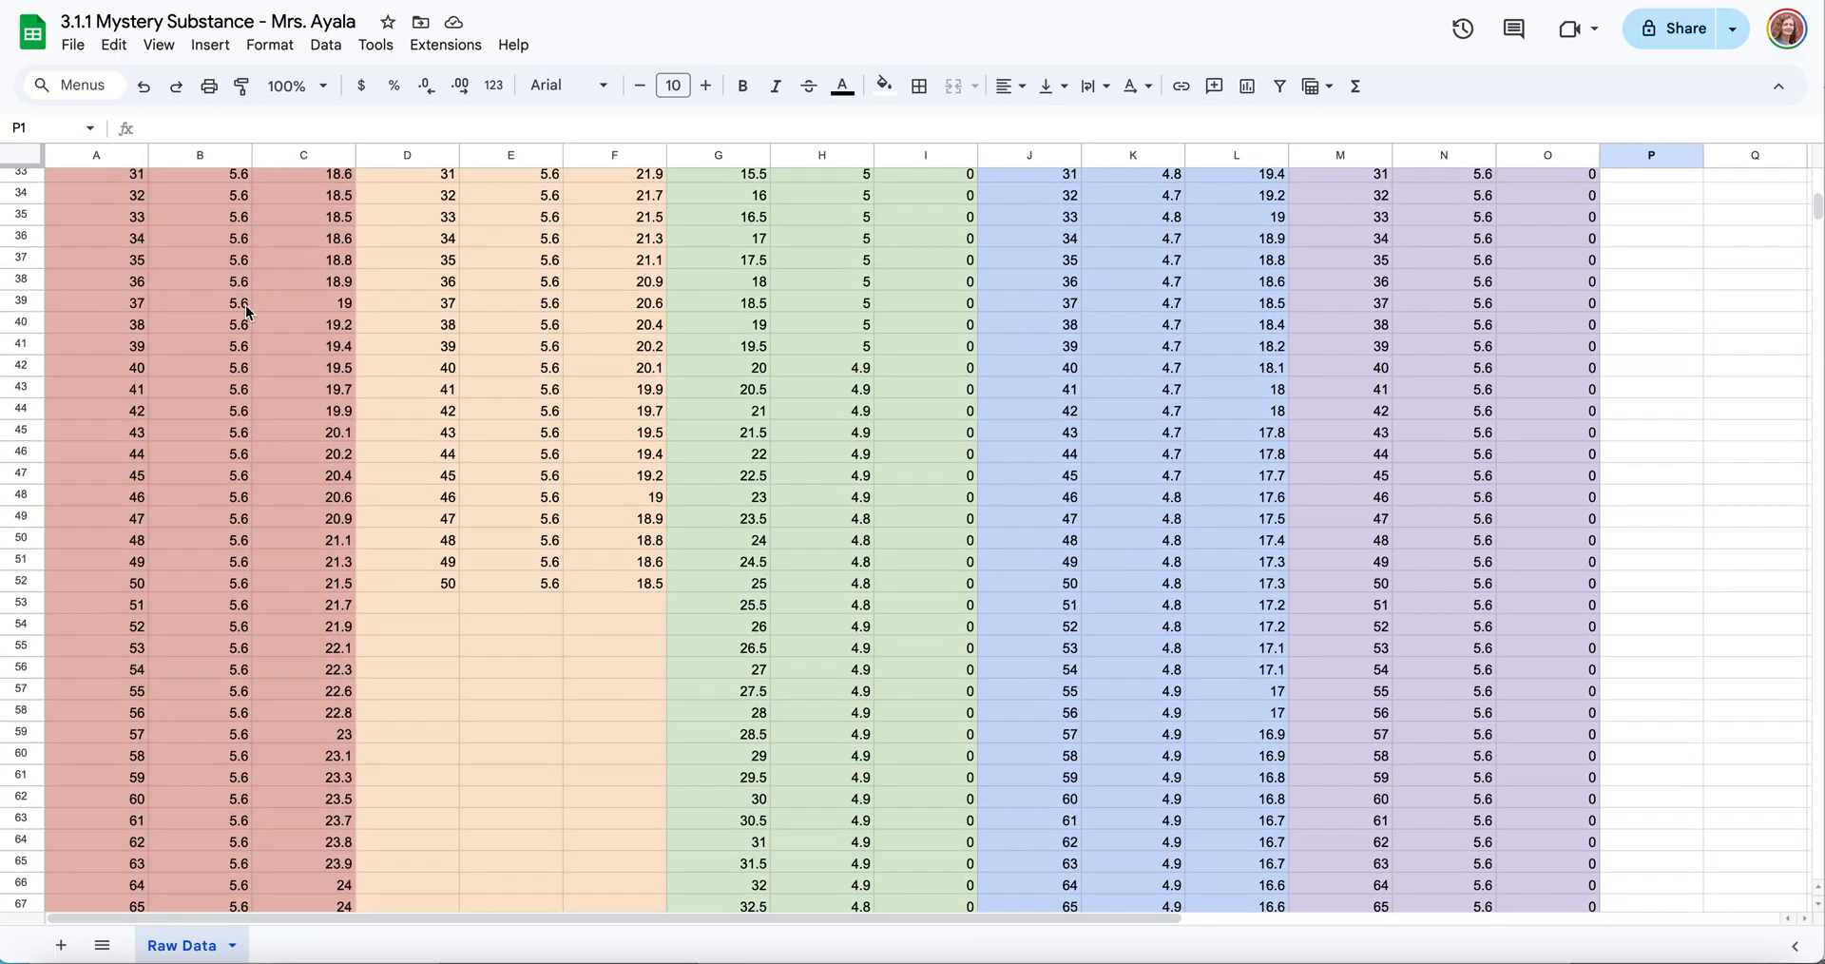
{"action": "scroll", "coordinate": [245, 312], "scroll_direction": "down", "scroll_amount": 1}
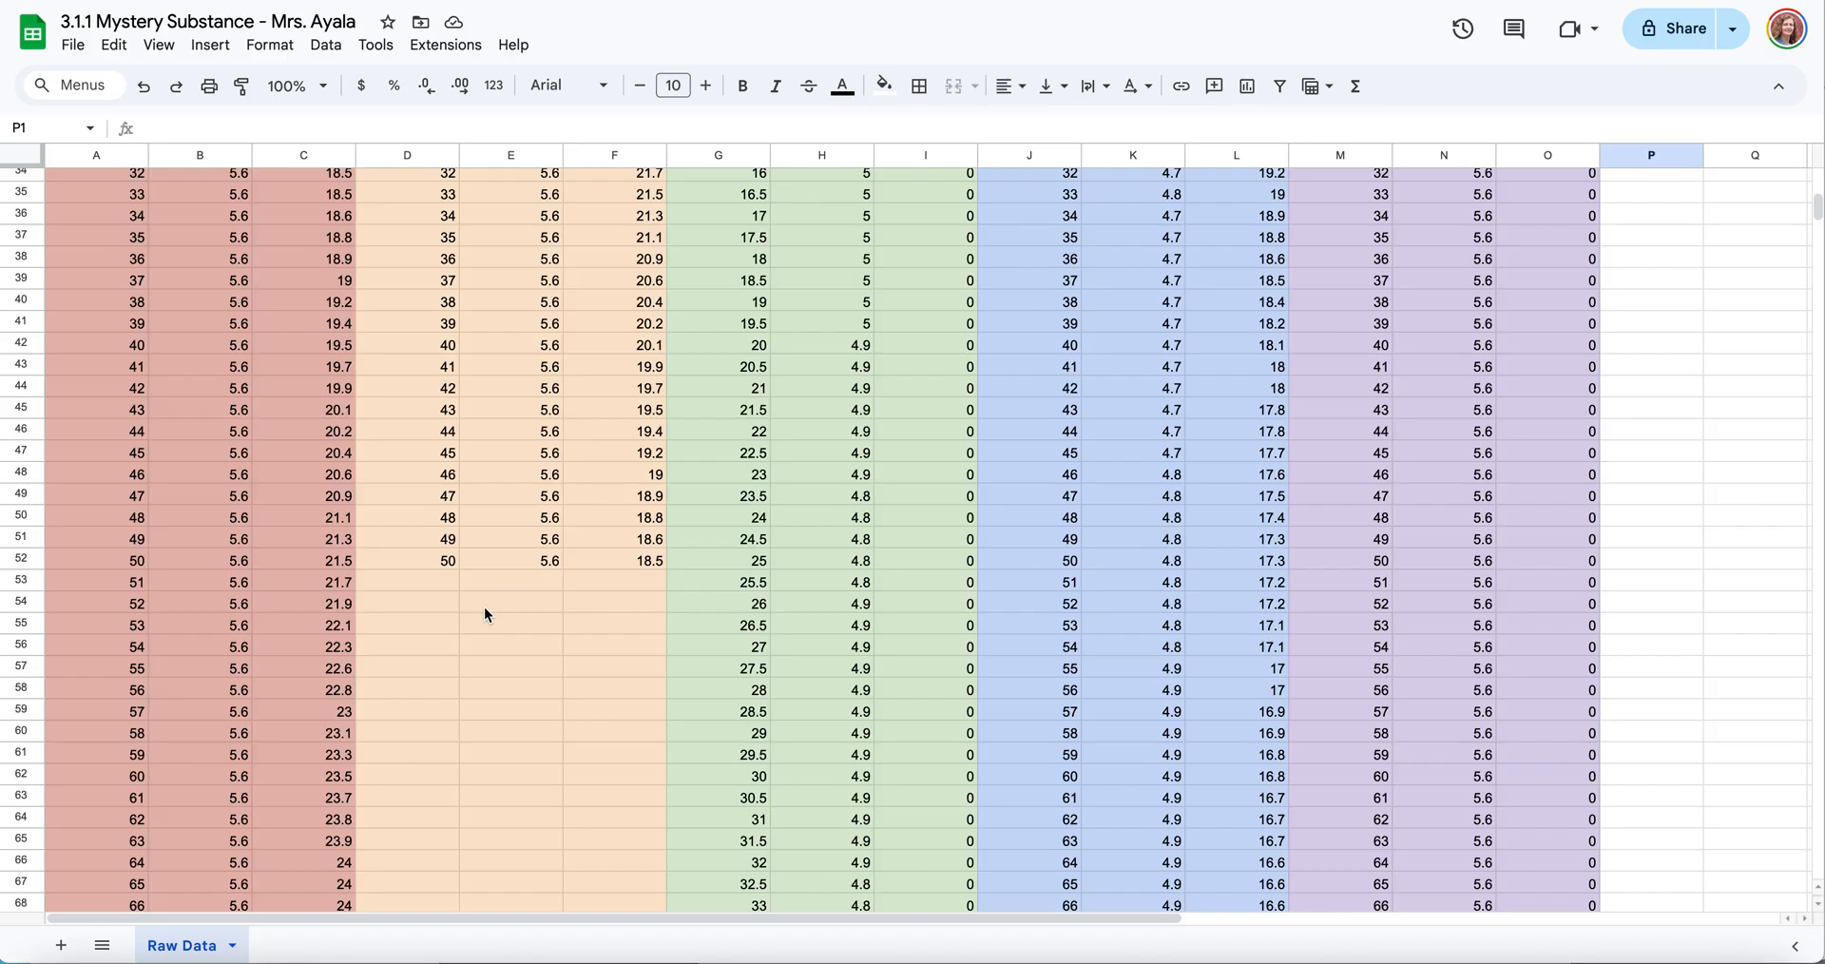
{"action": "left_click", "coordinate": [443, 563]}
{"action": "scroll", "coordinate": [451, 613], "scroll_direction": "down", "scroll_amount": 5}
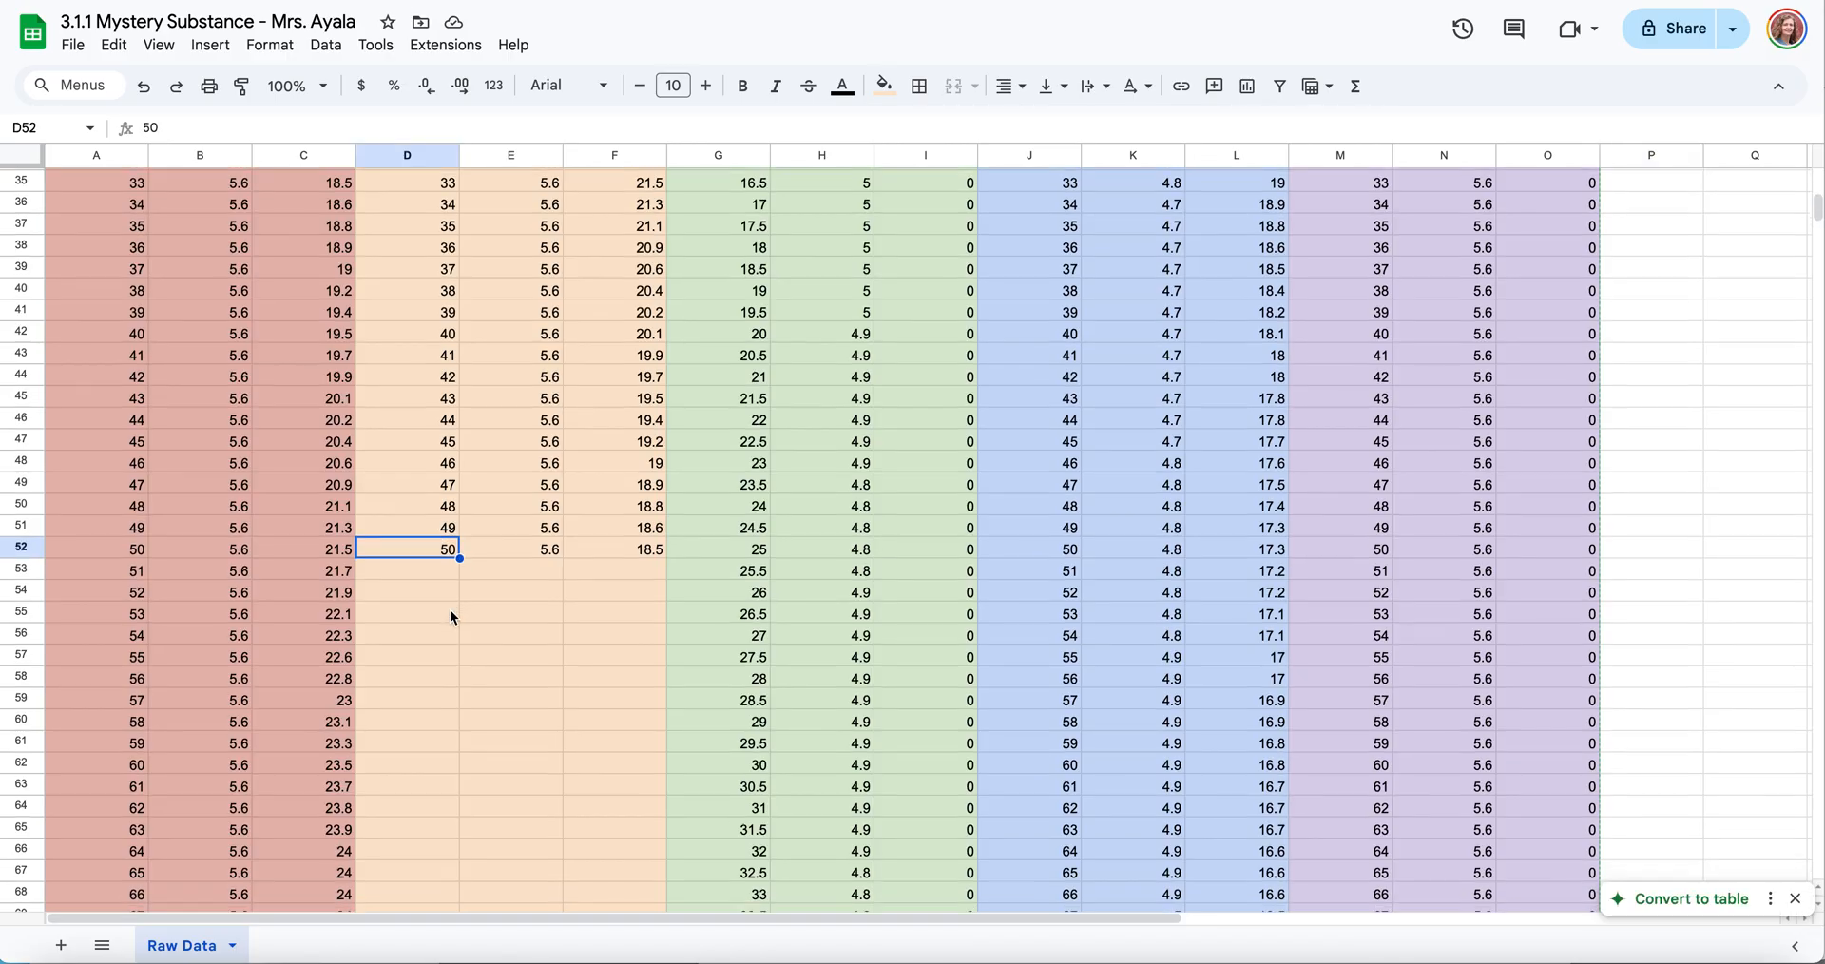
{"action": "scroll", "coordinate": [450, 611], "scroll_direction": "down", "scroll_amount": 9}
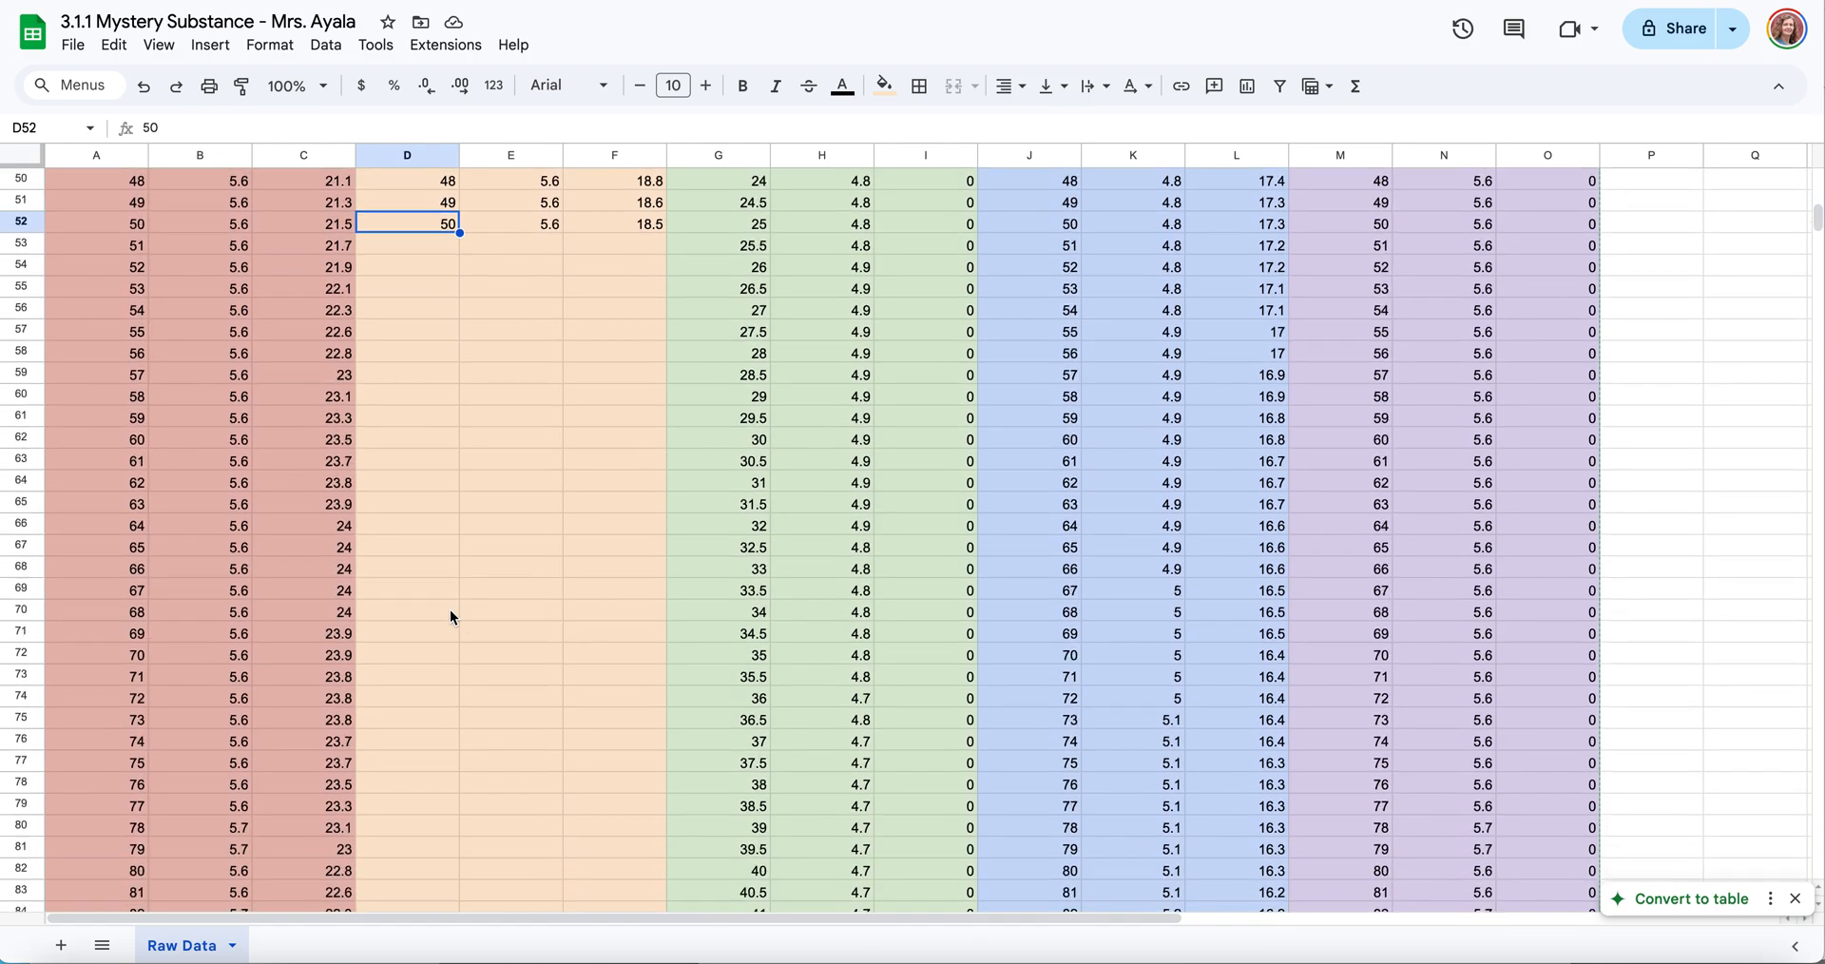
{"action": "scroll", "coordinate": [451, 616], "scroll_direction": "down", "scroll_amount": 18}
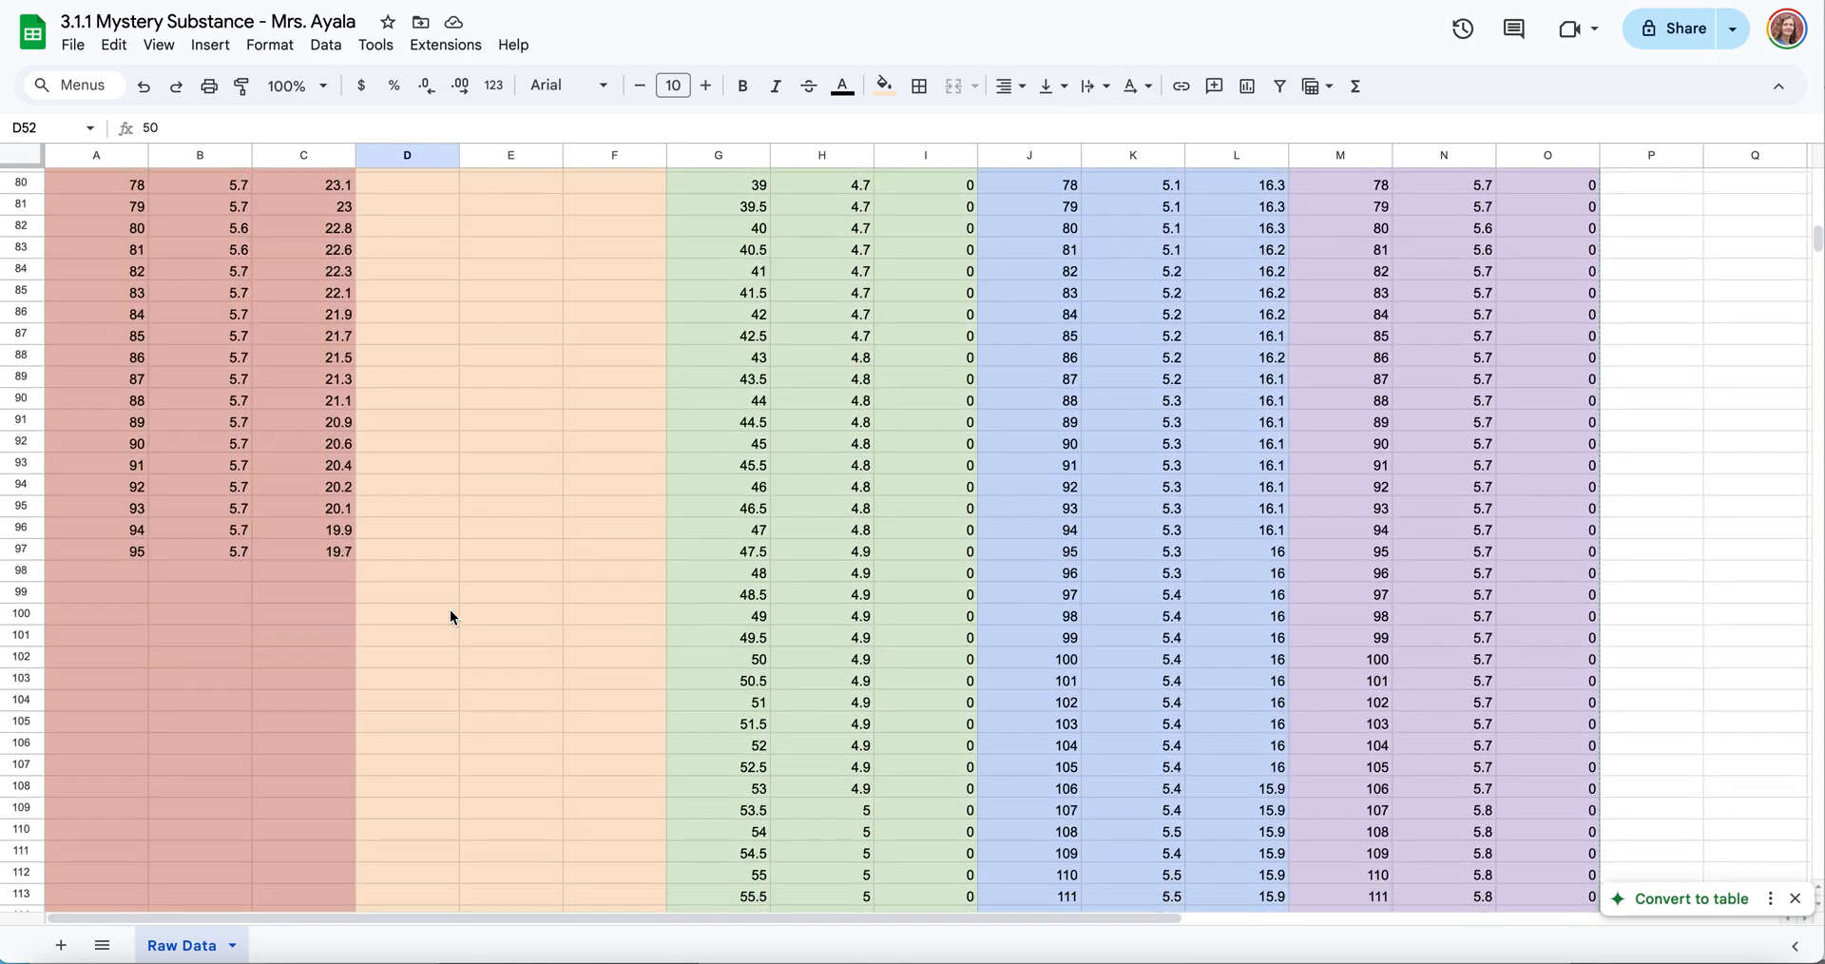
{"action": "scroll", "coordinate": [451, 616], "scroll_direction": "up", "scroll_amount": 12}
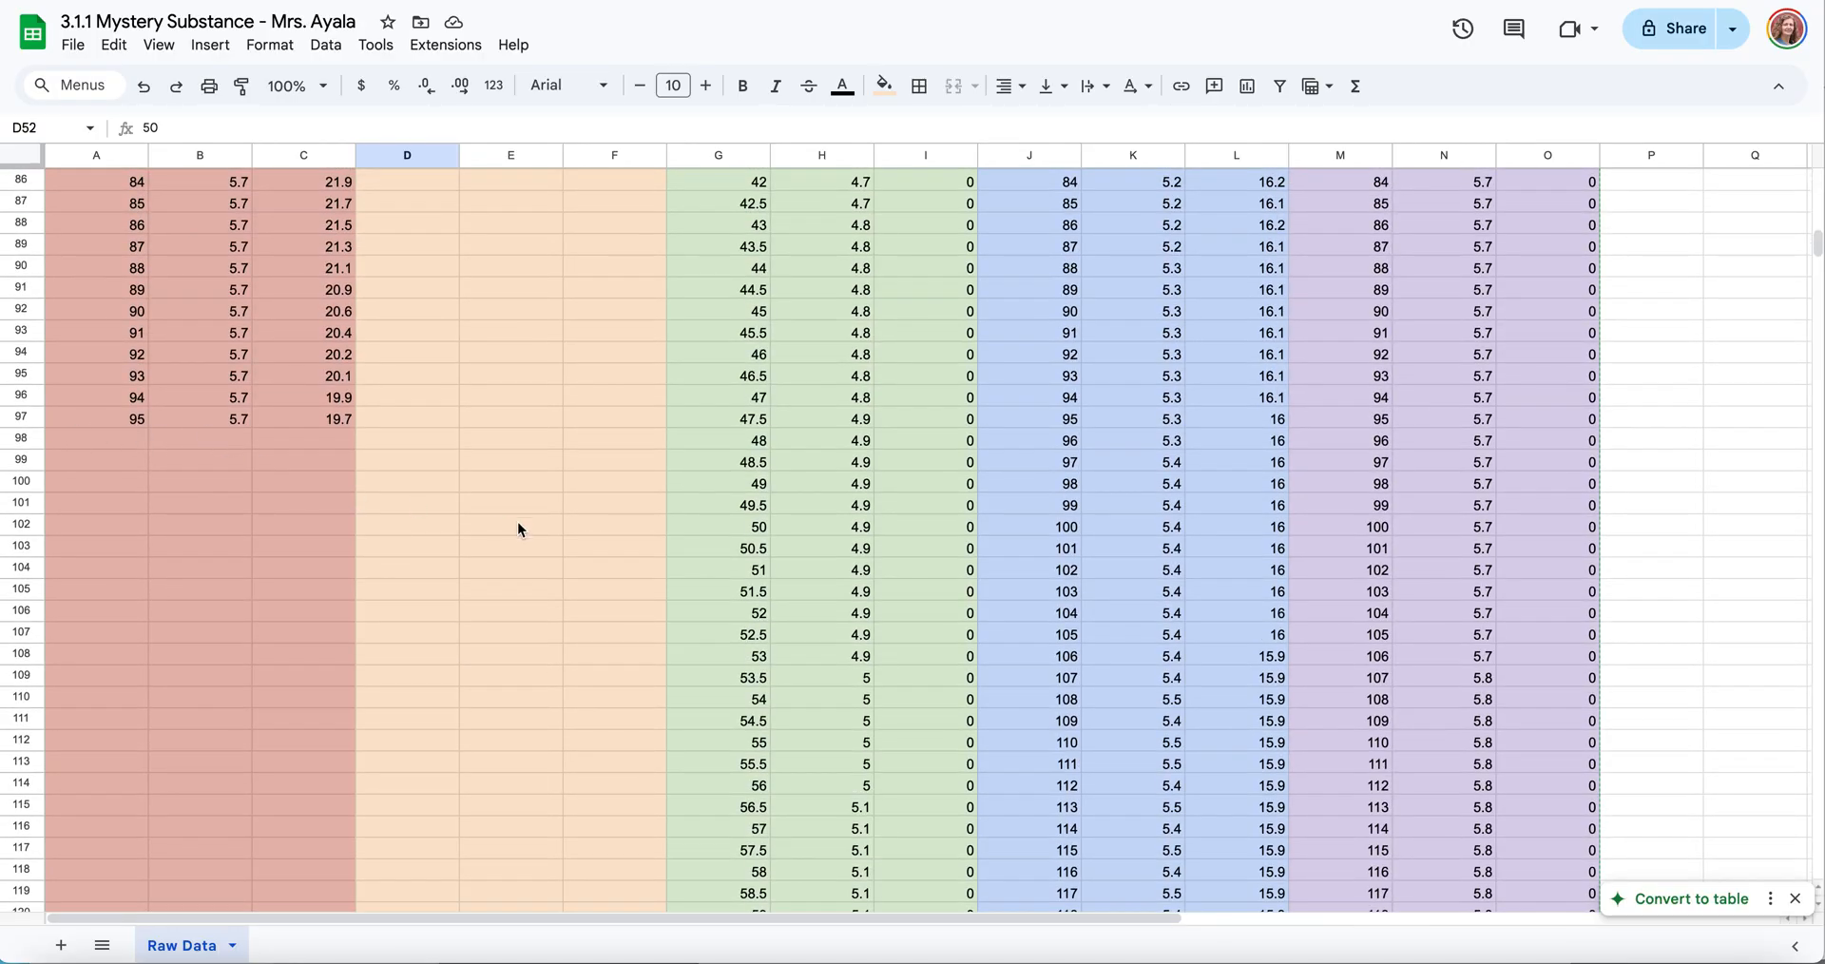
Examine columns G to O to compare how far down Data Sets 3, 4 and 5 run
{"action": "scroll", "coordinate": [518, 529], "scroll_direction": "down", "scroll_amount": 4}
{"action": "scroll", "coordinate": [518, 529], "scroll_direction": "down", "scroll_amount": 5}
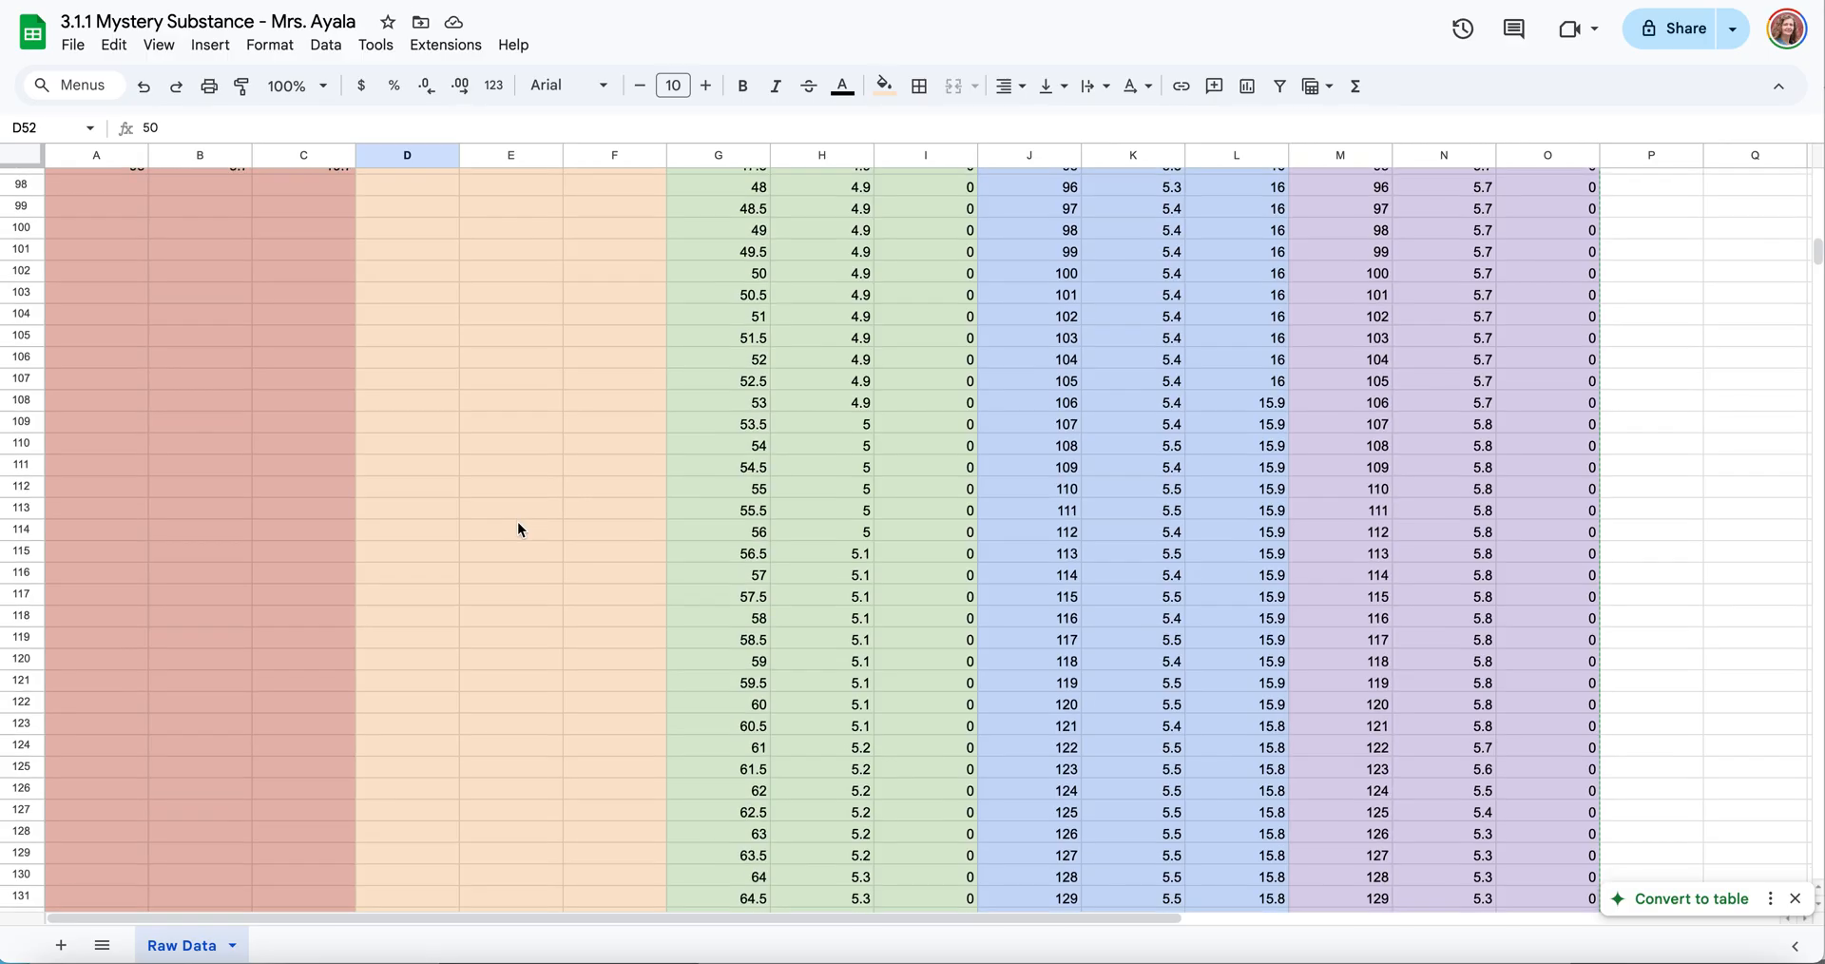
{"action": "scroll", "coordinate": [518, 529], "scroll_direction": "down", "scroll_amount": 3}
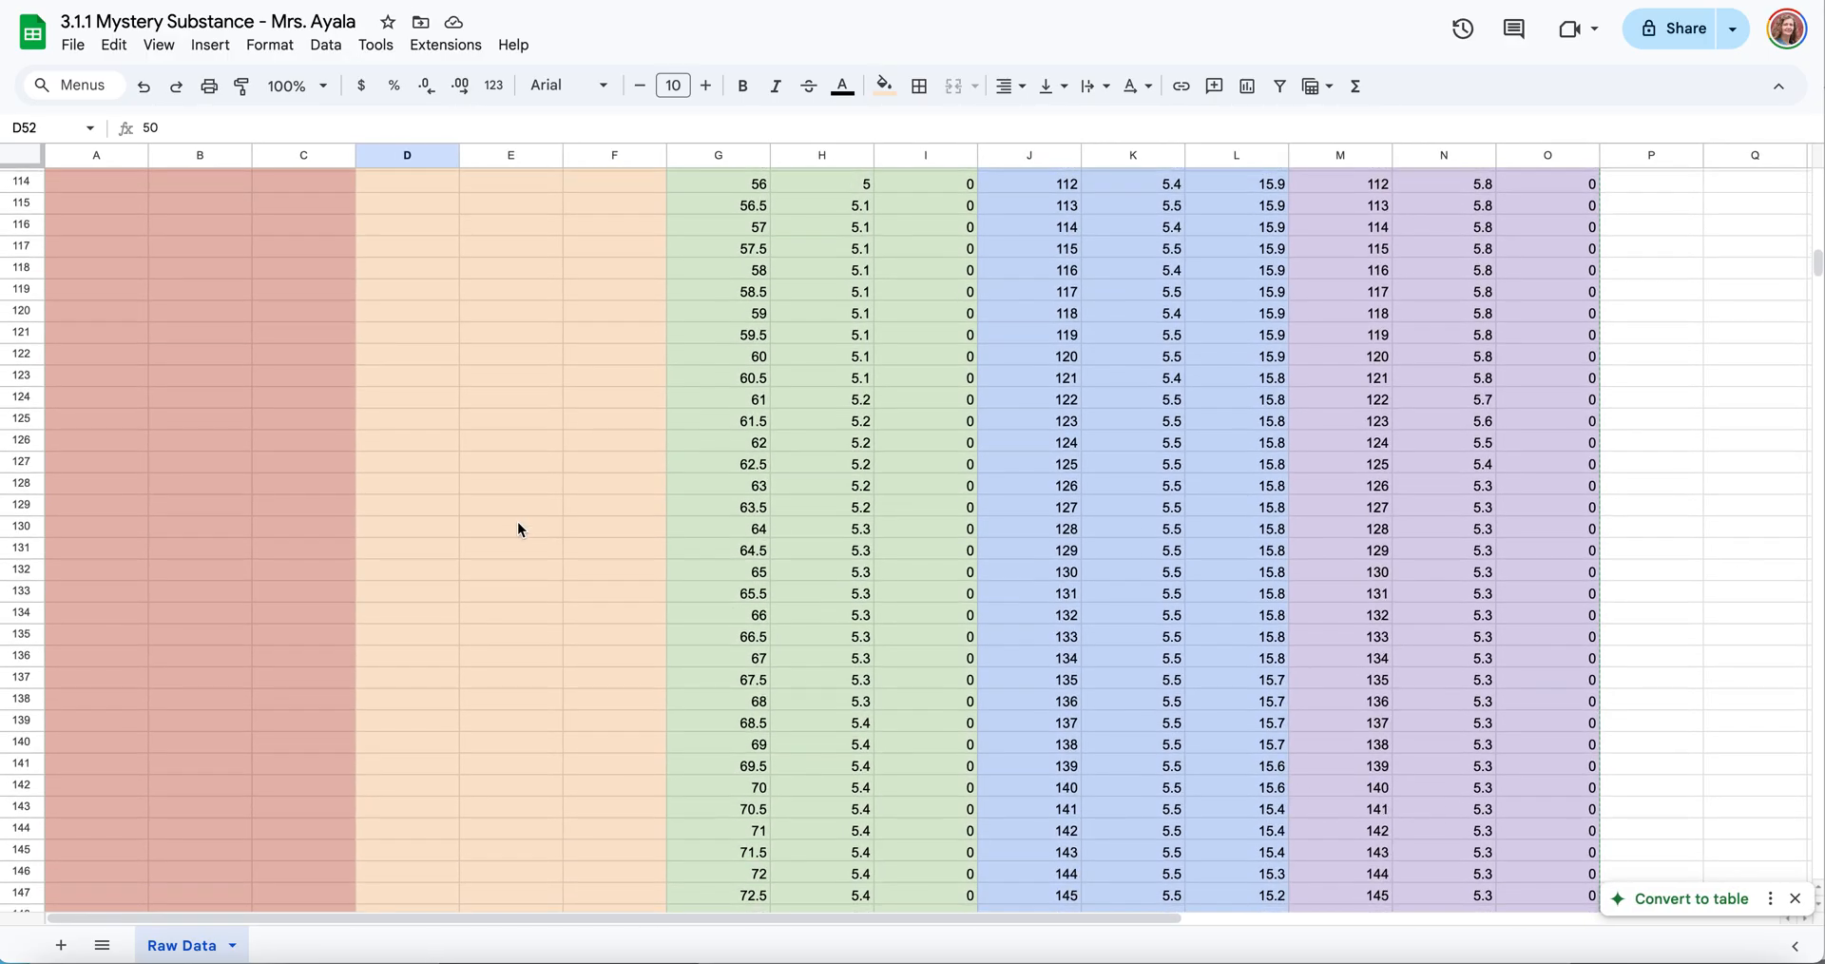
{"action": "scroll", "coordinate": [518, 530], "scroll_direction": "down", "scroll_amount": 2}
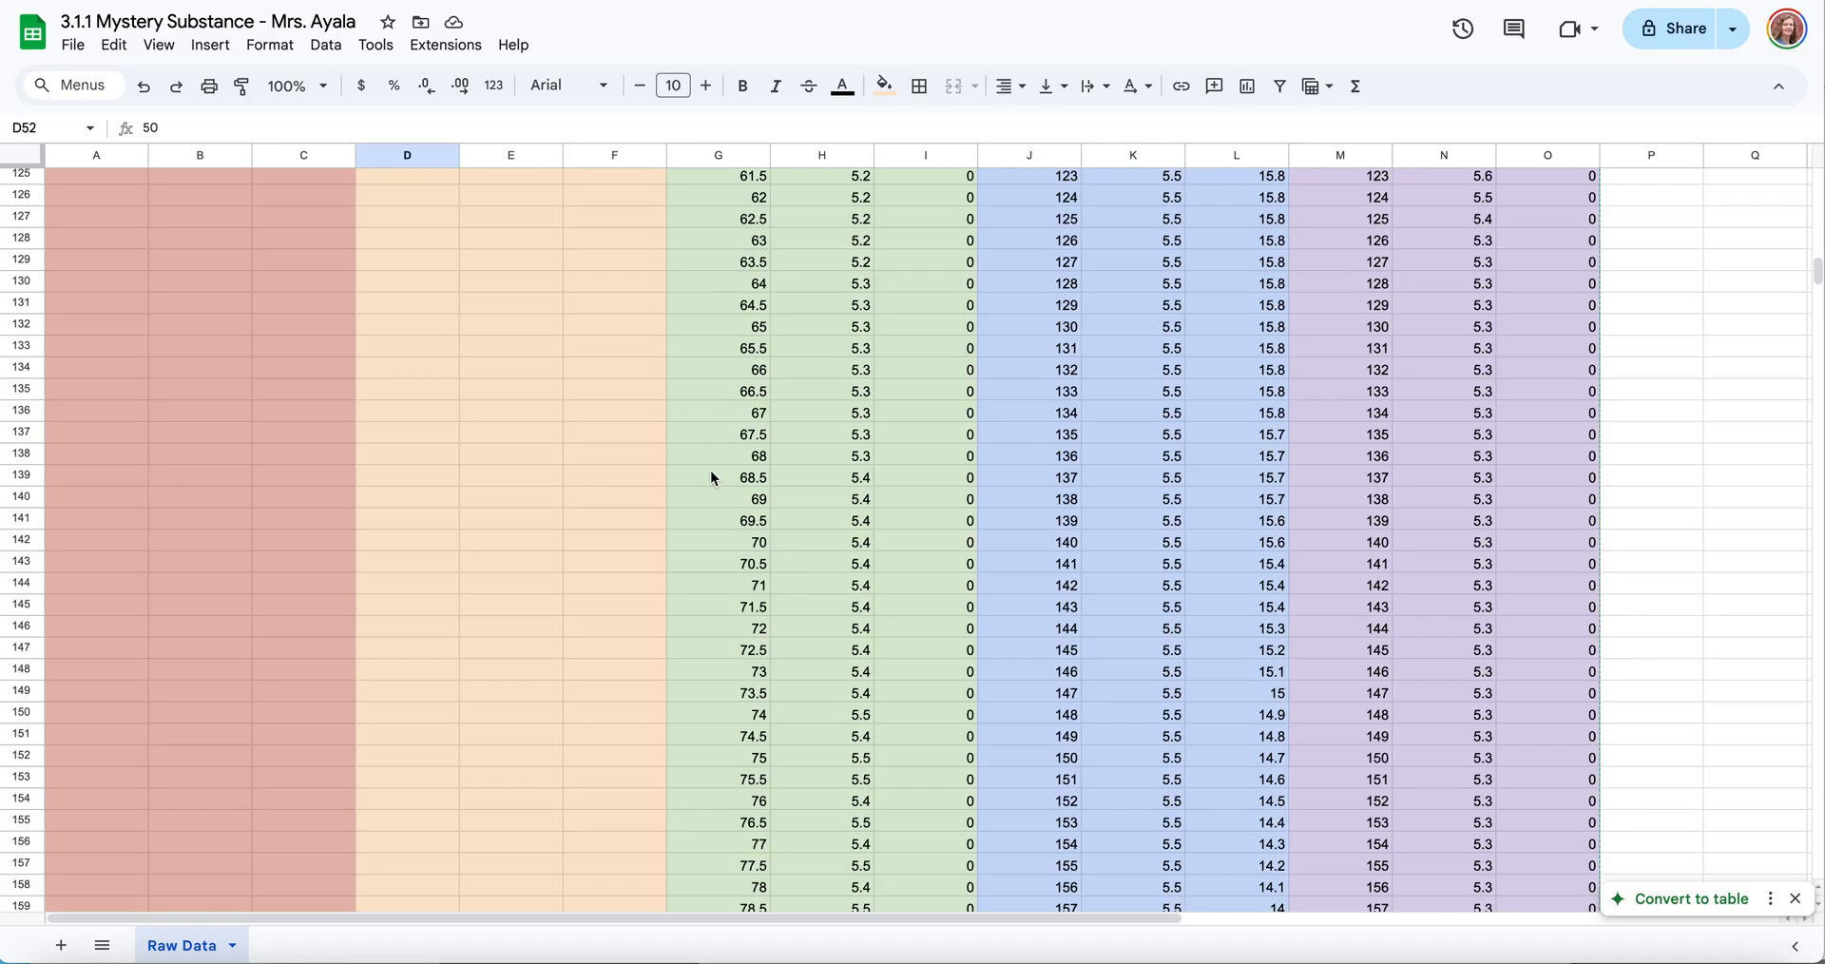
{"action": "scroll", "coordinate": [535, 478], "scroll_direction": "down", "scroll_amount": 4}
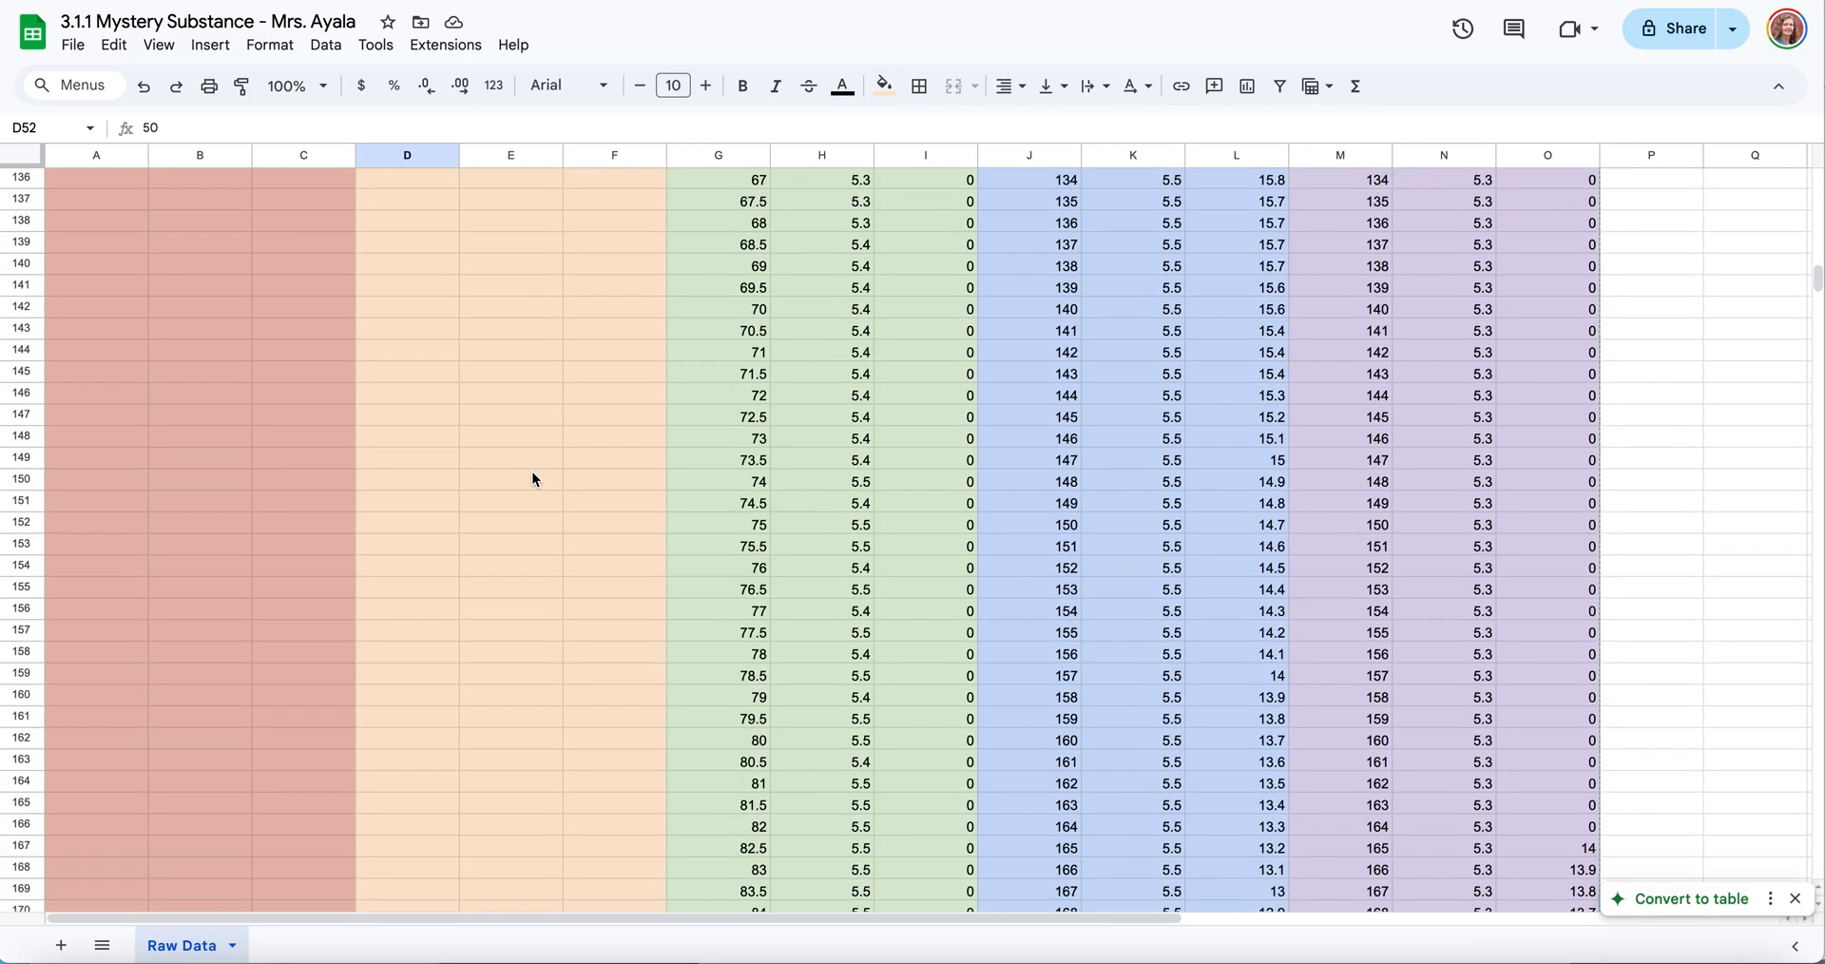
{"action": "scroll", "coordinate": [532, 478], "scroll_direction": "down", "scroll_amount": 15}
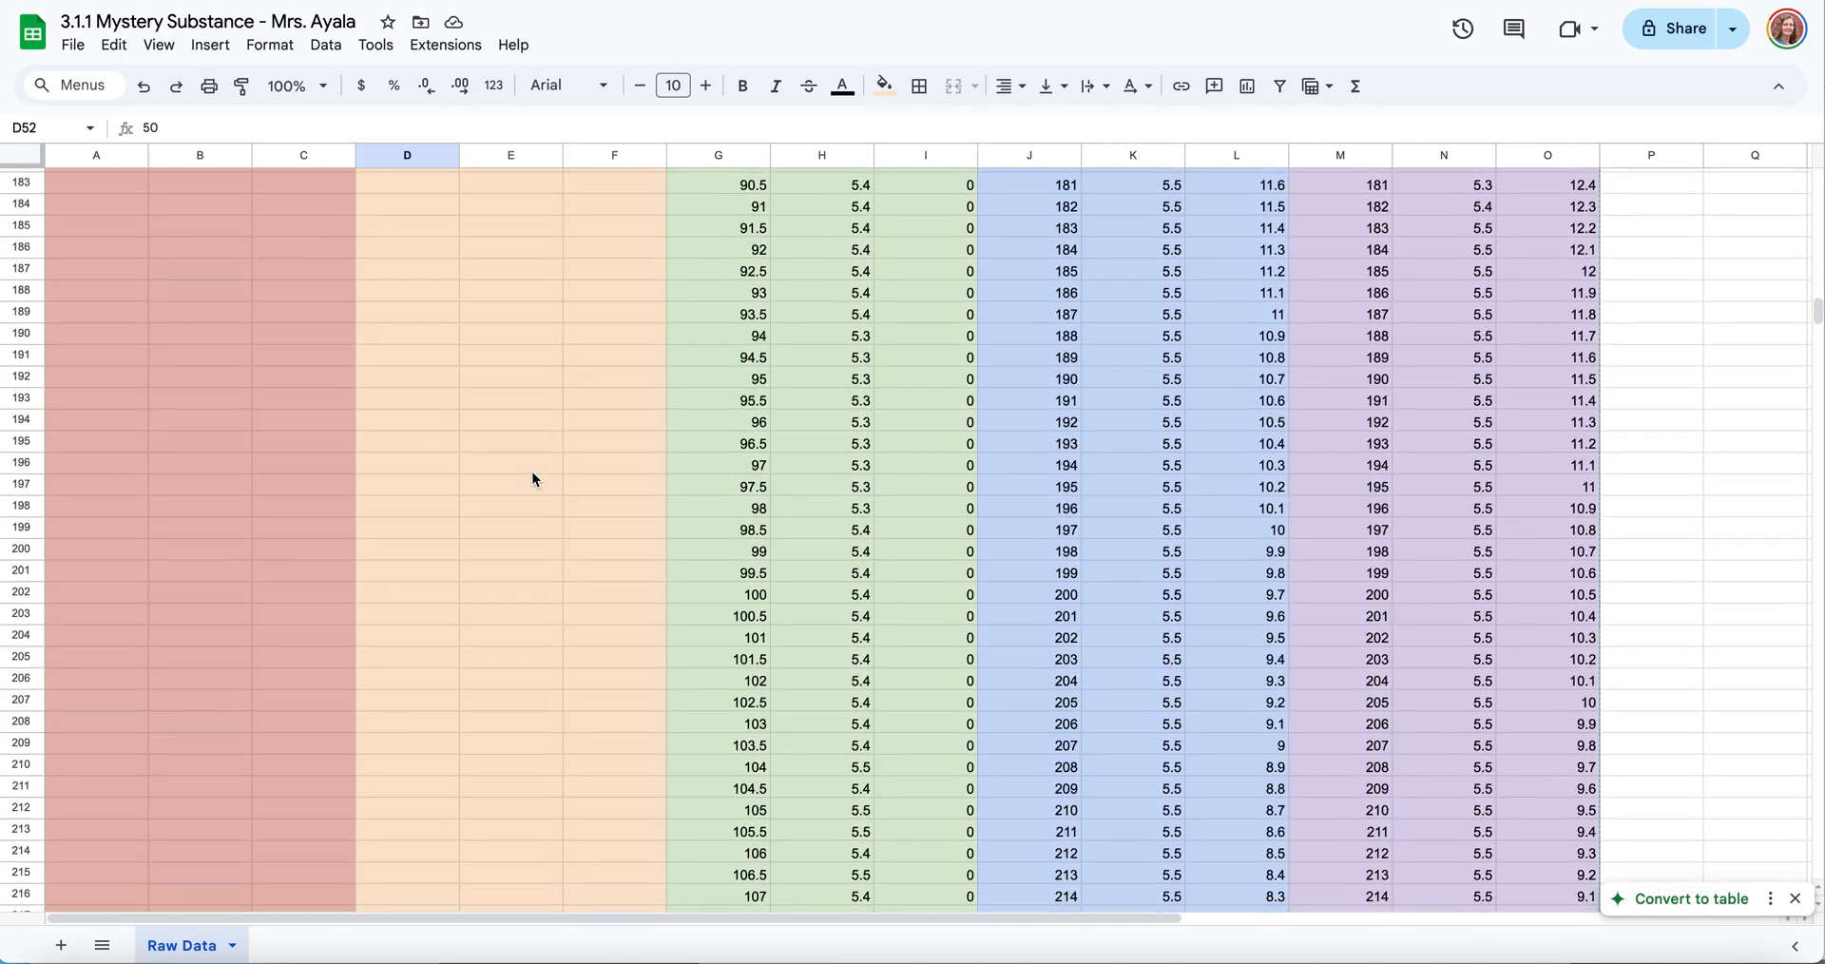
{"action": "scroll", "coordinate": [532, 472], "scroll_direction": "down", "scroll_amount": 10}
{"action": "scroll", "coordinate": [532, 478], "scroll_direction": "down", "scroll_amount": 3}
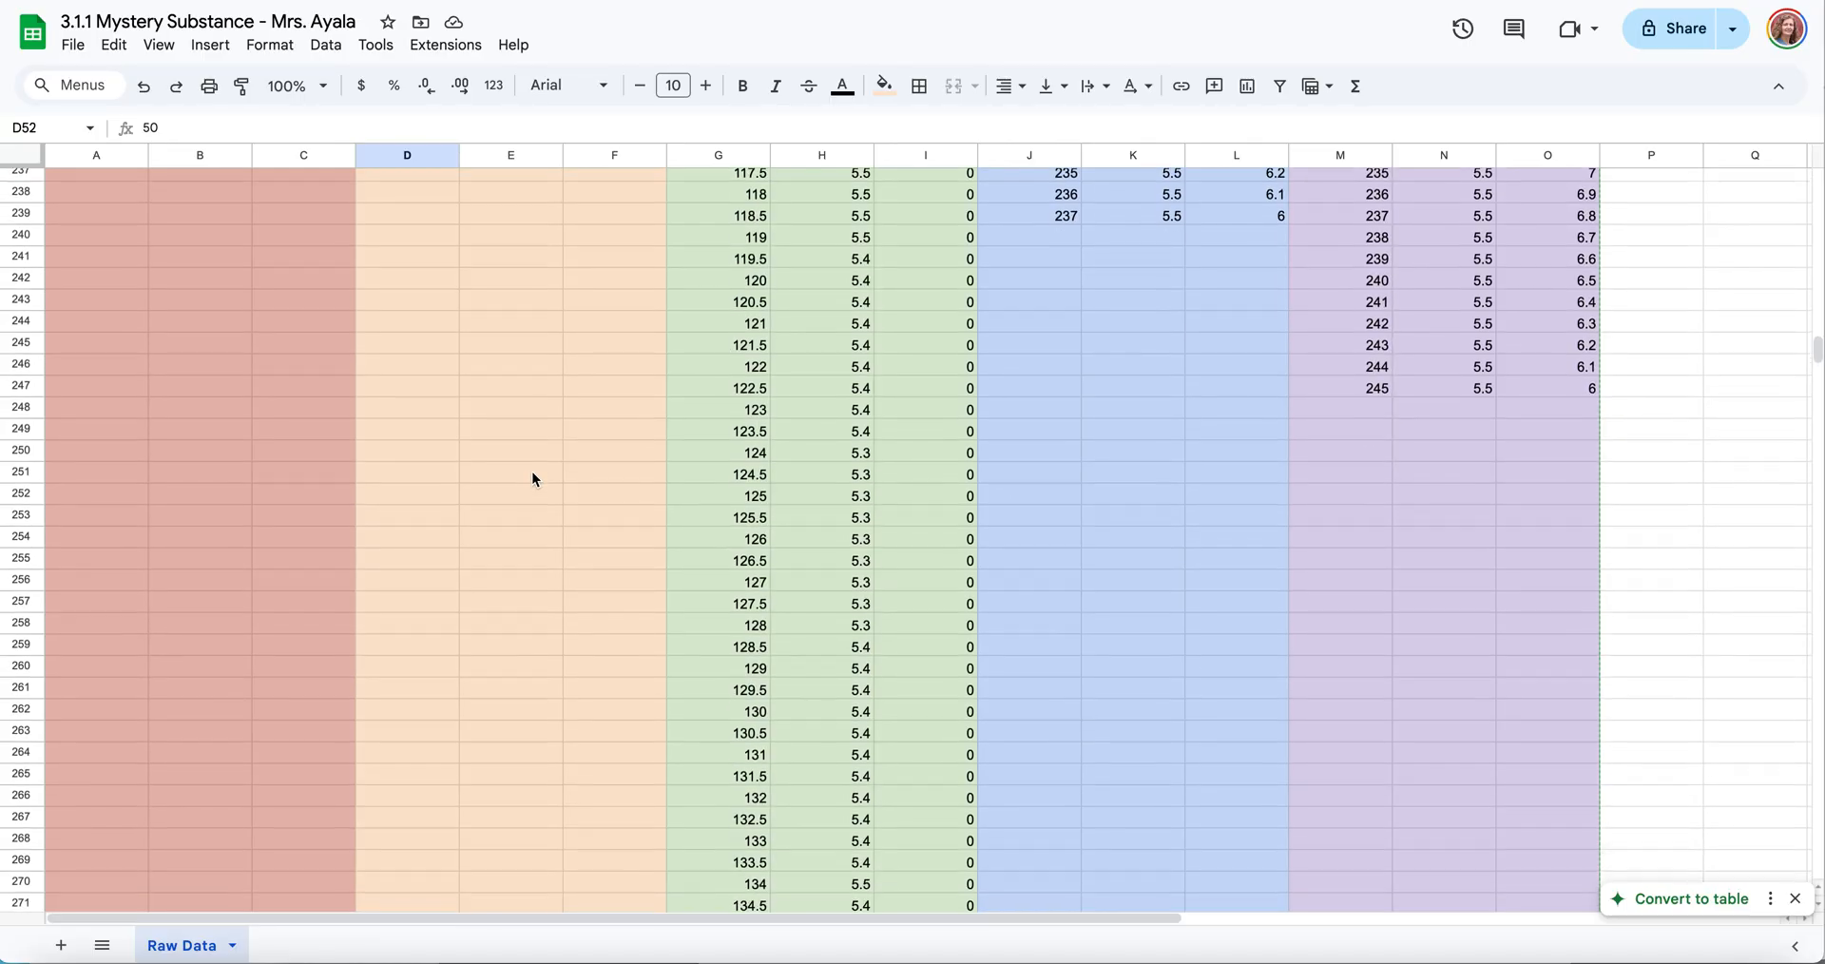
{"action": "scroll", "coordinate": [532, 478], "scroll_direction": "up", "scroll_amount": 3}
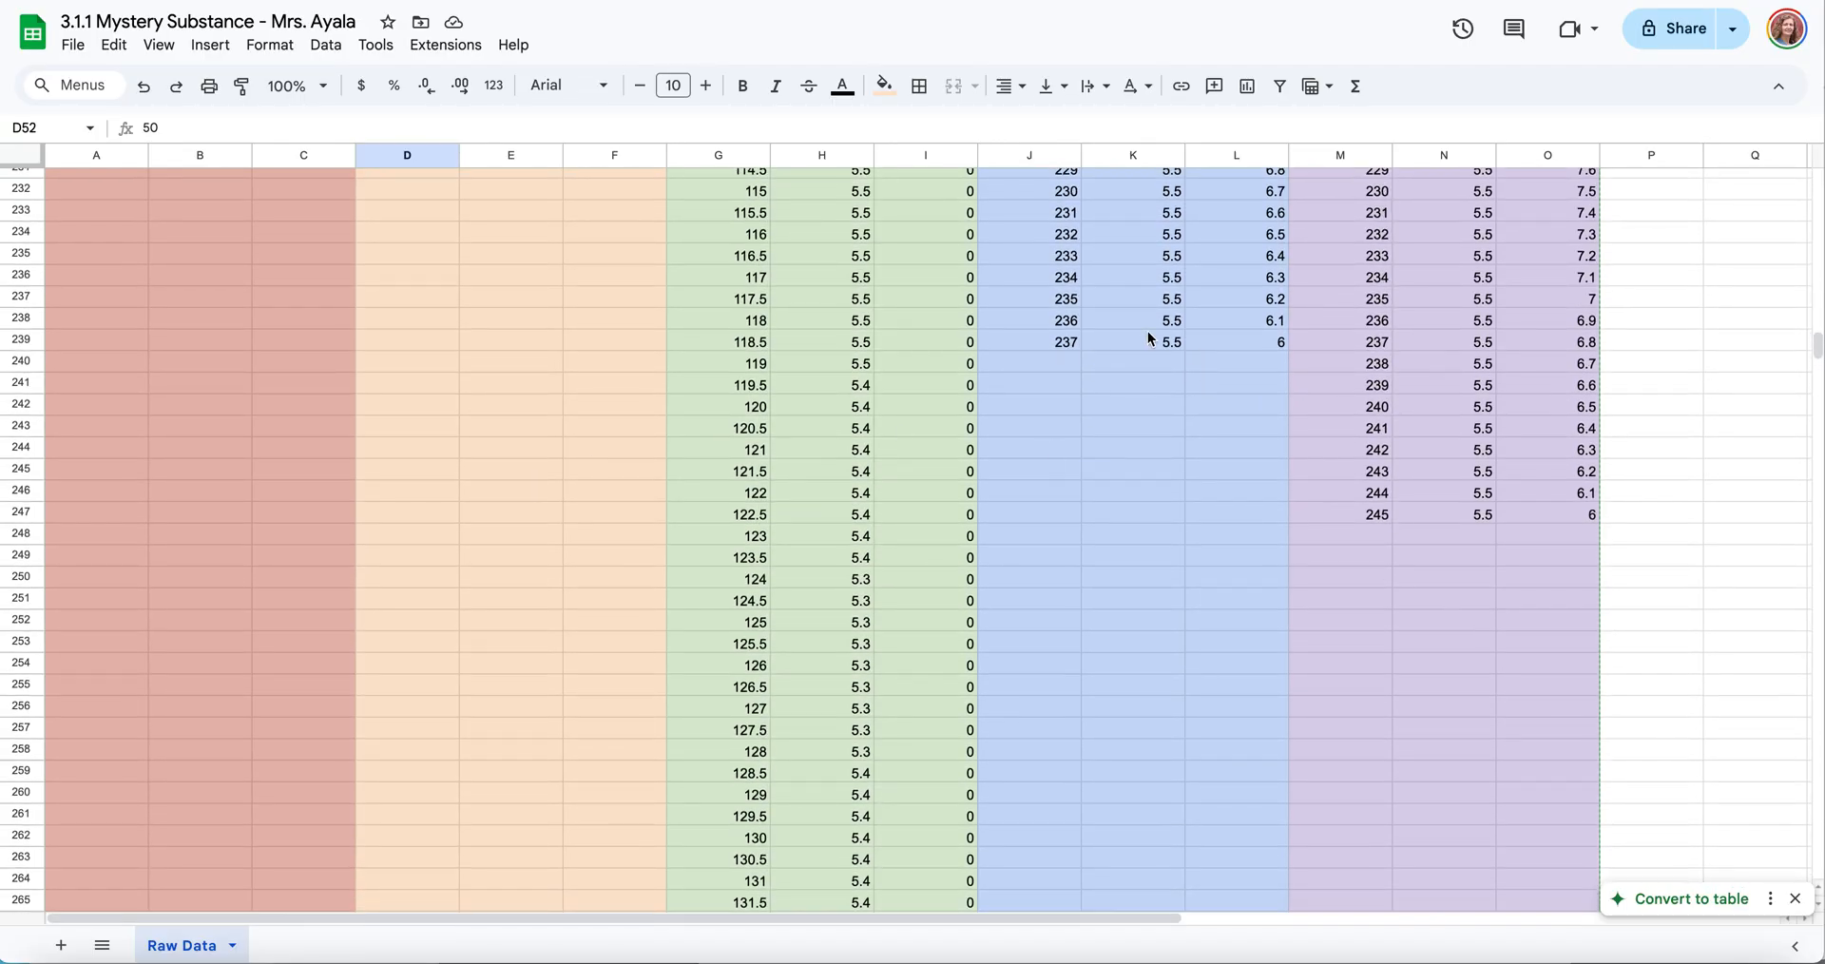
{"action": "scroll", "coordinate": [789, 601], "scroll_direction": "up", "scroll_amount": 20}
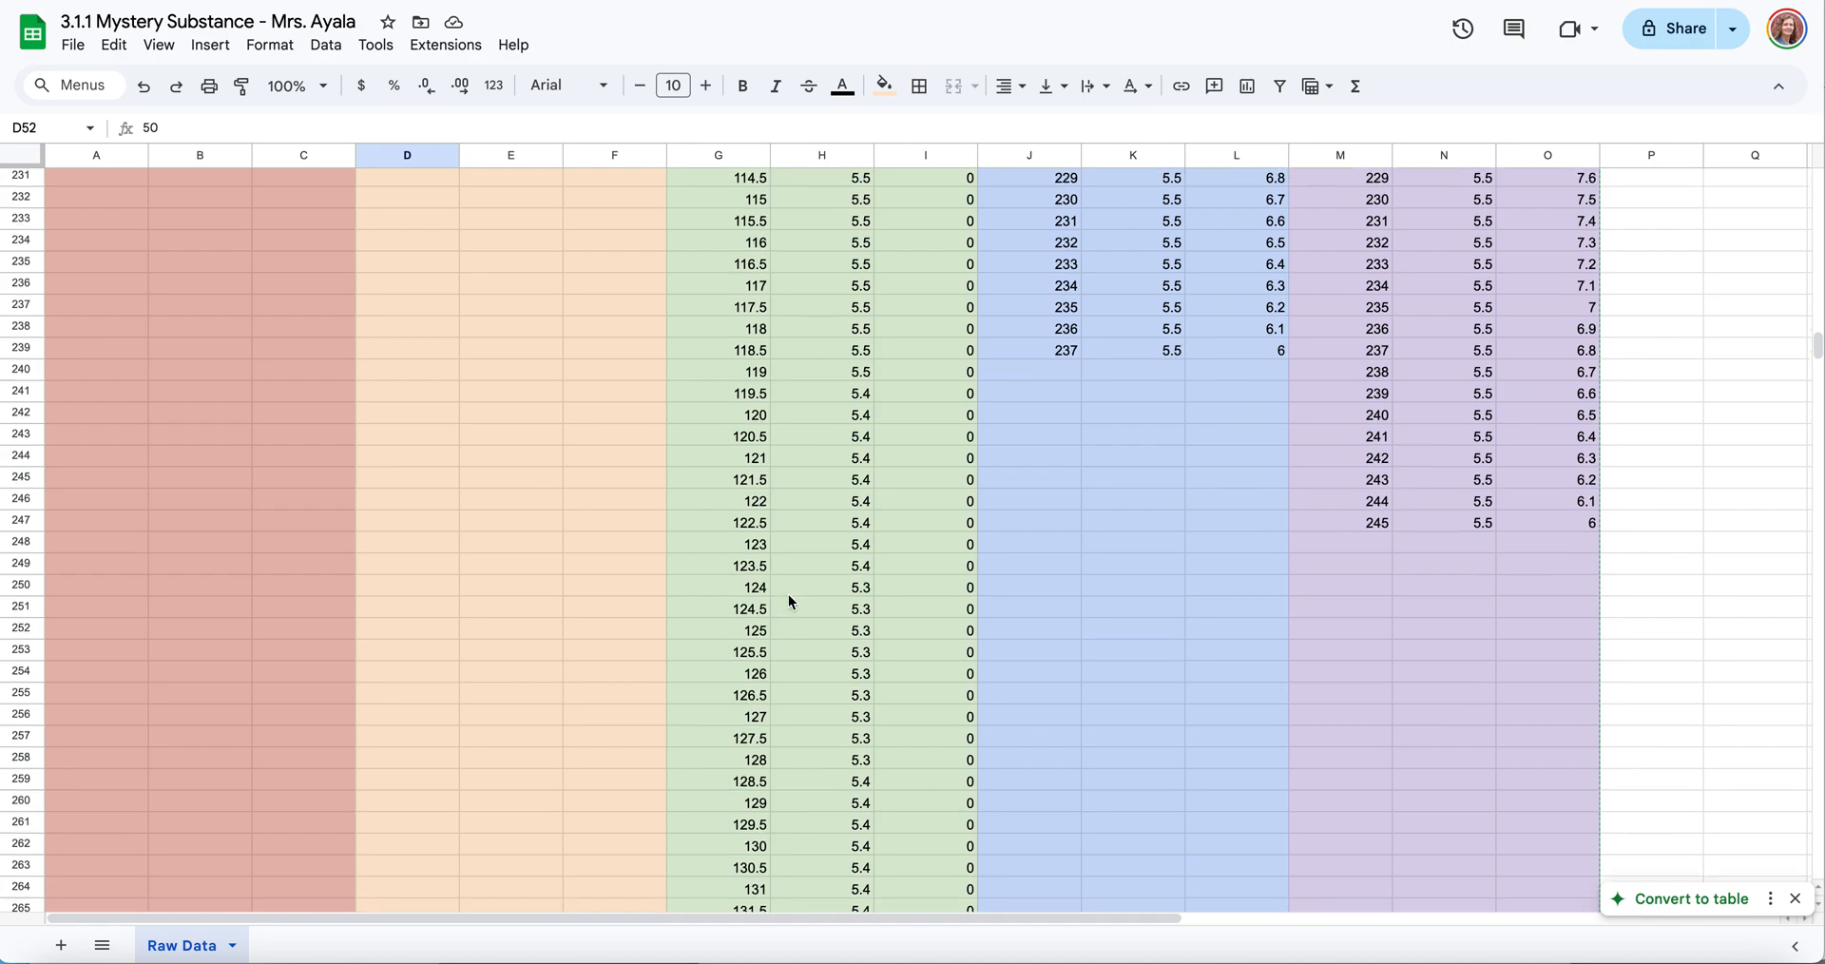
Insert a chart from columns A to C, holding Data Set 1, and set its type to smooth line chart
{"action": "scroll", "coordinate": [789, 601], "scroll_direction": "up", "scroll_amount": 20}
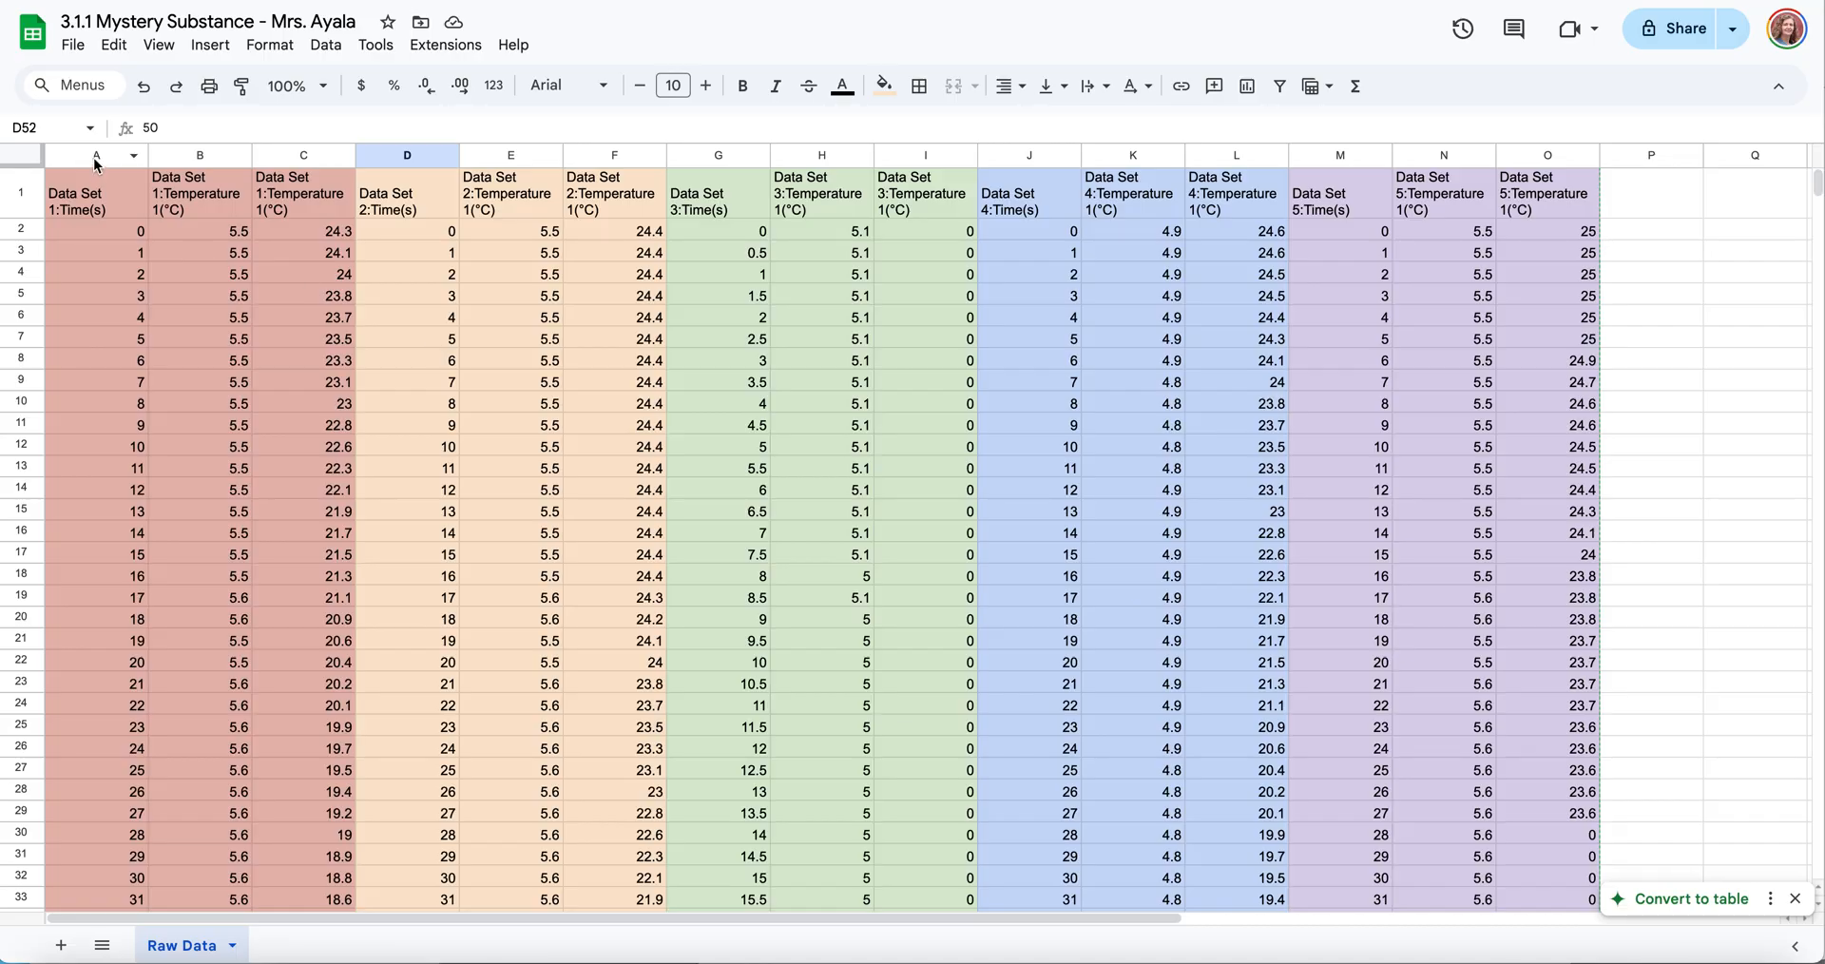
{"action": "left_click_drag", "start_coordinate": [96, 159], "coordinate": [279, 160]}
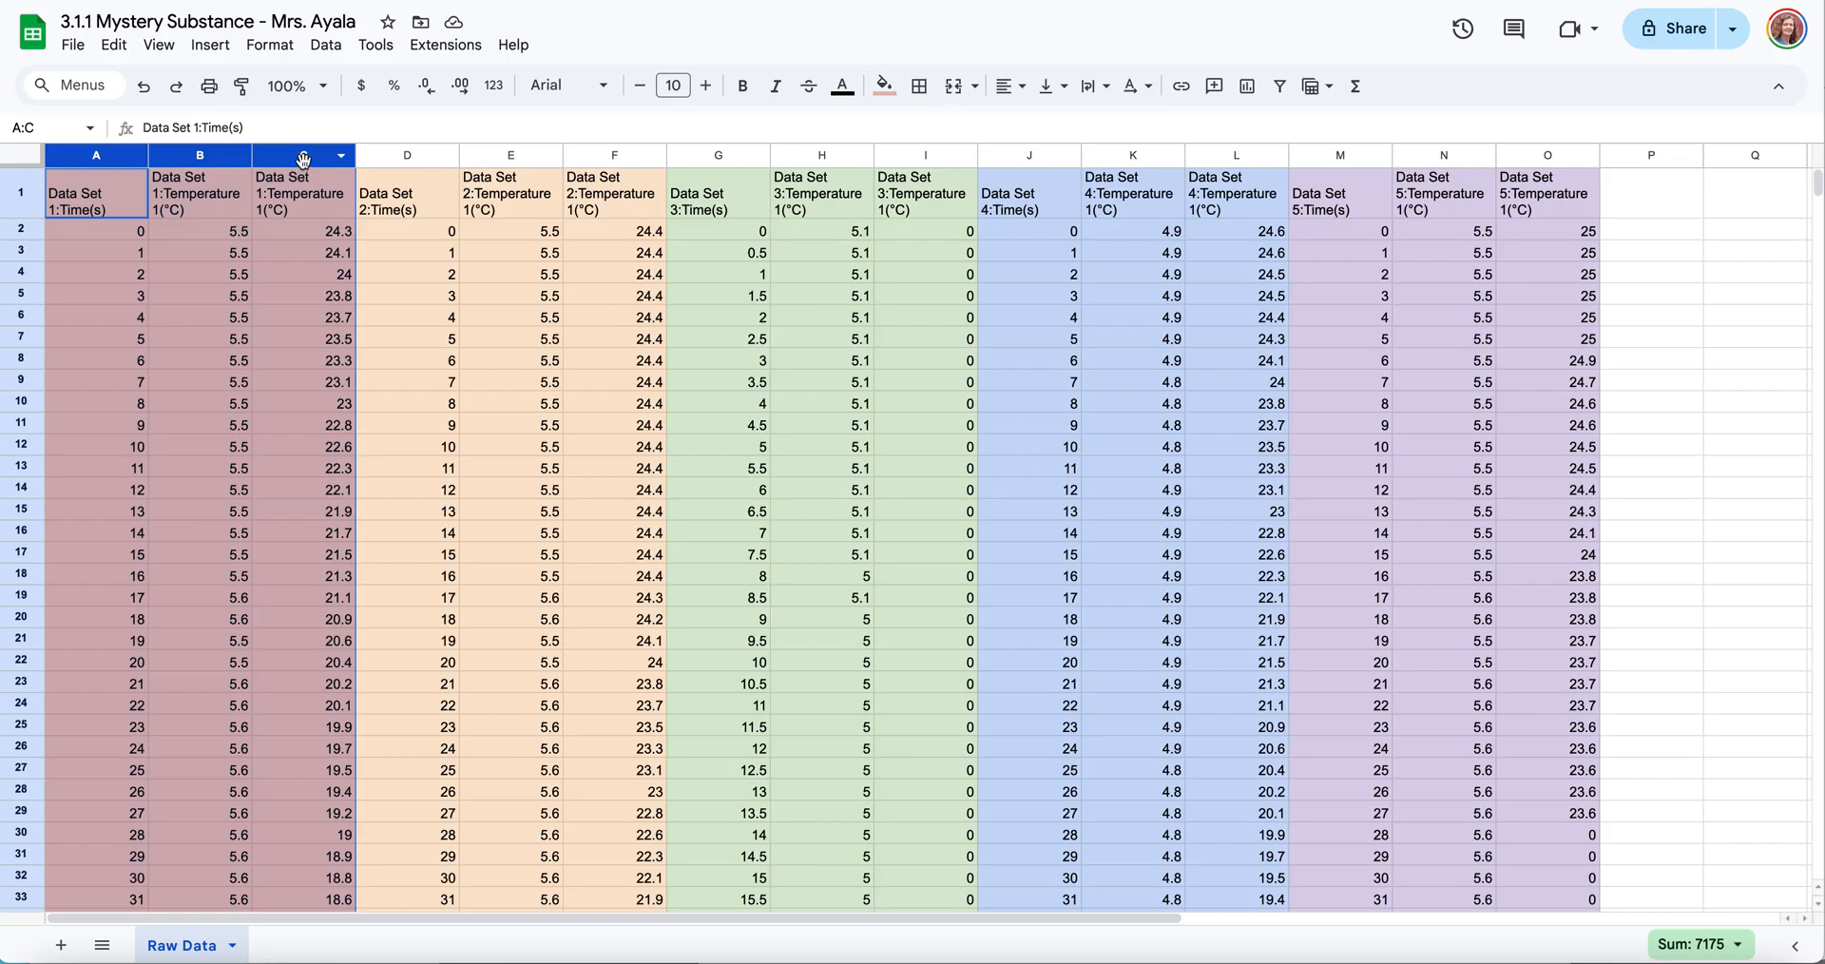
{"action": "left_click", "coordinate": [154, 251]}
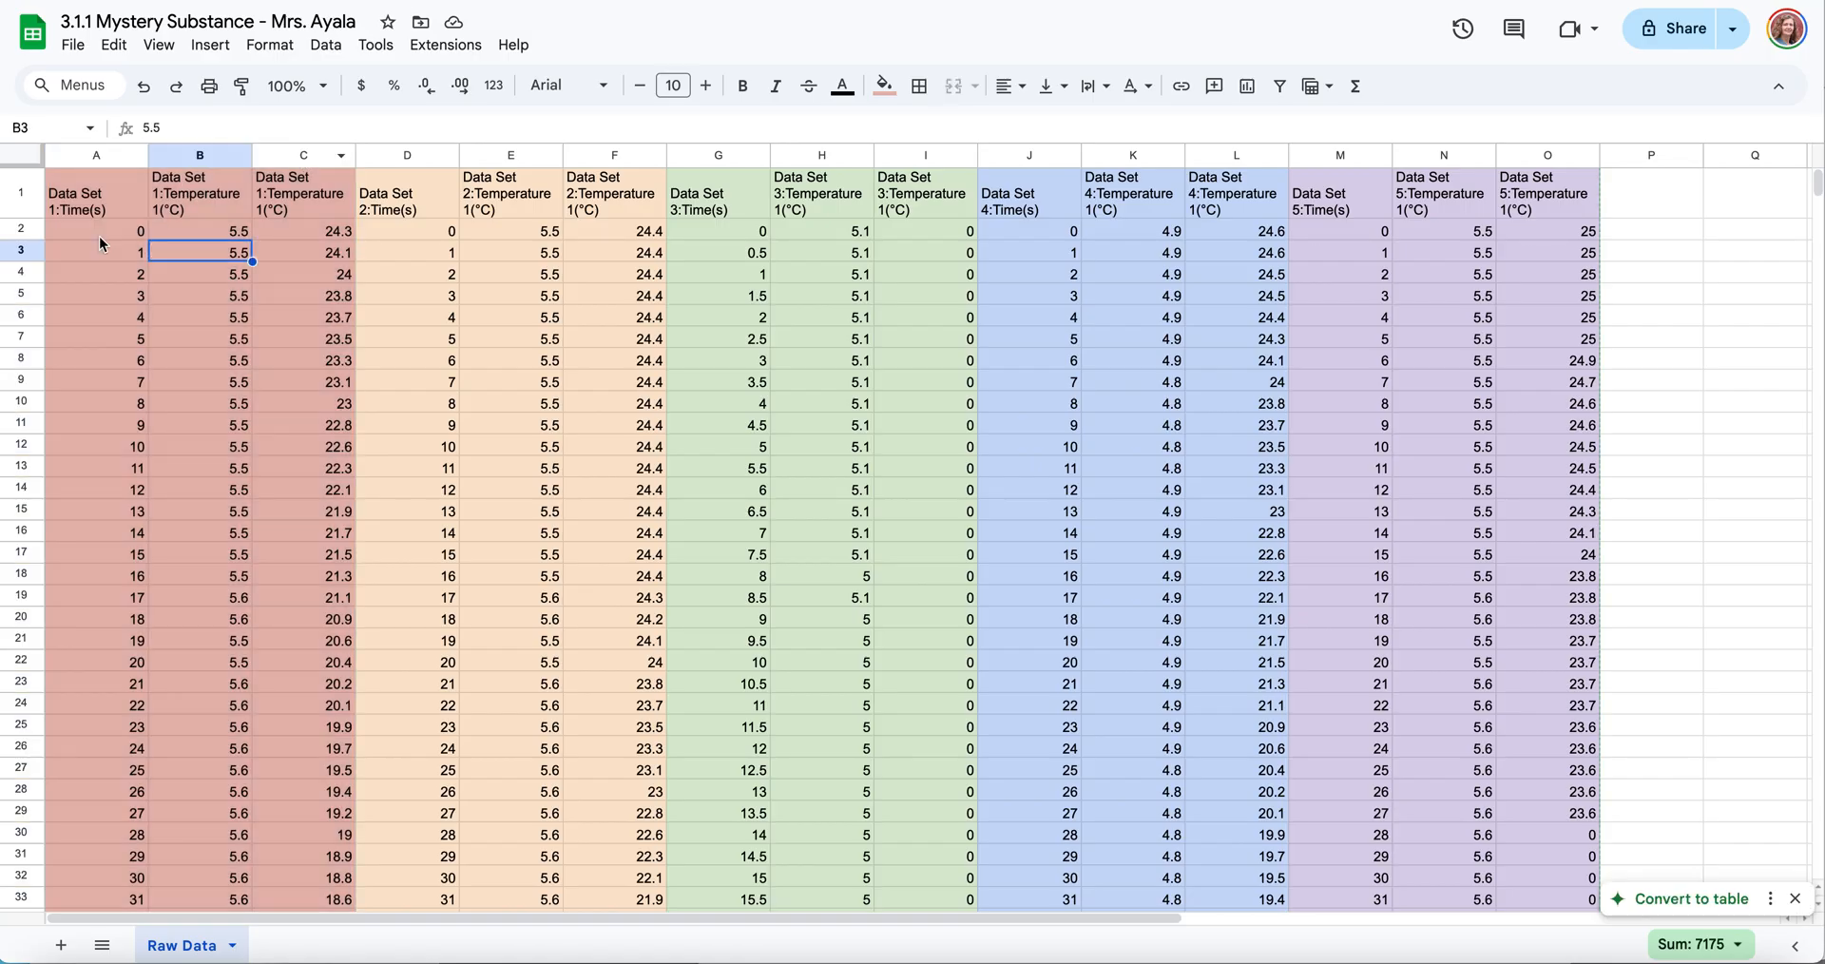
{"action": "left_click", "coordinate": [96, 154]}
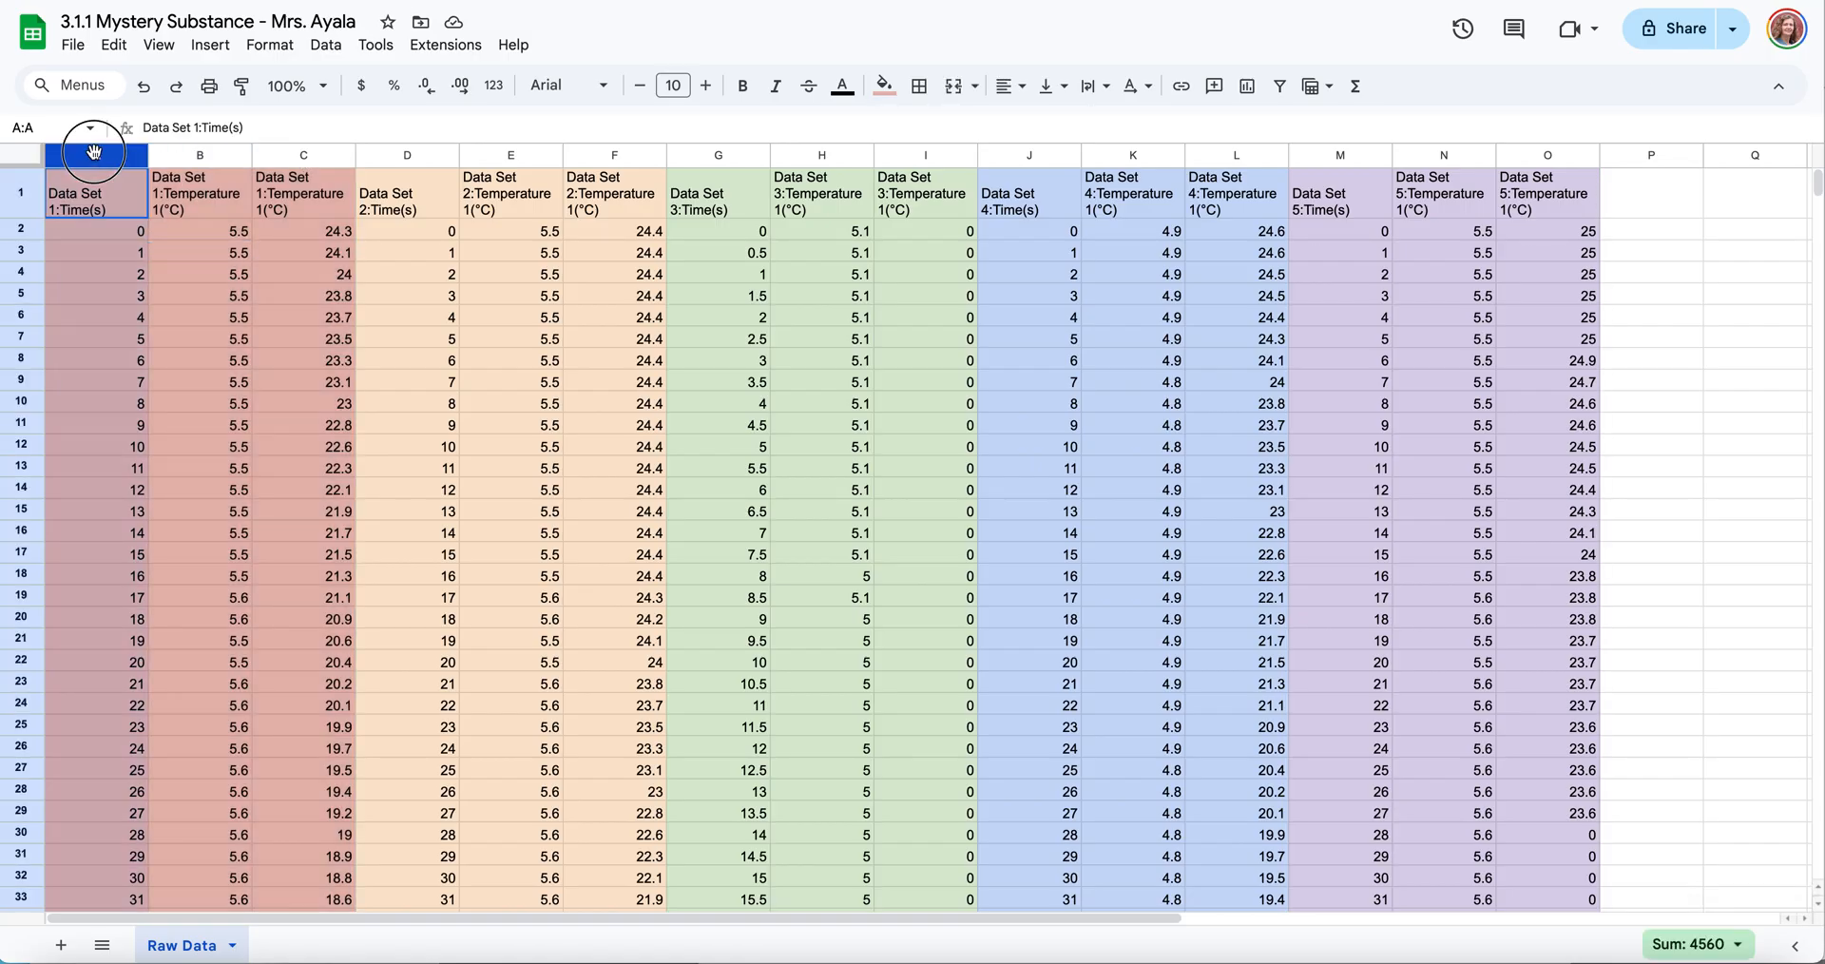
{"action": "left_click_drag", "start_coordinate": [93, 152], "coordinate": [289, 157]}
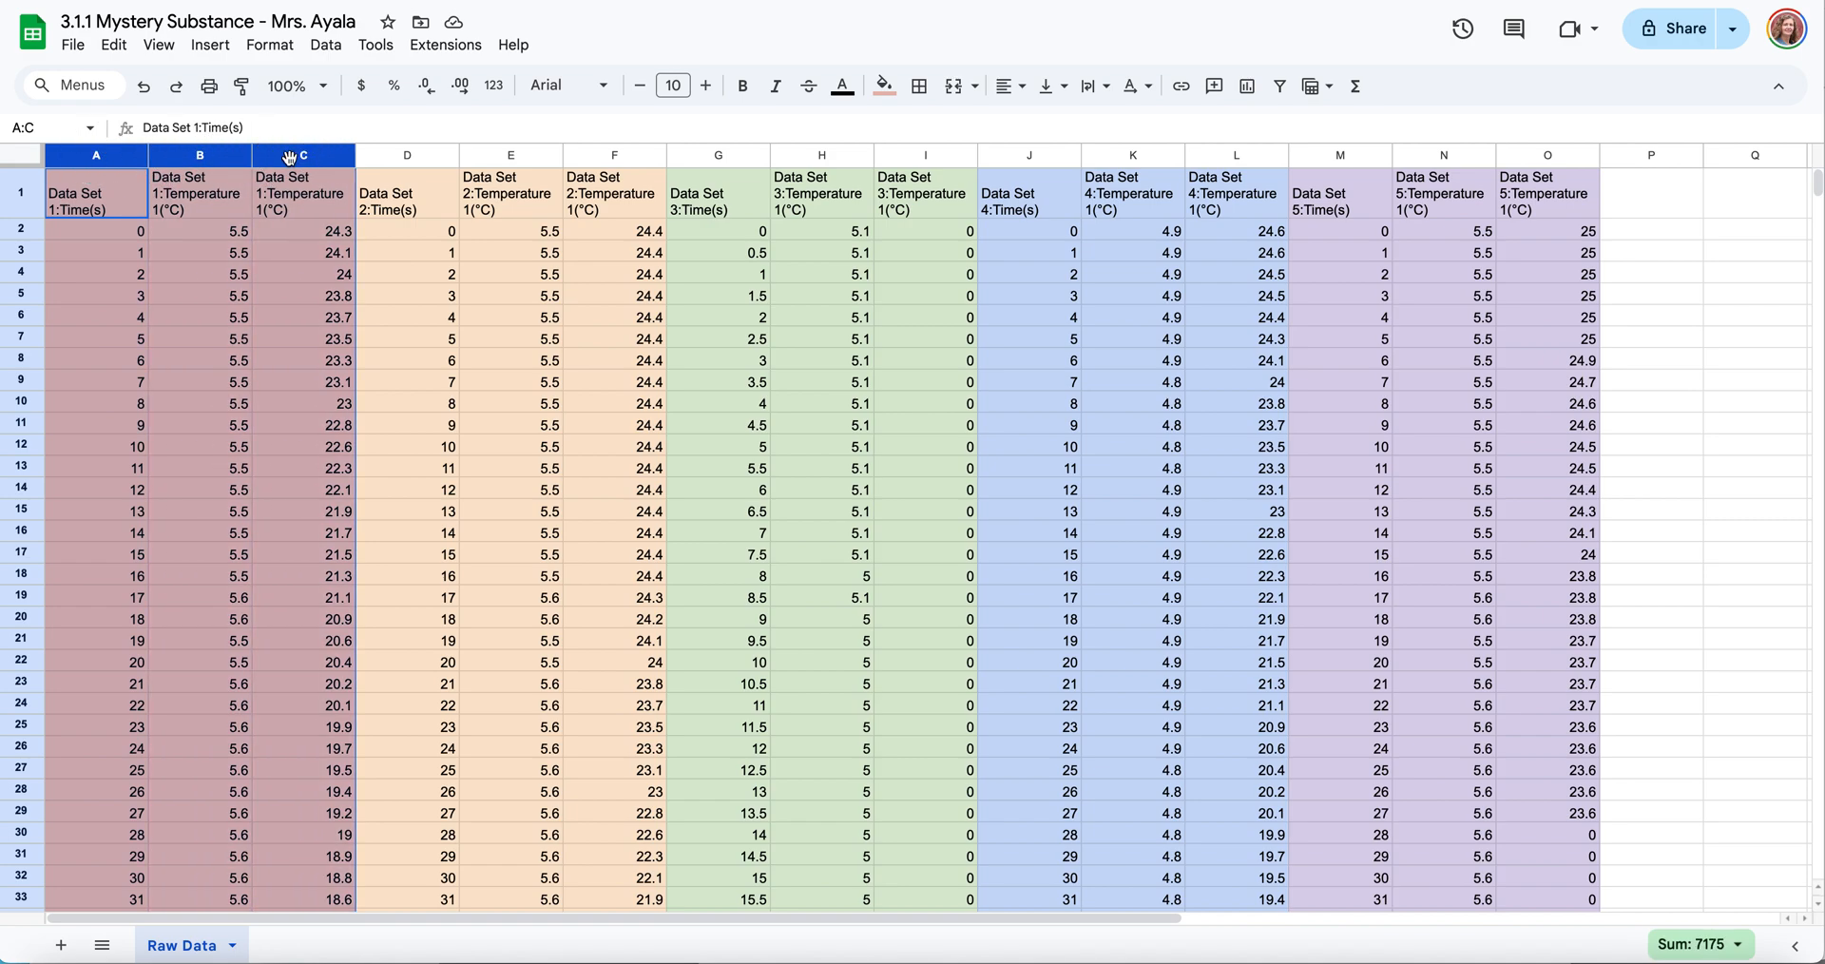
{"action": "left_click", "coordinate": [209, 44]}
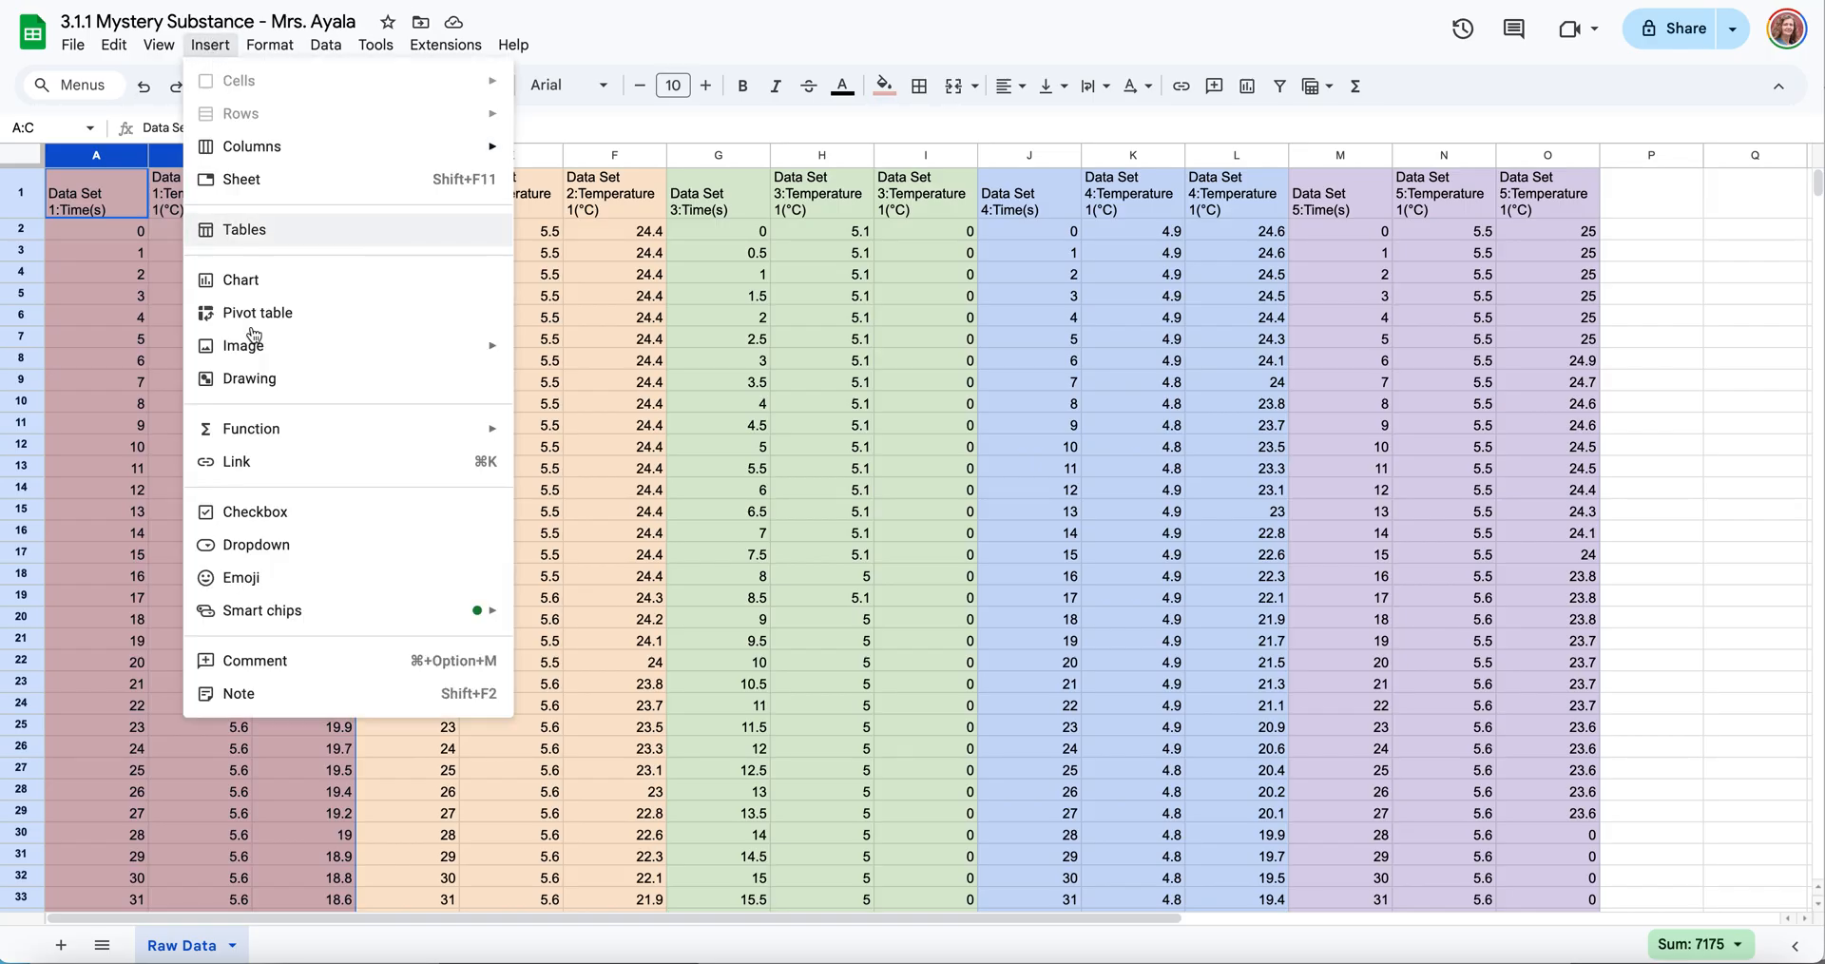
{"action": "left_click", "coordinate": [252, 285]}
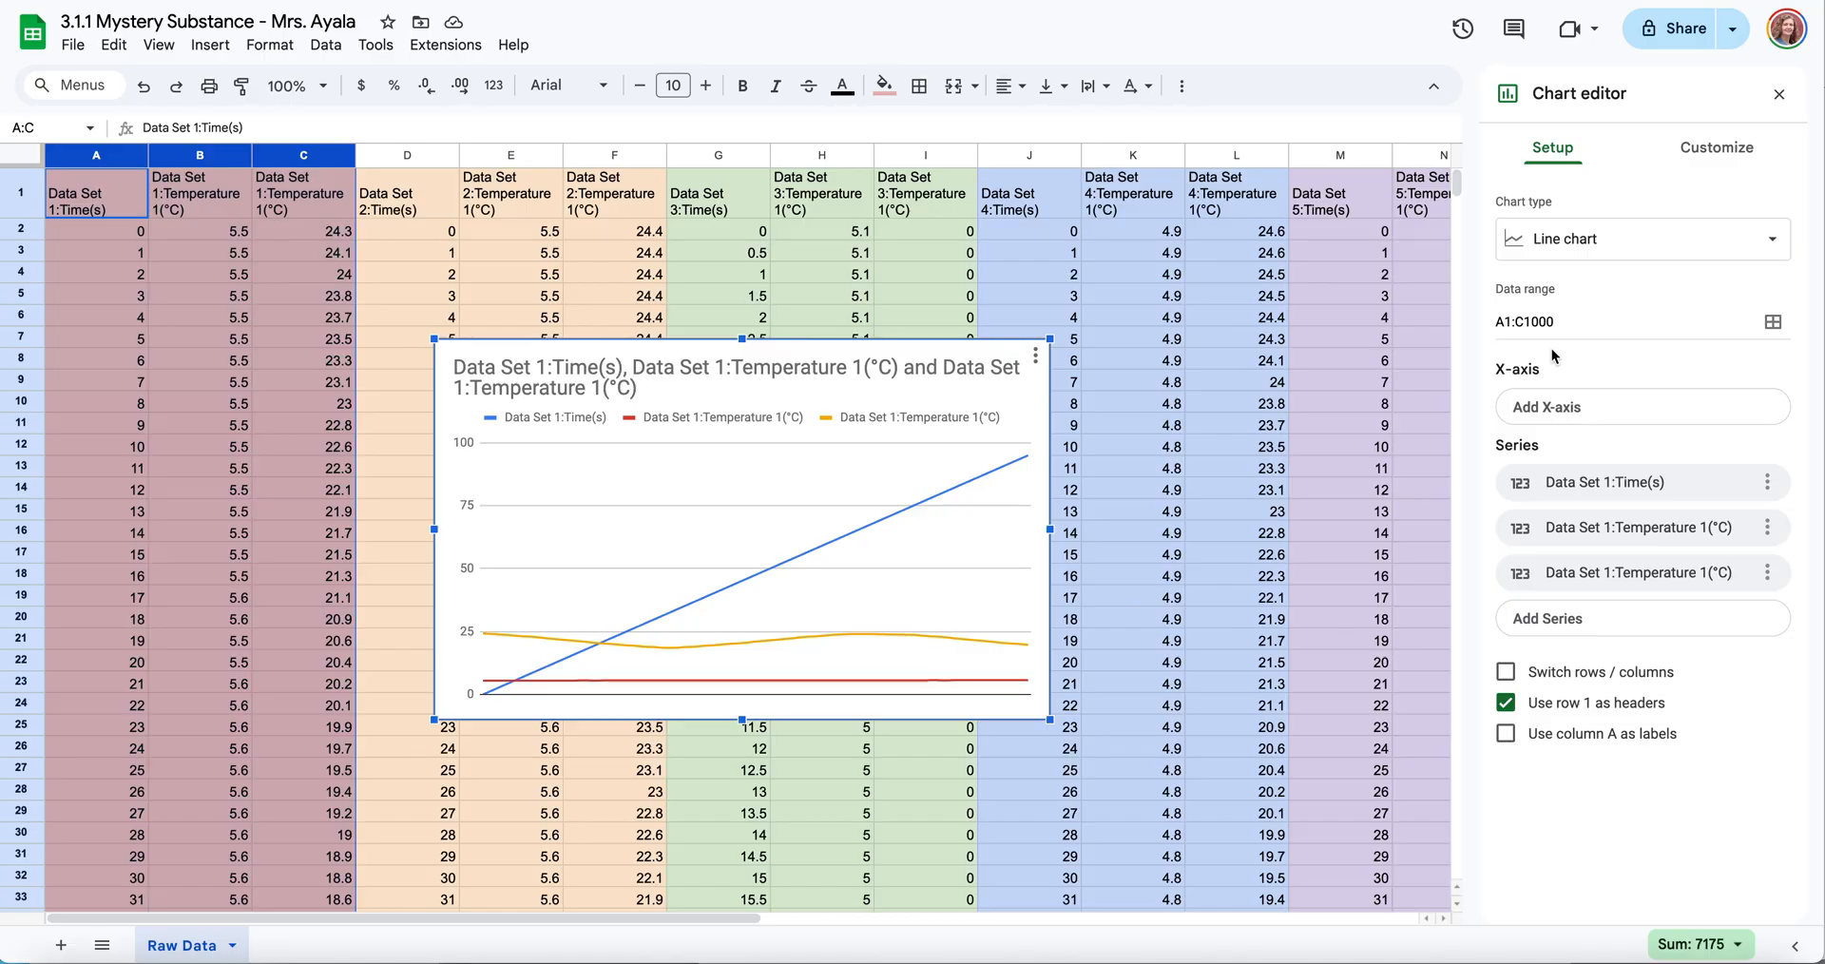
{"action": "left_click", "coordinate": [1607, 252]}
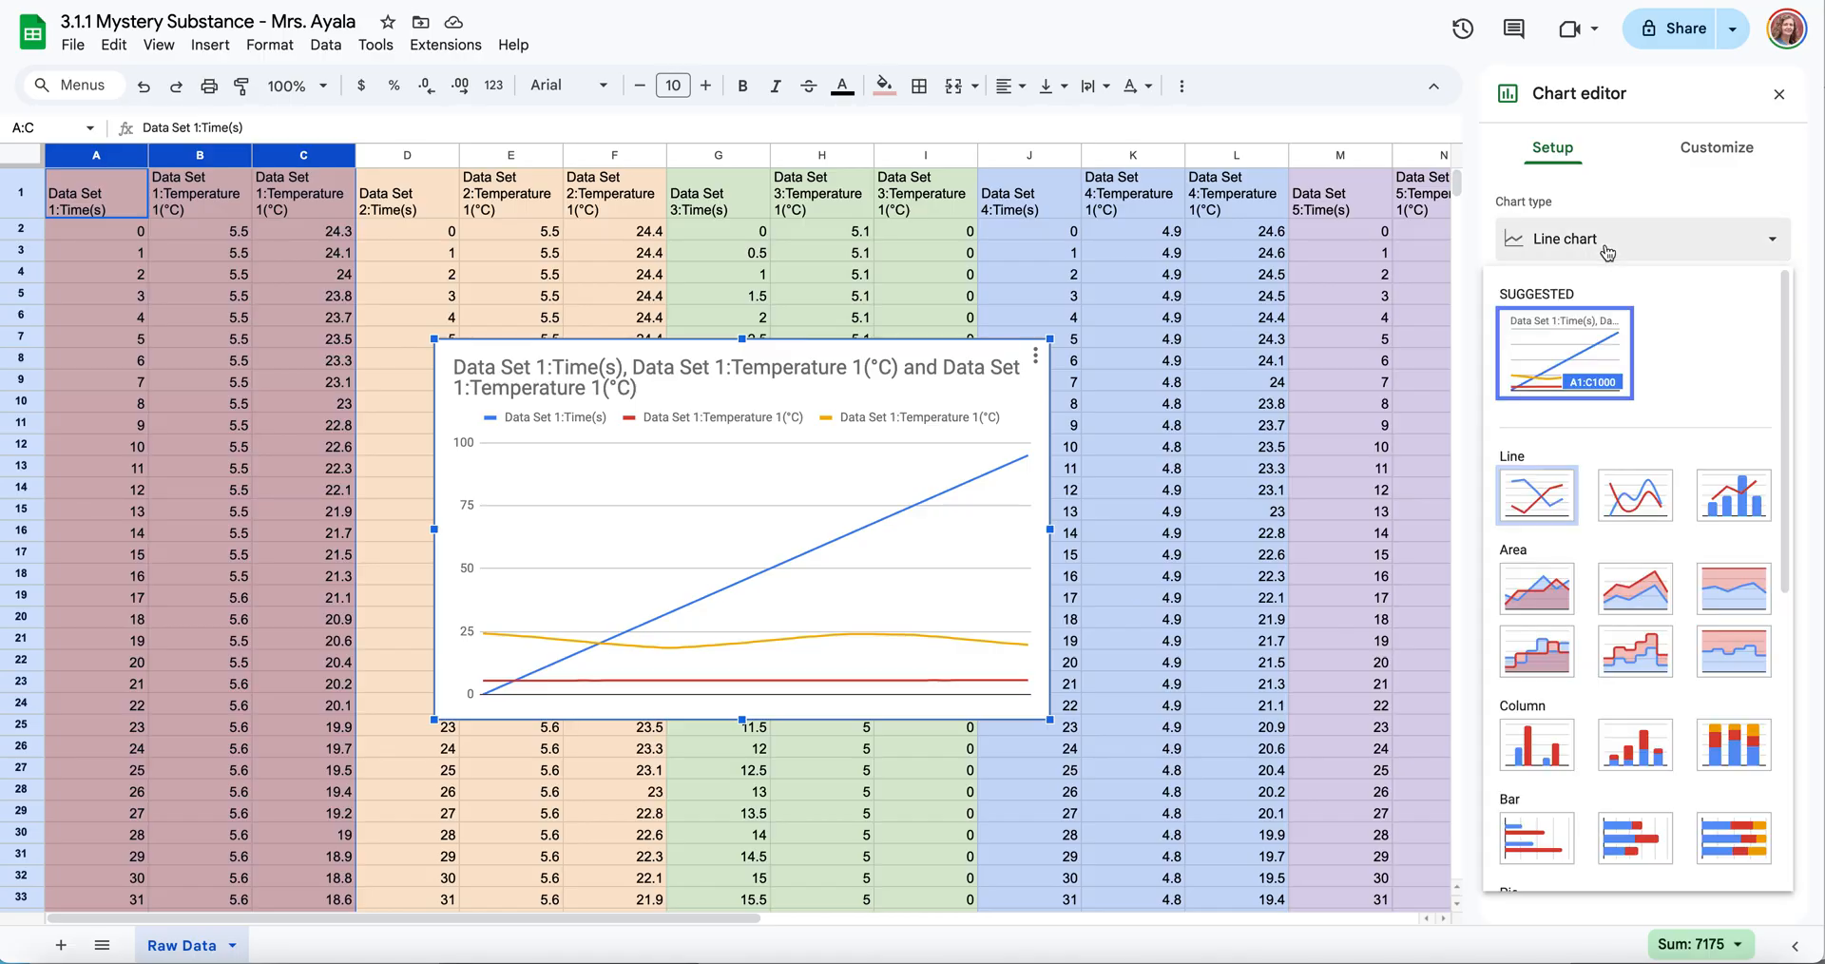
{"action": "left_click", "coordinate": [1635, 496]}
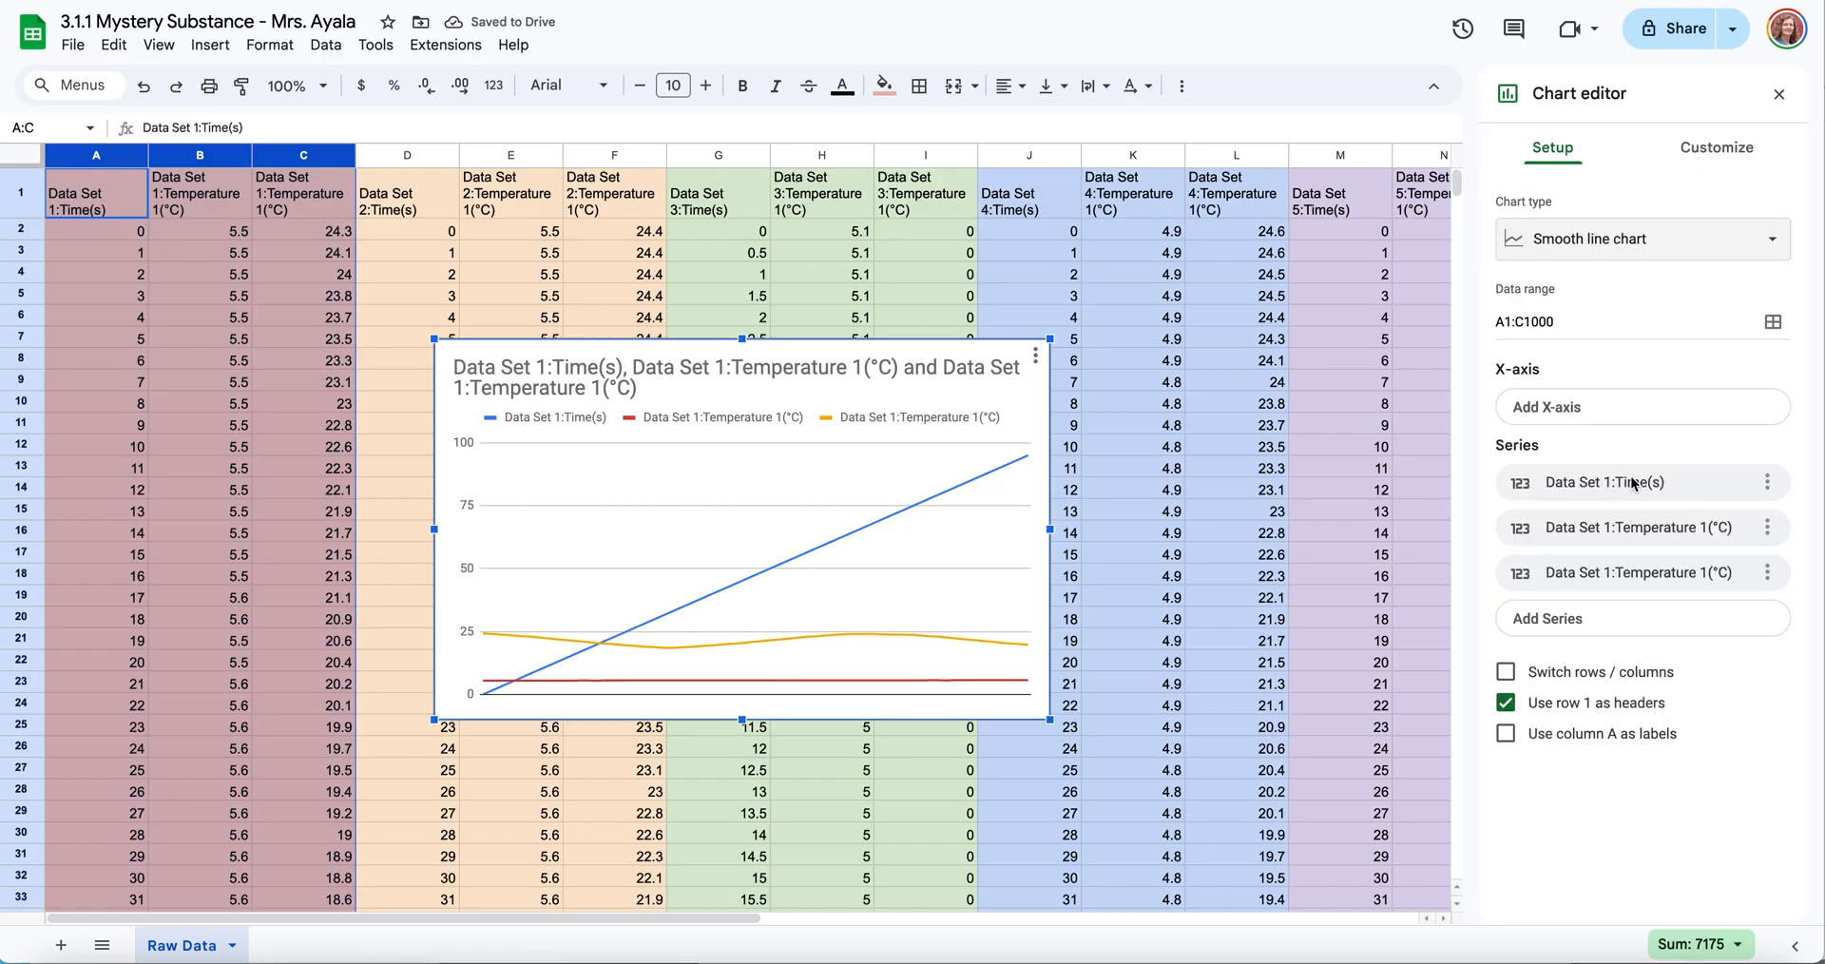
Remove the Data Set 1:Time(s) series from the chart and use Data Set 1:Time(s) as its X-axis
{"action": "left_click", "coordinate": [1767, 482]}
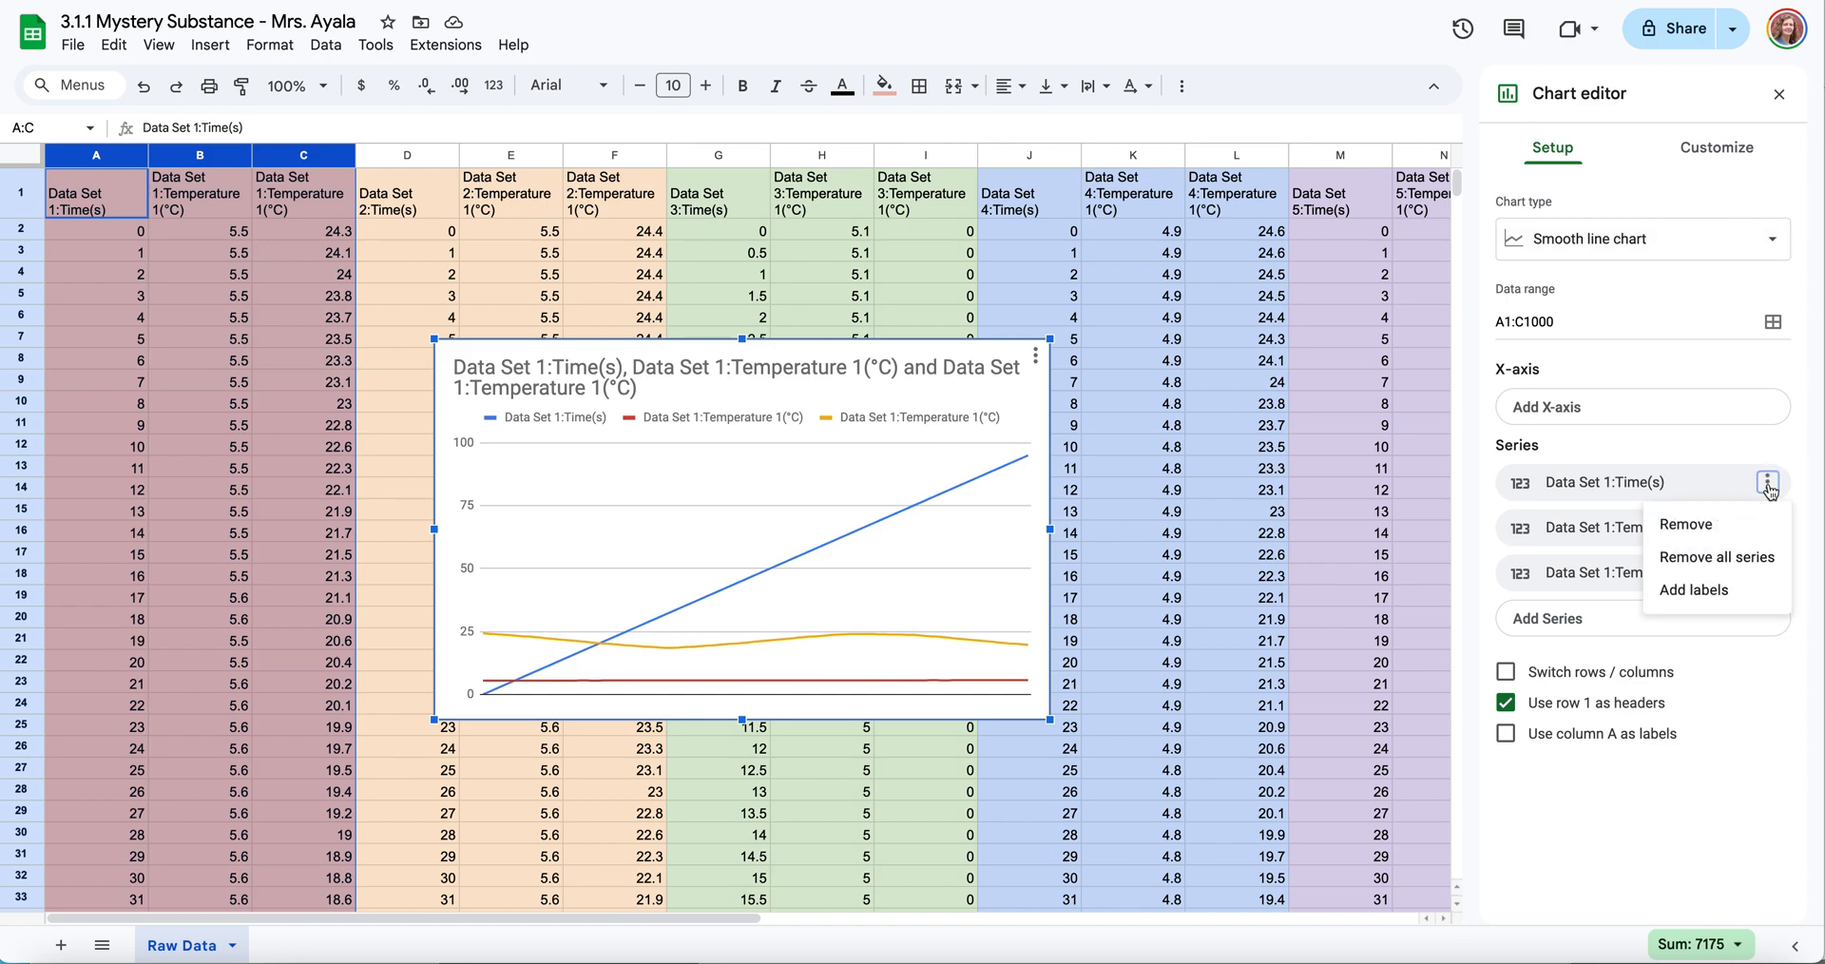
{"action": "left_click", "coordinate": [1698, 528]}
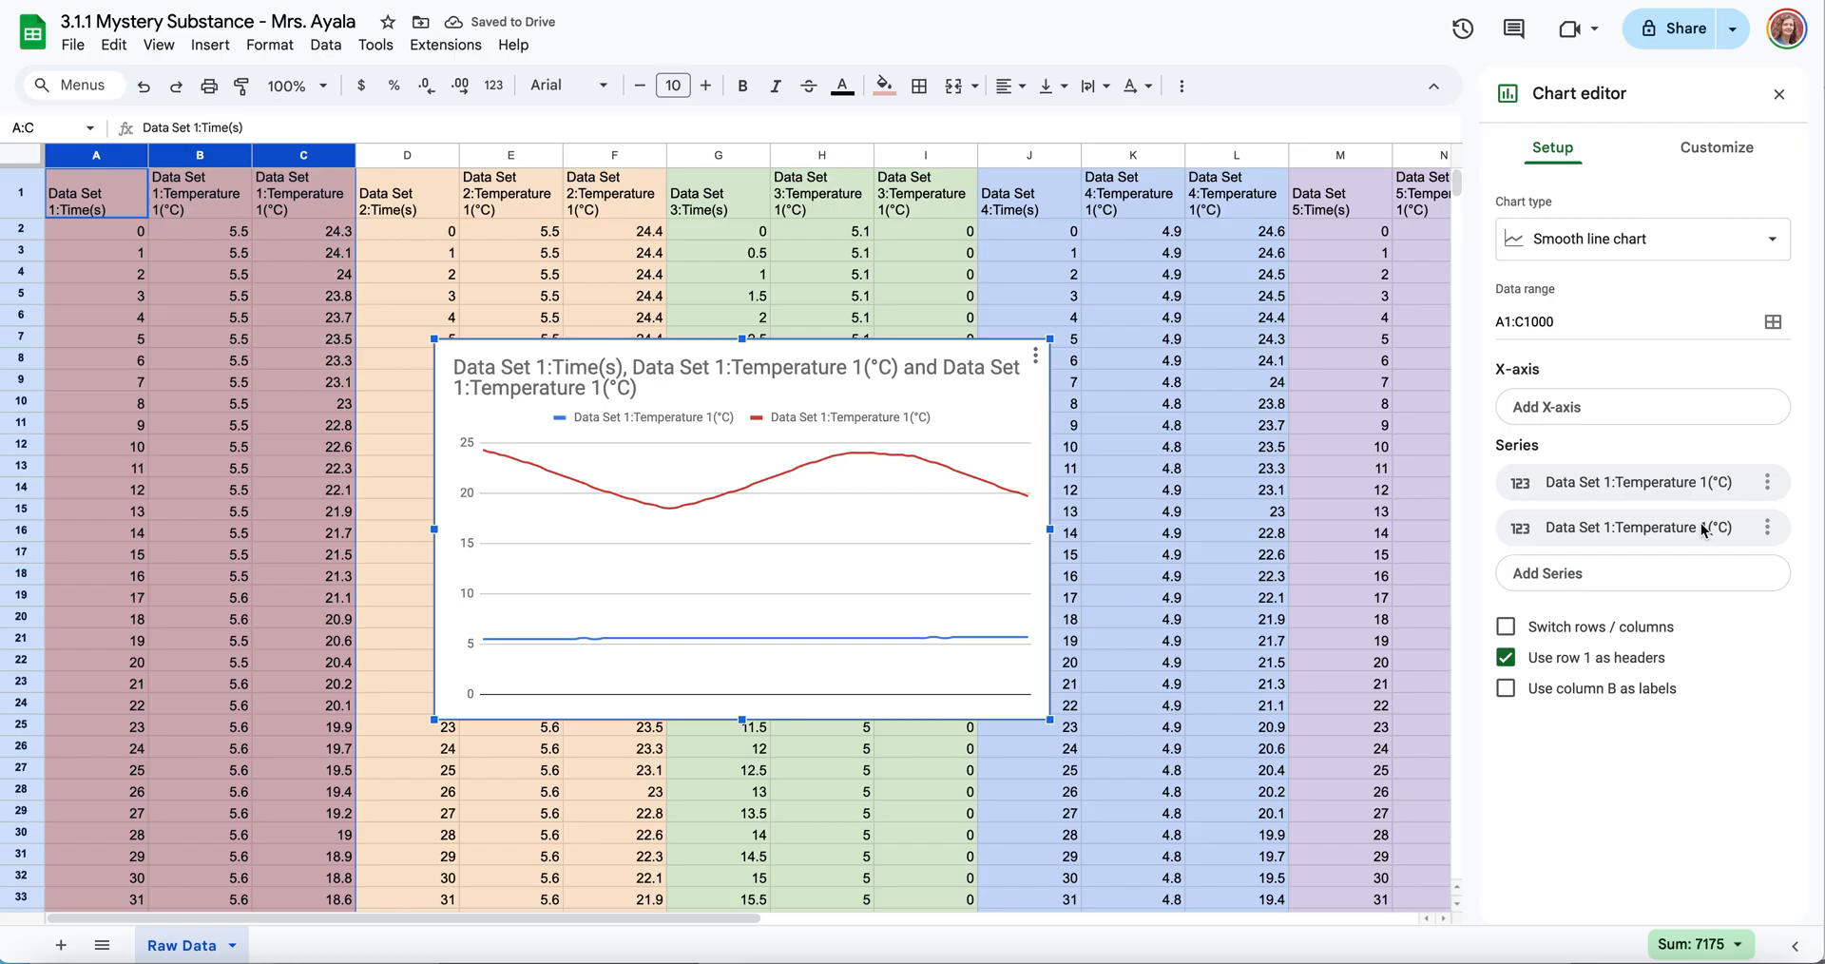
{"action": "left_click", "coordinate": [1616, 412]}
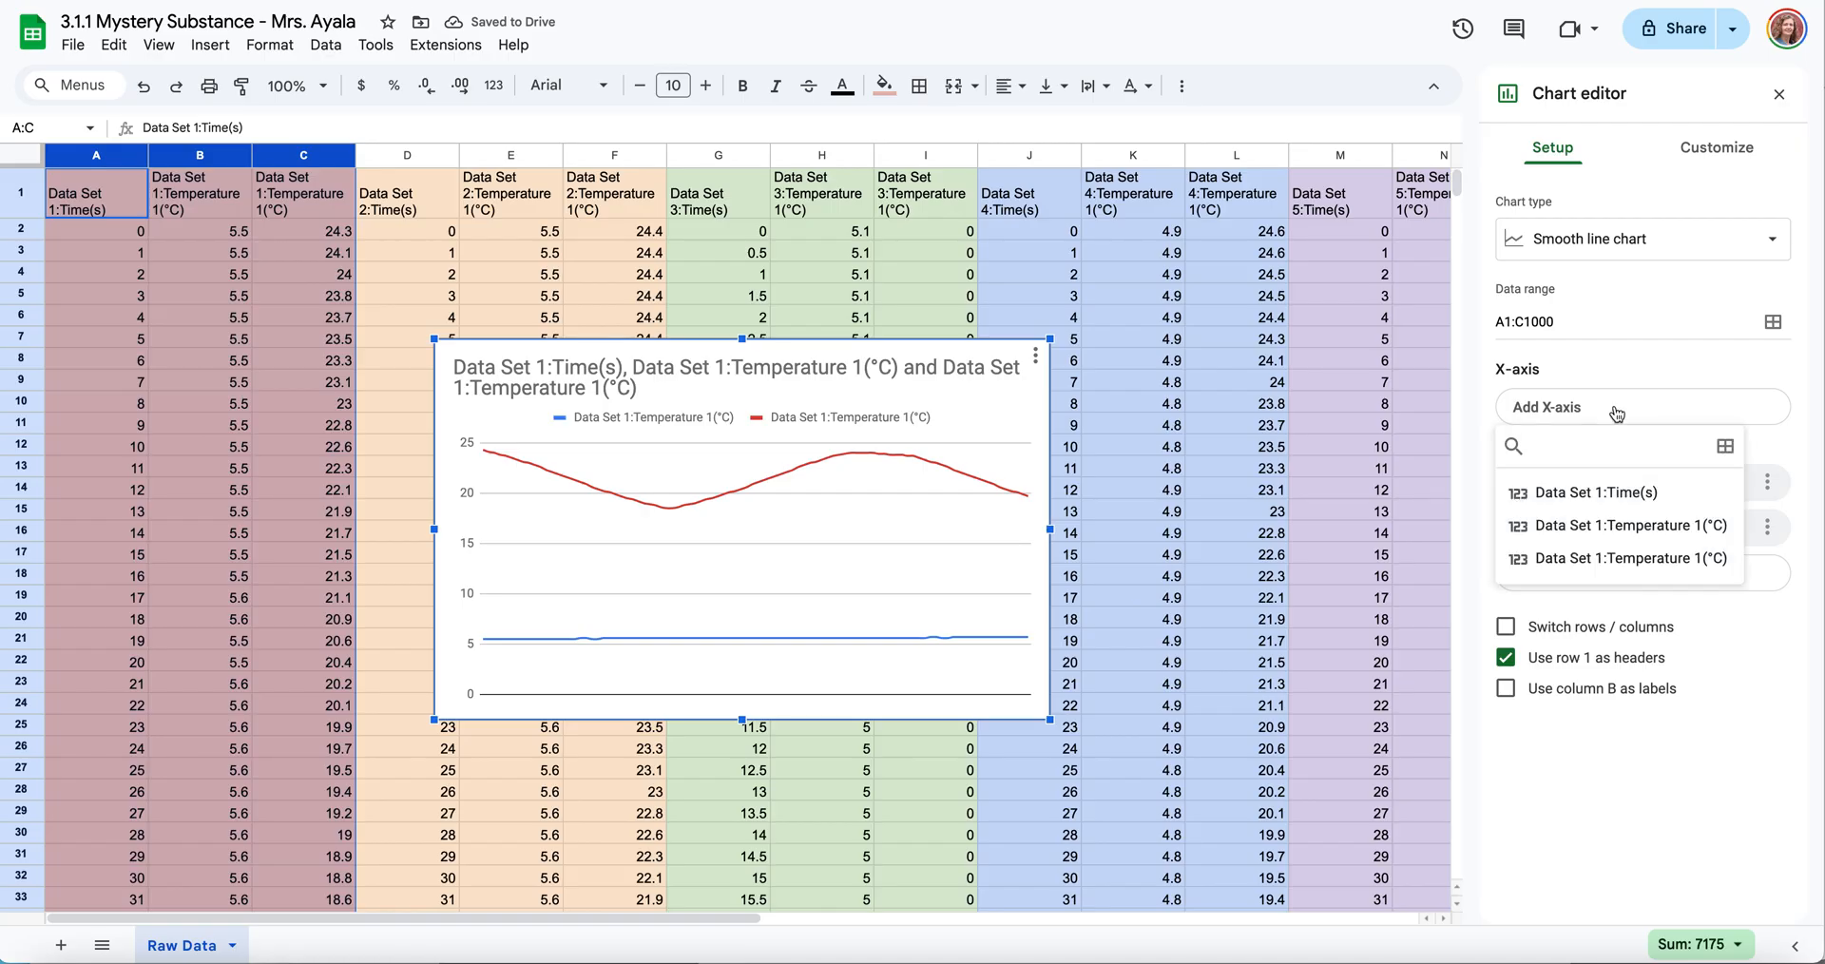
{"action": "left_click", "coordinate": [1671, 495]}
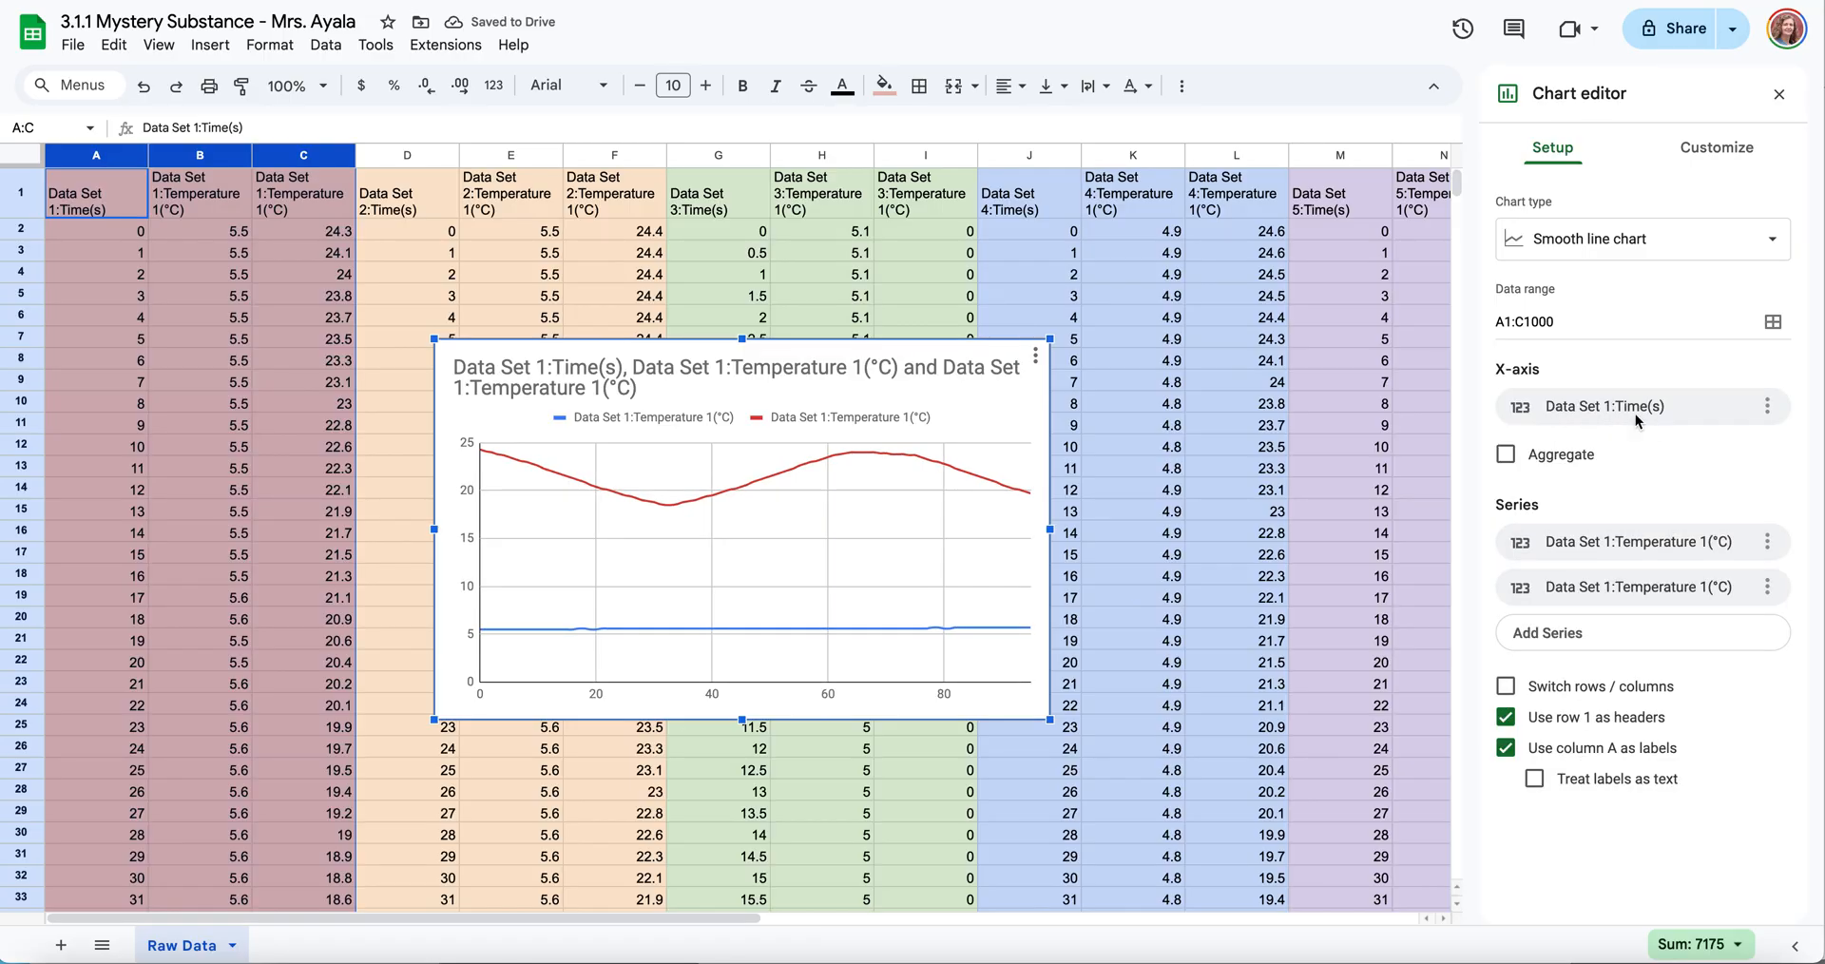
{"action": "left_click", "coordinate": [1586, 418]}
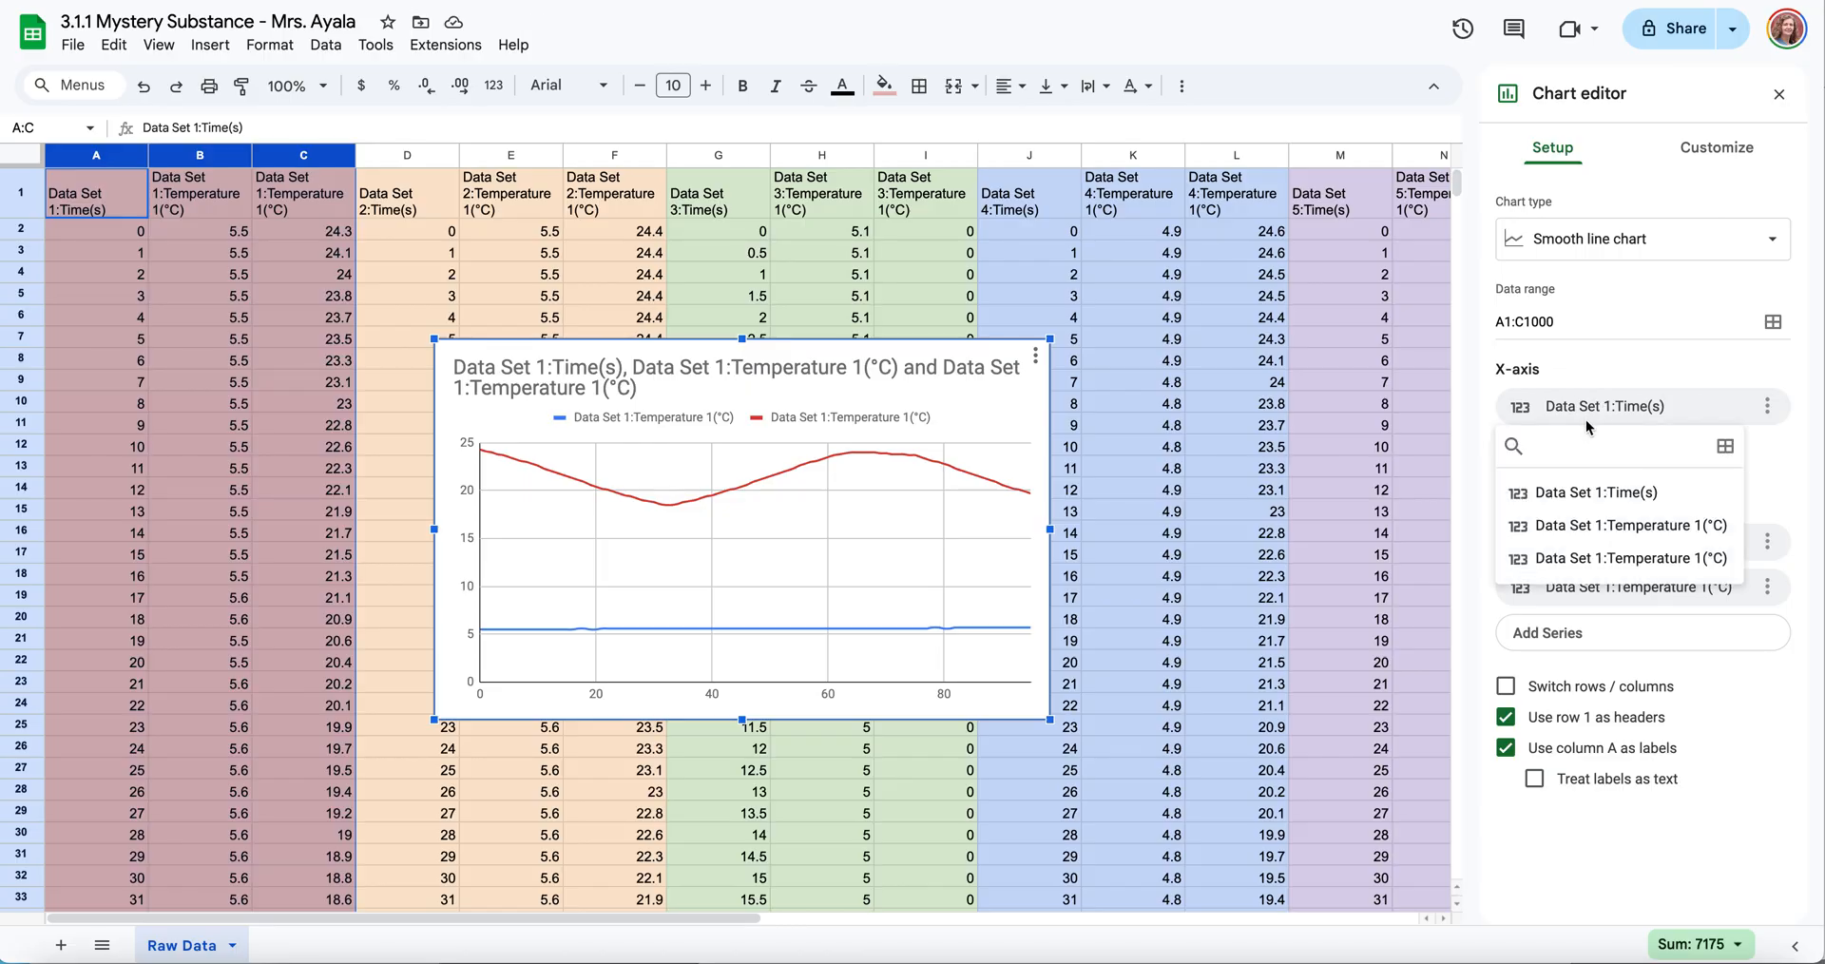
{"action": "left_click", "coordinate": [1667, 409]}
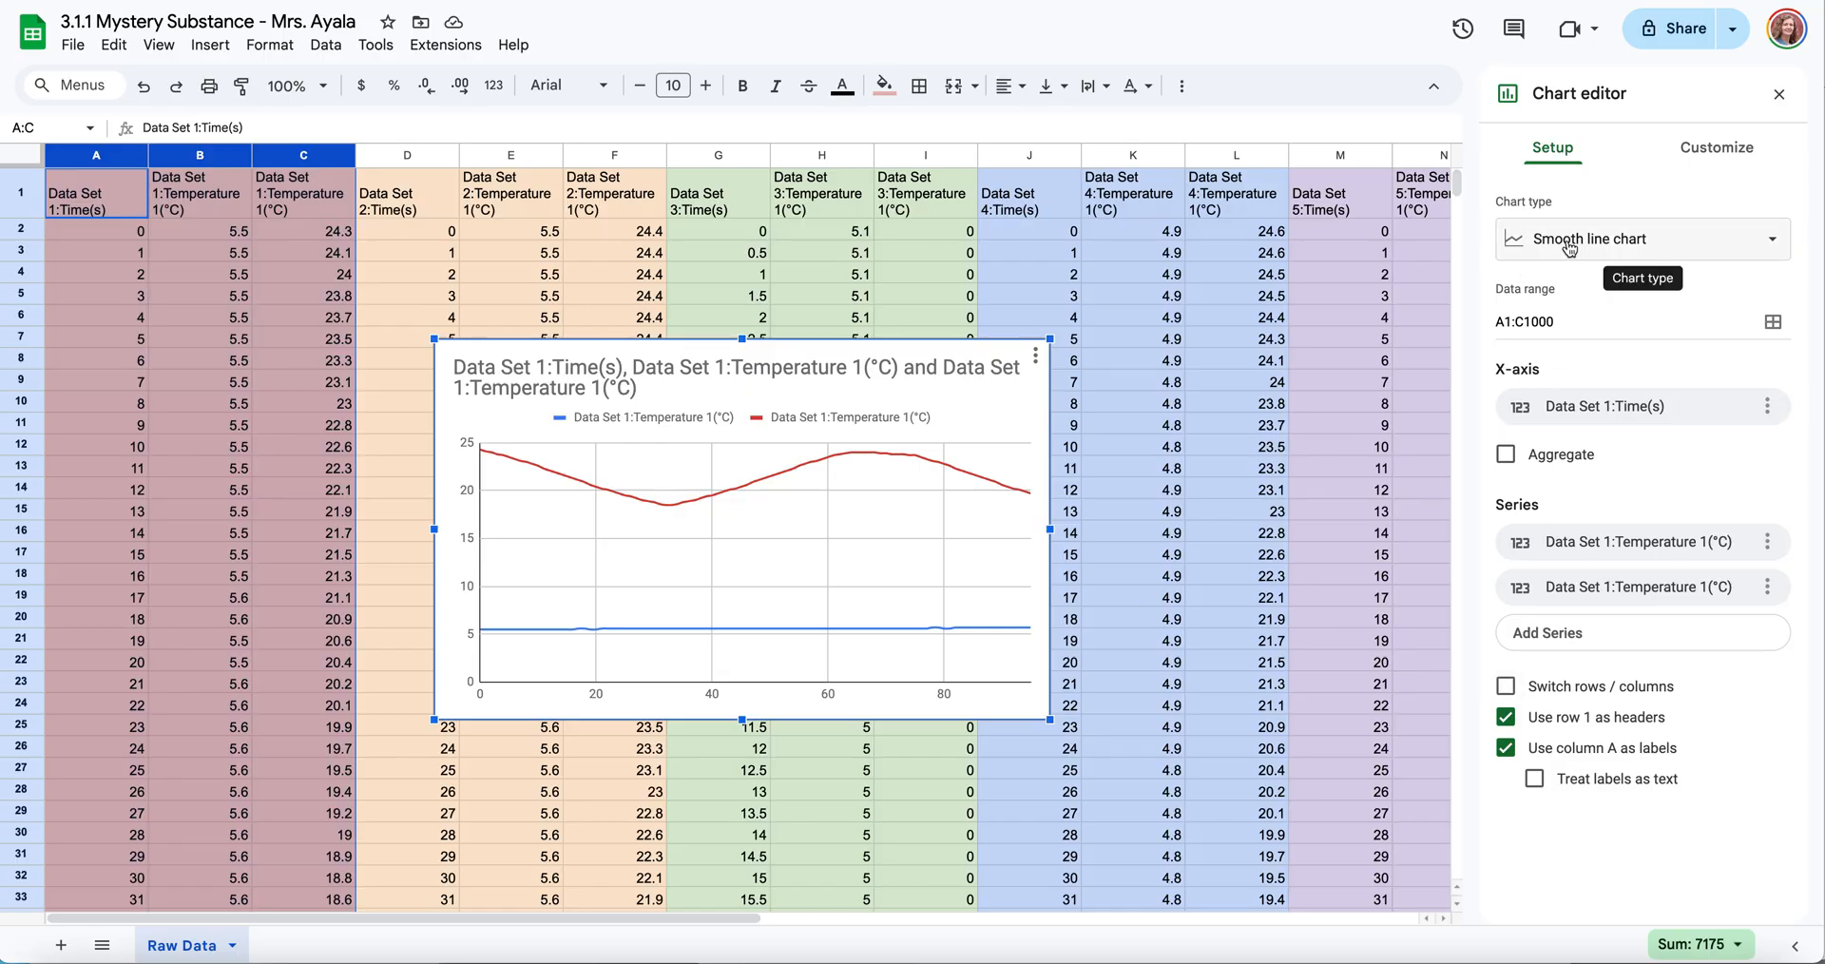
Shorten the chart title to "Data Set 1"
{"action": "left_click", "coordinate": [1720, 152]}
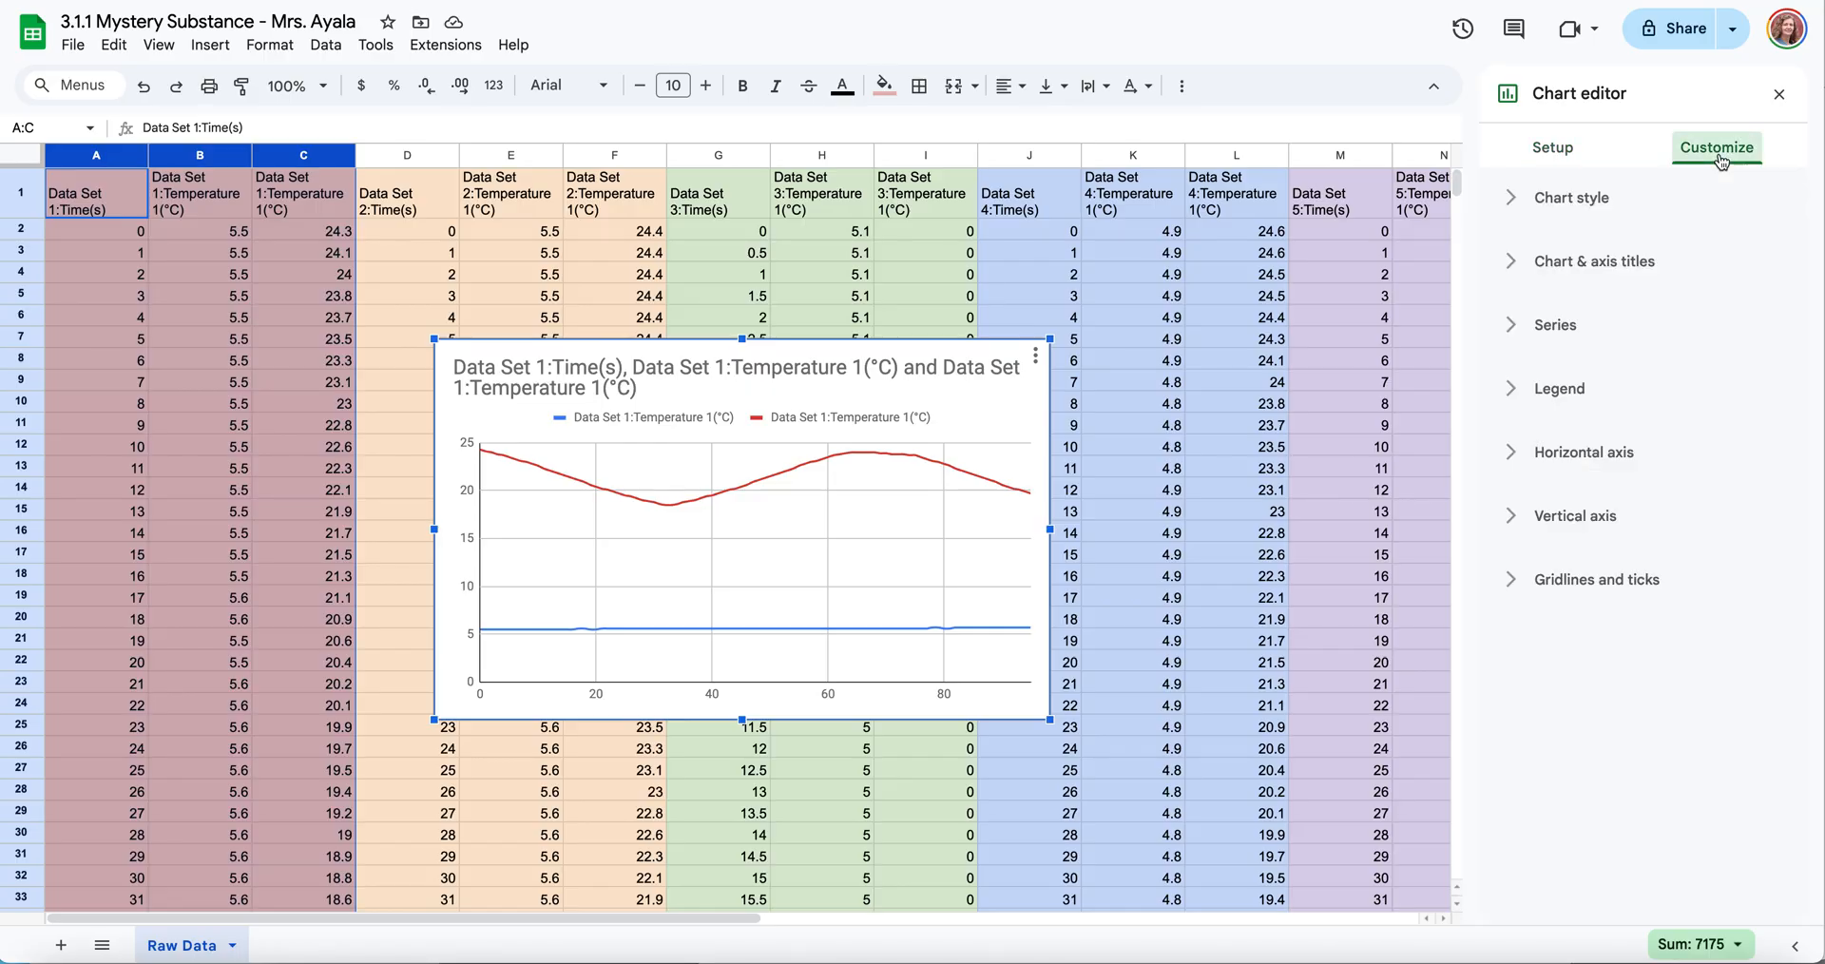
{"action": "left_click", "coordinate": [1559, 267]}
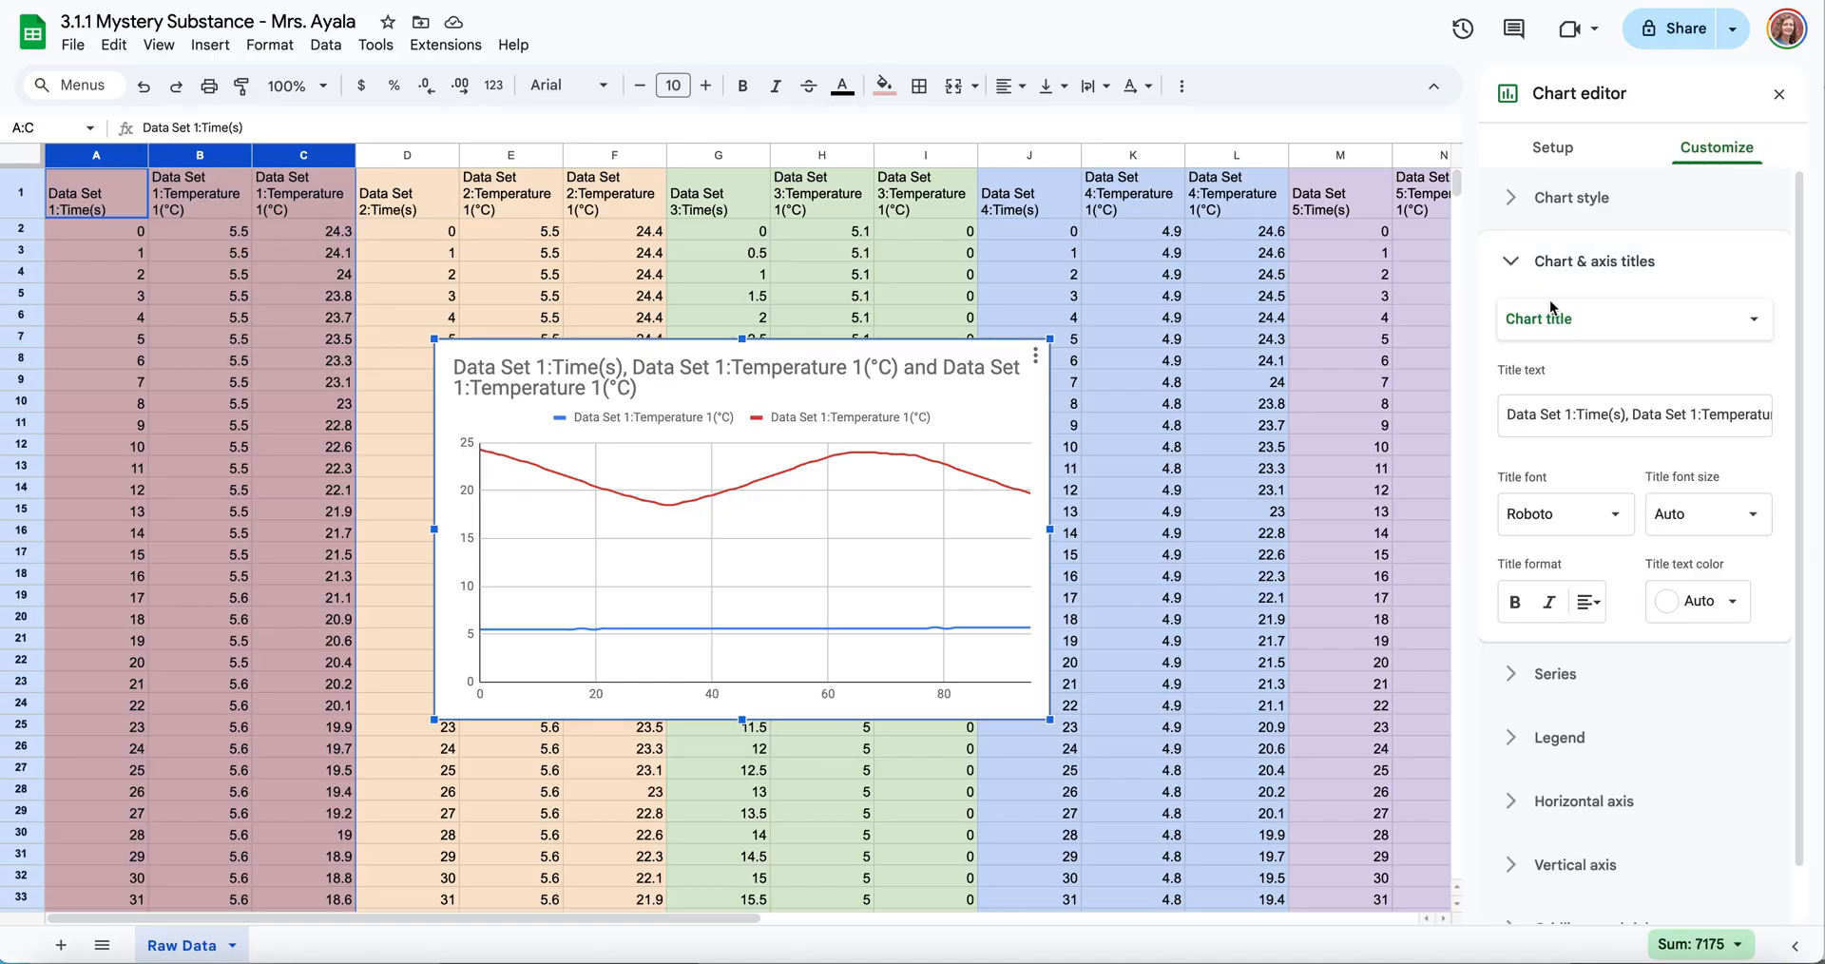
{"action": "left_click_drag", "start_coordinate": [1573, 415], "coordinate": [1800, 420]}
{"action": "key", "text": "BackSpace"}
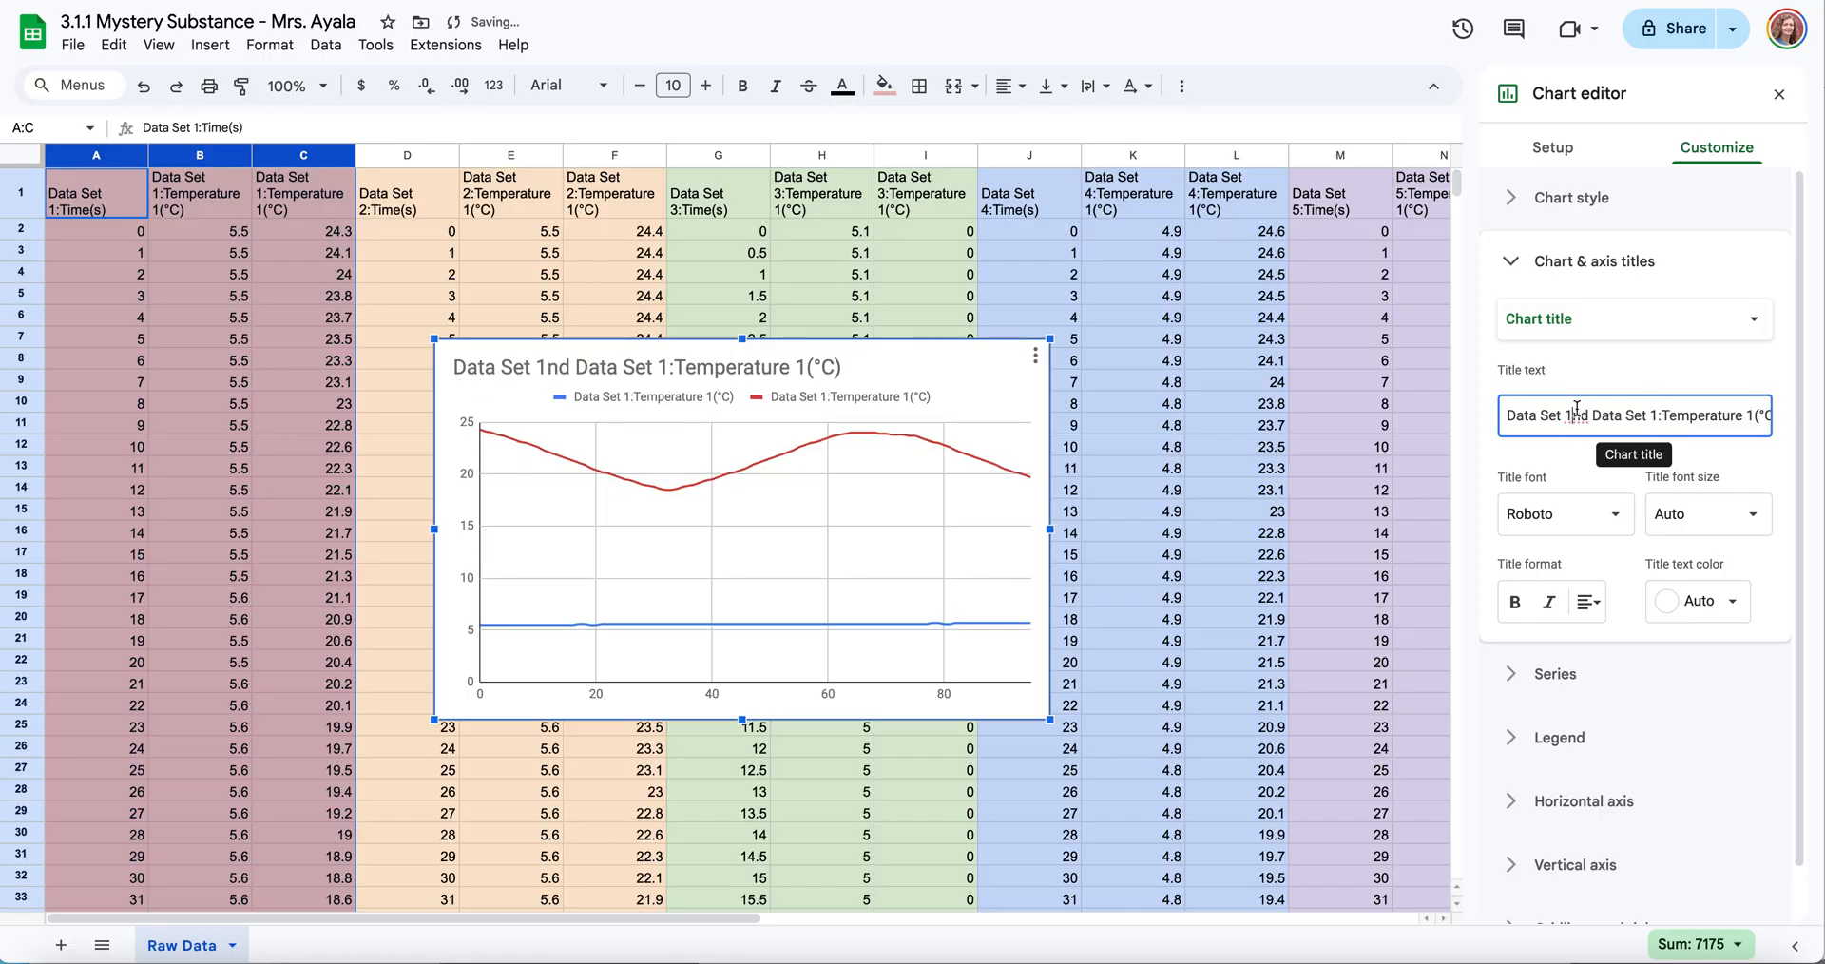
{"action": "left_click_drag", "start_coordinate": [1573, 421], "coordinate": [1787, 418]}
{"action": "key", "text": "BackSpace"}
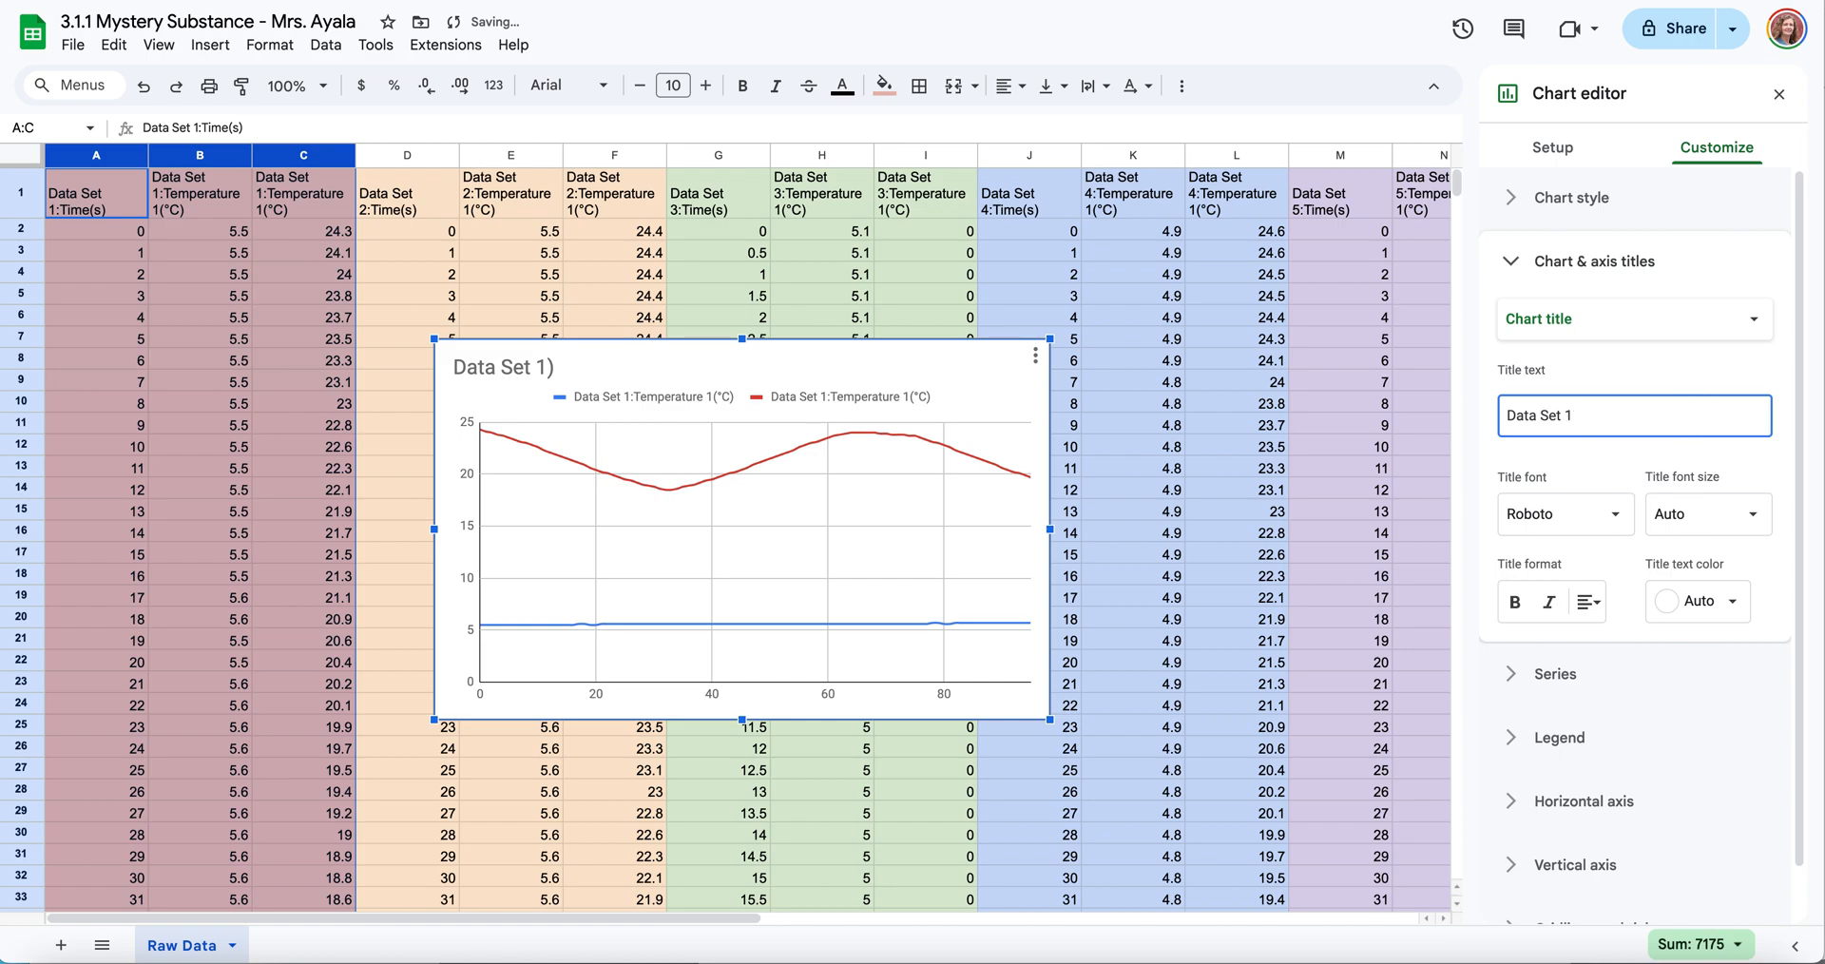
{"action": "left_click", "coordinate": [1650, 369]}
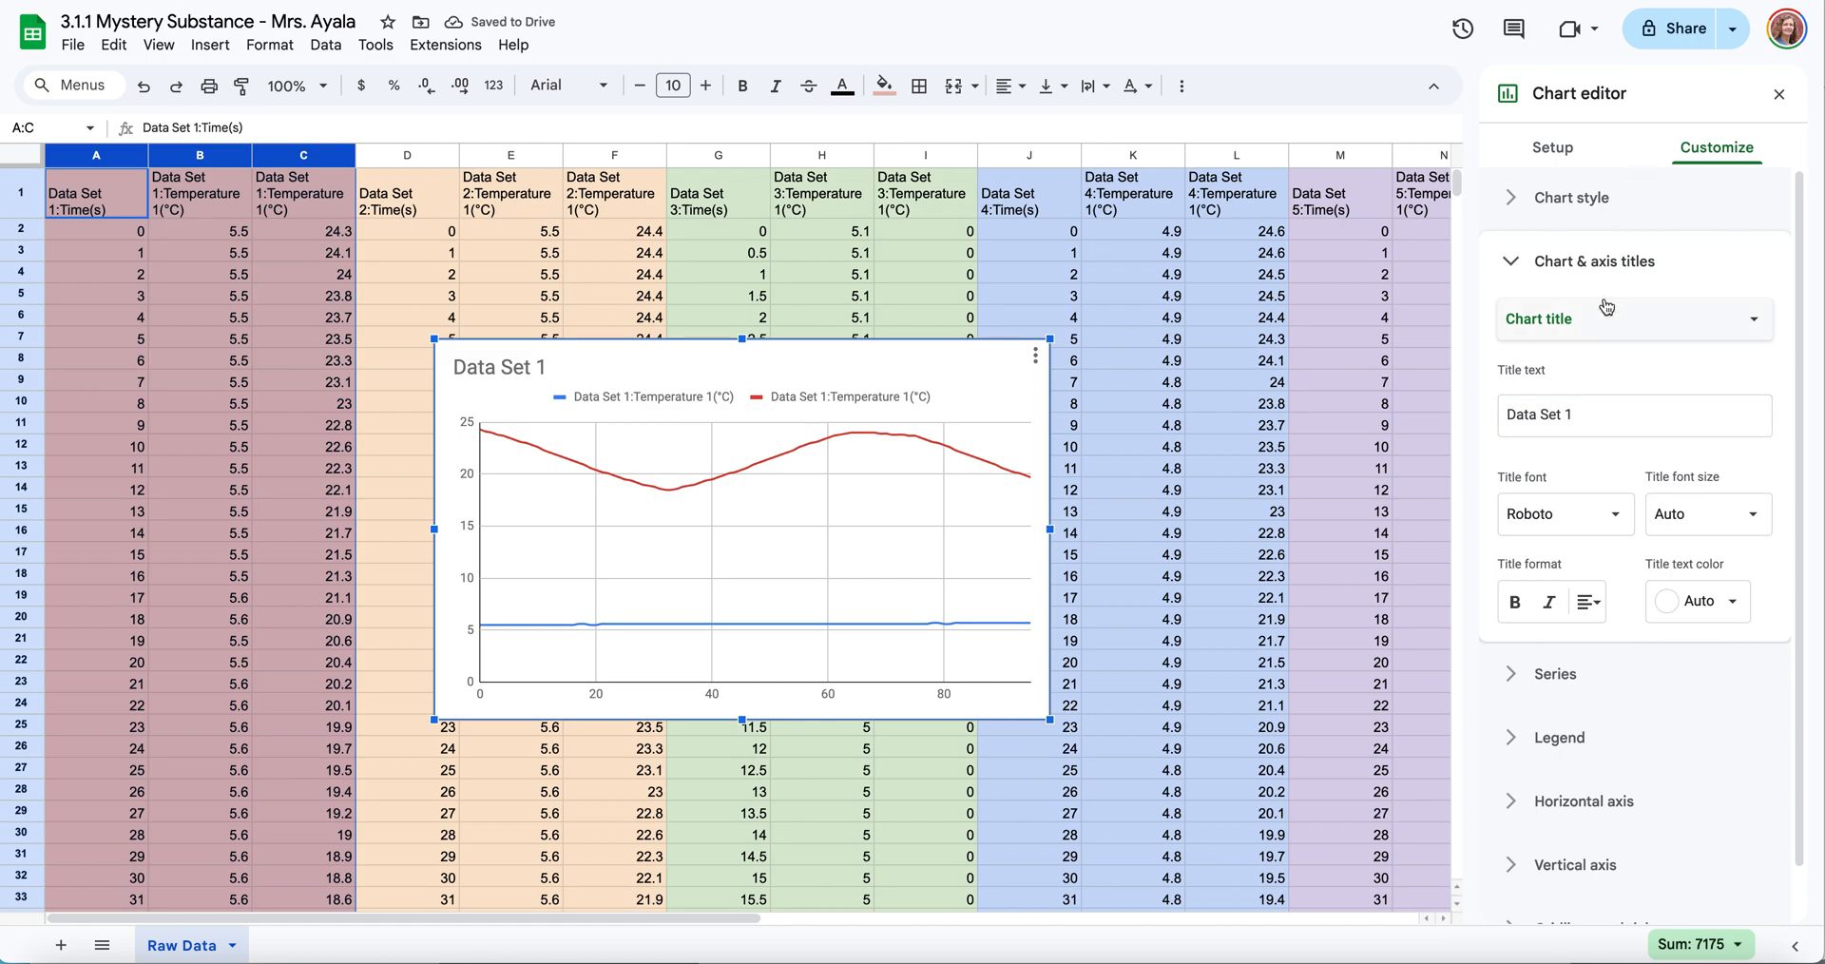
Set the chart's horizontal axis title to "Time (seconds)"
{"action": "left_click", "coordinate": [1580, 325]}
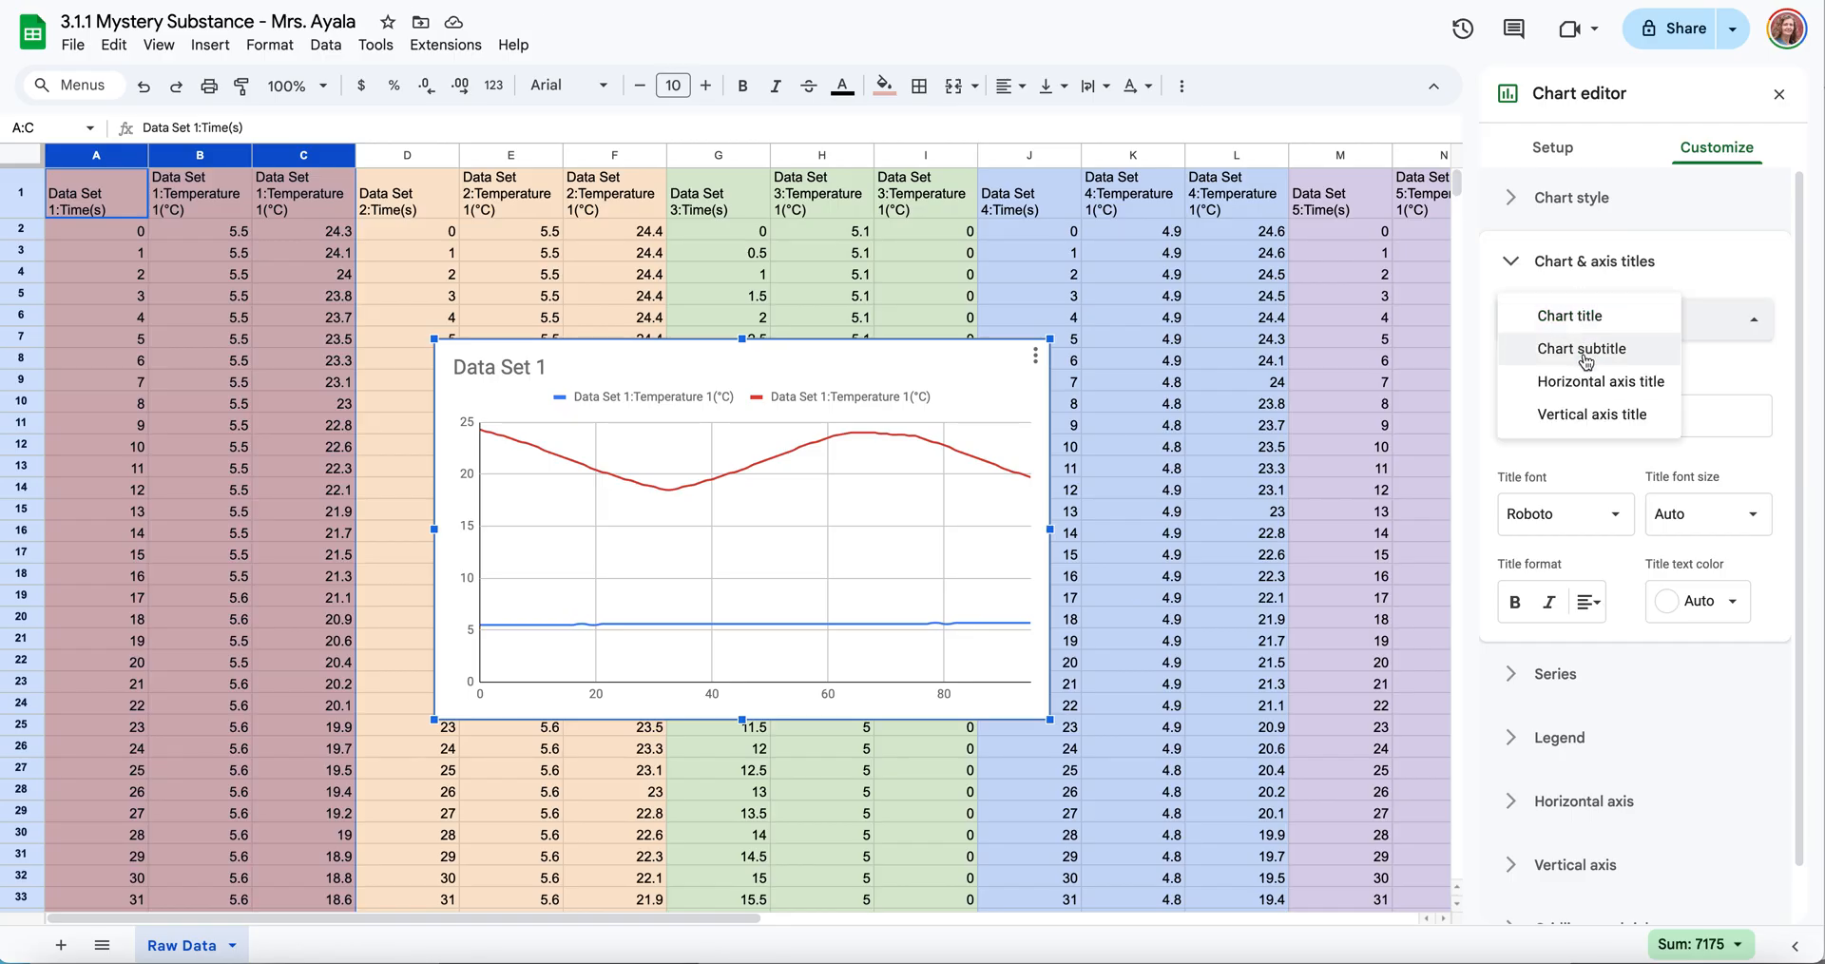
{"action": "left_click", "coordinate": [1571, 390]}
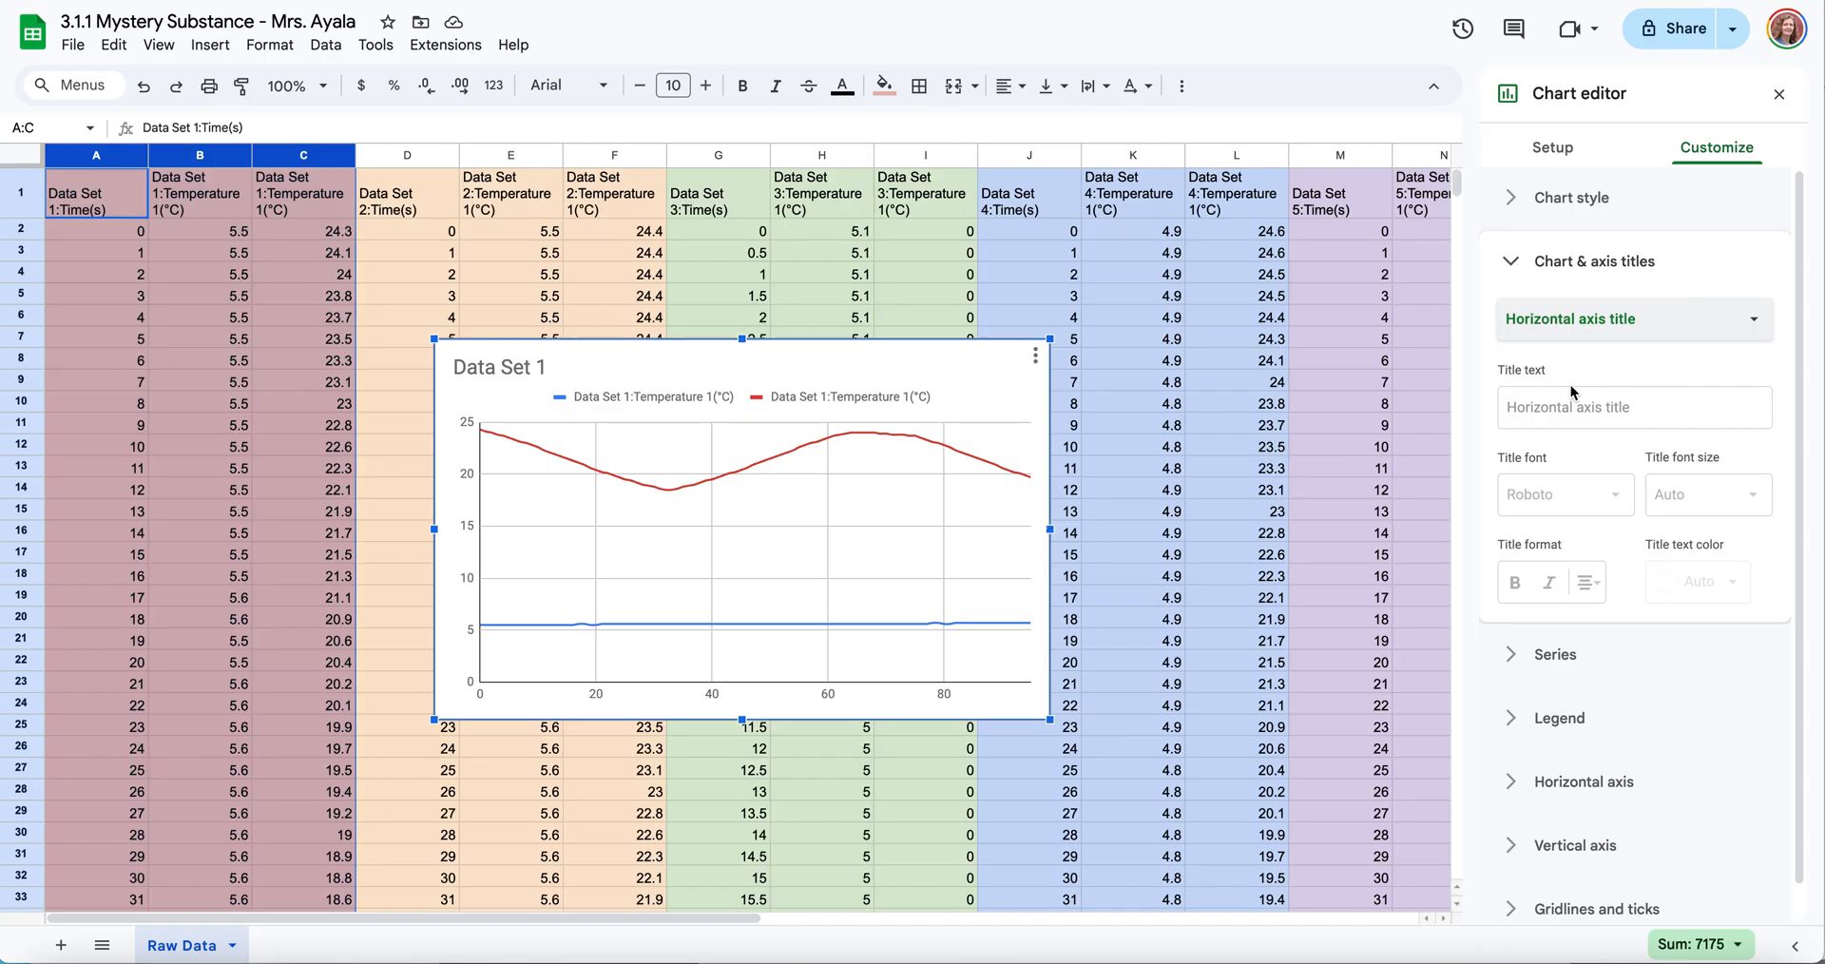
{"action": "left_click", "coordinate": [1569, 408]}
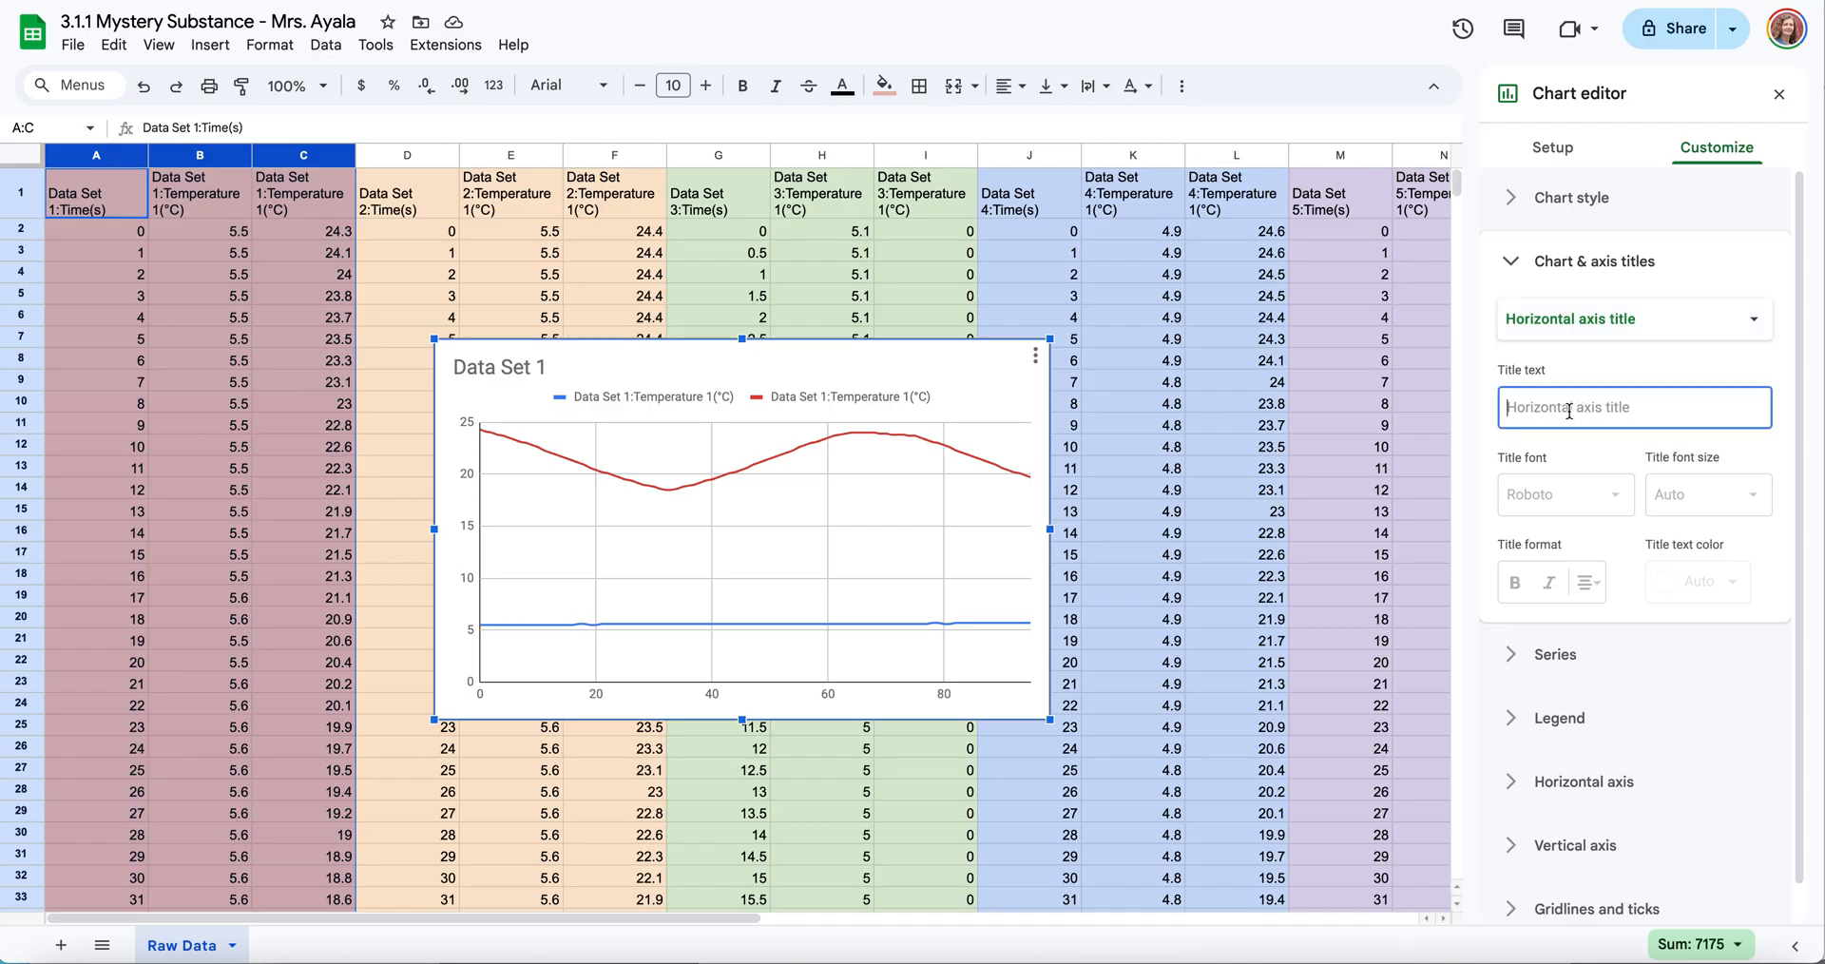
{"action": "type", "text": "Time "}
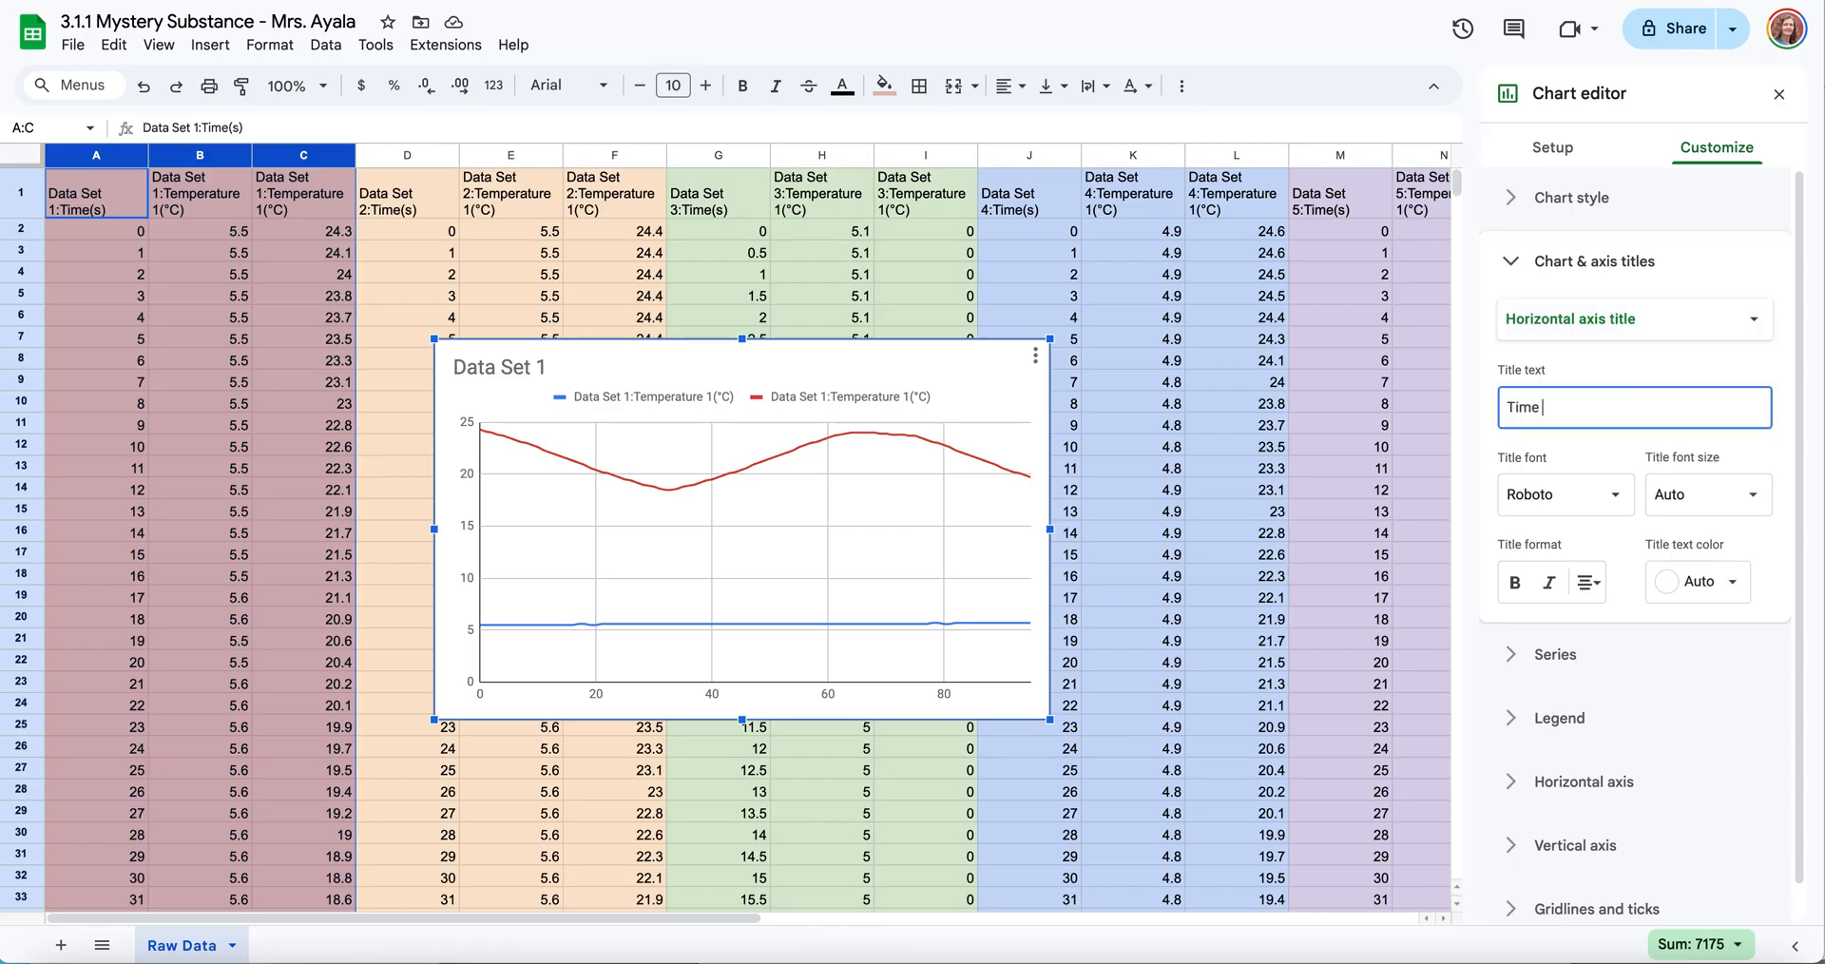
{"action": "type", "text": "(secon"}
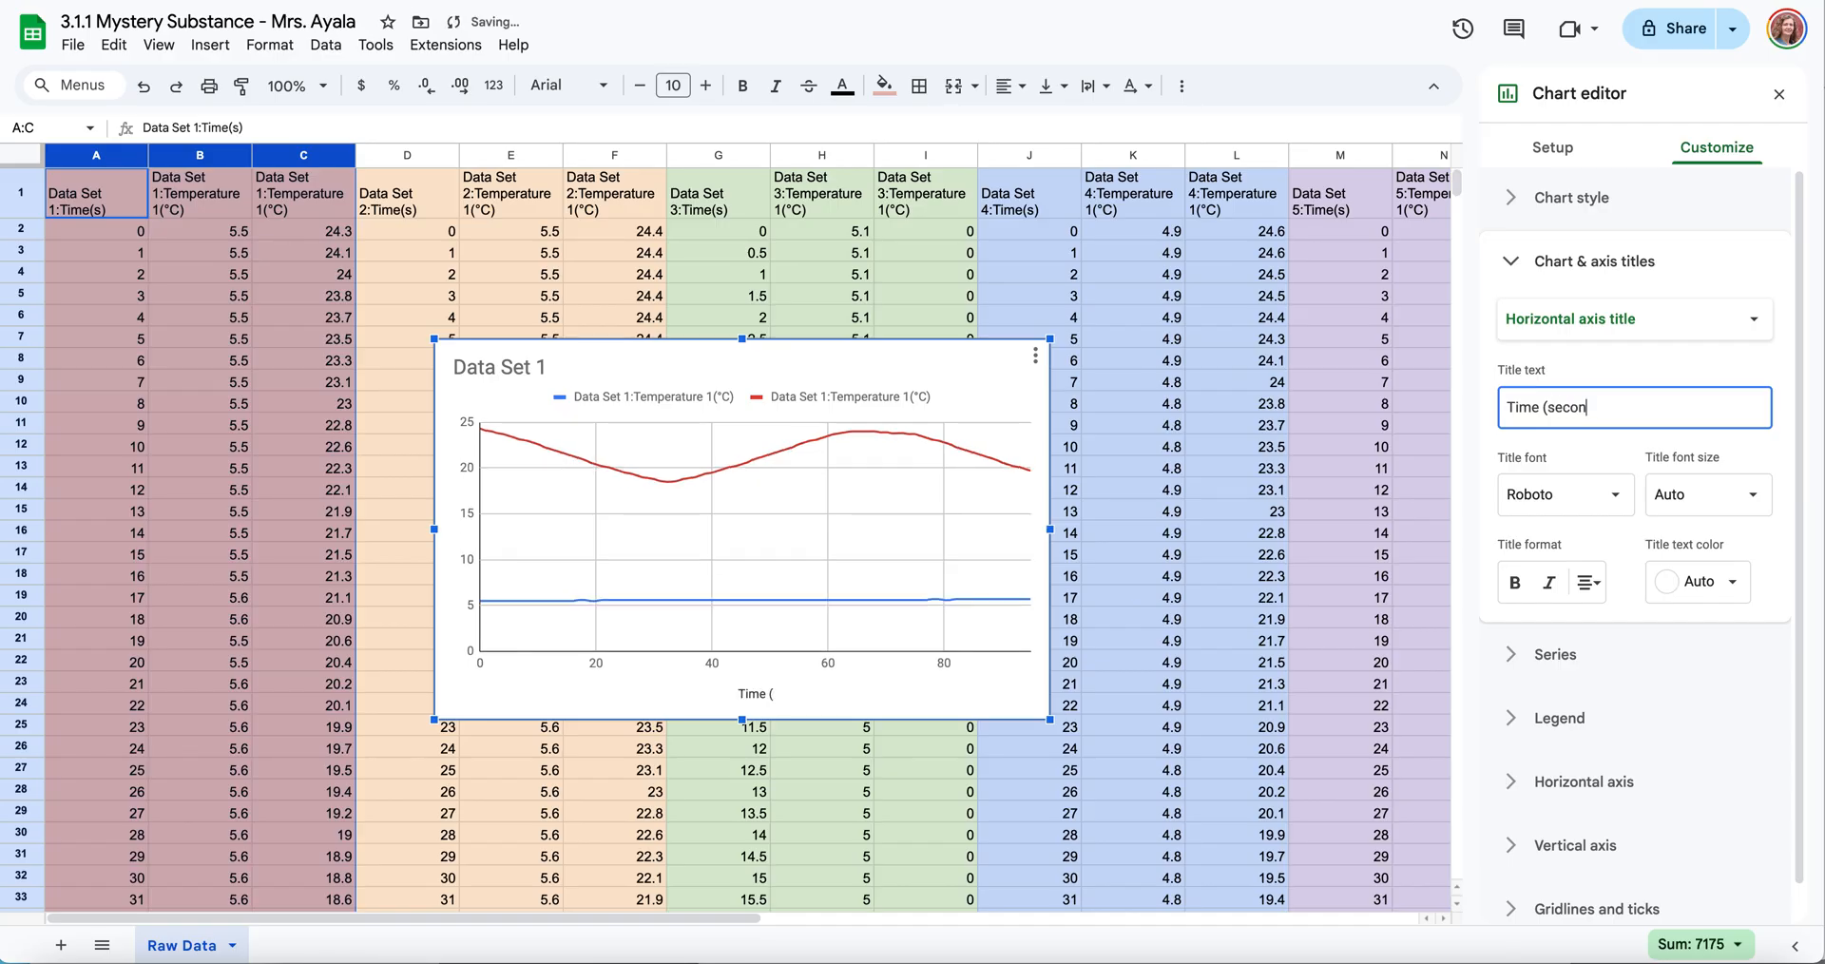
{"action": "type", "text": "ds)"}
{"action": "left_click", "coordinate": [1594, 362]}
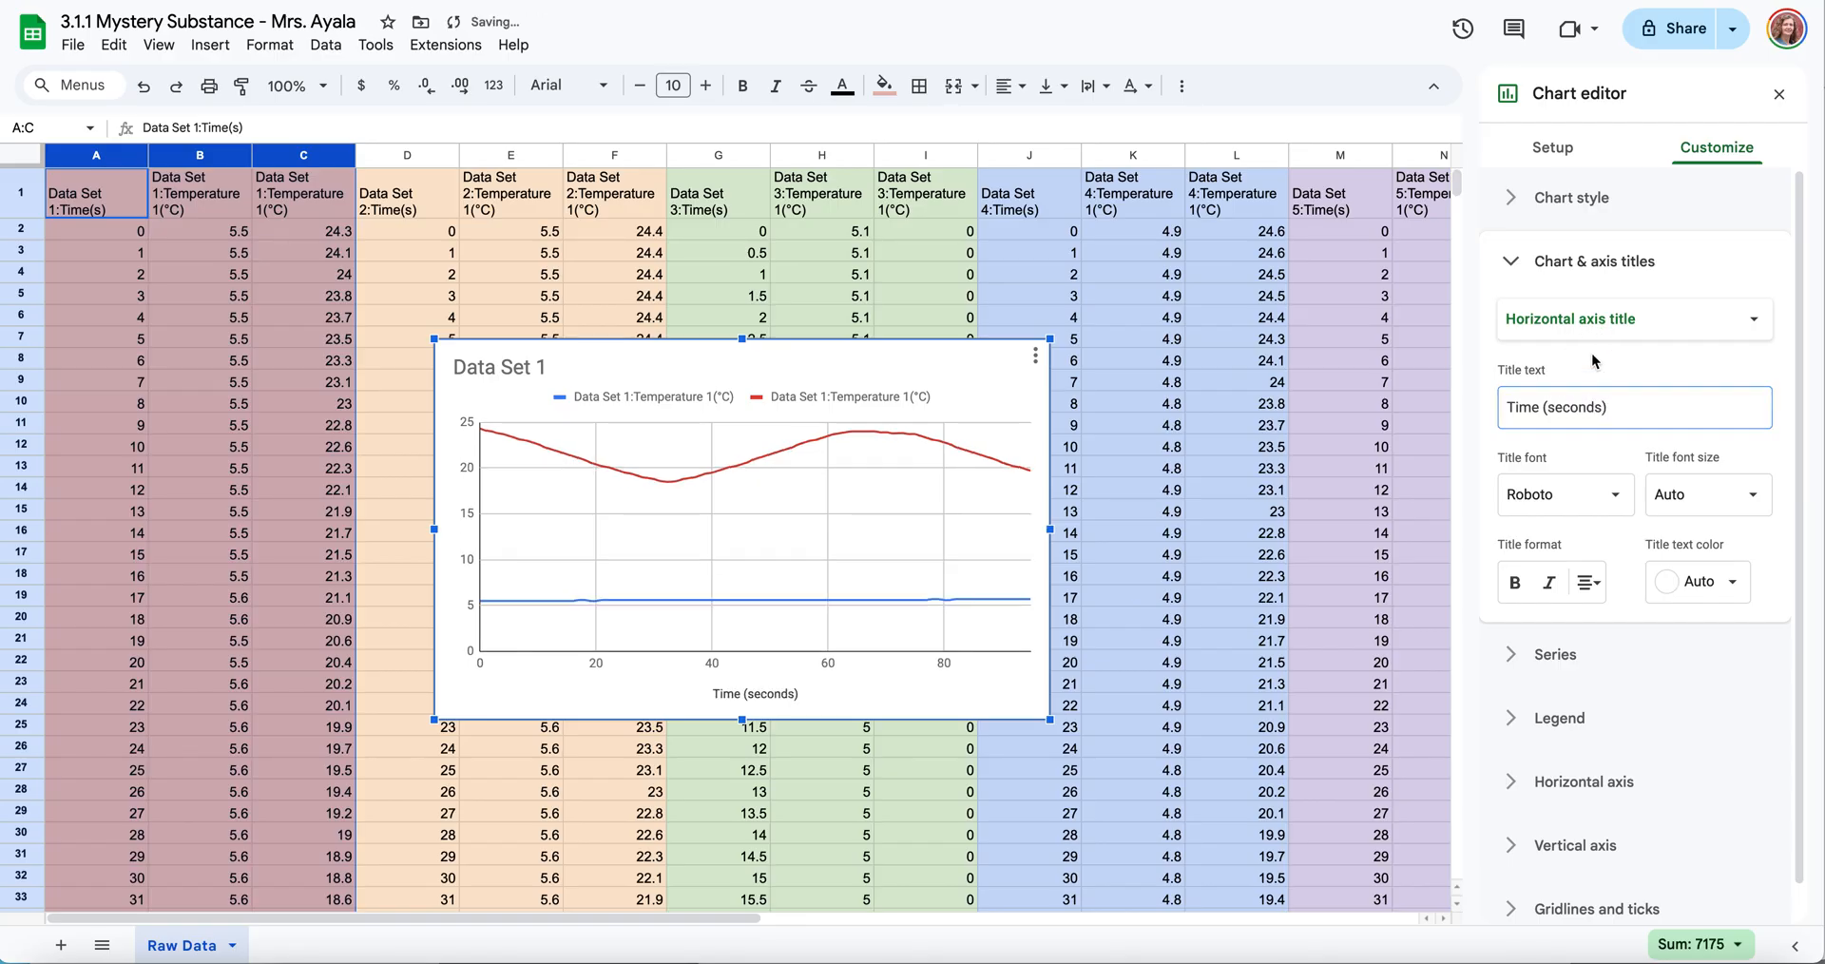
Set the chart's vertical axis title to "Temperature (degrees celcius)" and close the chart settings
{"action": "left_click", "coordinate": [1595, 319]}
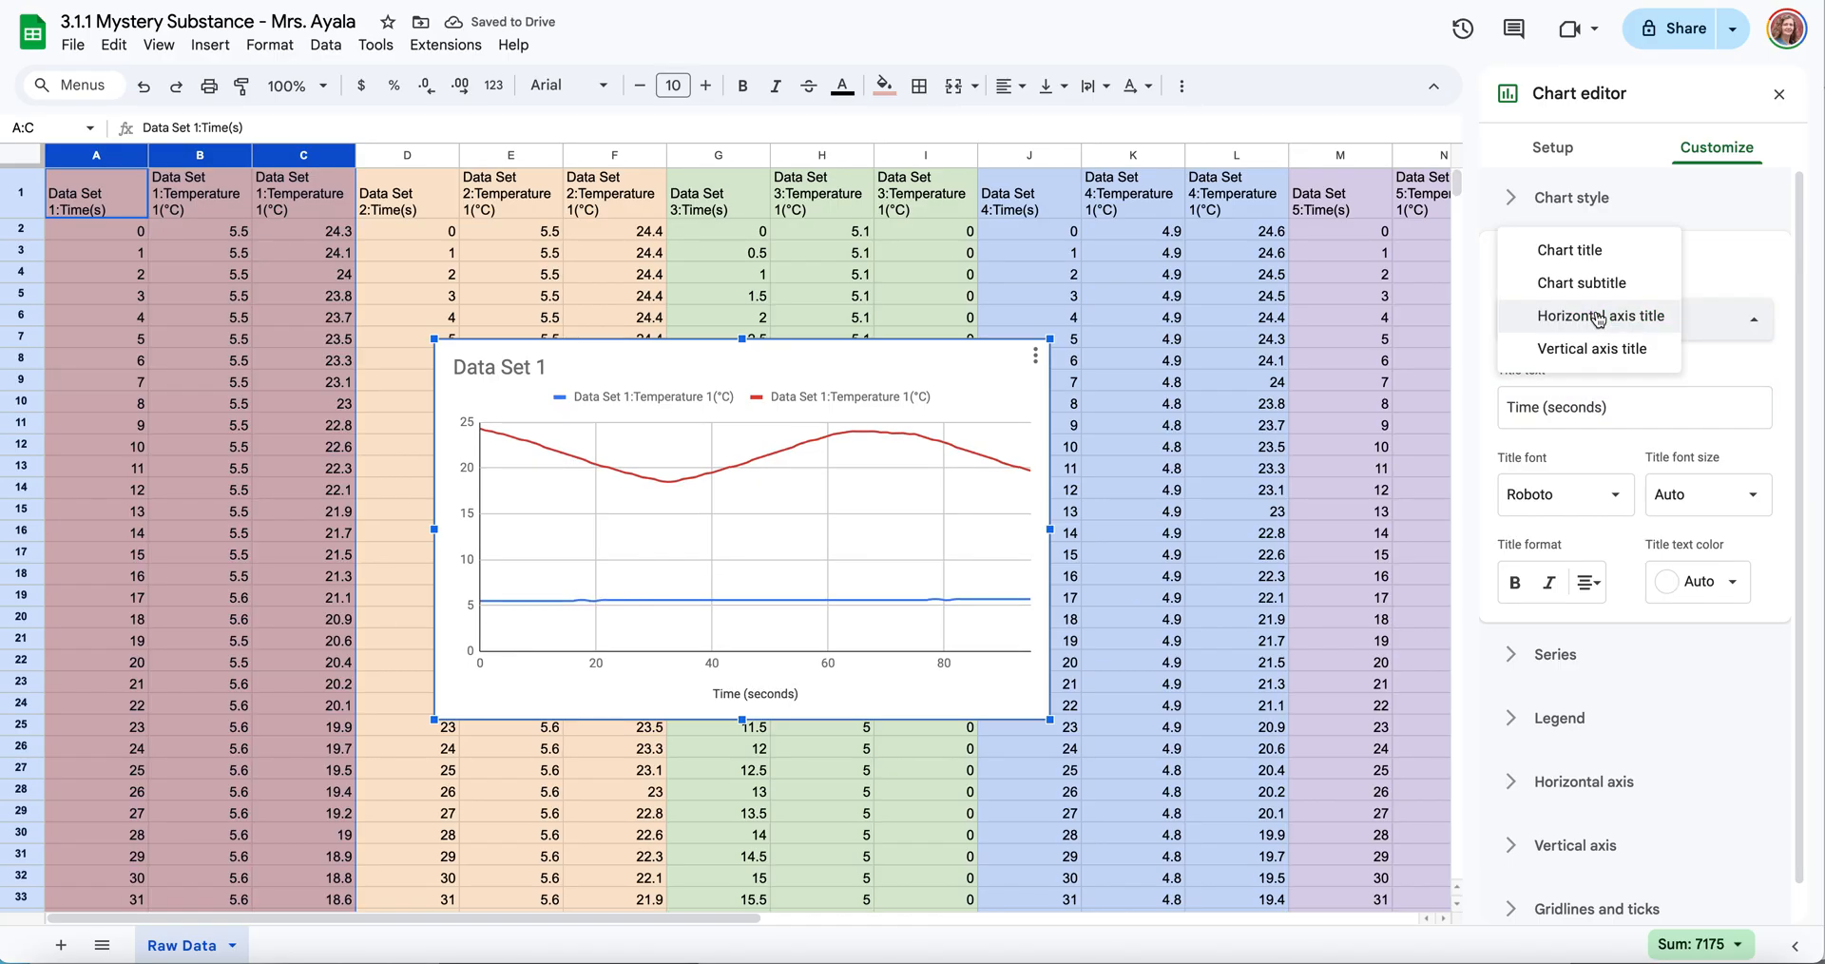
{"action": "left_click", "coordinate": [1593, 342]}
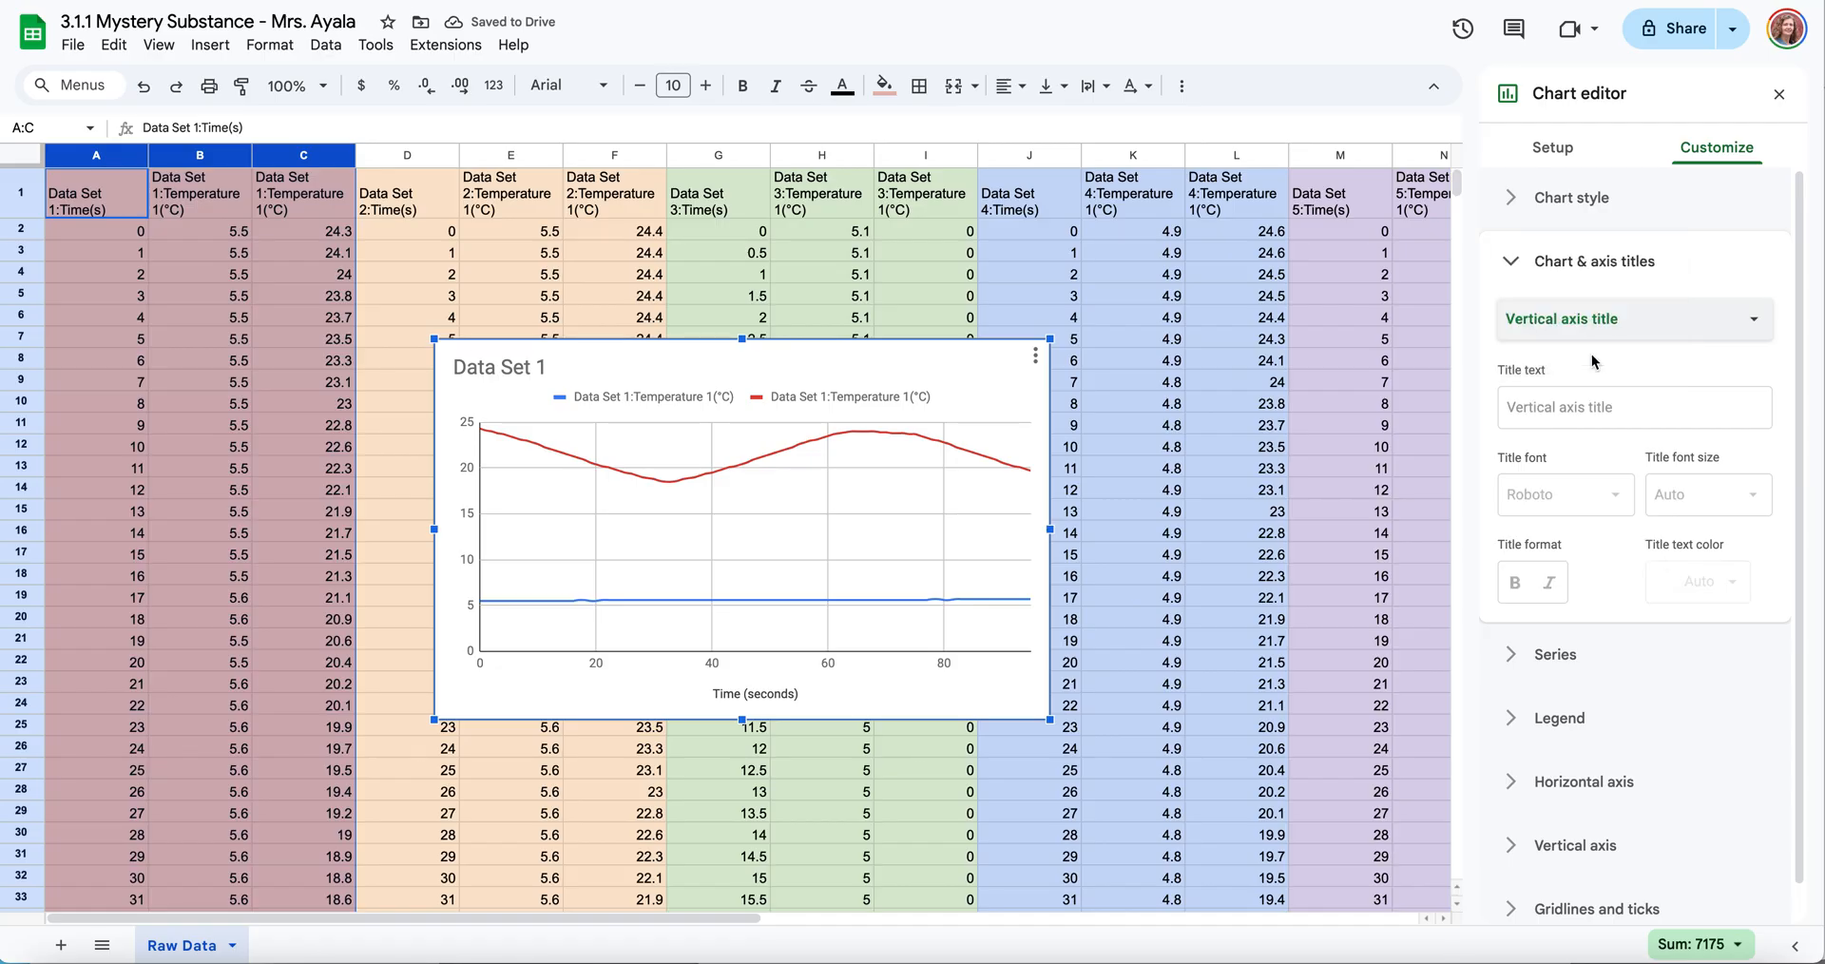
{"action": "left_click", "coordinate": [1568, 404]}
{"action": "type", "text": "Tempe"}
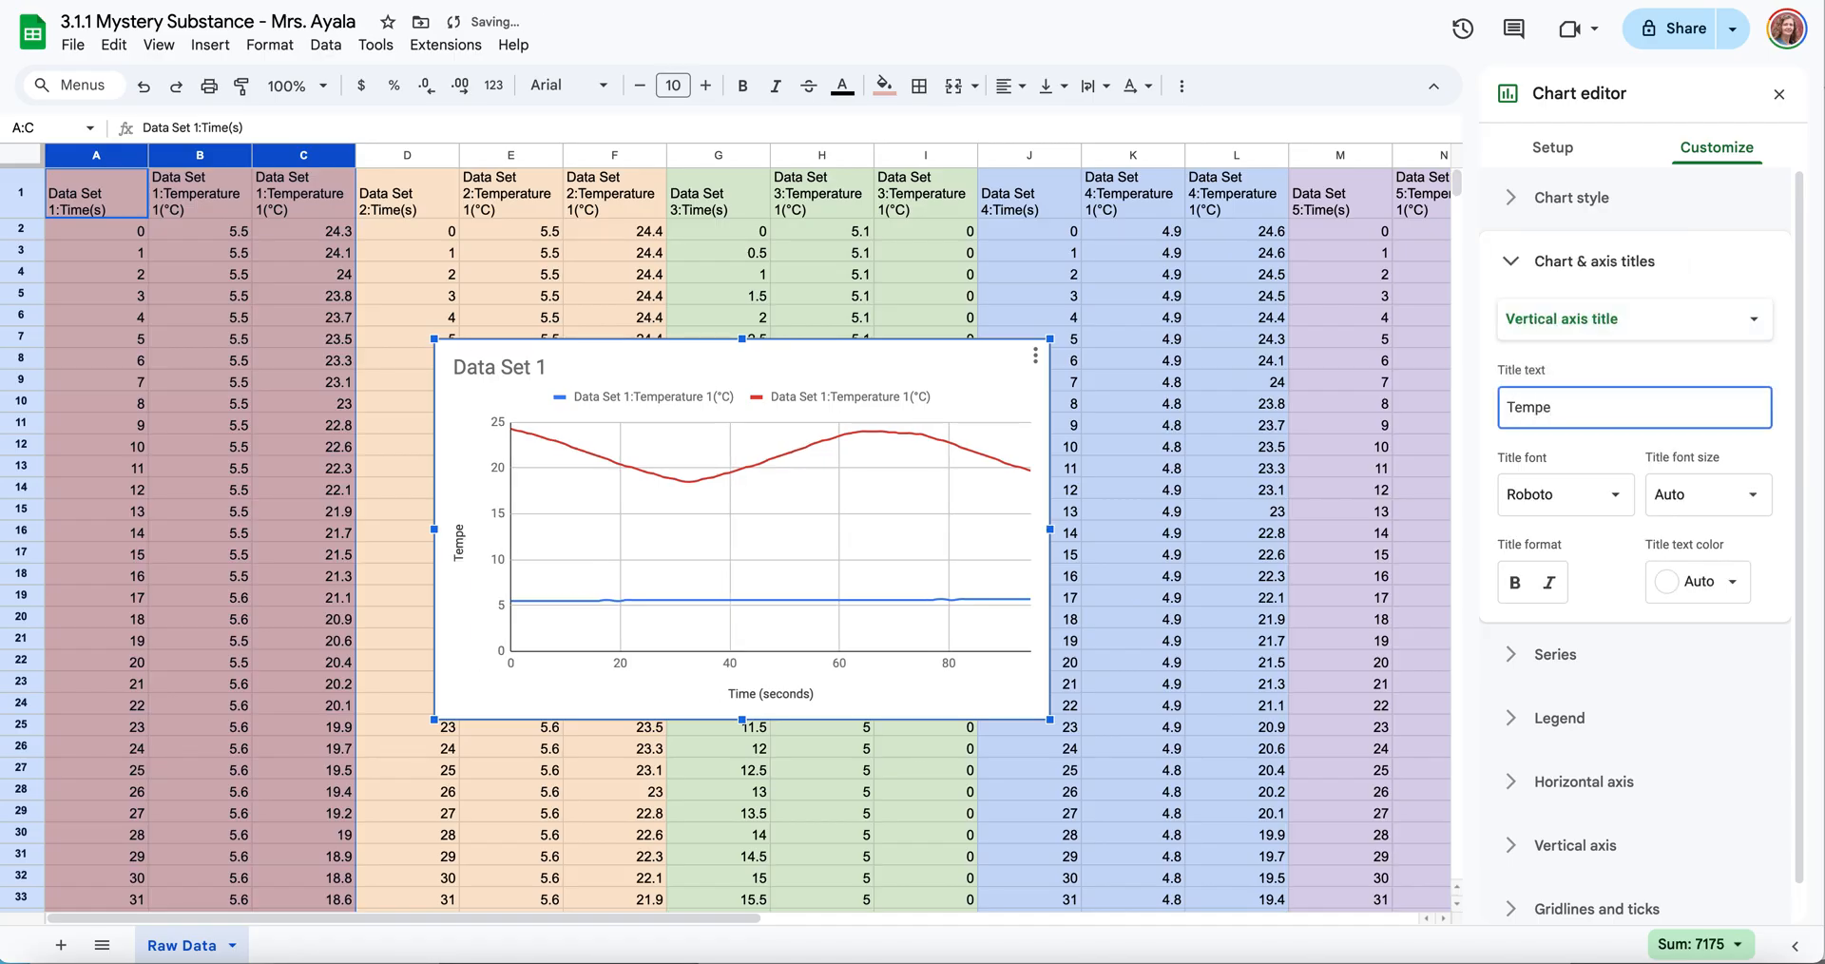
{"action": "type", "text": "rature (degrees celcius)"}
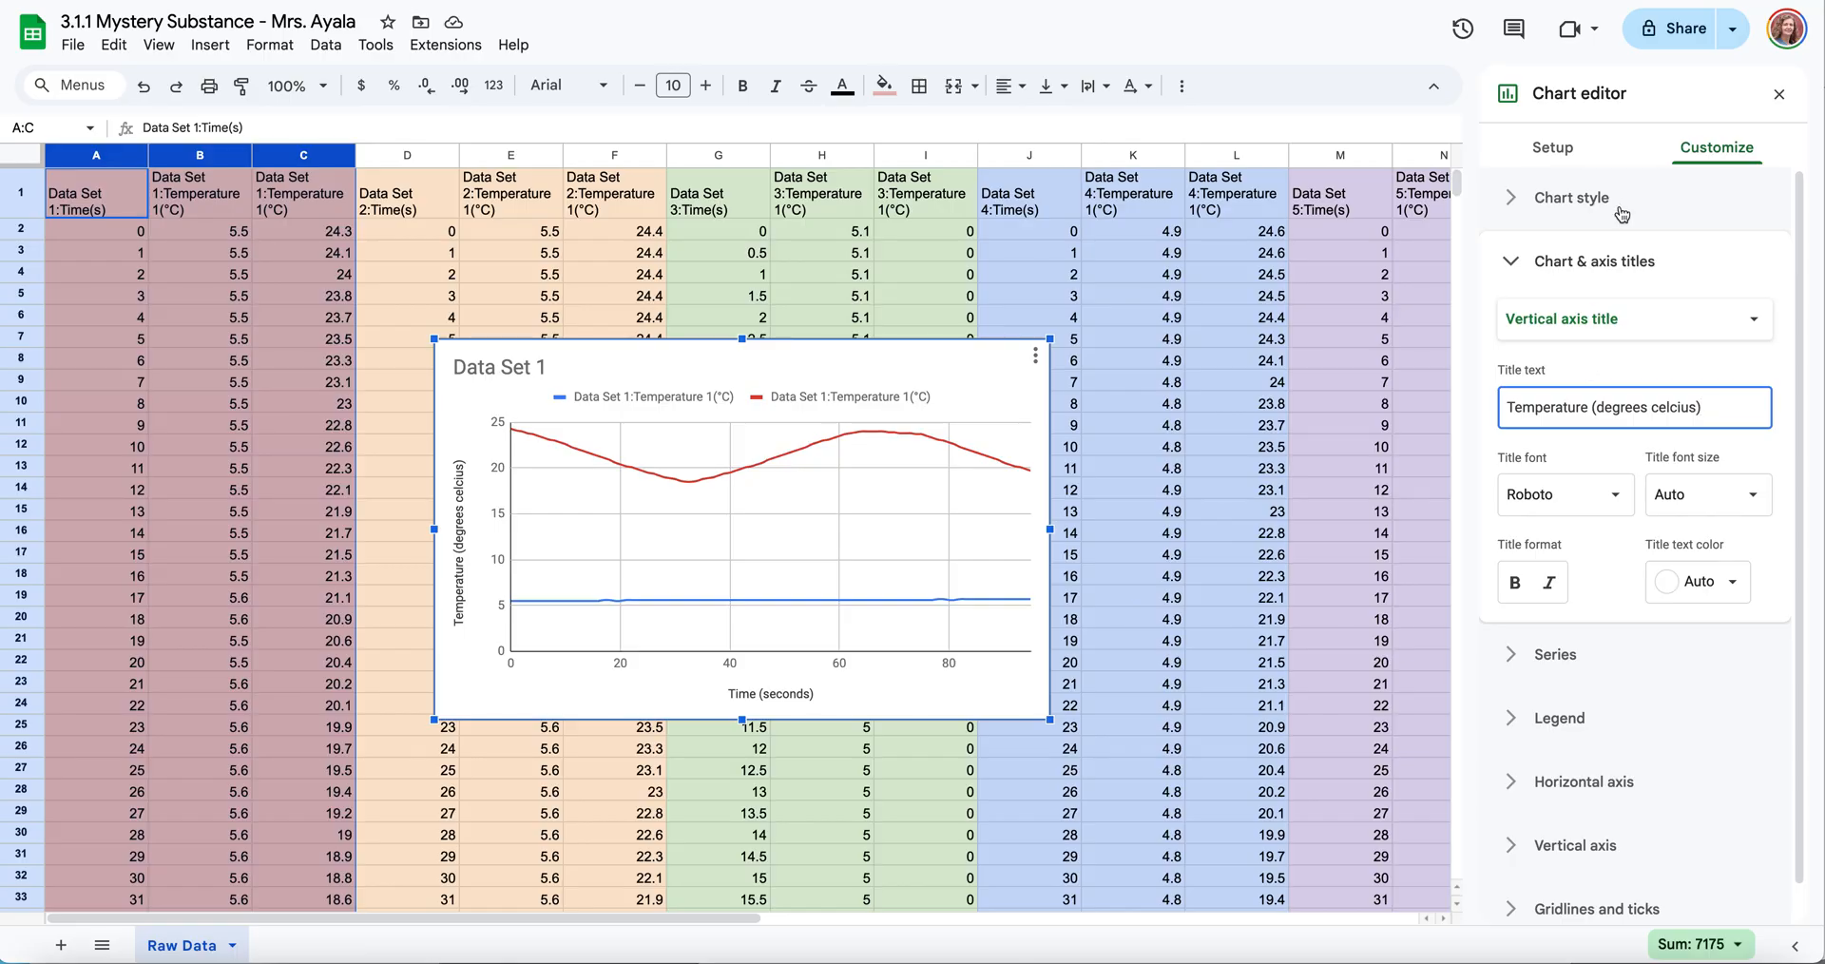
{"action": "left_click", "coordinate": [1779, 95]}
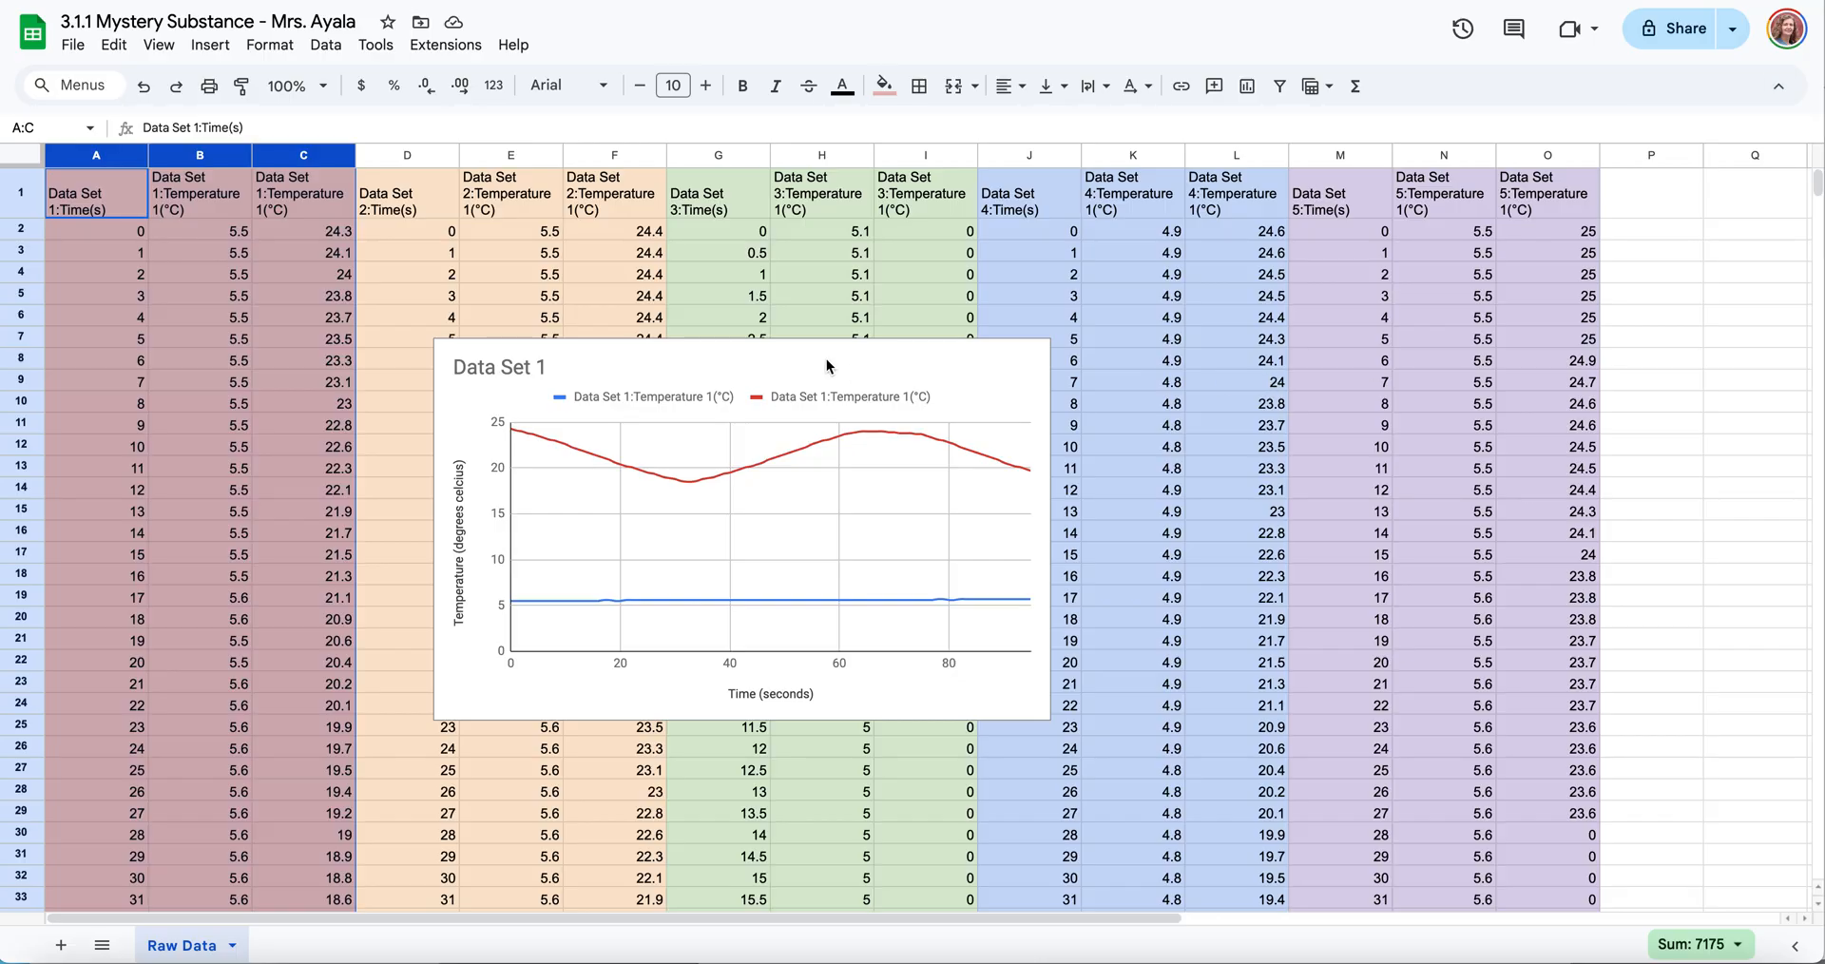
Move the Data Set 1 chart off the data to the empty cells in columns P to U near row 1 and deselect it
{"action": "left_click_drag", "start_coordinate": [785, 363], "coordinate": [1524, 227]}
{"action": "left_click", "coordinate": [882, 297]}
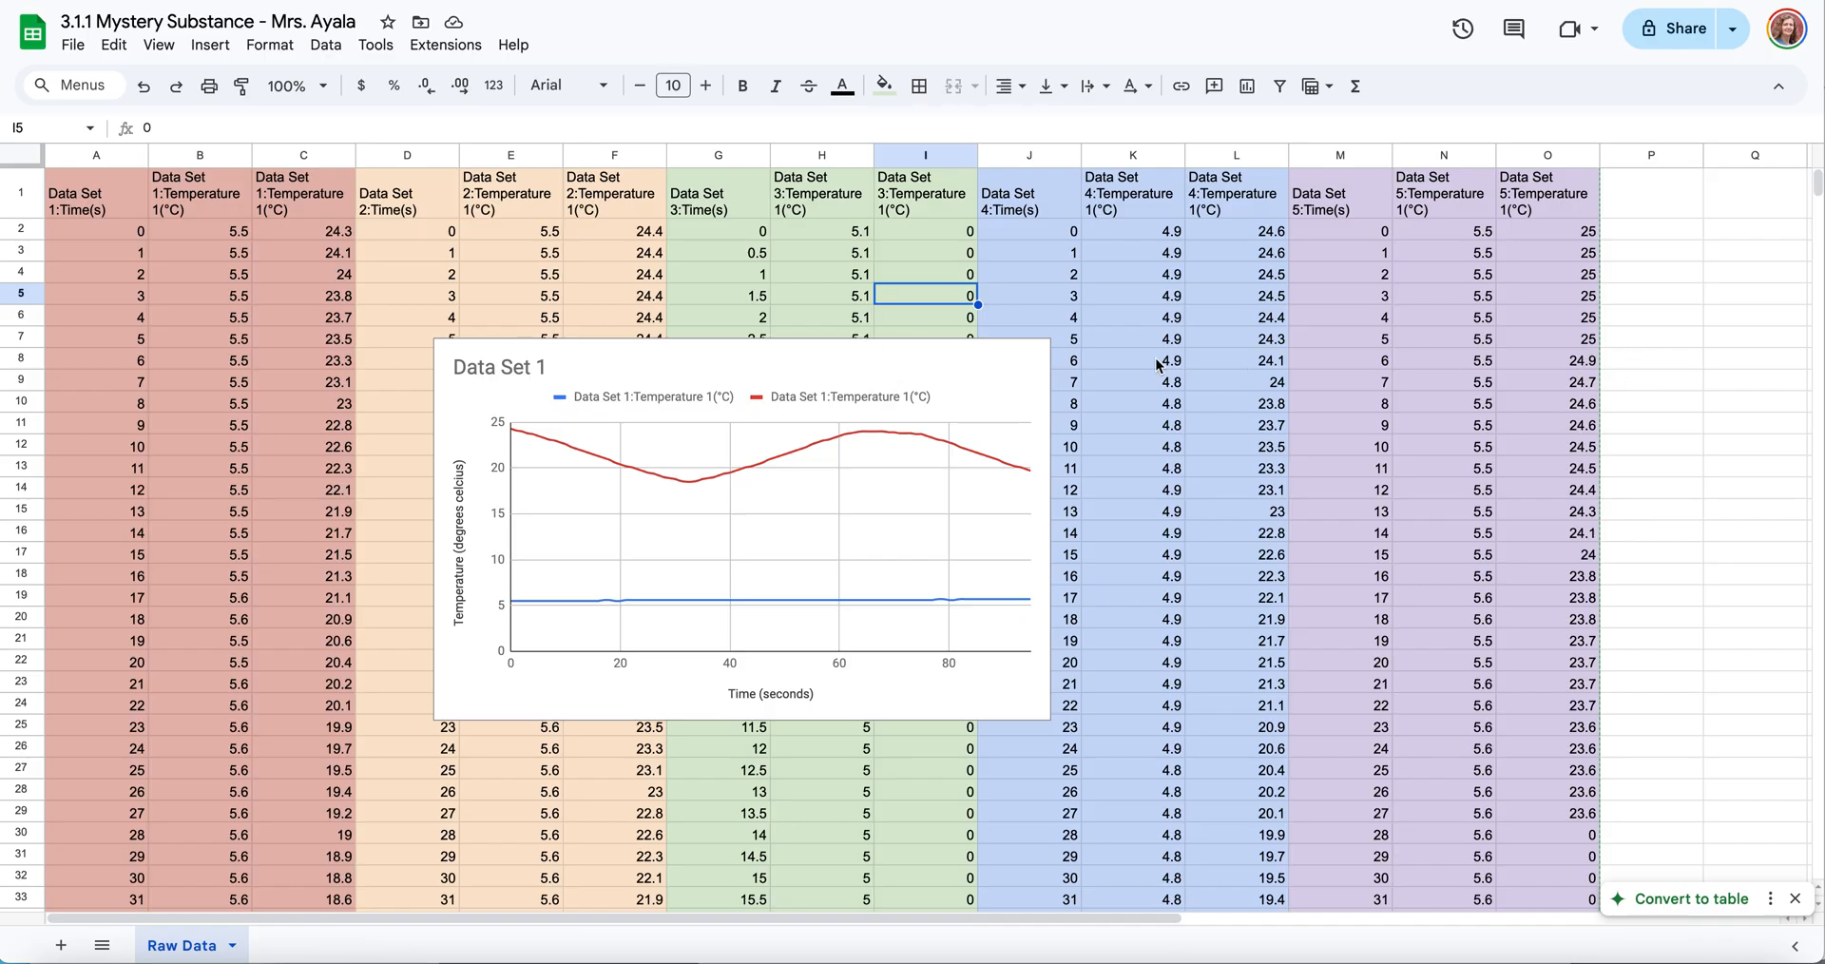
{"action": "left_click", "coordinate": [960, 355]}
{"action": "left_click_drag", "start_coordinate": [986, 366], "coordinate": [1678, 234]}
{"action": "scroll", "coordinate": [1650, 645], "scroll_direction": "right", "scroll_amount": 5}
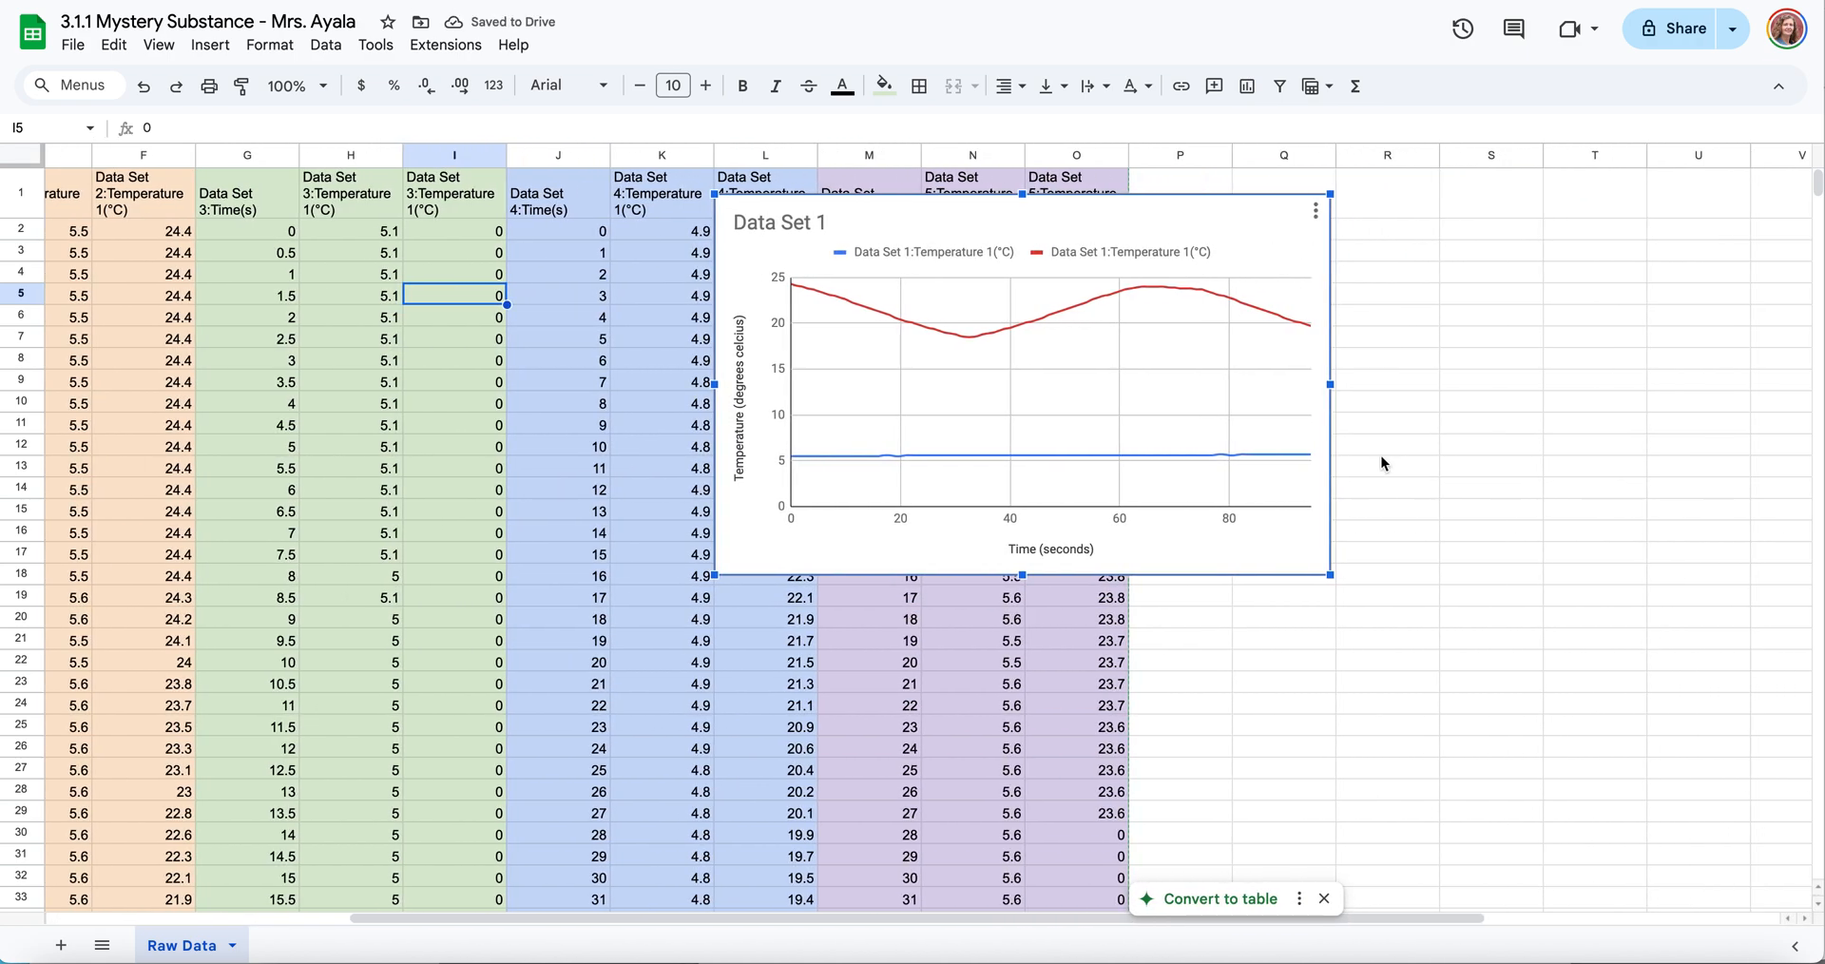
{"action": "left_click_drag", "start_coordinate": [1059, 212], "coordinate": [1519, 214]}
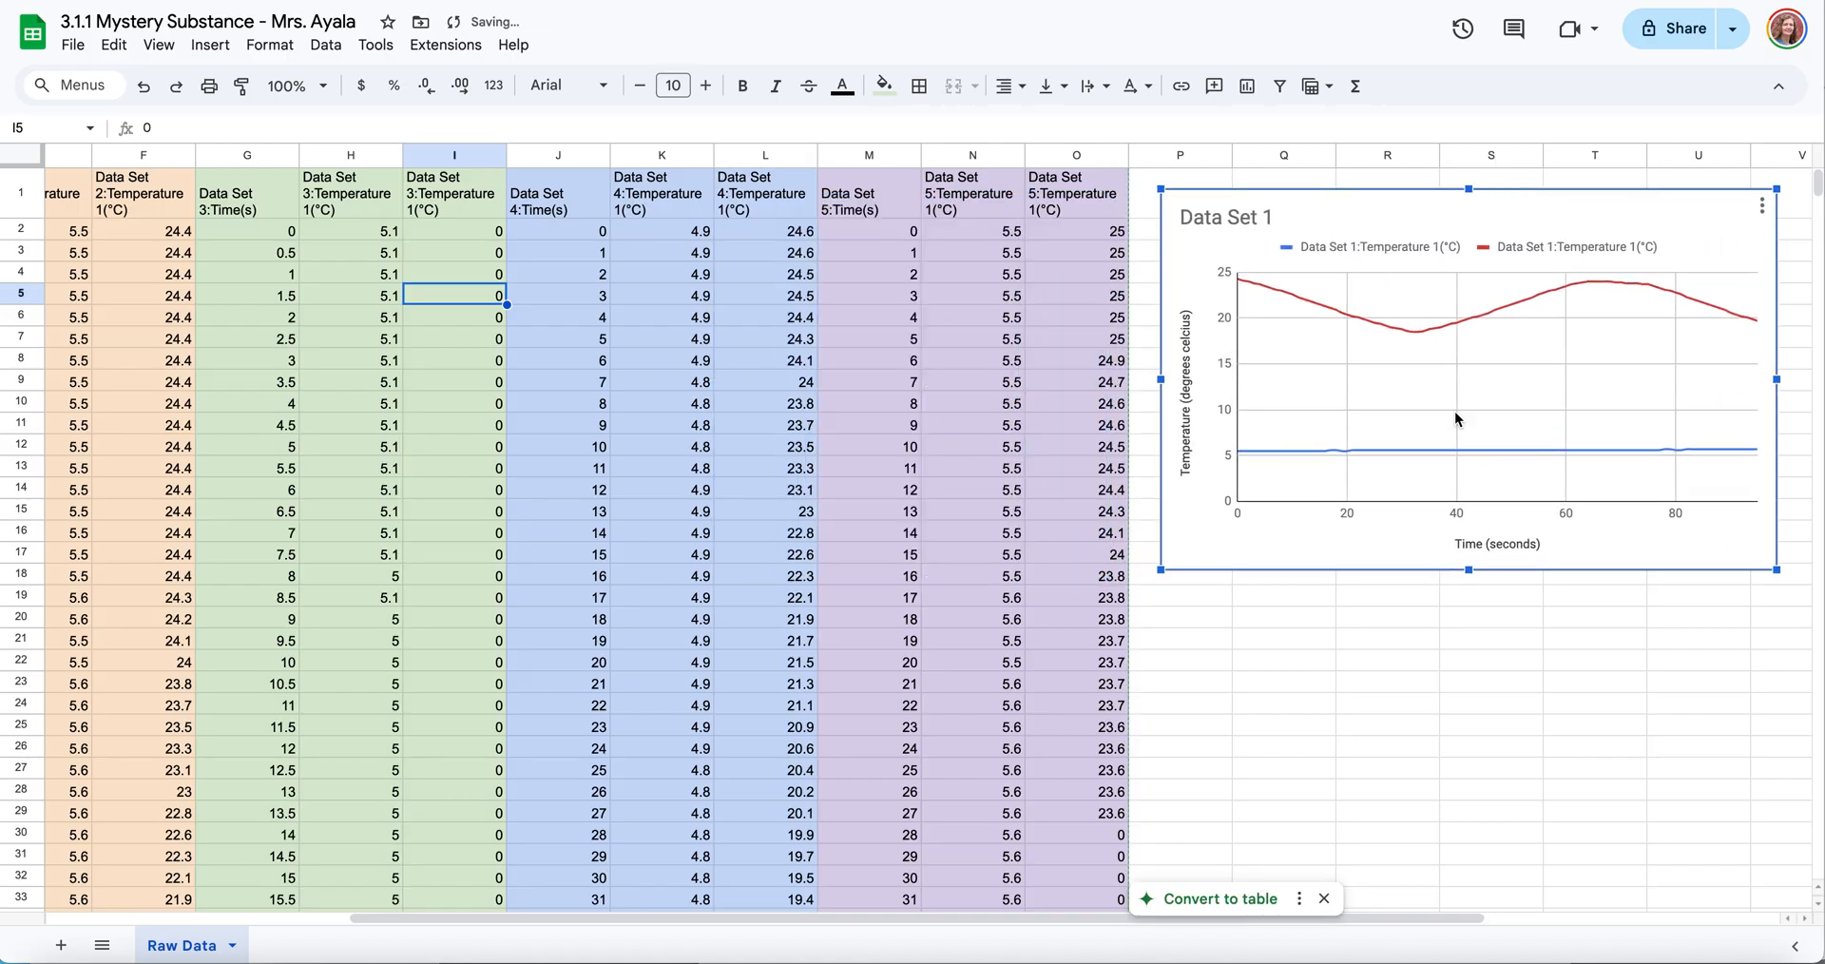
{"action": "left_click", "coordinate": [1446, 688]}
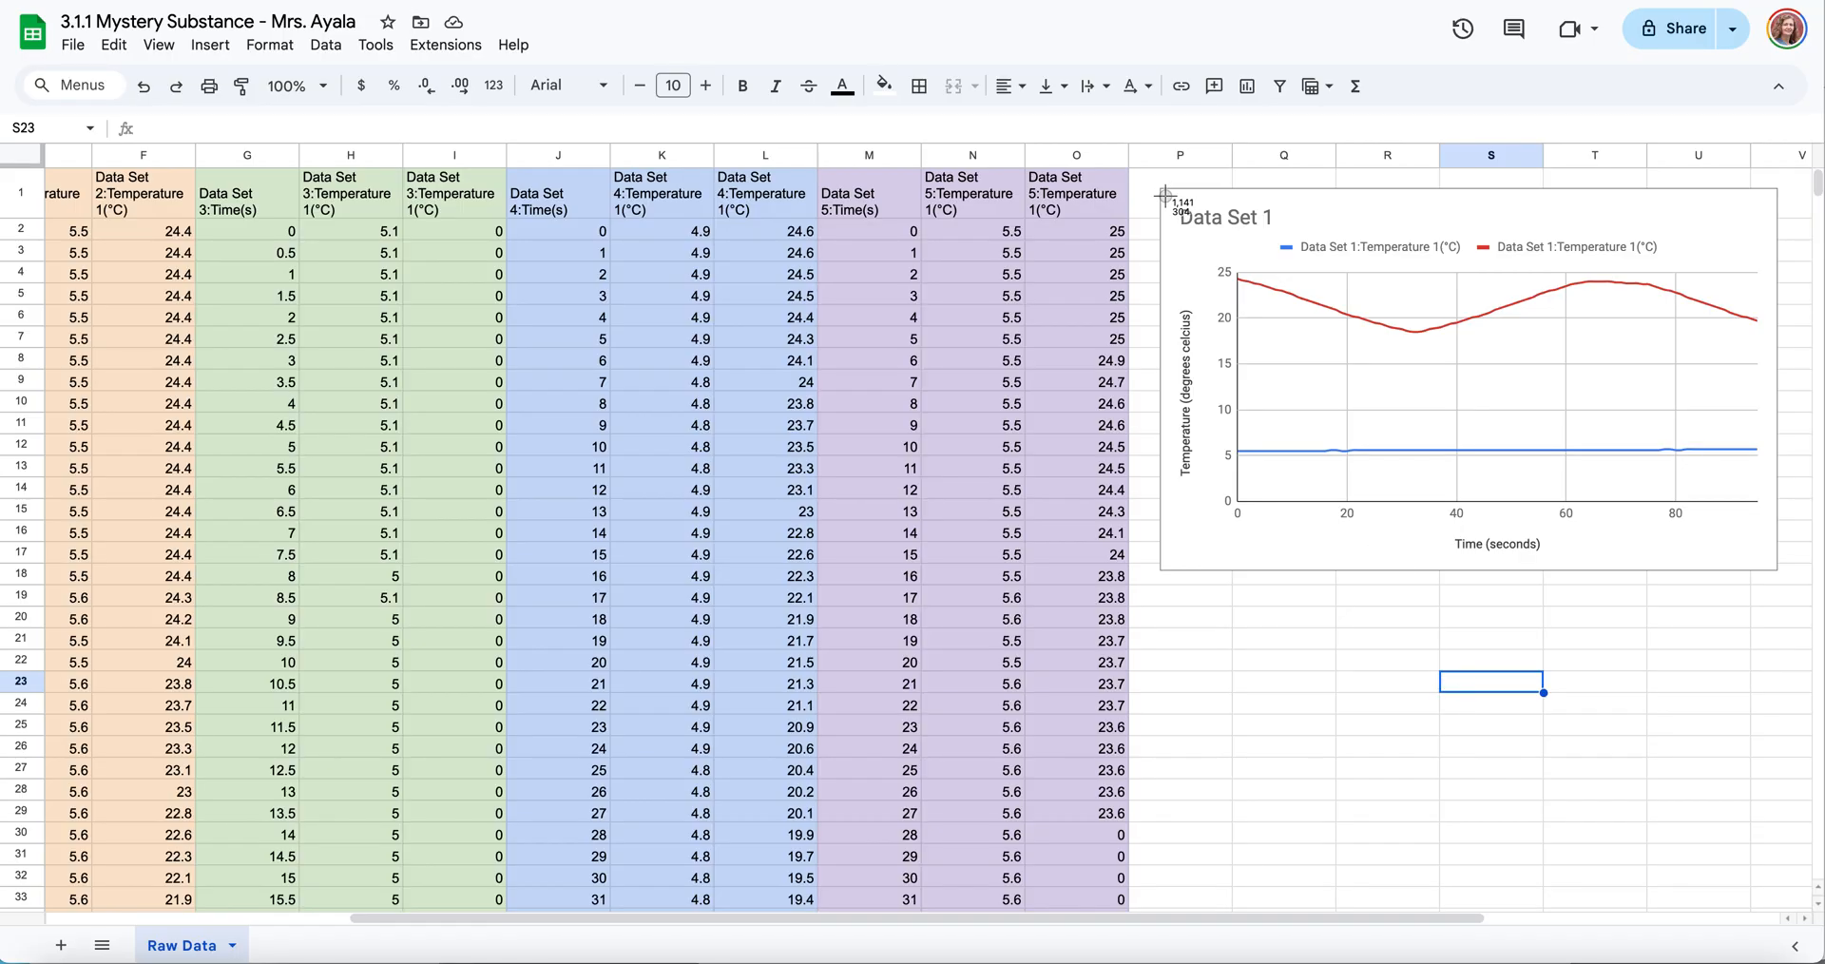
Capture a screenshot of the Data Set 1 chart and paste it beside "Data set 1 (Step 10)" in the Word assignment document
{"action": "left_click_drag", "start_coordinate": [1165, 195], "coordinate": [1774, 569]}
{"action": "key", "text": "ctrl+Tab"}
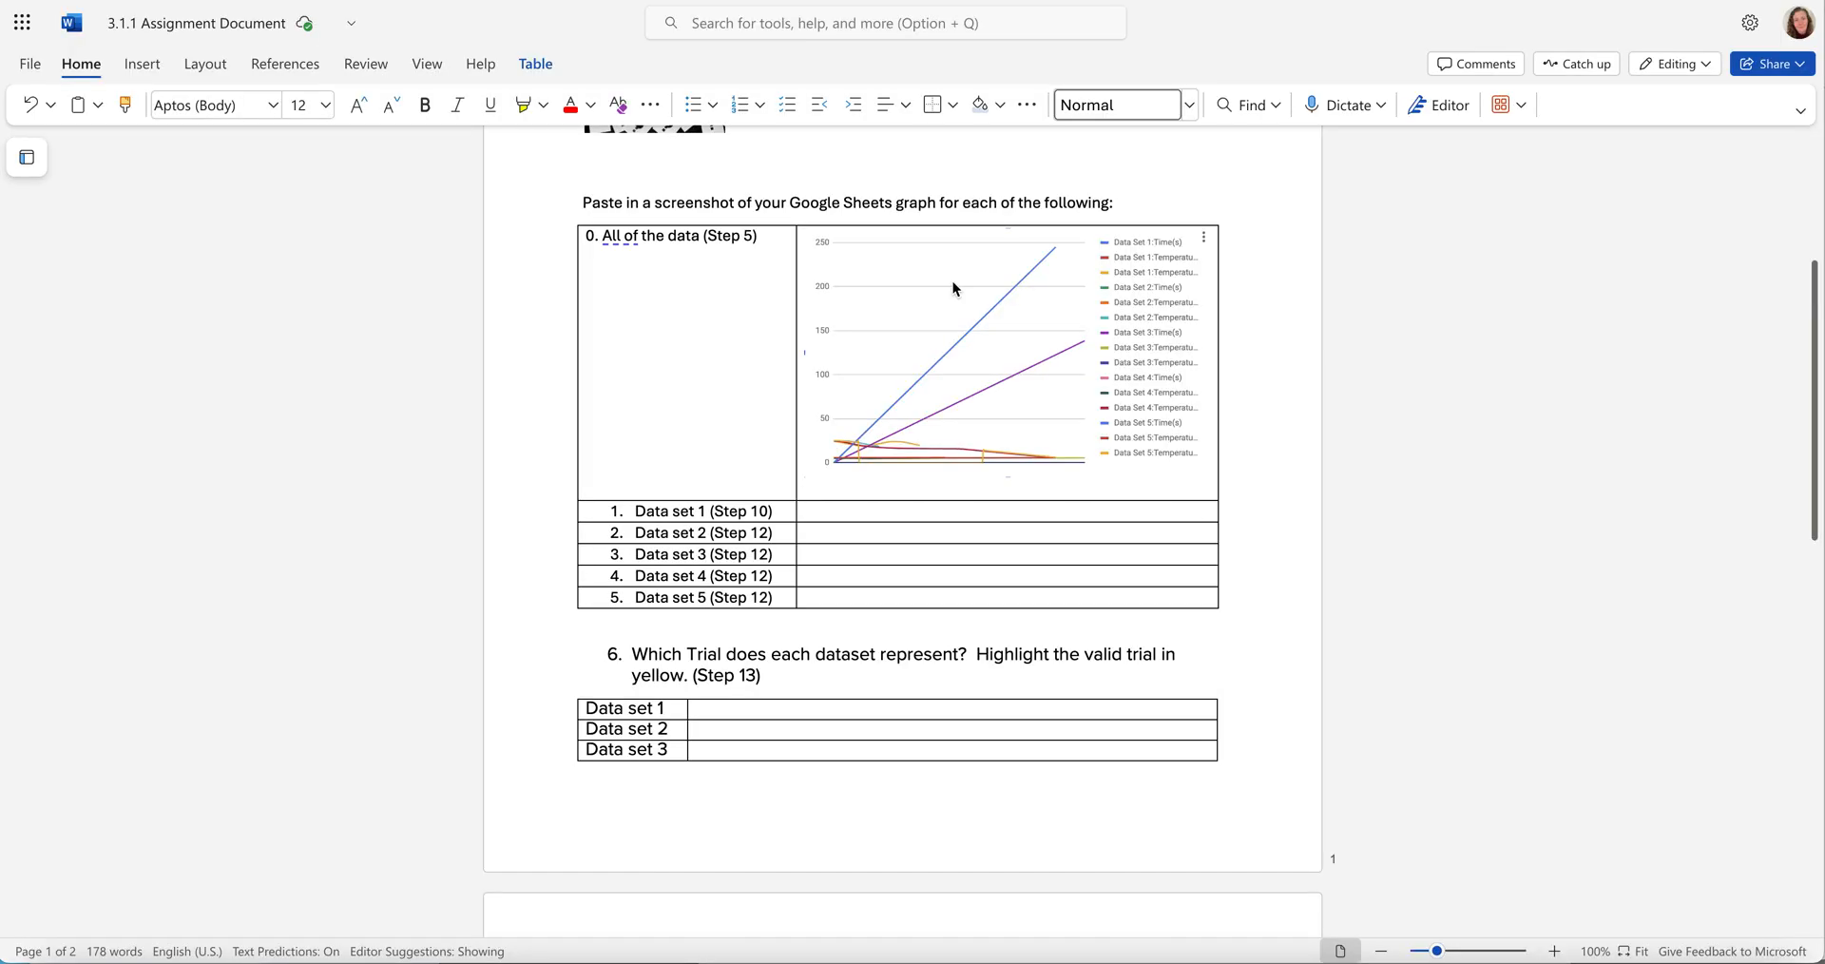
{"action": "left_click", "coordinate": [876, 512]}
{"action": "key", "text": "ctrl+v"}
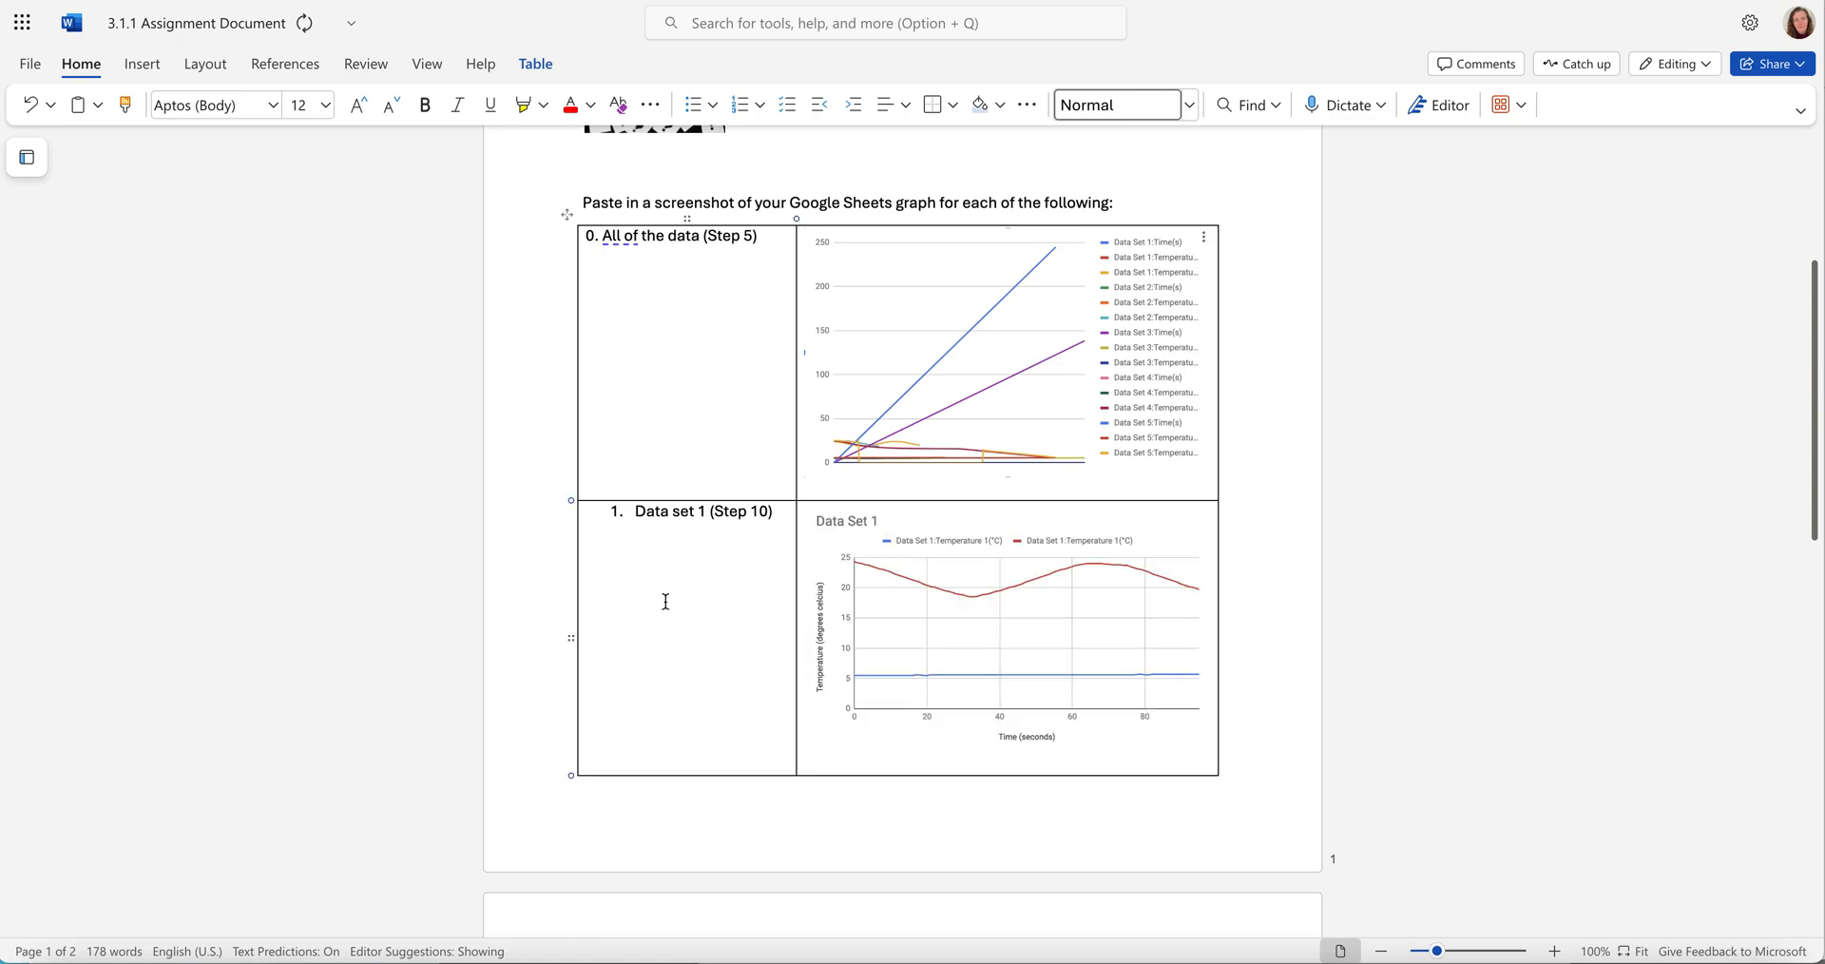
Read the "What went wrong with the trials?" section on the course page and examine the Data Set 1 chart in Google Sheets
{"action": "scroll", "coordinate": [666, 602], "scroll_direction": "down", "scroll_amount": 1}
{"action": "scroll", "coordinate": [666, 602], "scroll_direction": "down", "scroll_amount": 3}
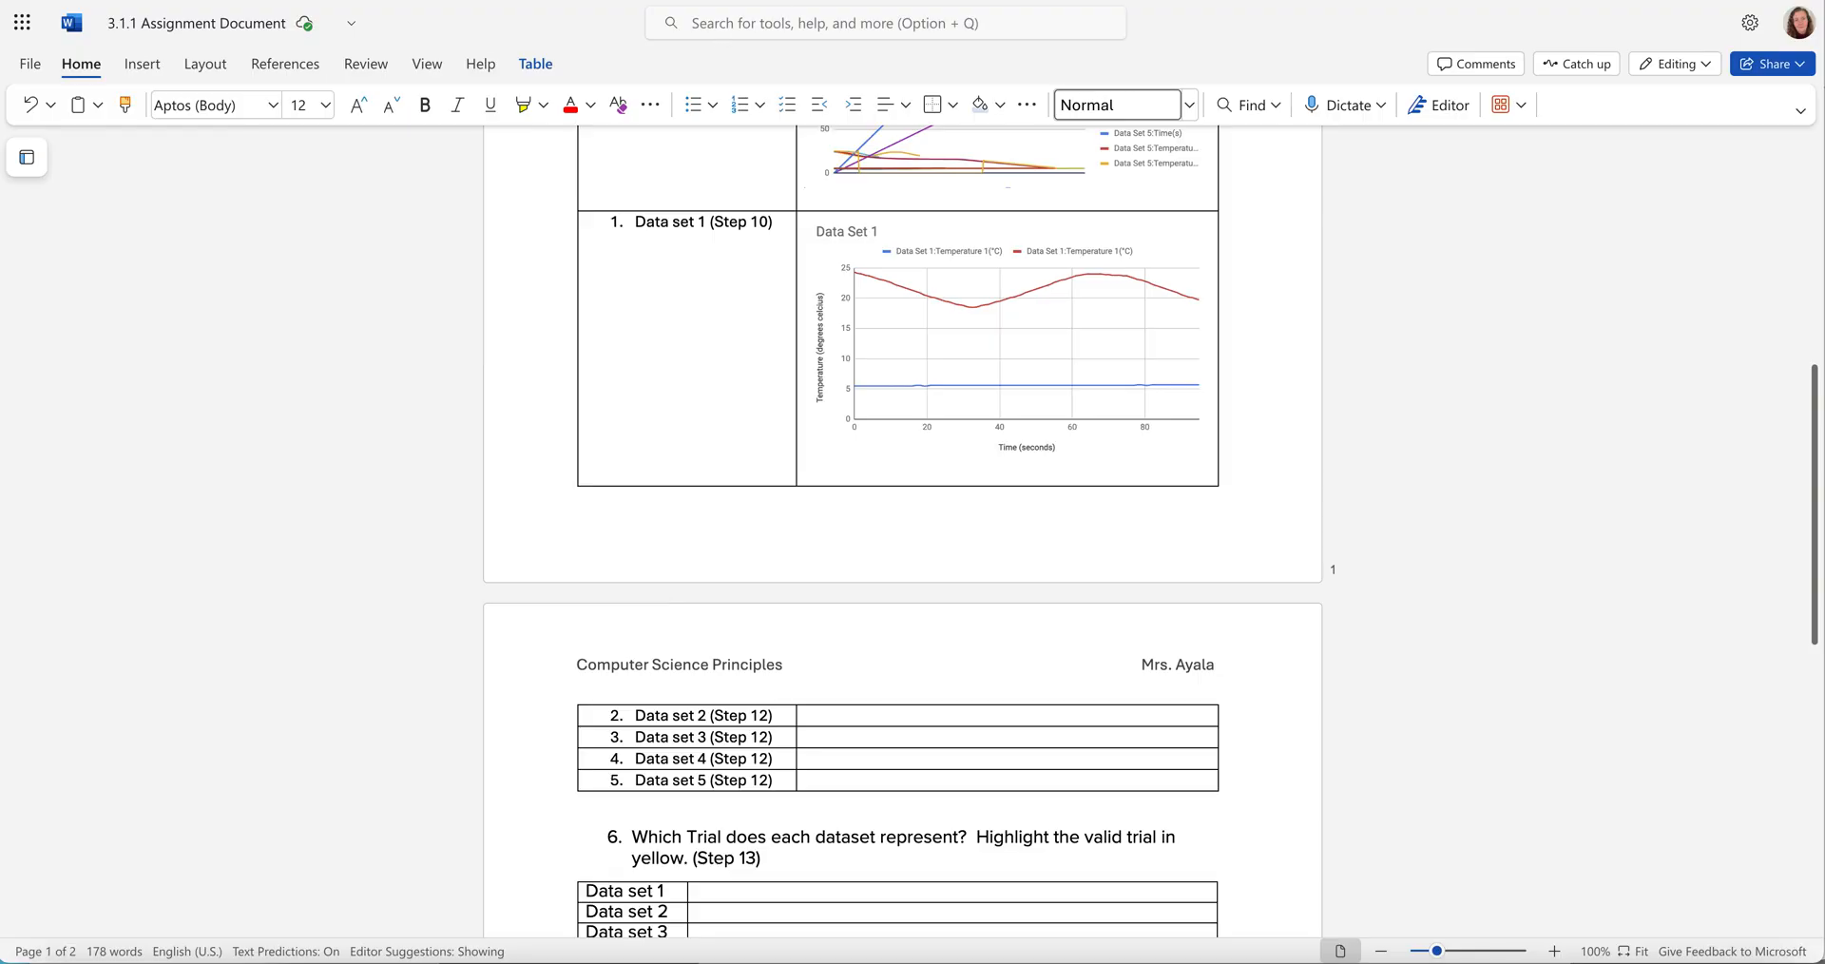
{"action": "left_click", "coordinate": [837, 0]}
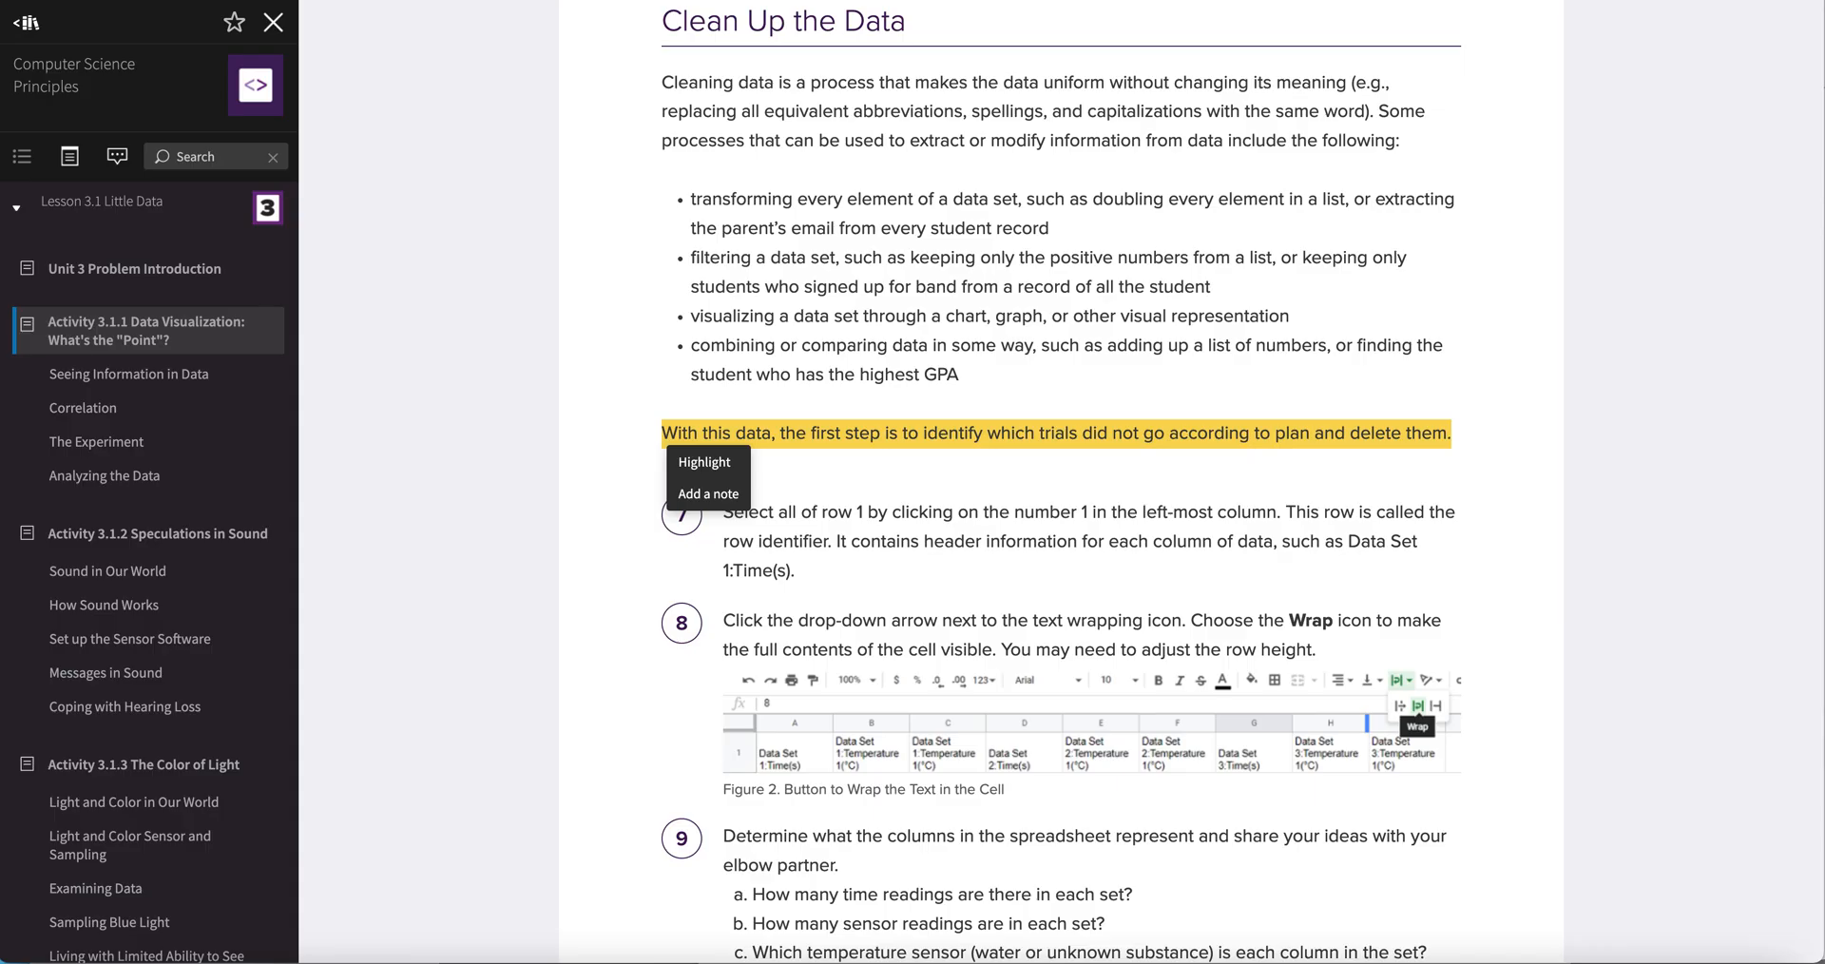
{"action": "left_click", "coordinate": [758, 2]}
{"action": "scroll", "coordinate": [521, 516], "scroll_direction": "up", "scroll_amount": 5}
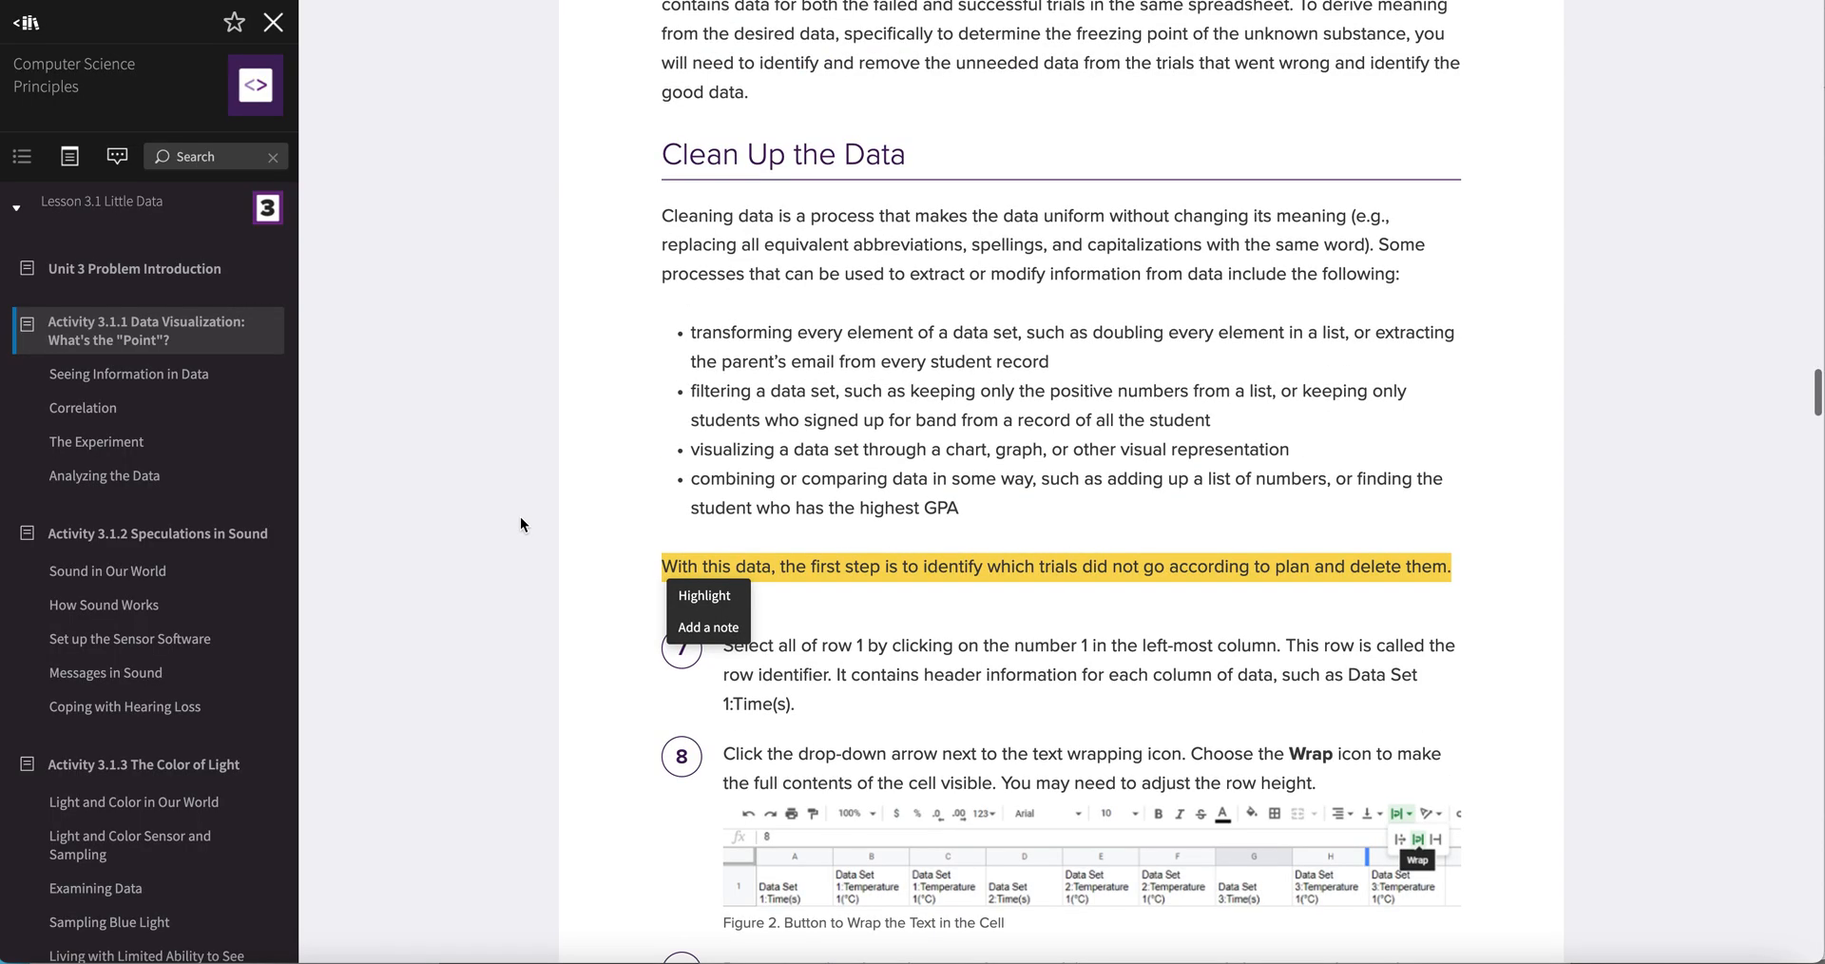
{"action": "scroll", "coordinate": [626, 352], "scroll_direction": "up", "scroll_amount": 4}
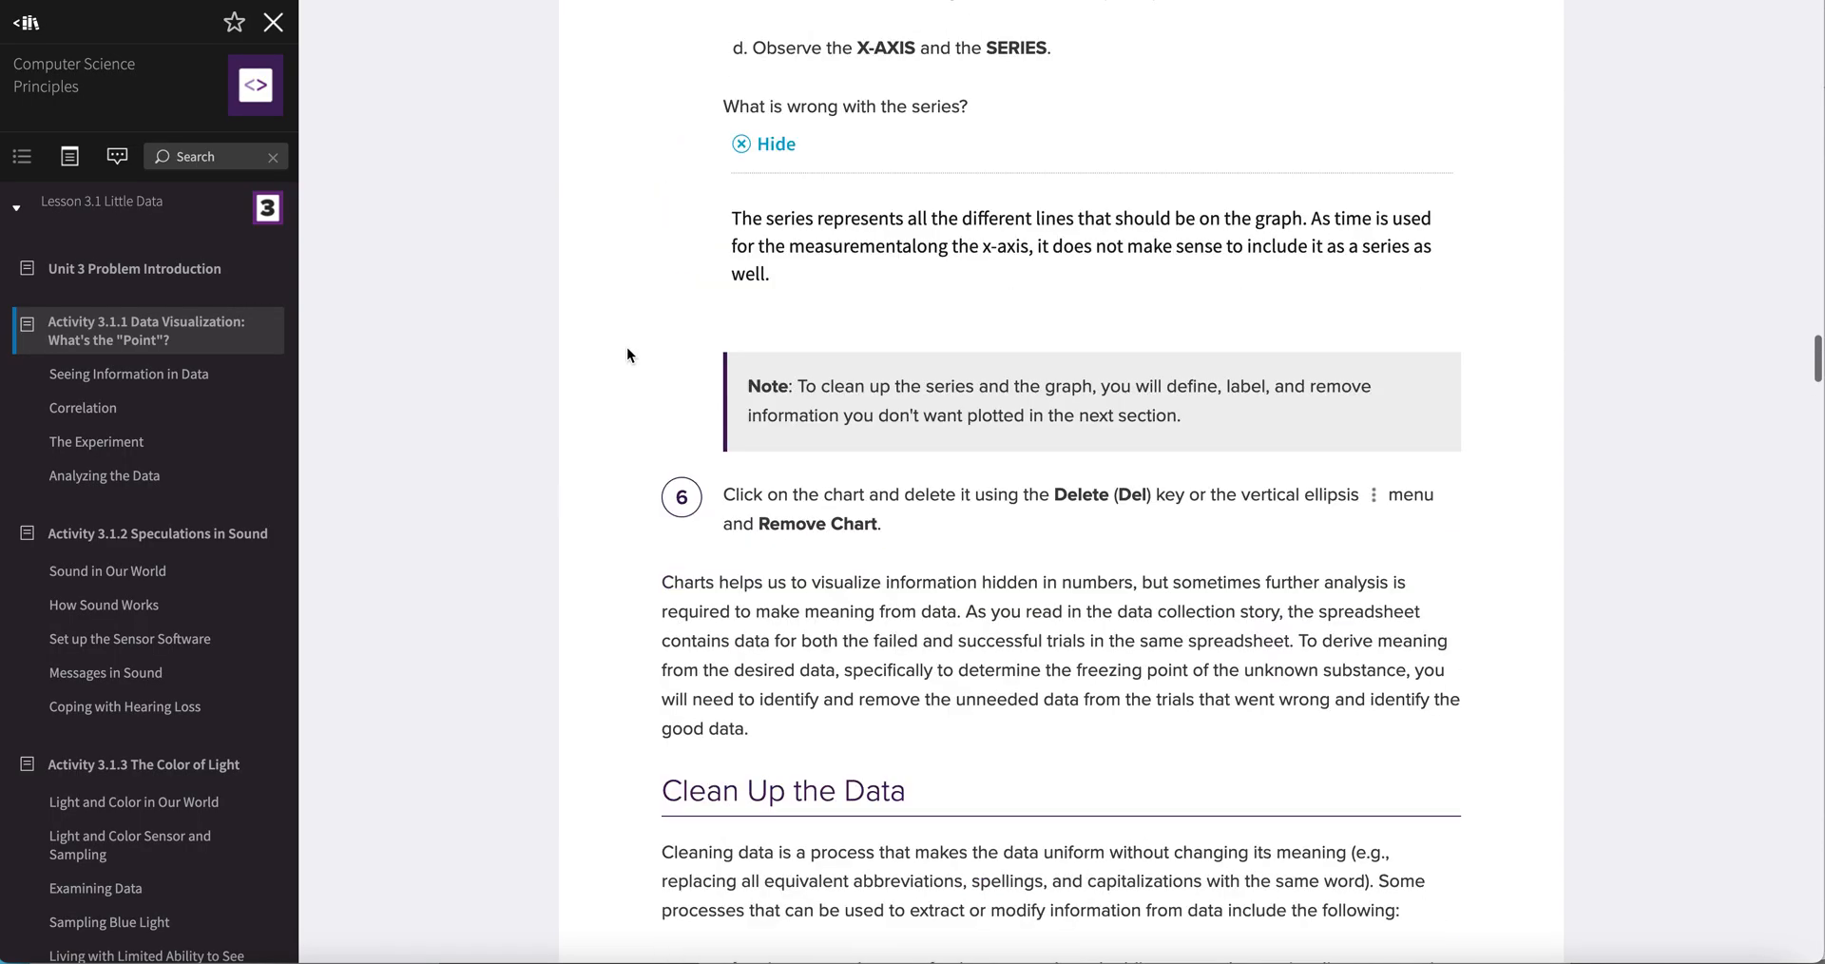
{"action": "scroll", "coordinate": [625, 356], "scroll_direction": "up", "scroll_amount": 8}
{"action": "scroll", "coordinate": [627, 355], "scroll_direction": "up", "scroll_amount": 15}
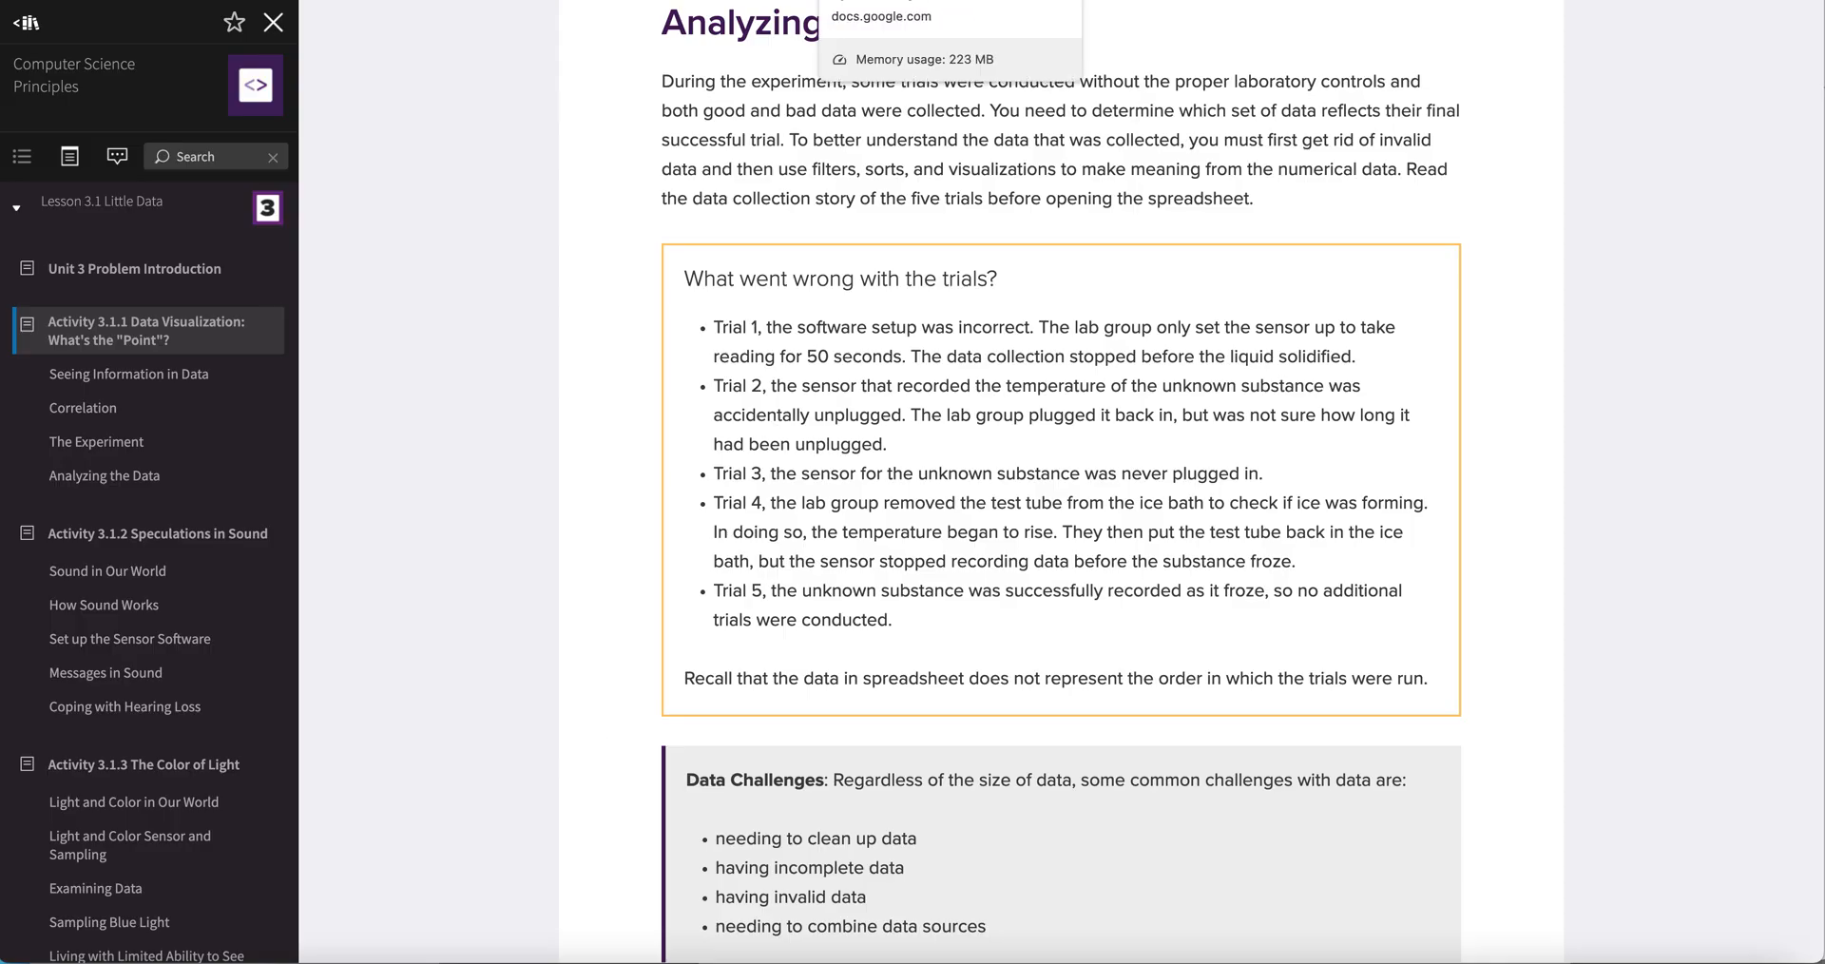
{"action": "left_click", "coordinate": [870, 0]}
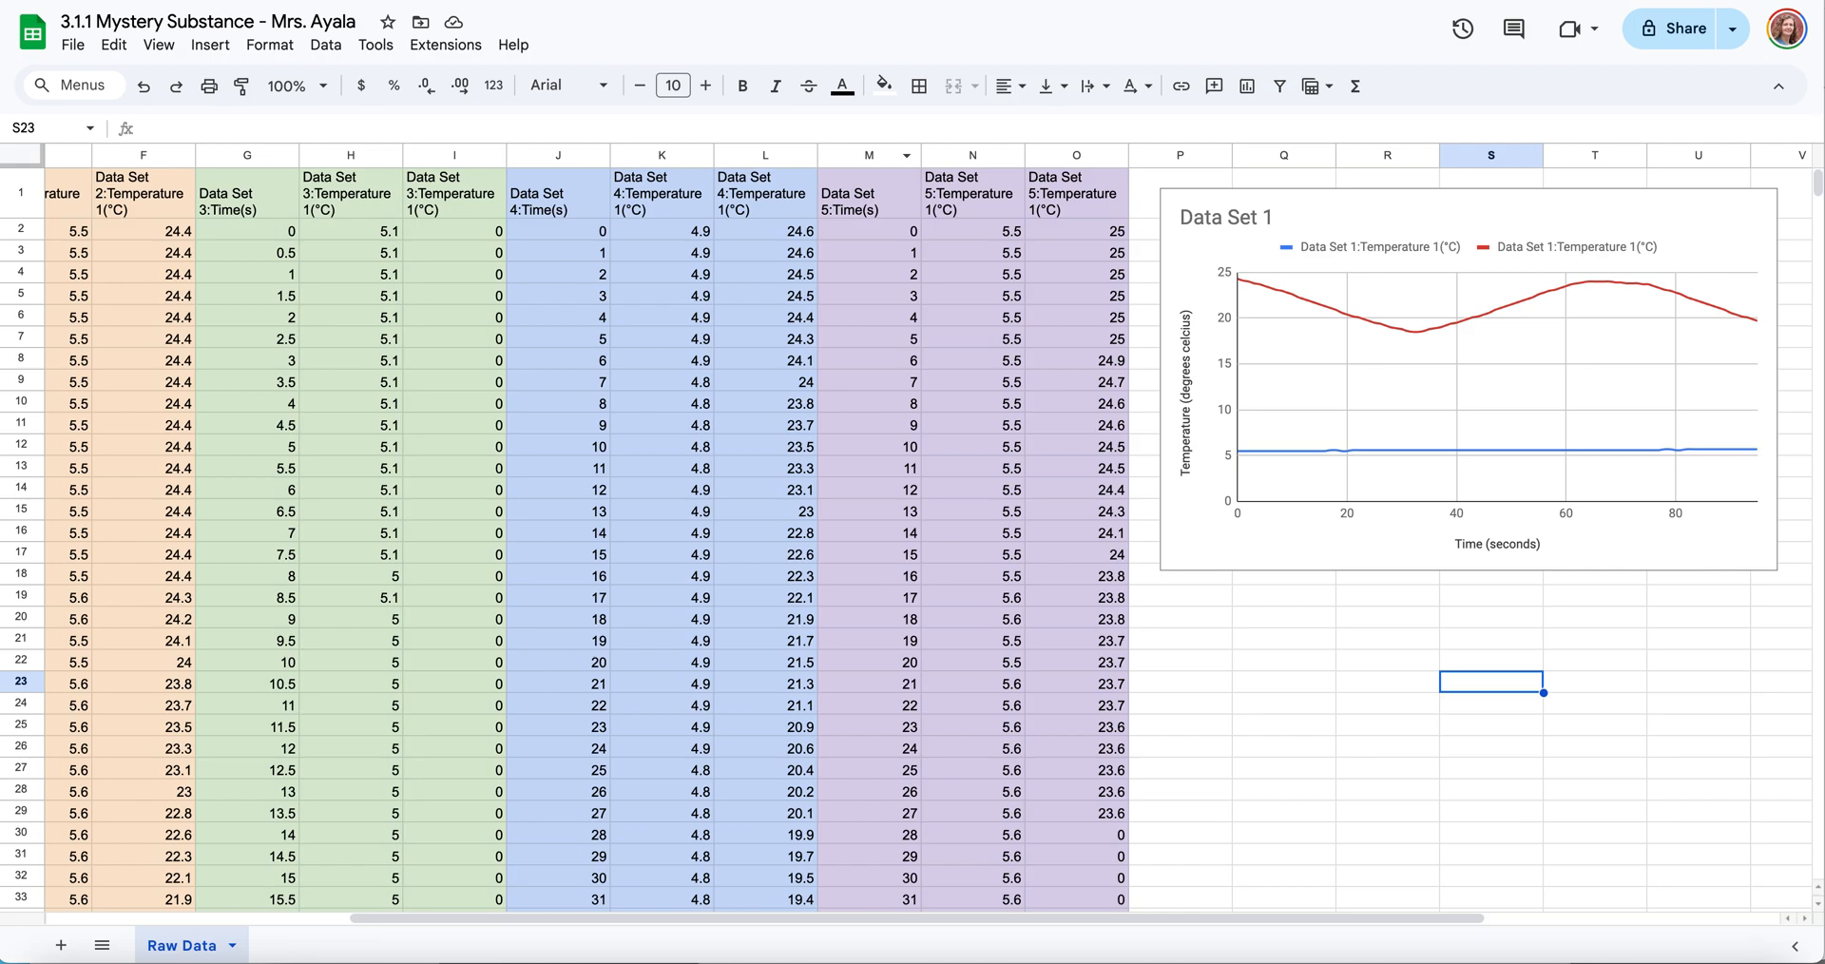
{"action": "left_click", "coordinate": [960, 0]}
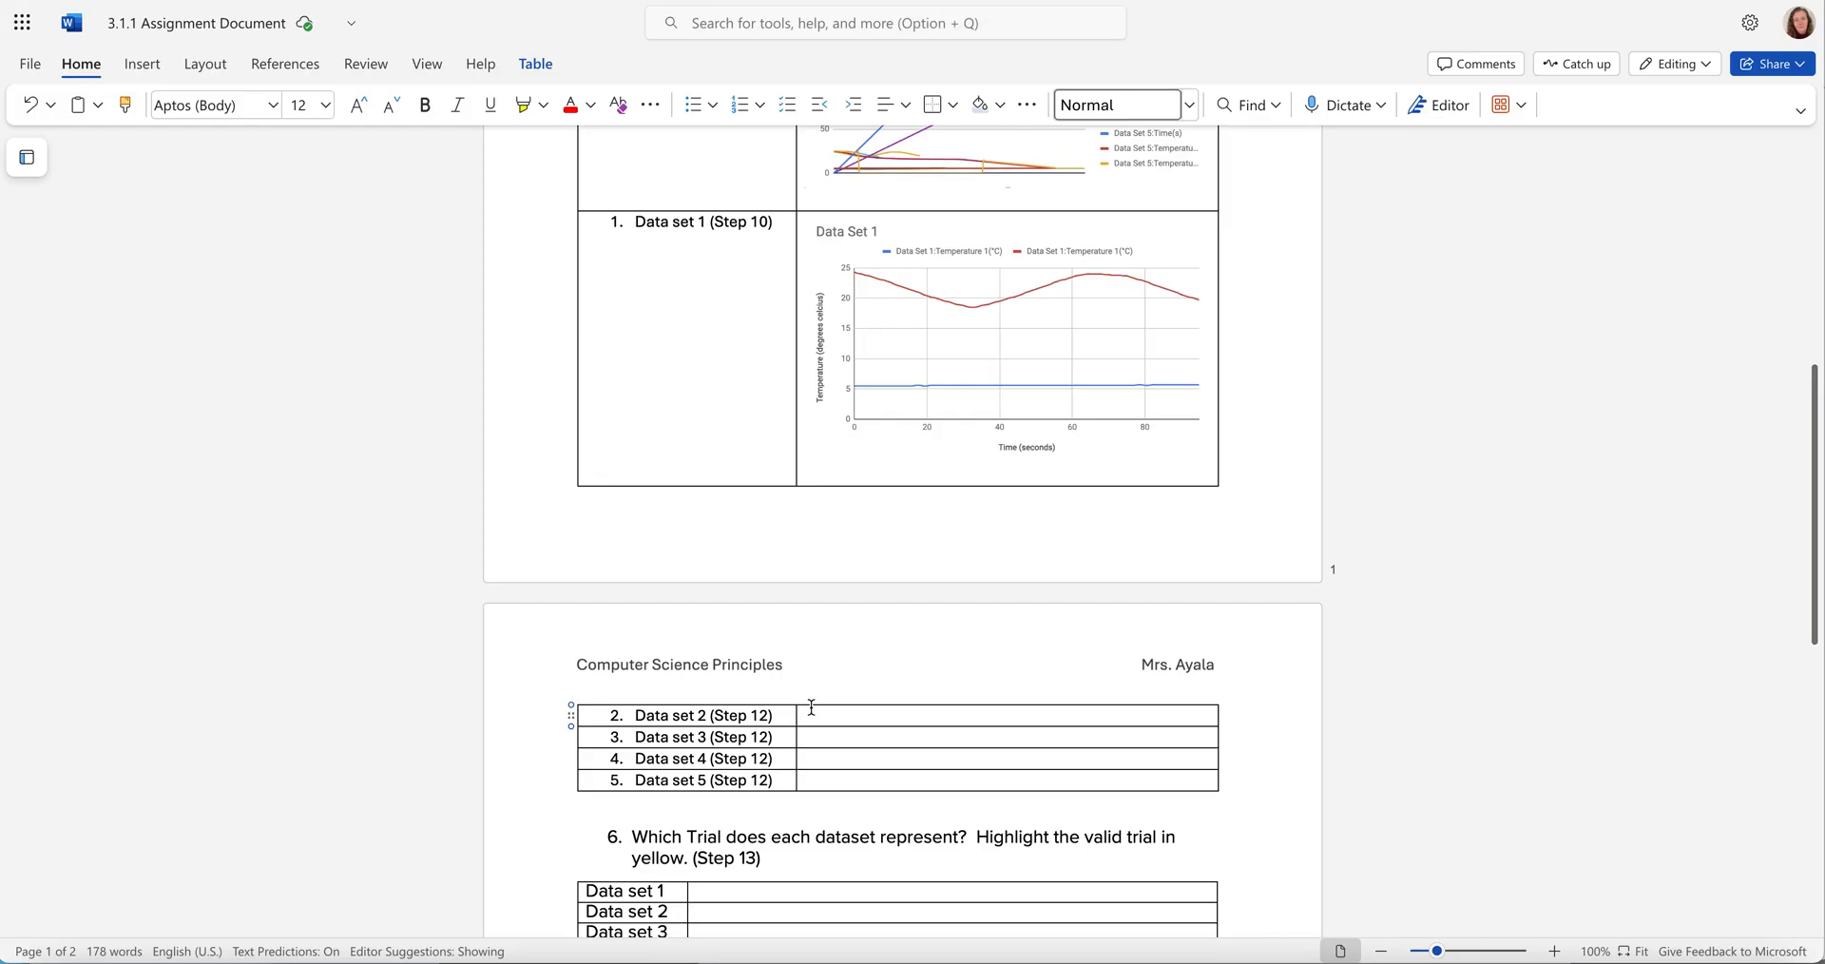
{"action": "left_click", "coordinate": [757, 893]}
{"action": "scroll", "coordinate": [526, 835], "scroll_direction": "down", "scroll_amount": 1}
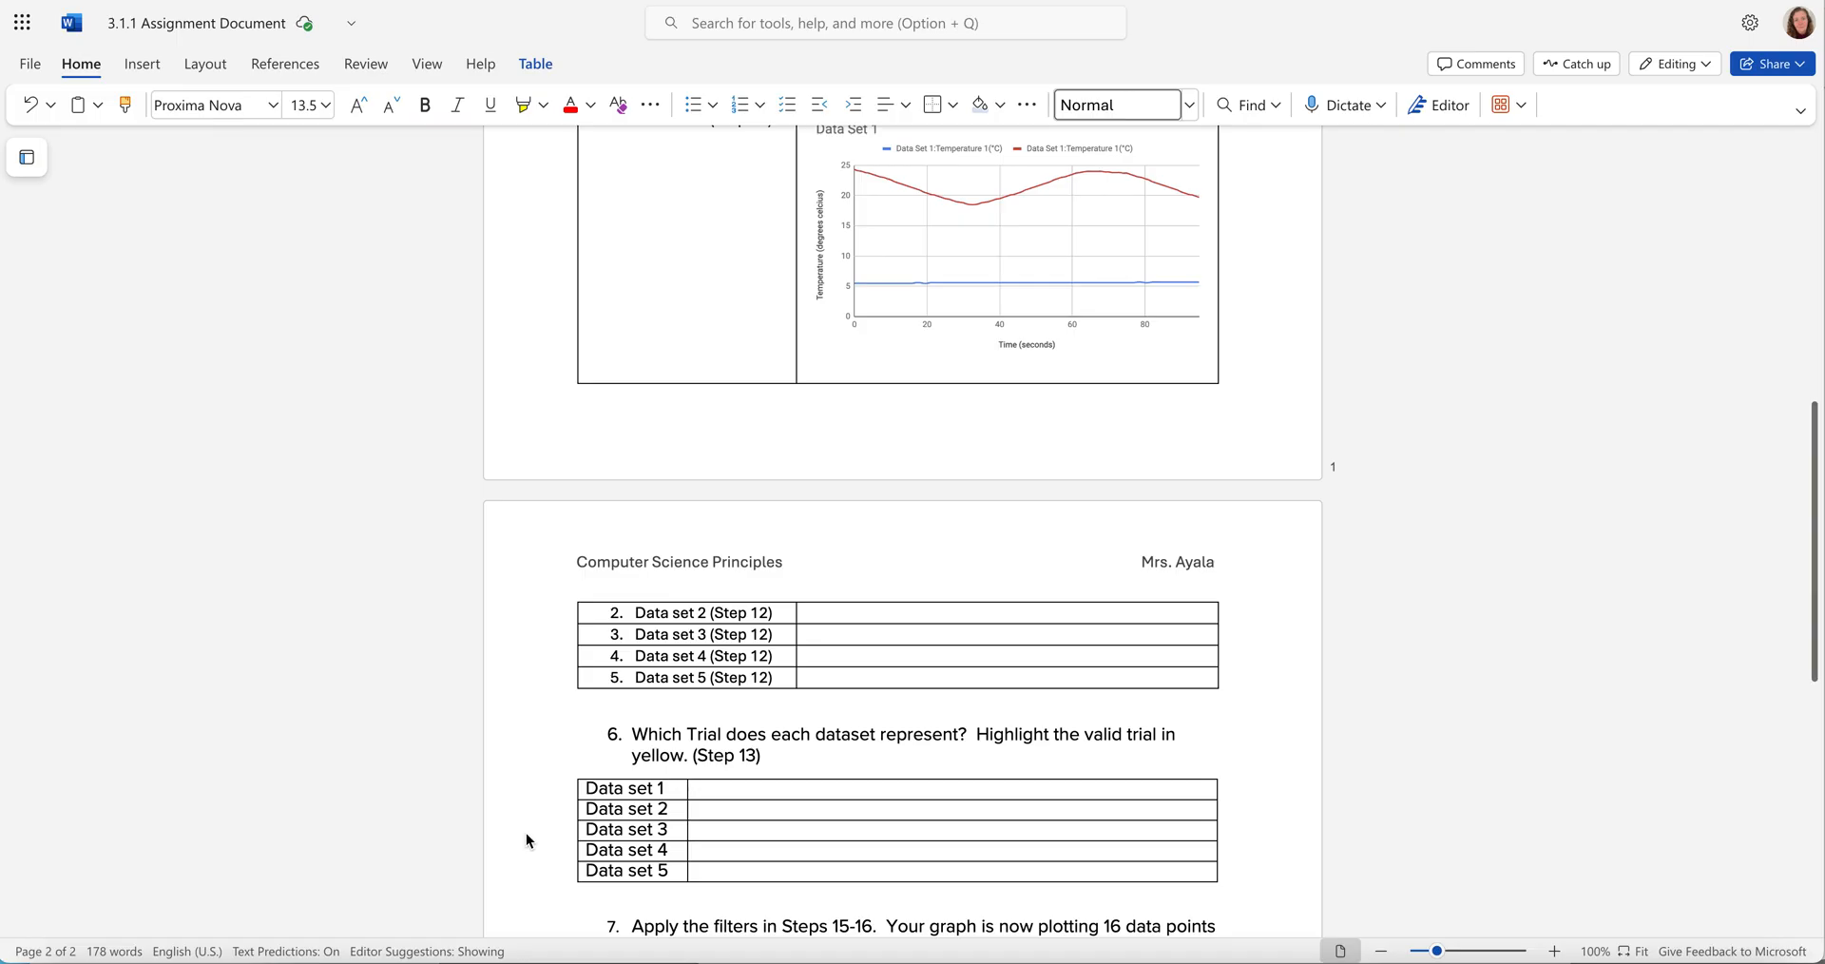
{"action": "type", "text": "Trial xx :"}
{"action": "left_click_drag", "start_coordinate": [770, 788], "coordinate": [695, 788]}
{"action": "key", "text": "BackSpace"}
{"action": "left_click", "coordinate": [523, 725]}
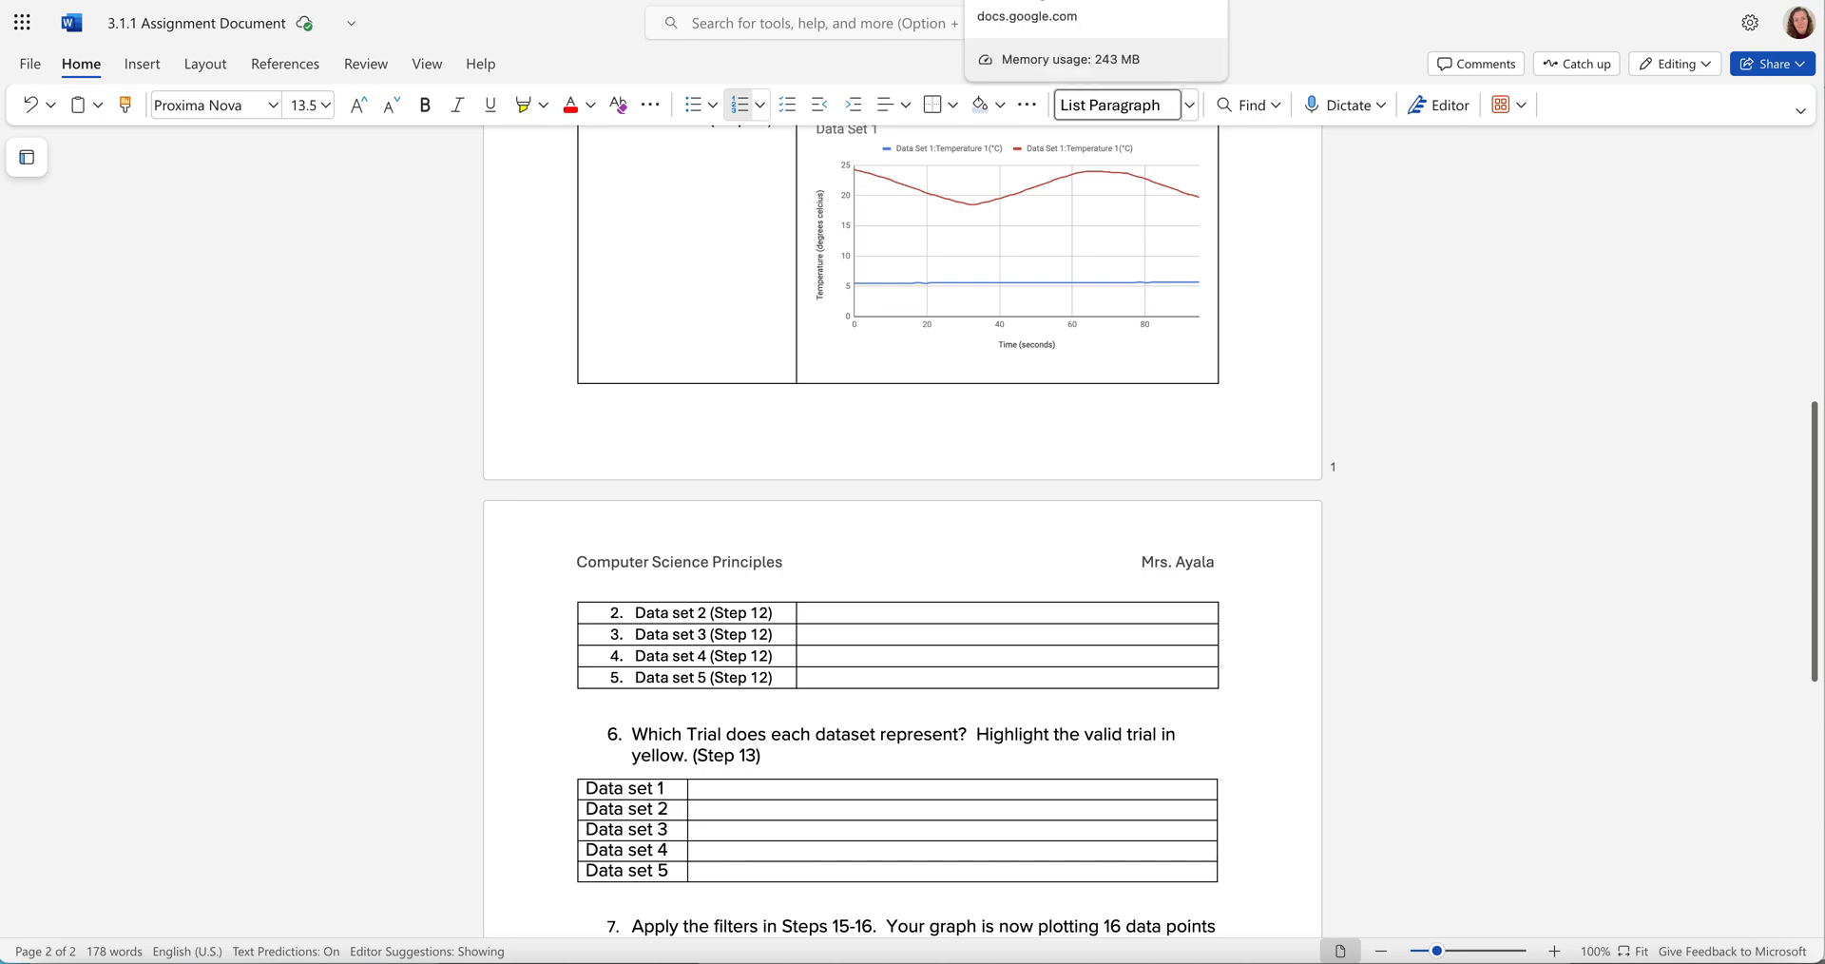
Review steps 10 to 13 of the course page's activity instructions, focusing on step 12 about charting the four remaining trials
{"action": "left_click", "coordinate": [797, 1]}
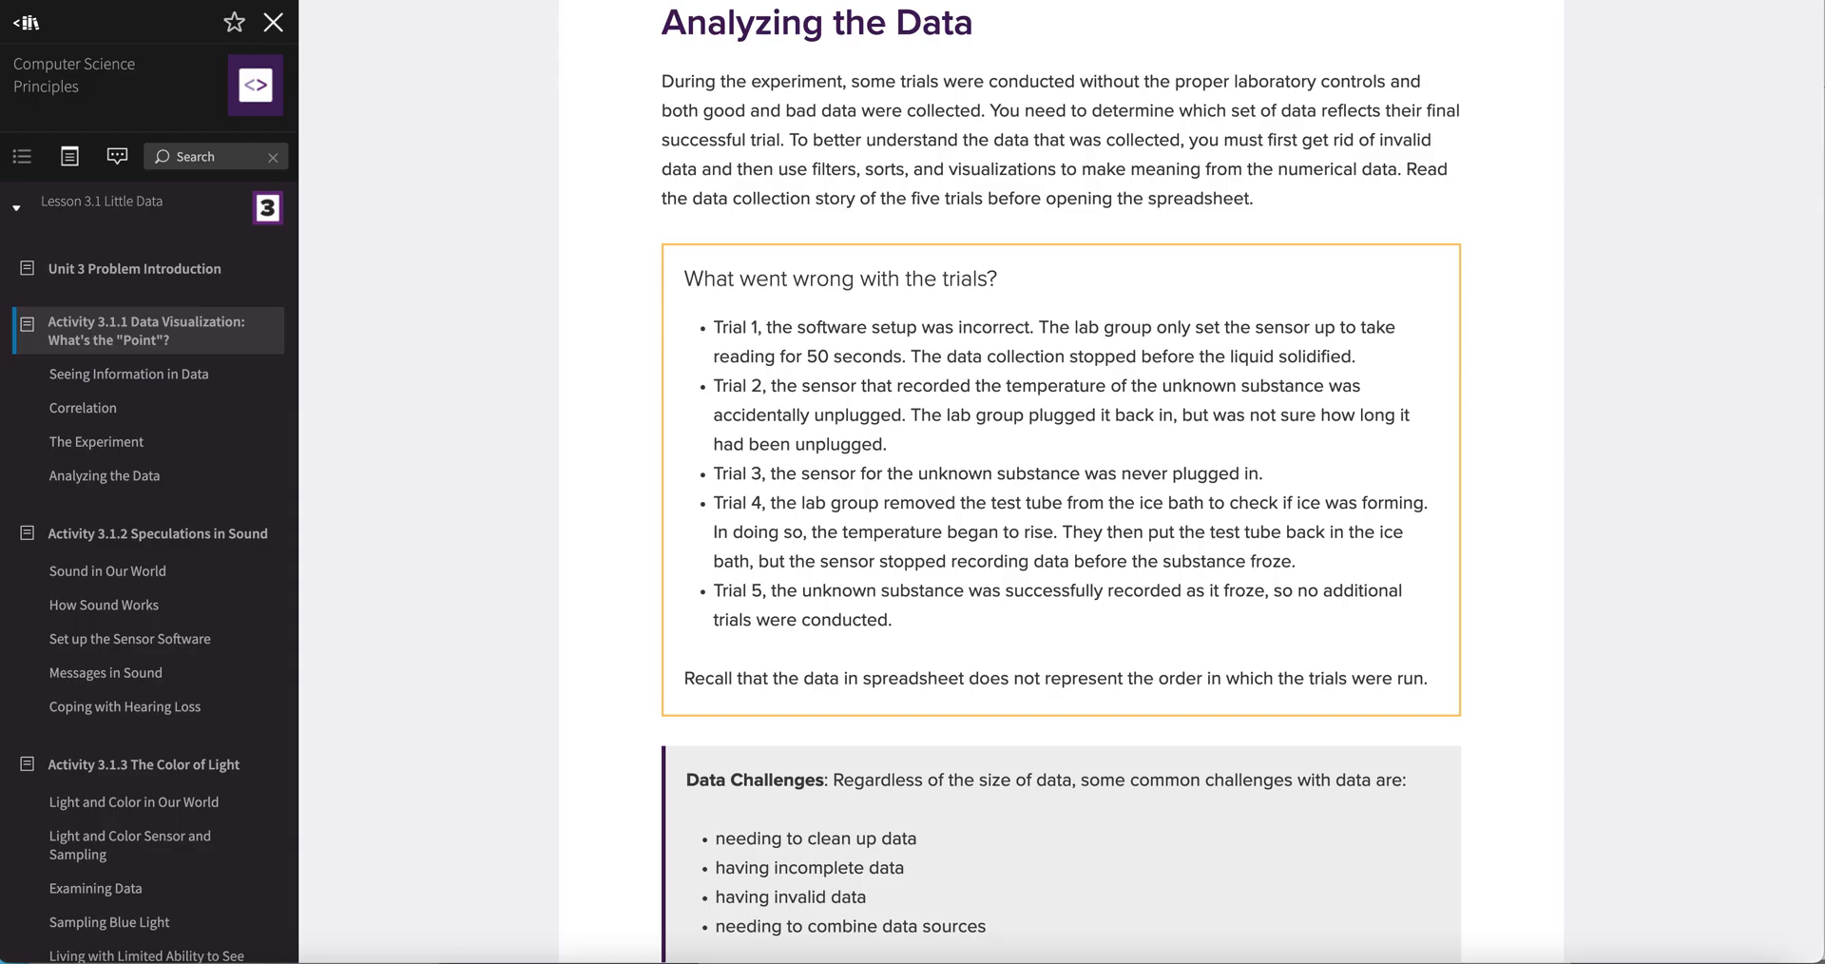
{"action": "scroll", "coordinate": [607, 441], "scroll_direction": "down", "scroll_amount": 10}
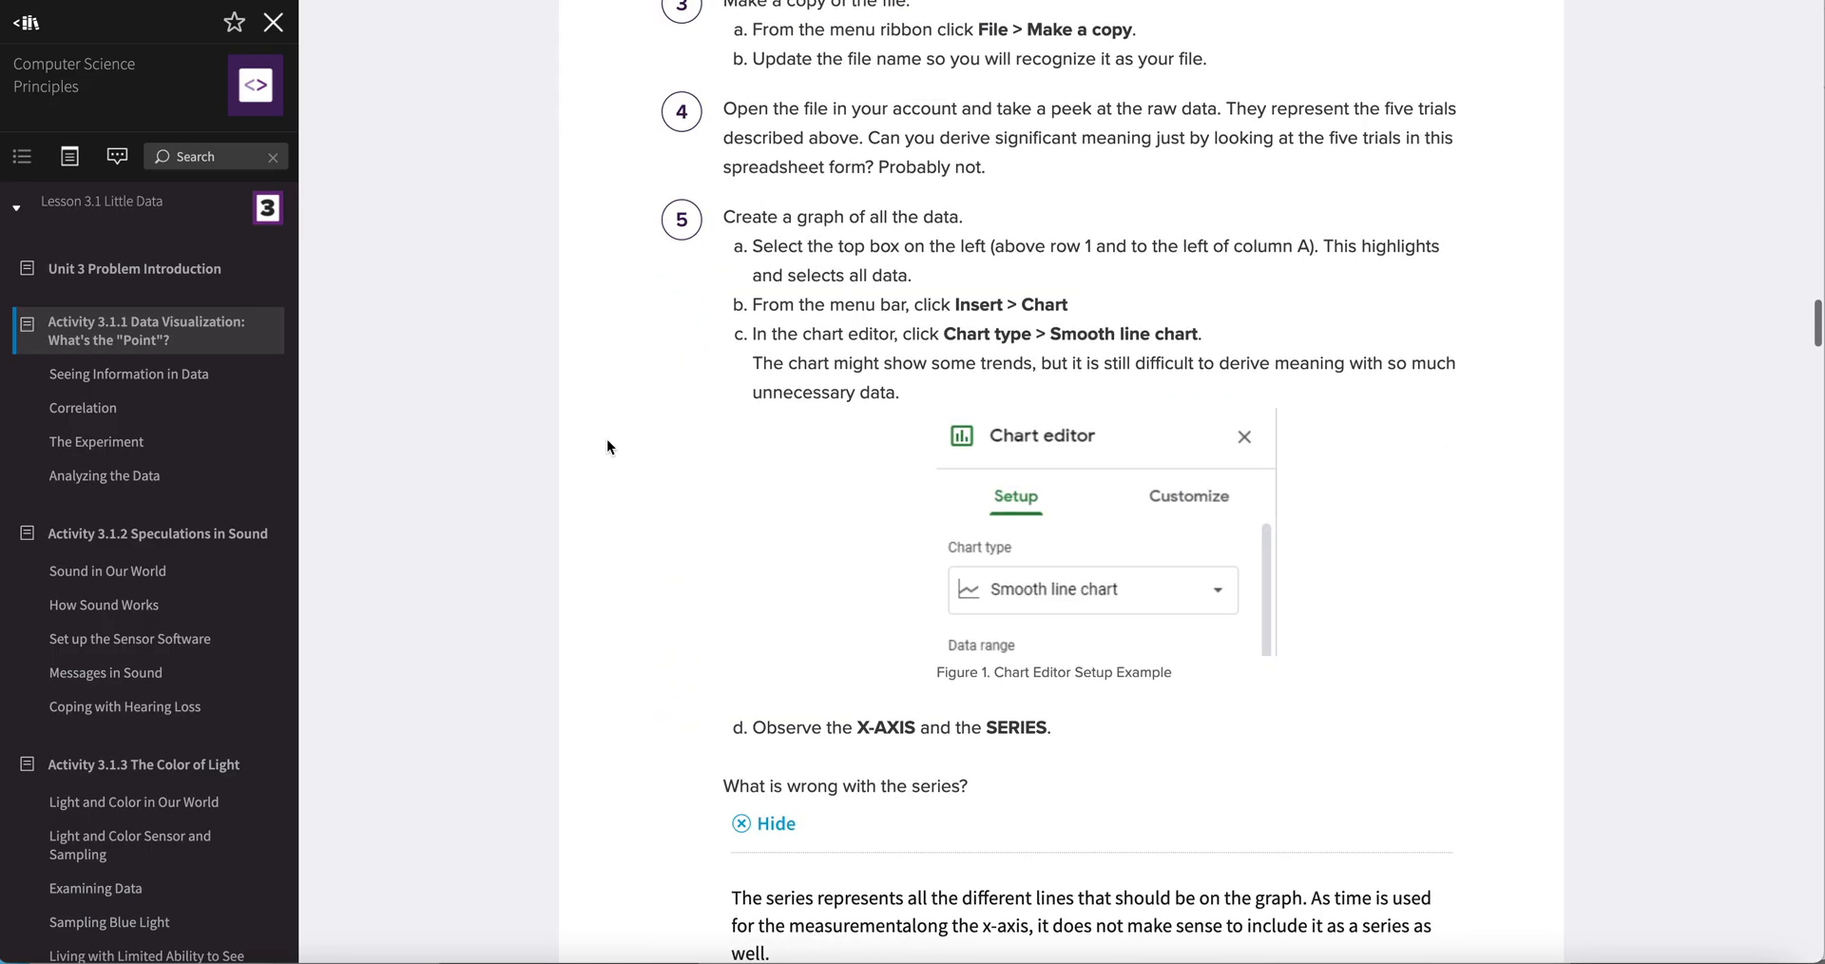
{"action": "scroll", "coordinate": [607, 443], "scroll_direction": "down", "scroll_amount": 15}
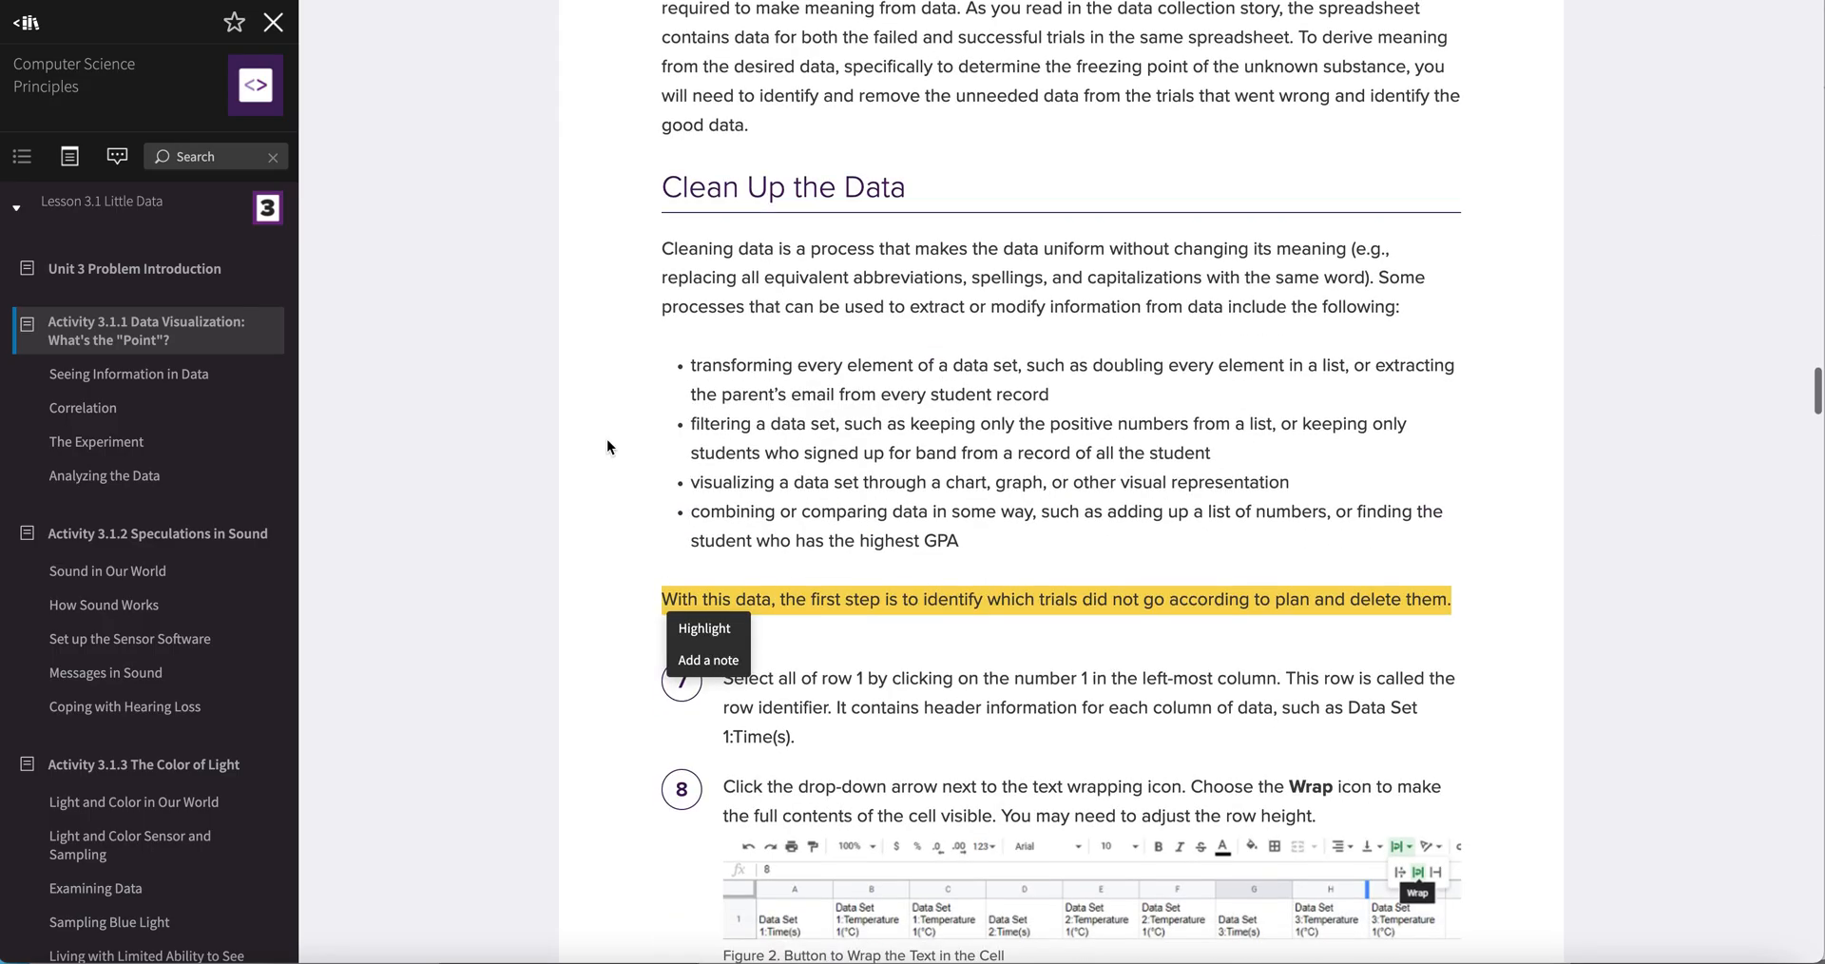
{"action": "scroll", "coordinate": [607, 445], "scroll_direction": "down", "scroll_amount": 5}
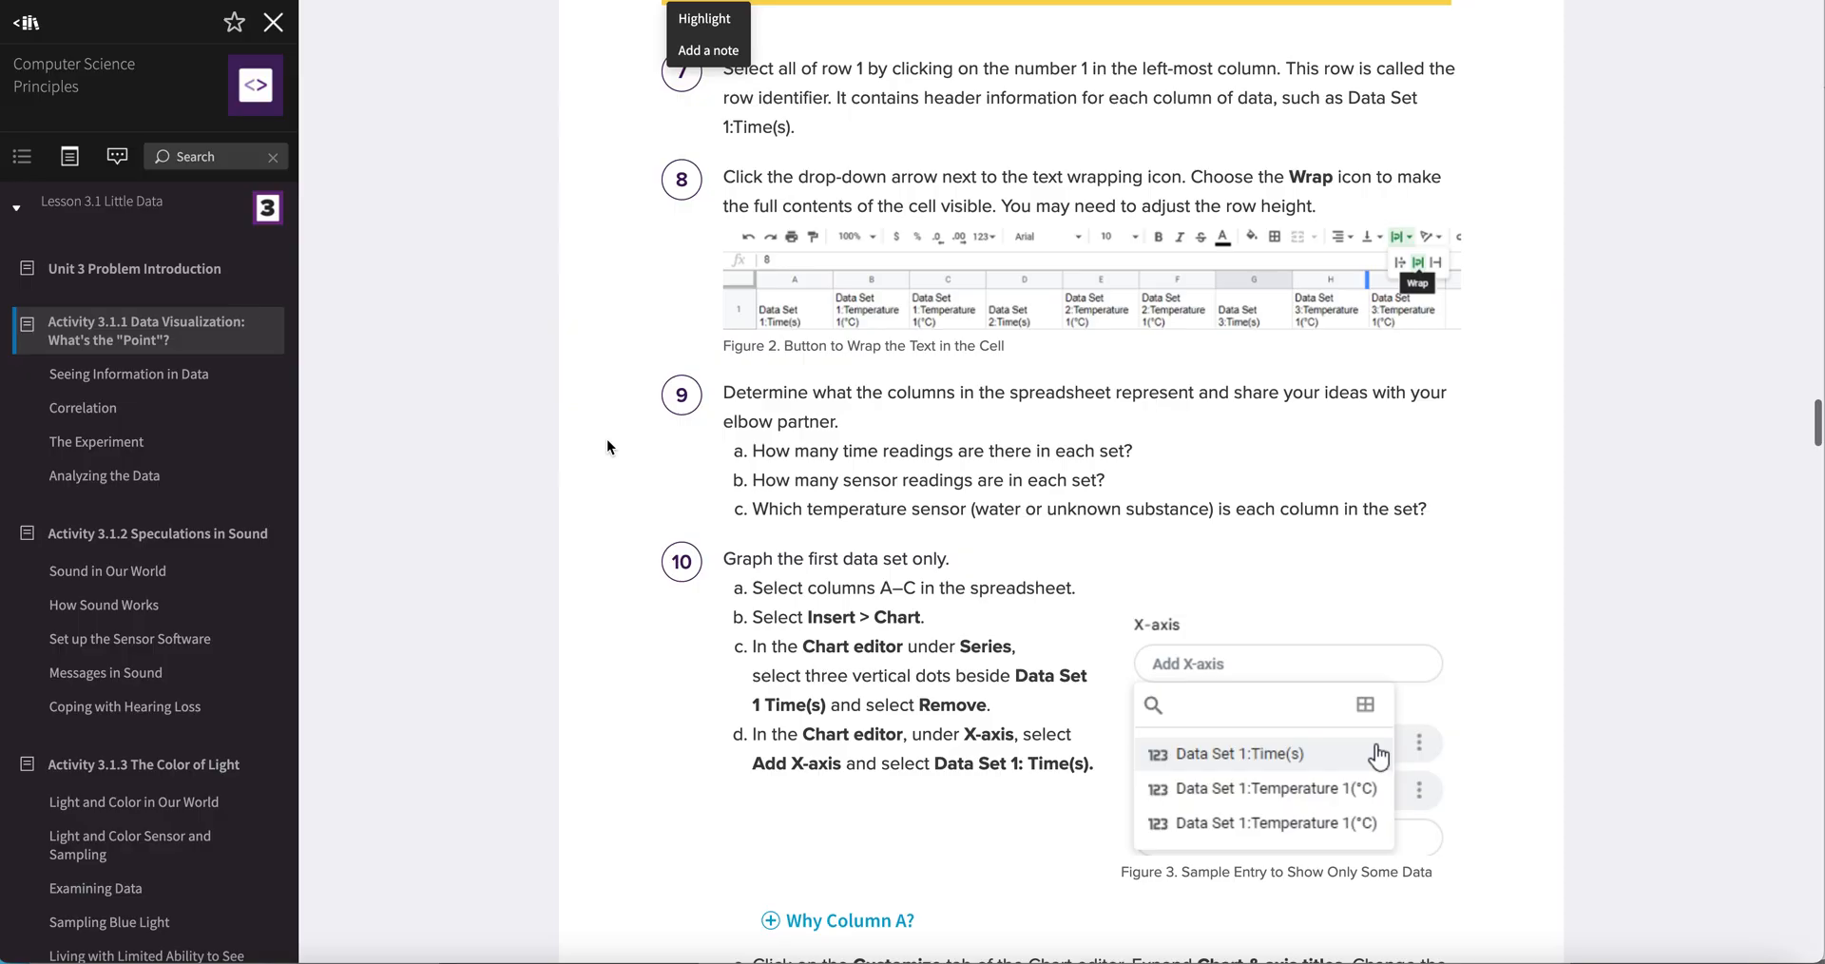
{"action": "scroll", "coordinate": [608, 447], "scroll_direction": "down", "scroll_amount": 3}
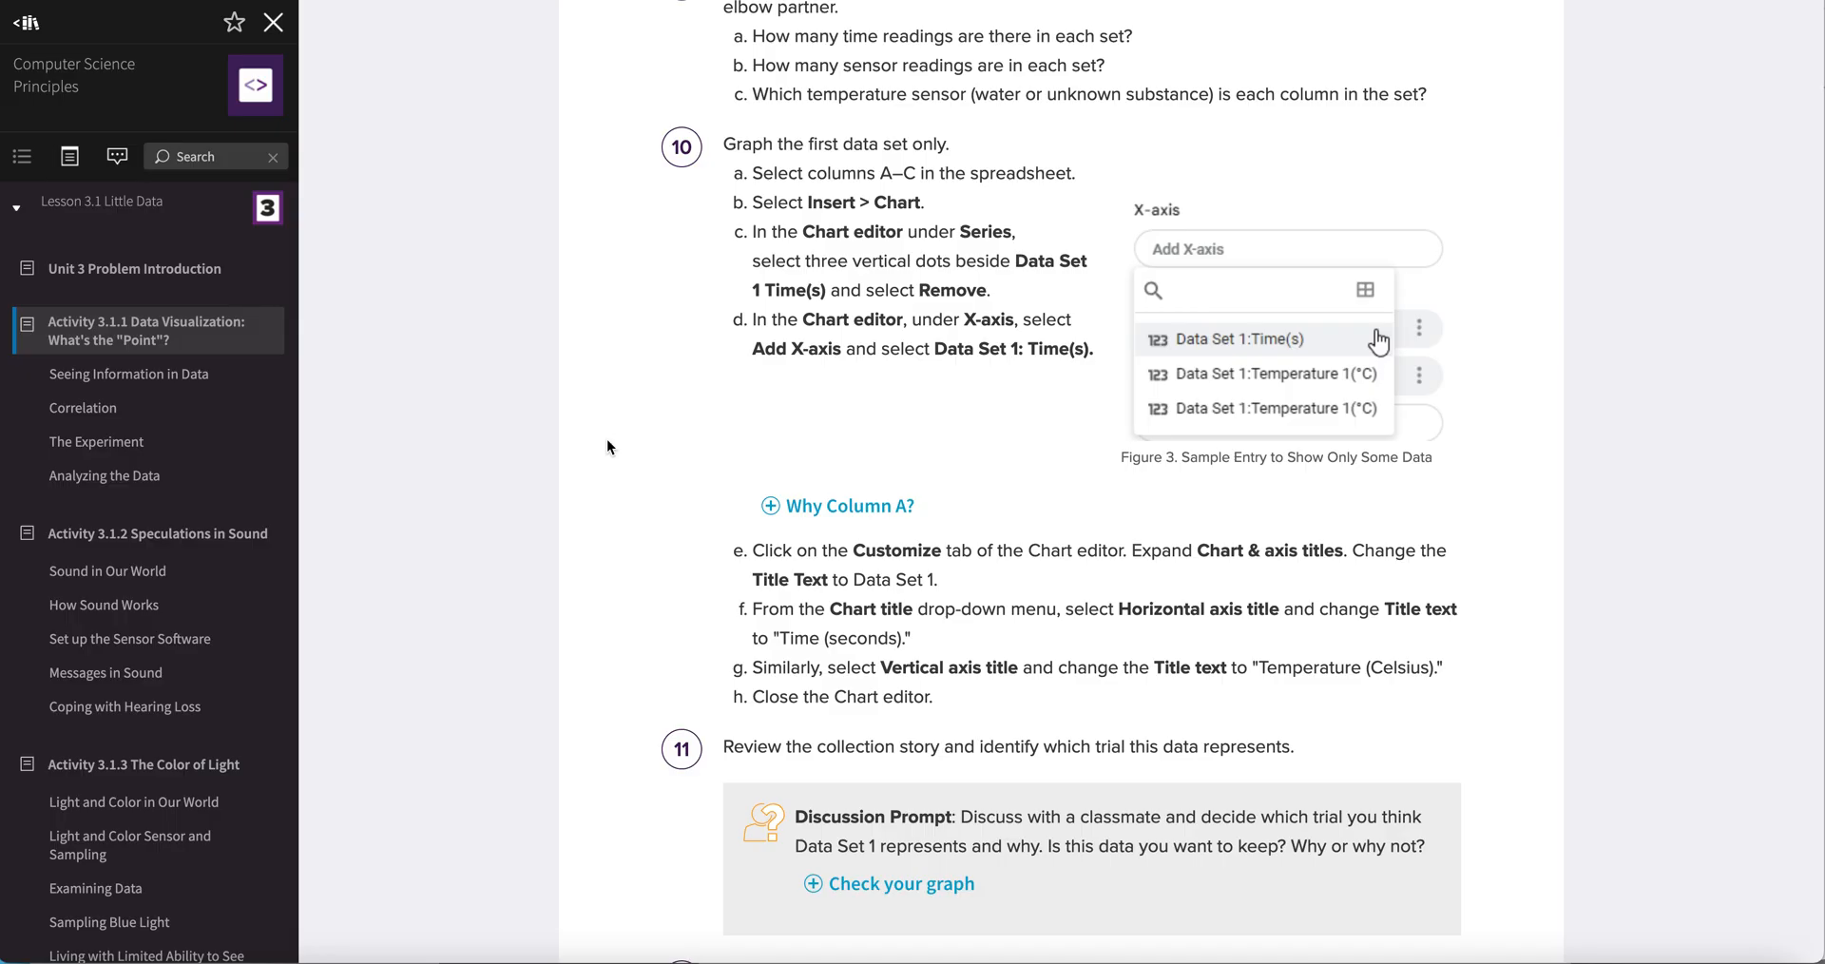
{"action": "scroll", "coordinate": [606, 445], "scroll_direction": "down", "scroll_amount": 1}
{"action": "scroll", "coordinate": [606, 445], "scroll_direction": "down", "scroll_amount": 2}
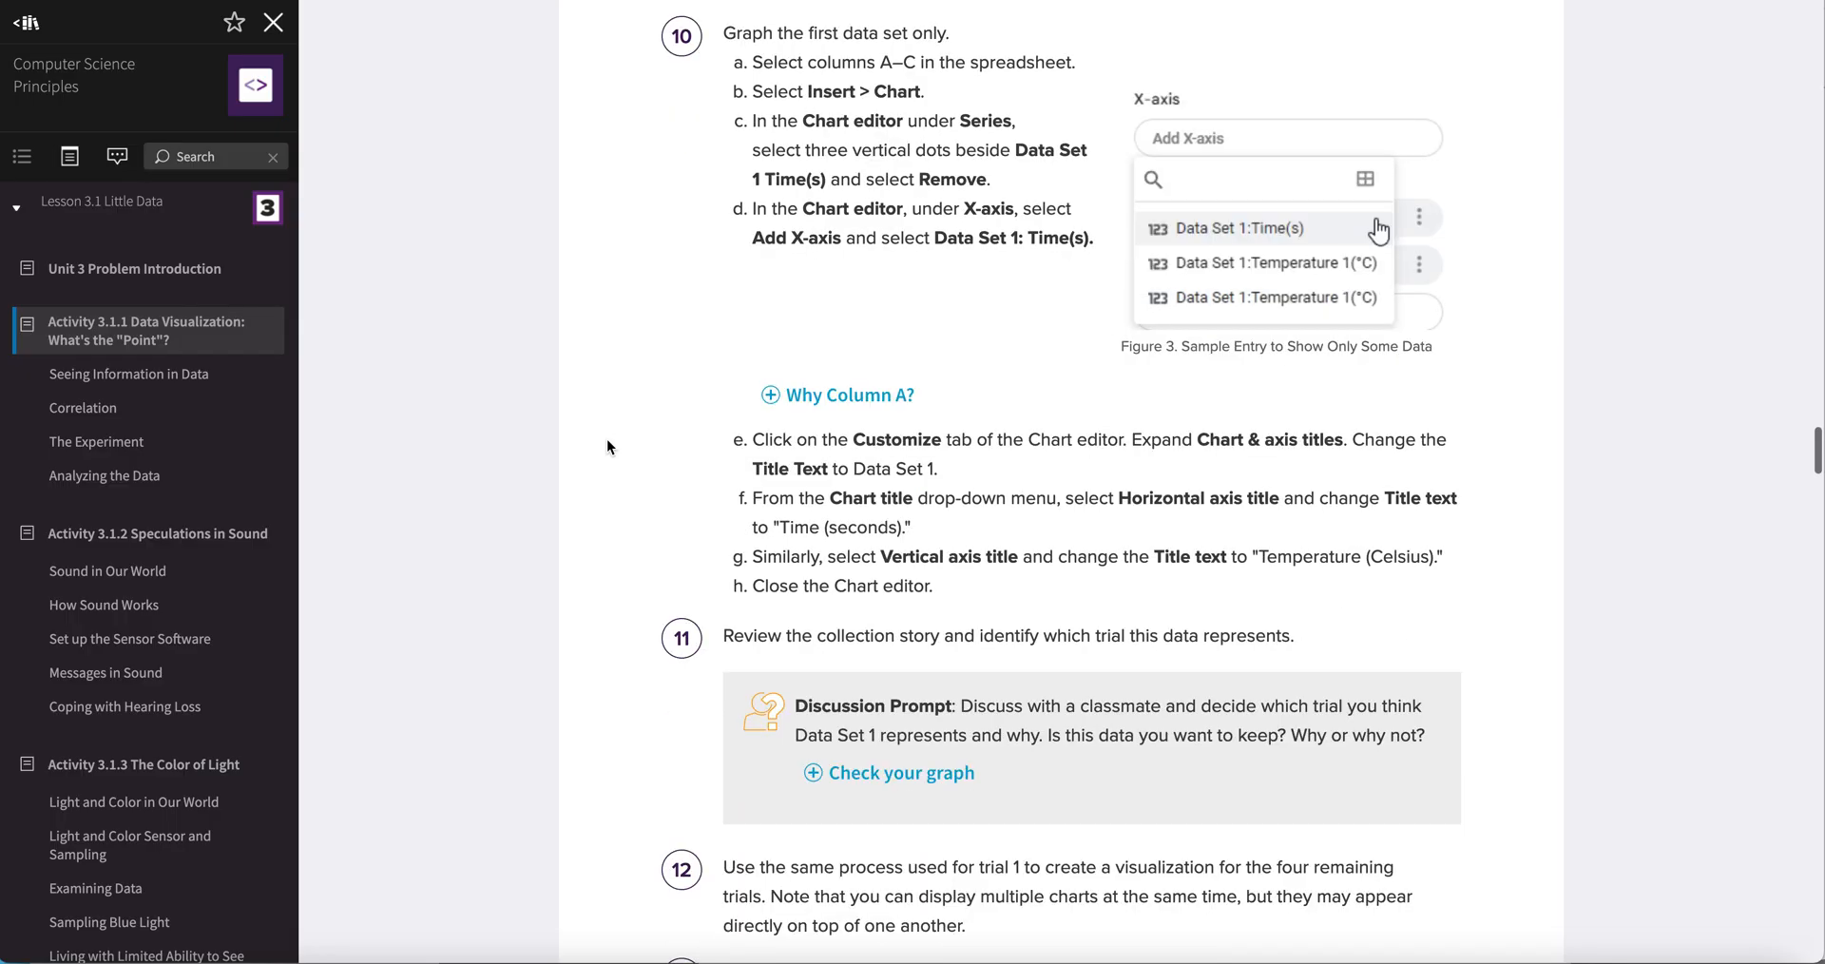
{"action": "scroll", "coordinate": [607, 445], "scroll_direction": "down", "scroll_amount": 1}
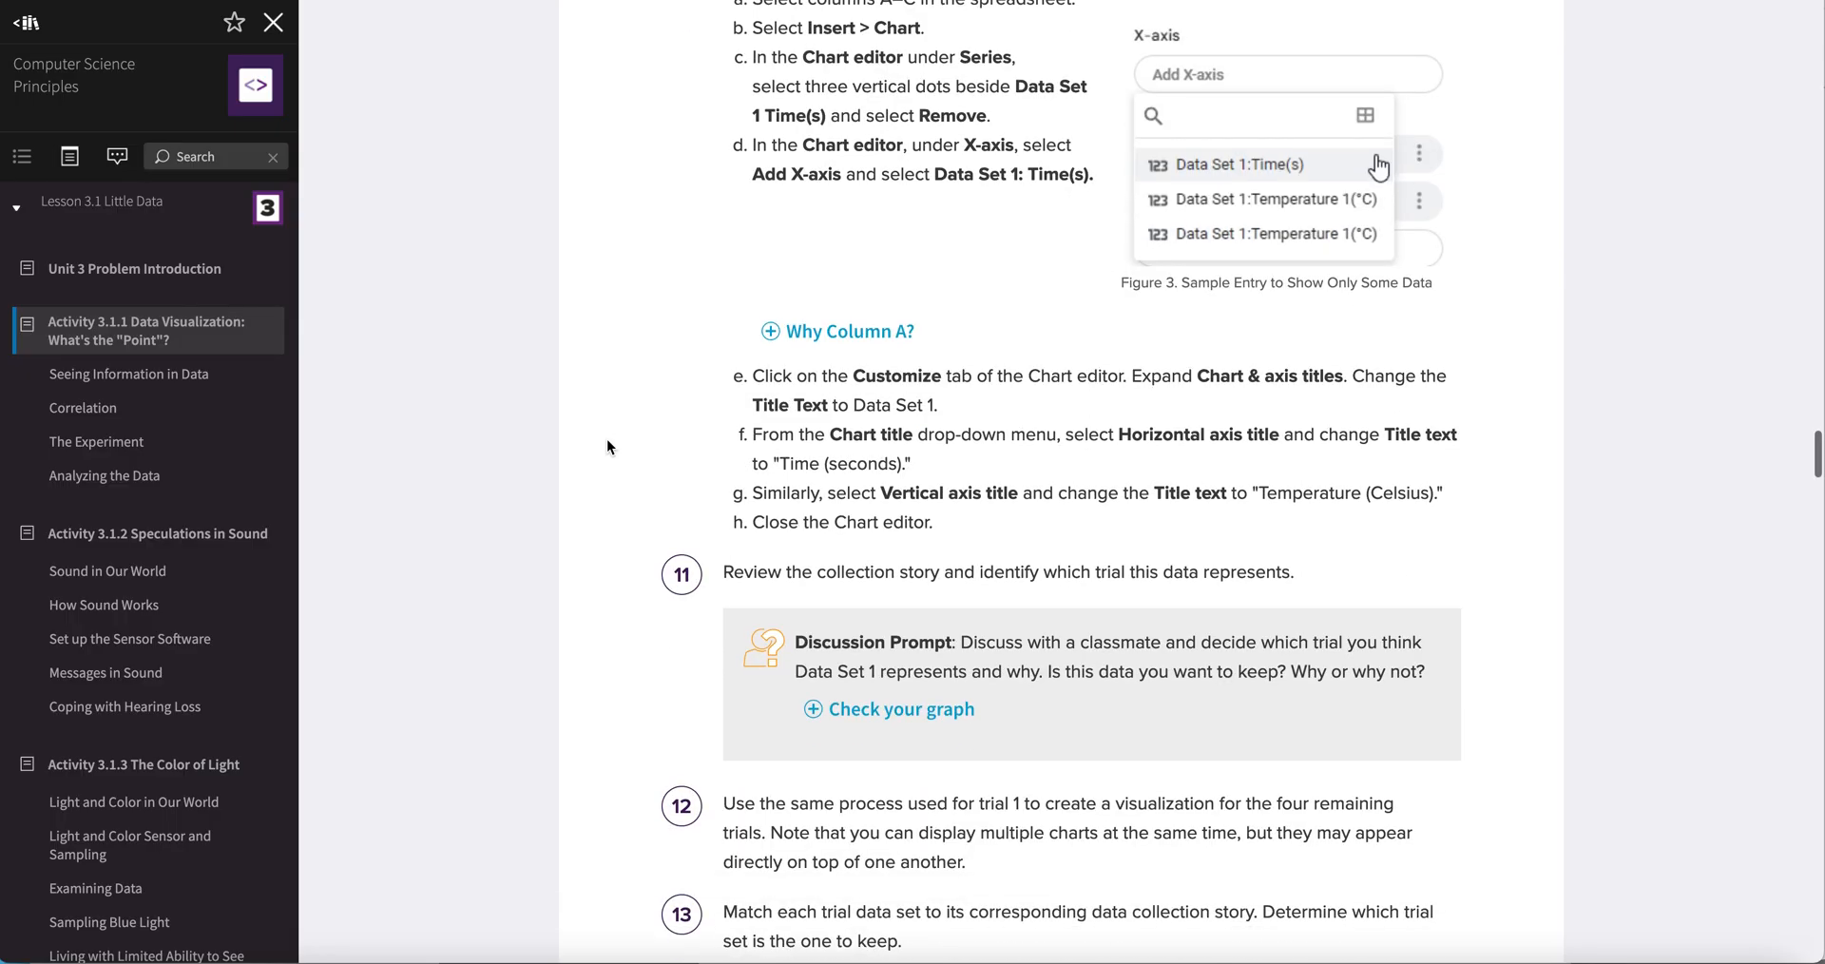
{"action": "scroll", "coordinate": [607, 440], "scroll_direction": "down", "scroll_amount": 3}
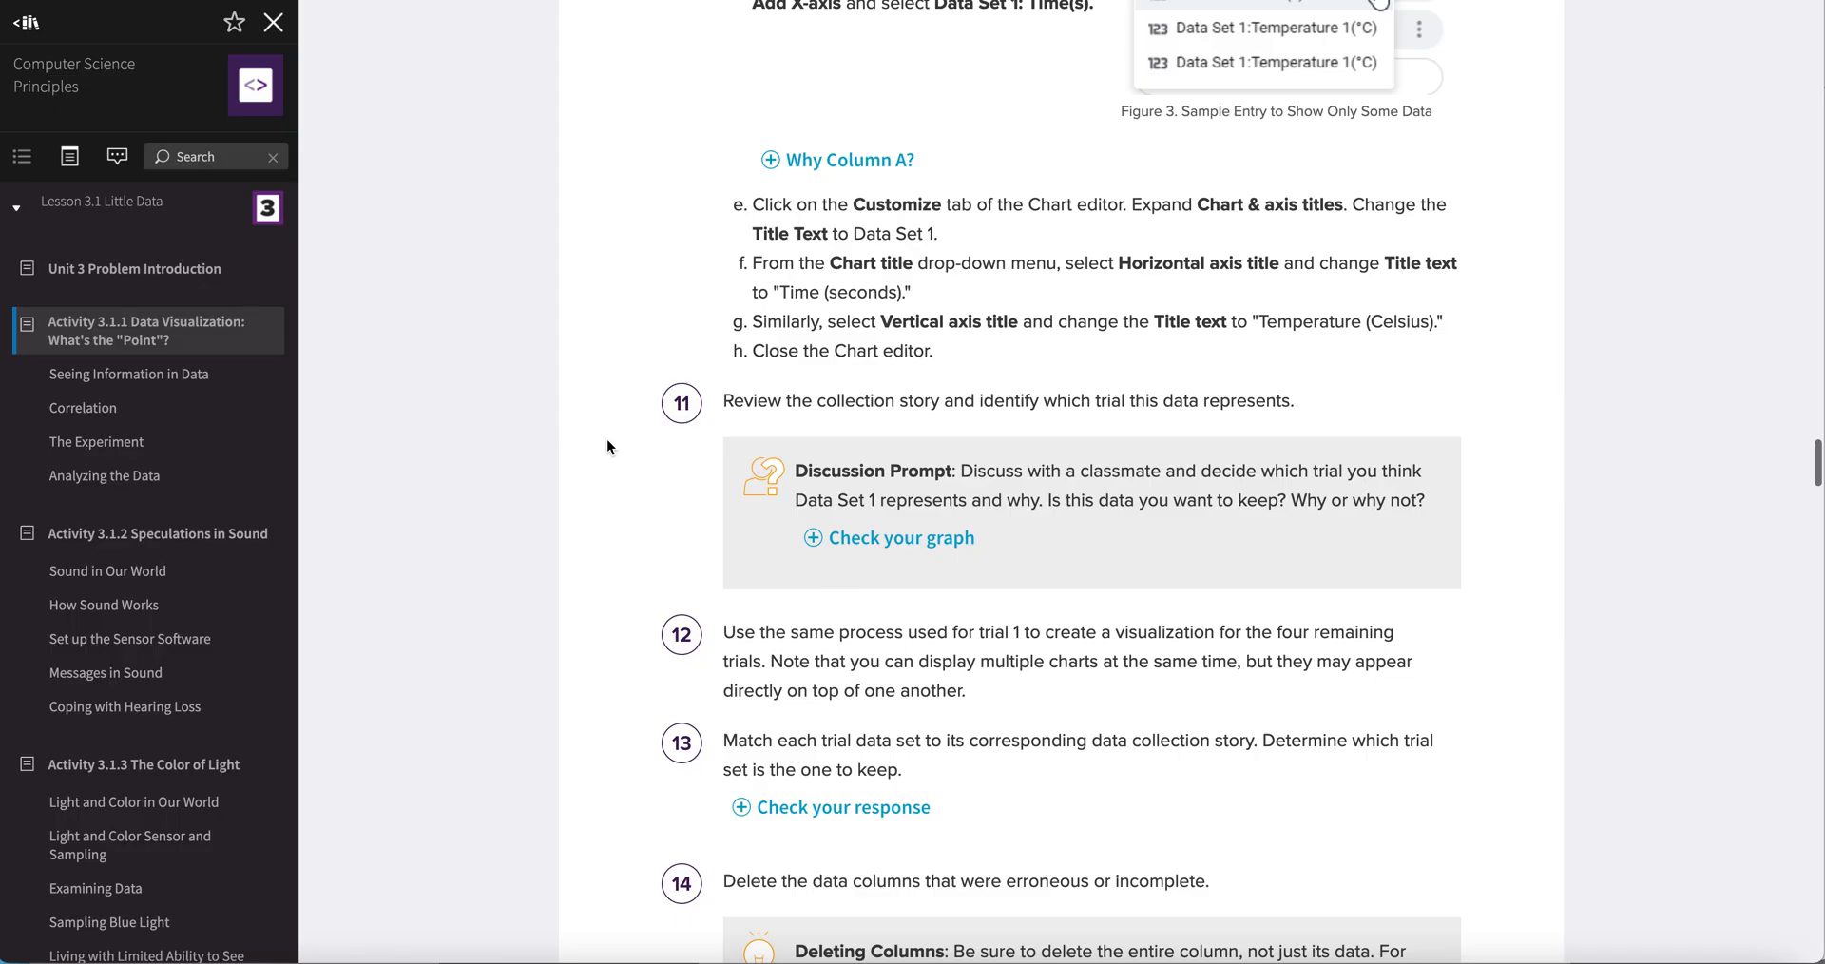
{"action": "left_click", "coordinate": [724, 631]}
{"action": "left_click_drag", "start_coordinate": [723, 631], "coordinate": [1002, 699]}
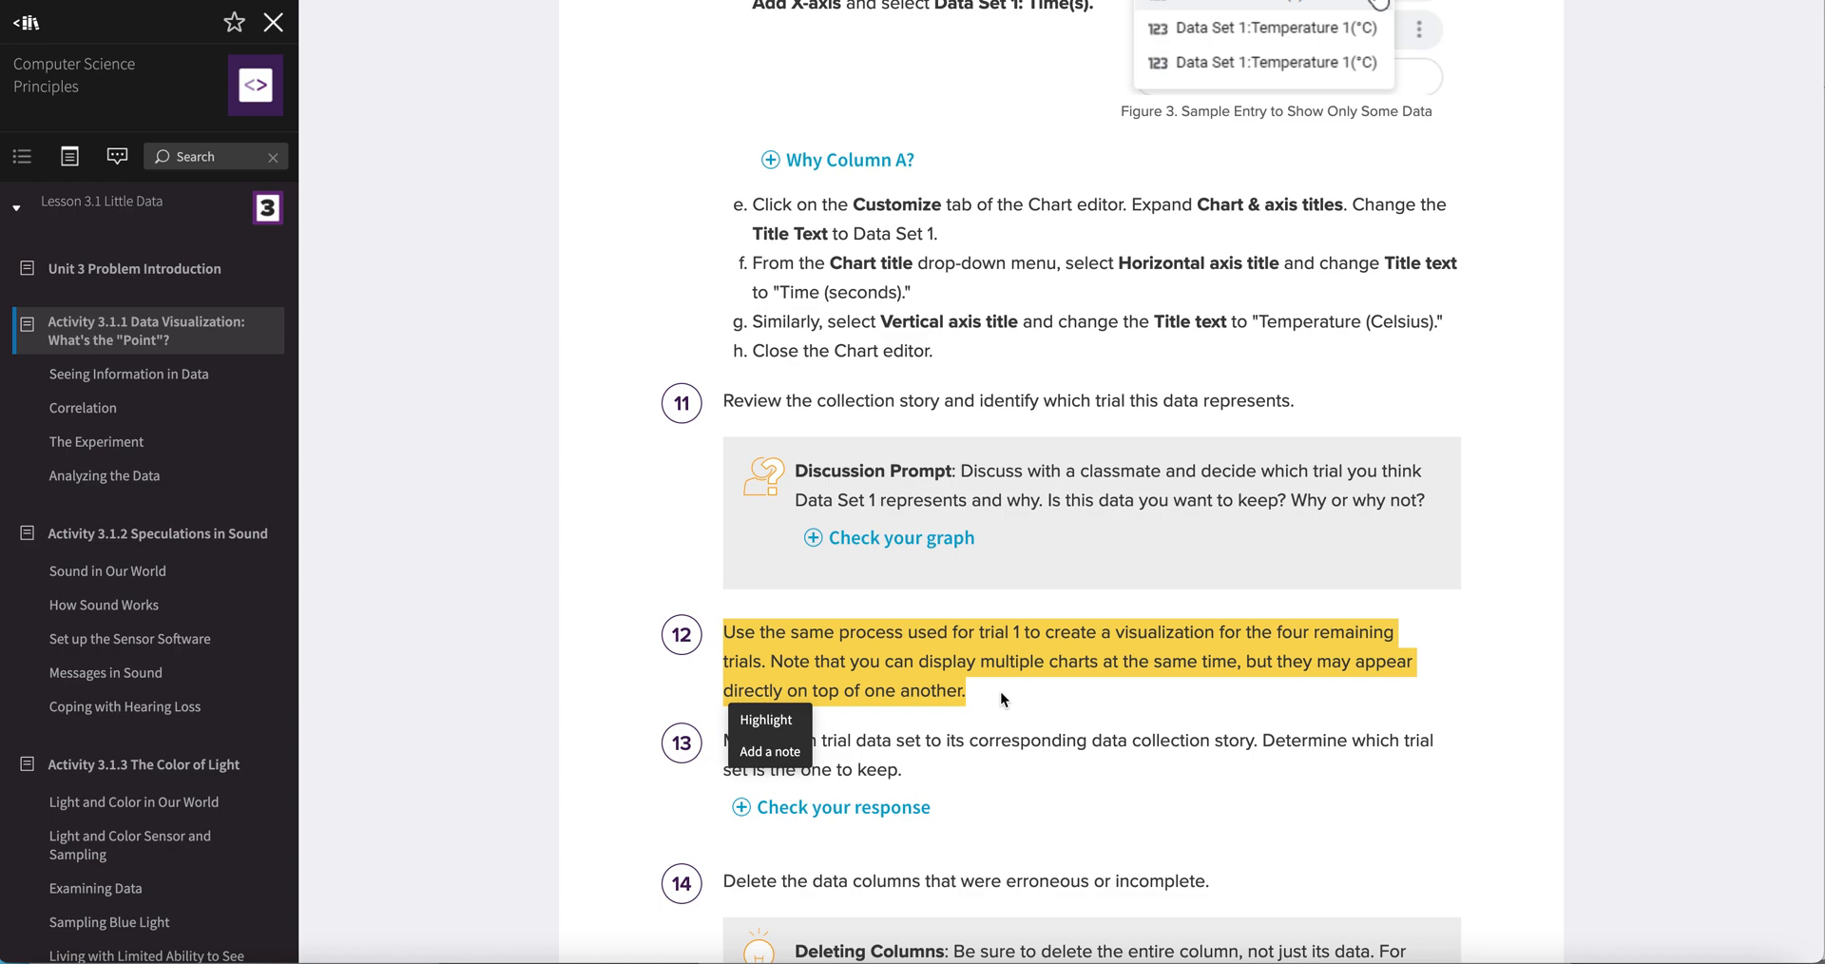
{"action": "left_click", "coordinate": [1000, 692]}
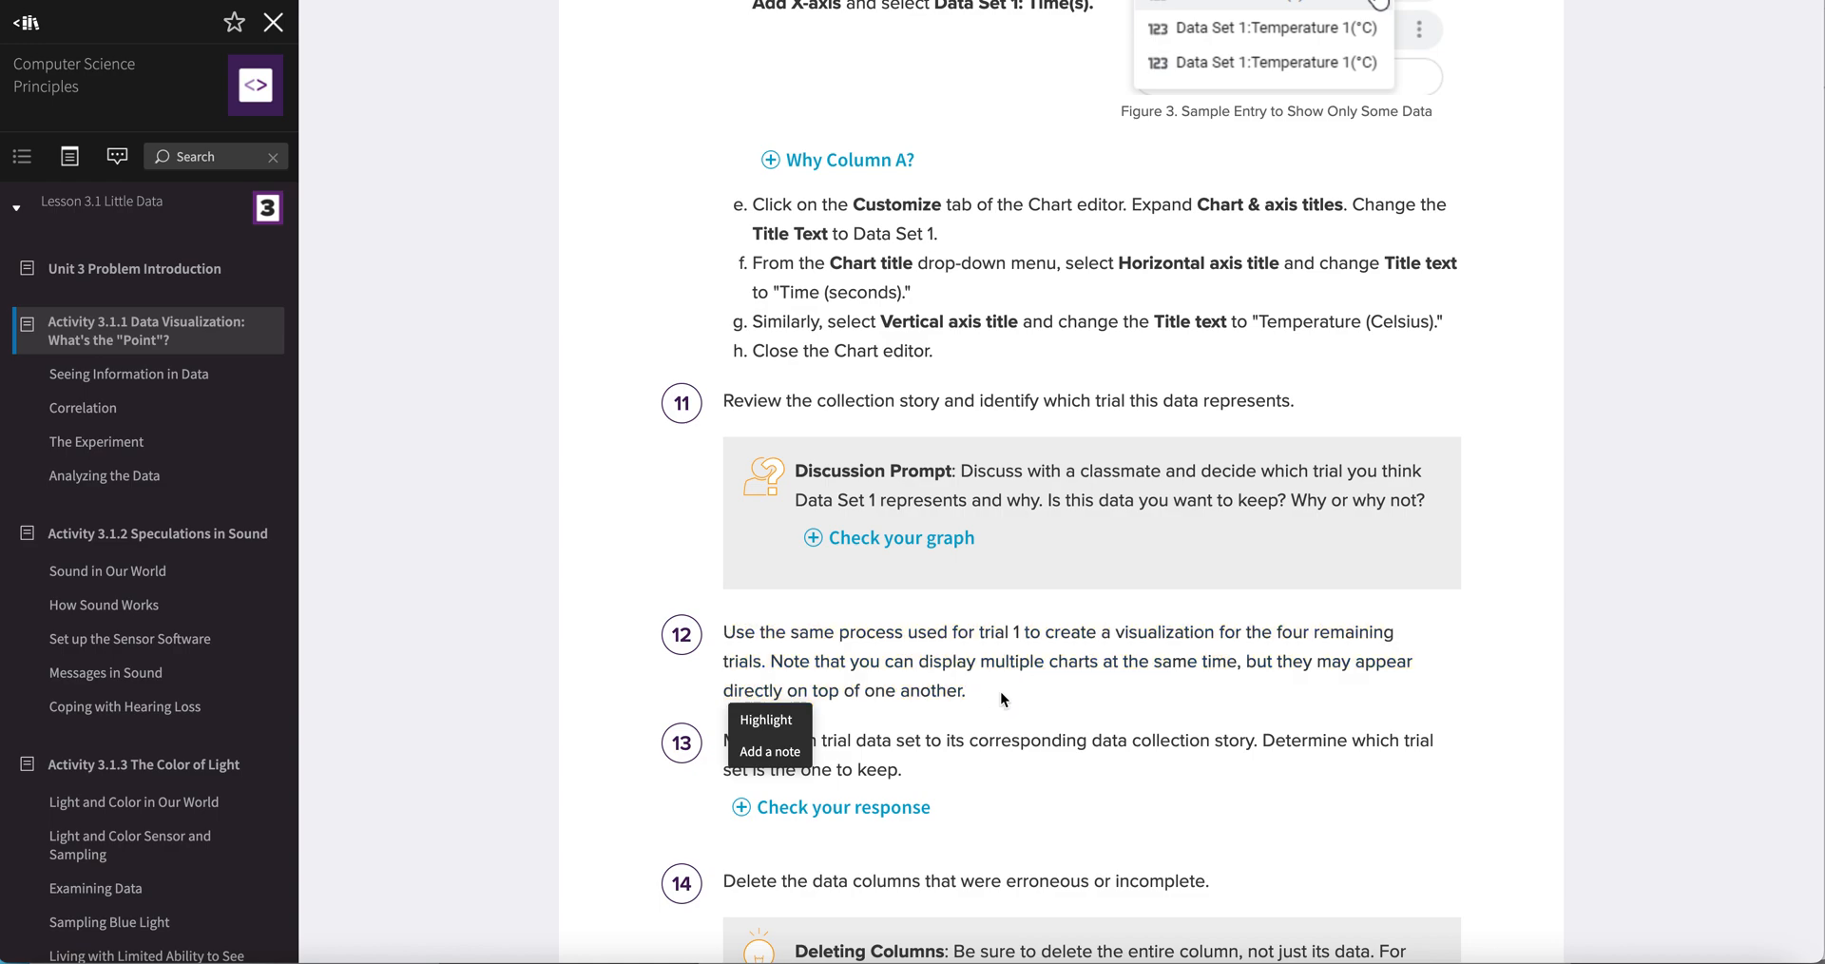
{"action": "left_click", "coordinate": [984, 695]}
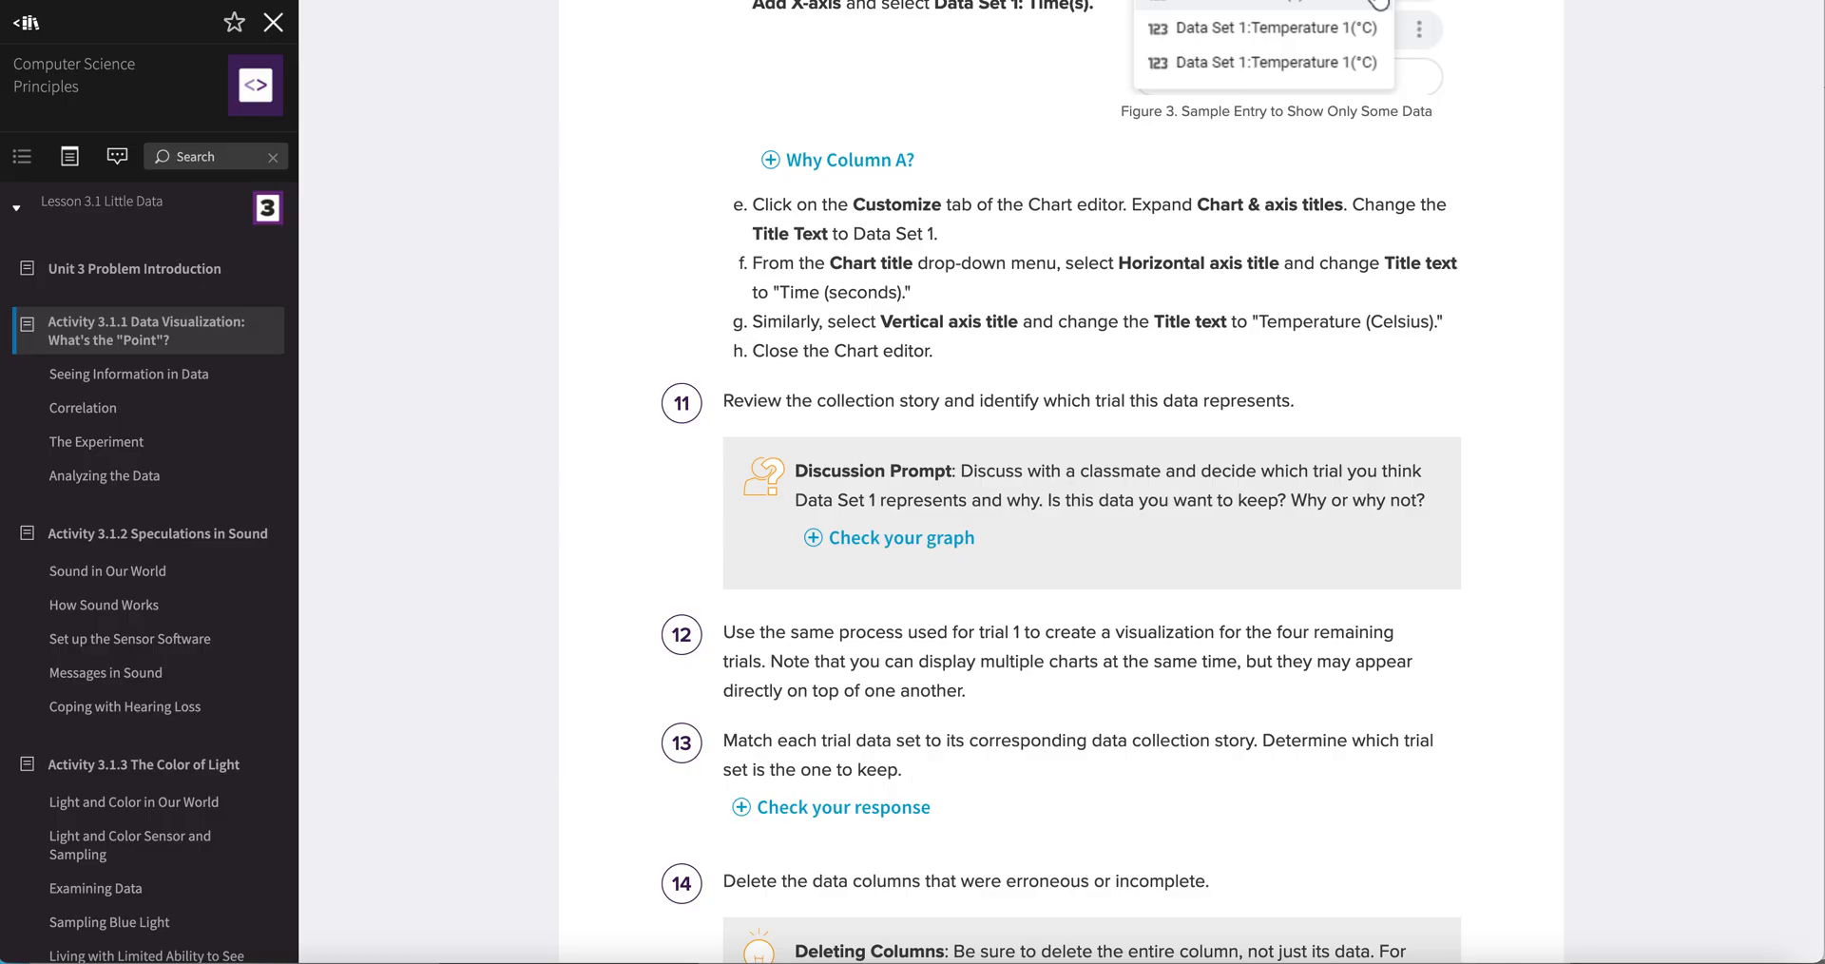
Switch to the Google Sheets data and insert a chart from the Data Set 2 columns D to F
{"action": "key", "text": "ctrl+Tab"}
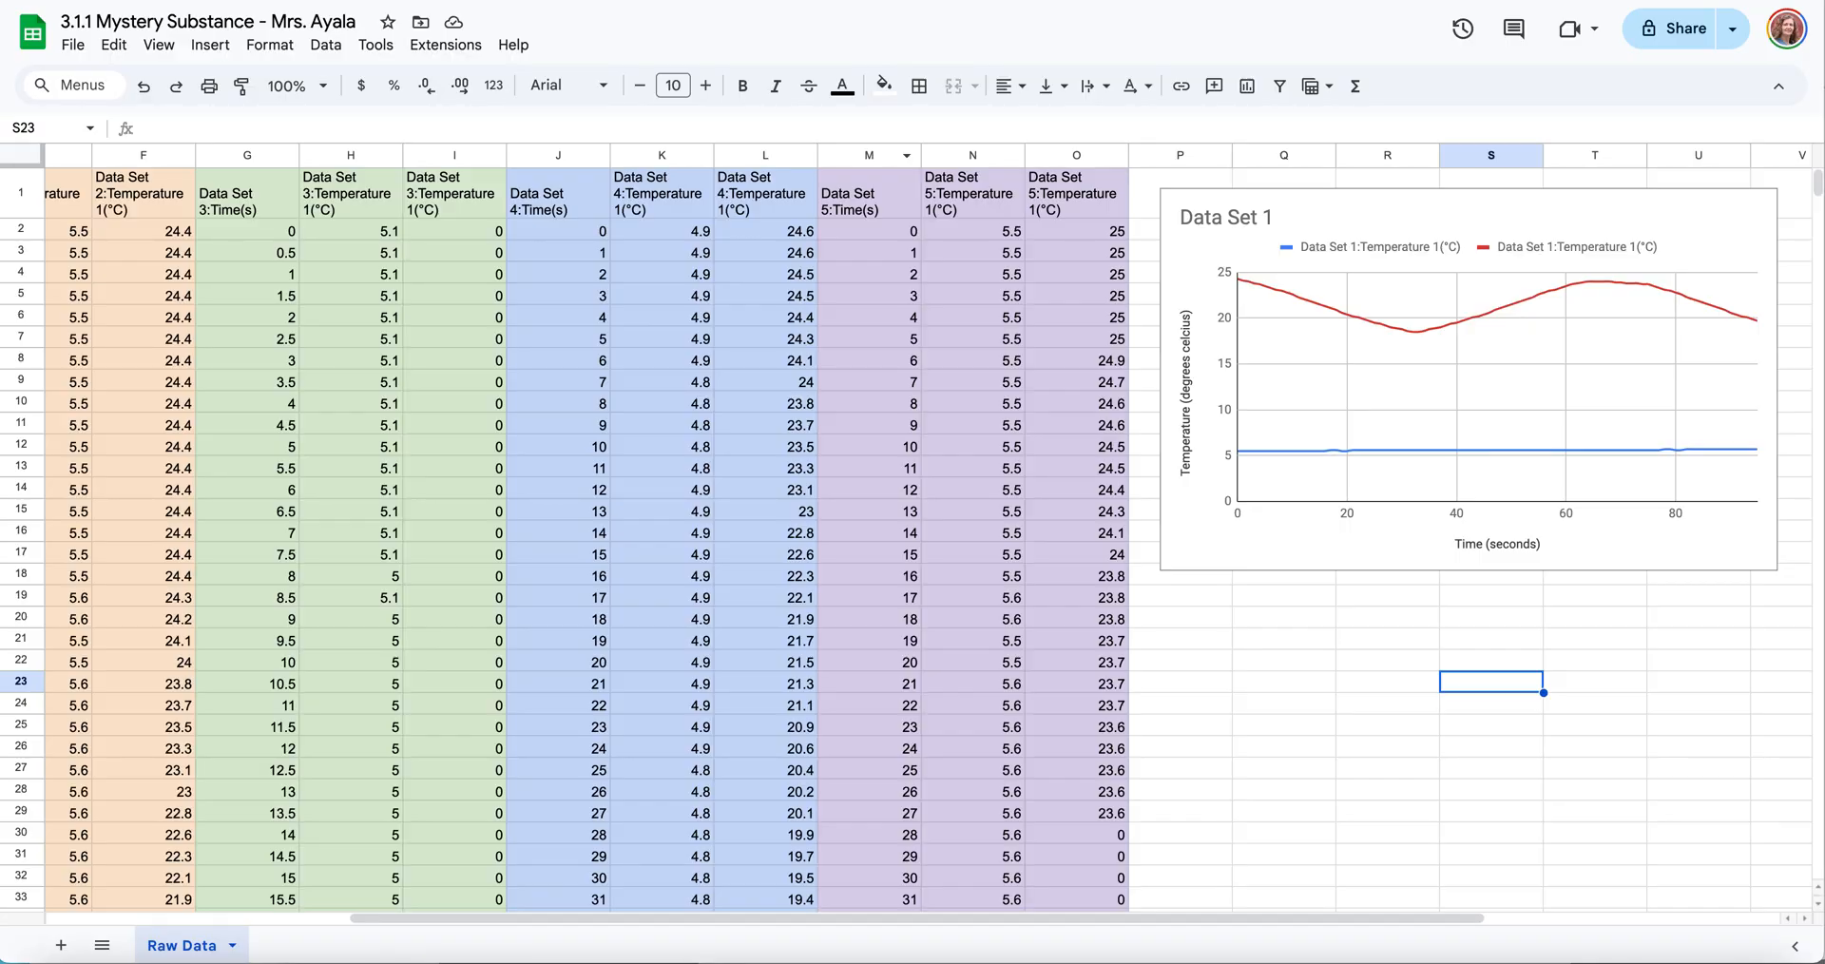
{"action": "scroll", "coordinate": [508, 321], "scroll_direction": "left", "scroll_amount": 5}
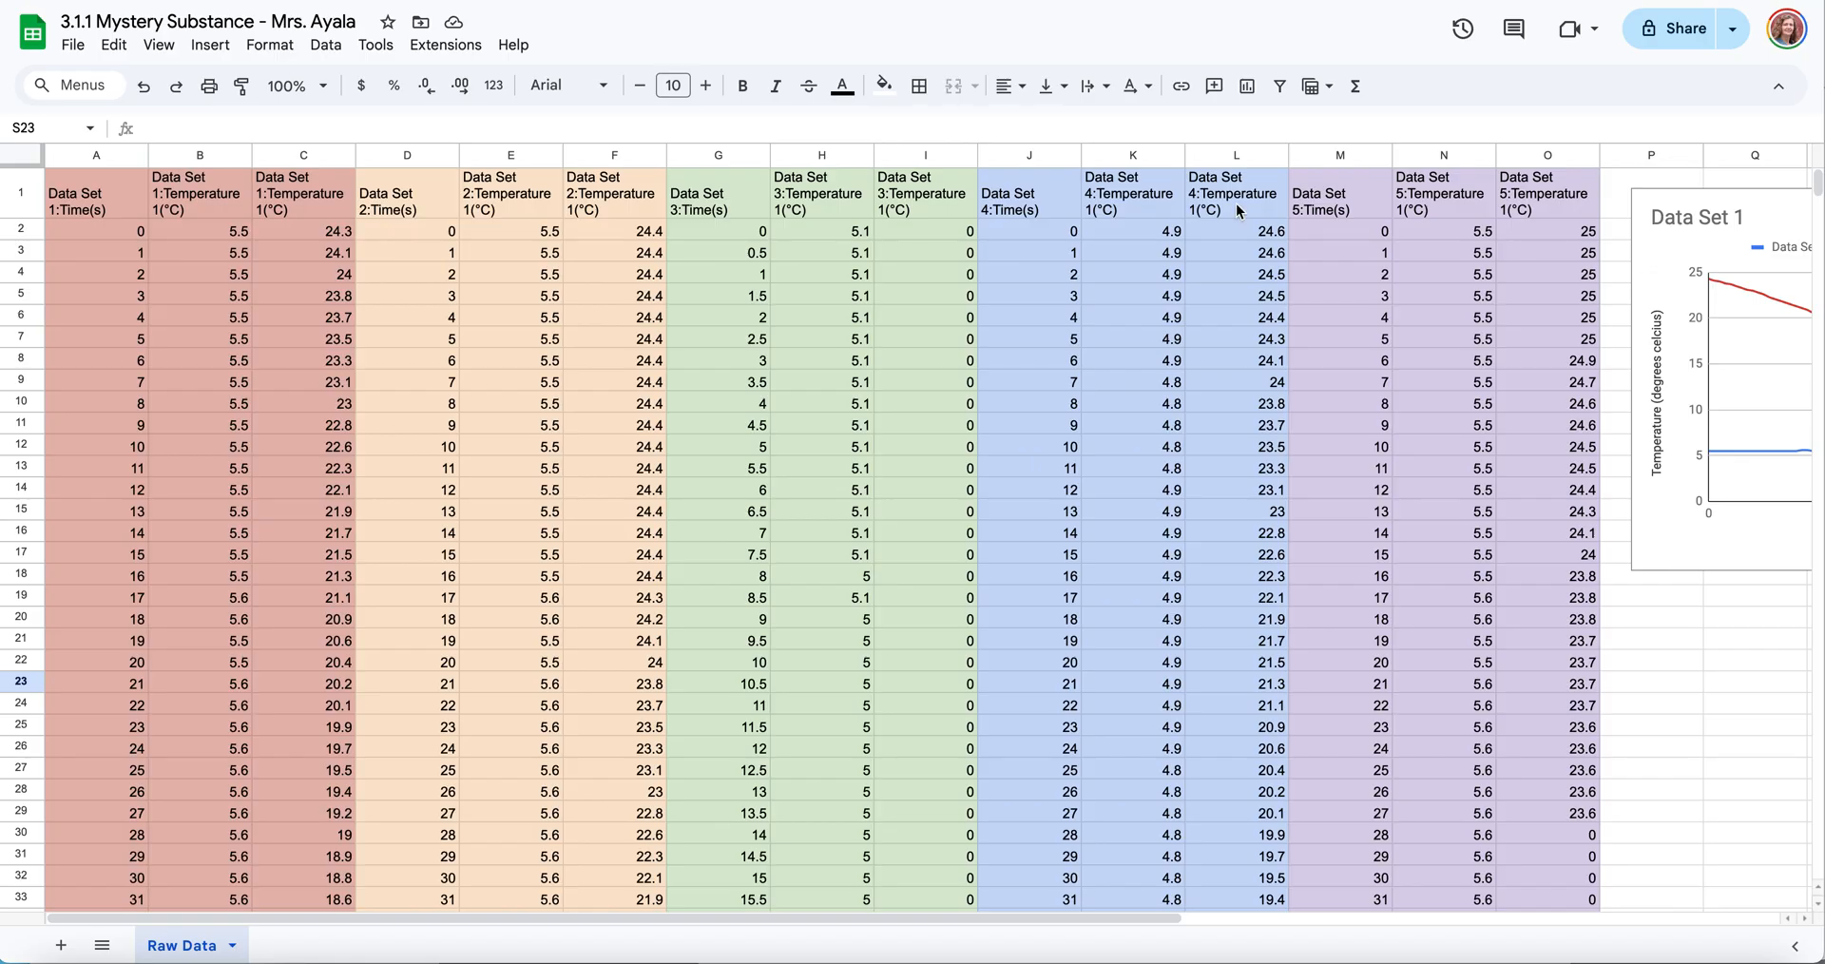
{"action": "left_click", "coordinate": [403, 154]}
{"action": "left_click_drag", "start_coordinate": [403, 154], "coordinate": [437, 166]}
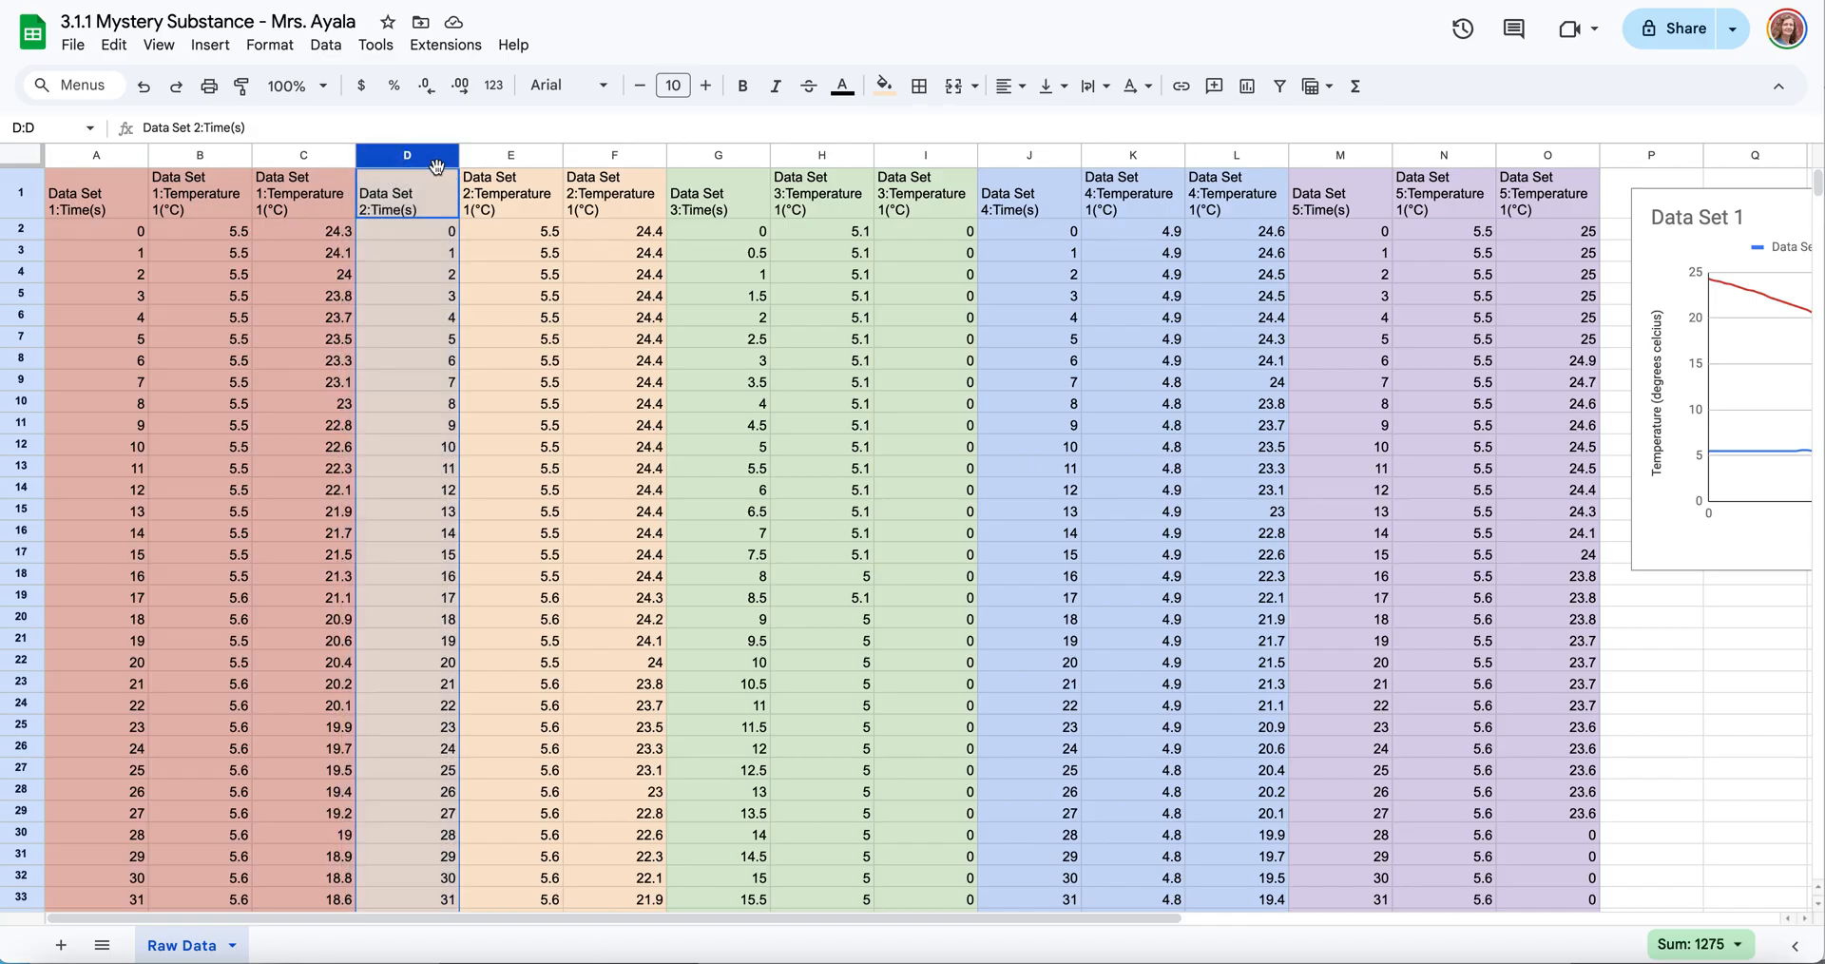
{"action": "left_click", "coordinate": [489, 156], "text": "shift"}
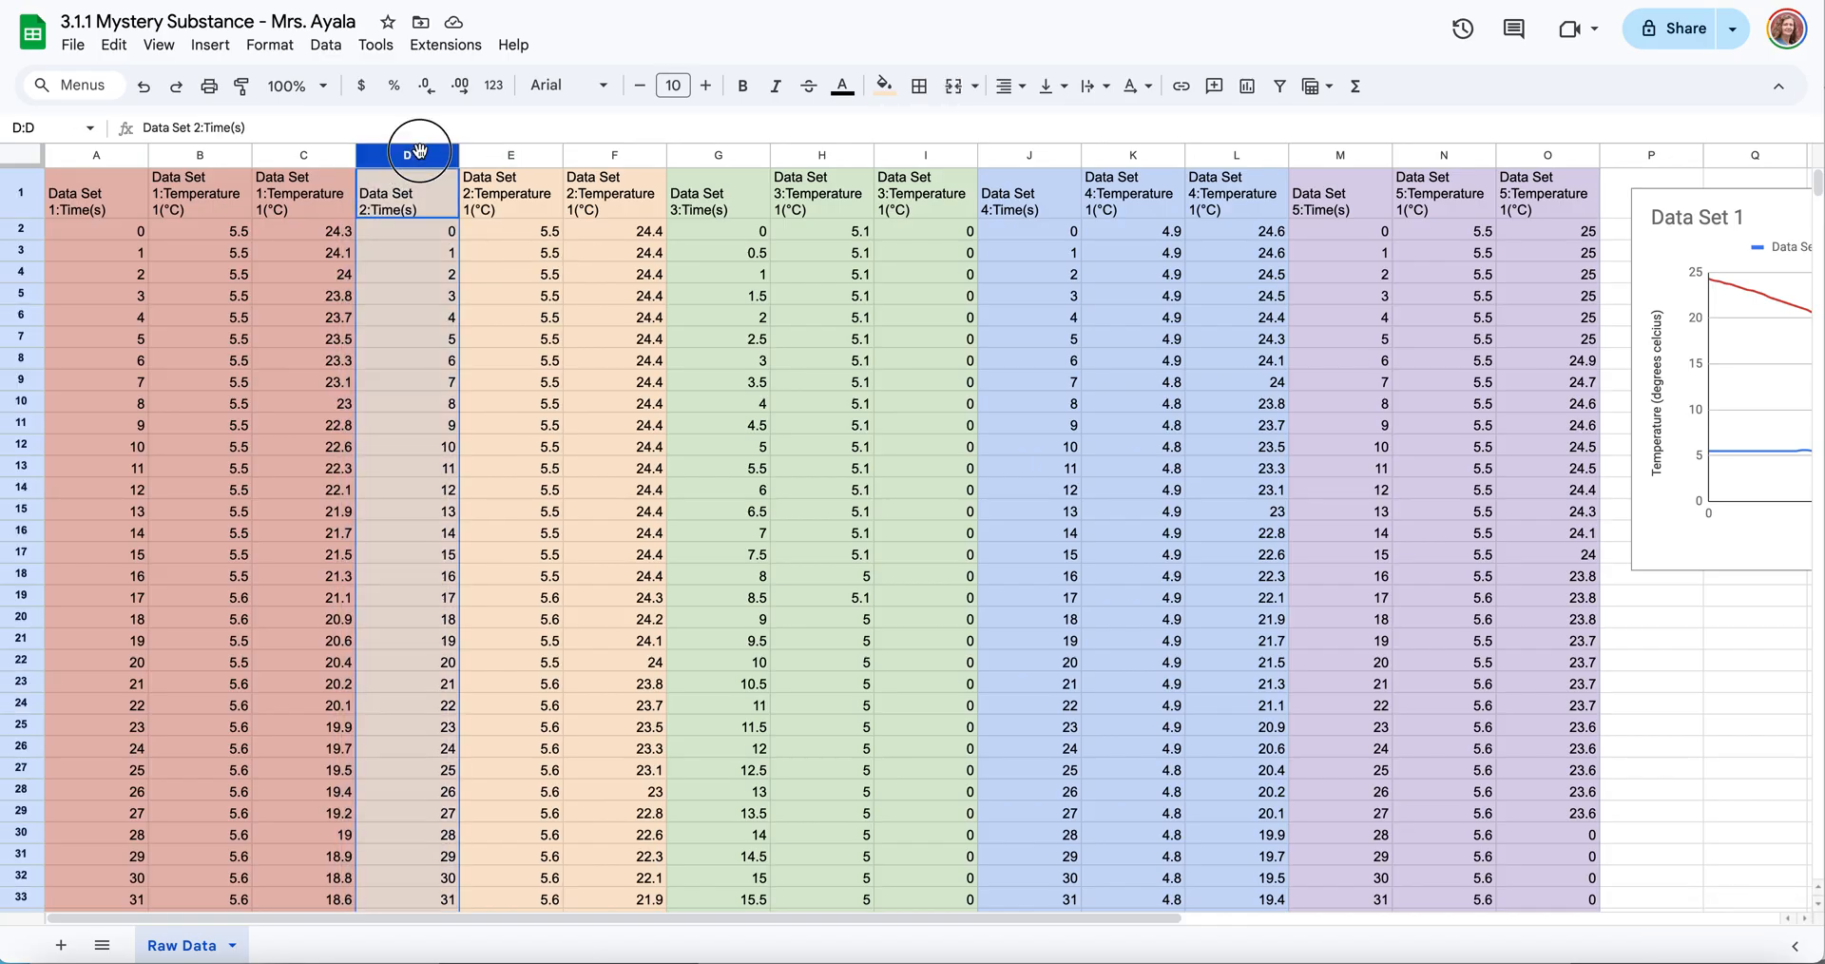
{"action": "left_click_drag", "start_coordinate": [526, 150], "coordinate": [585, 157]}
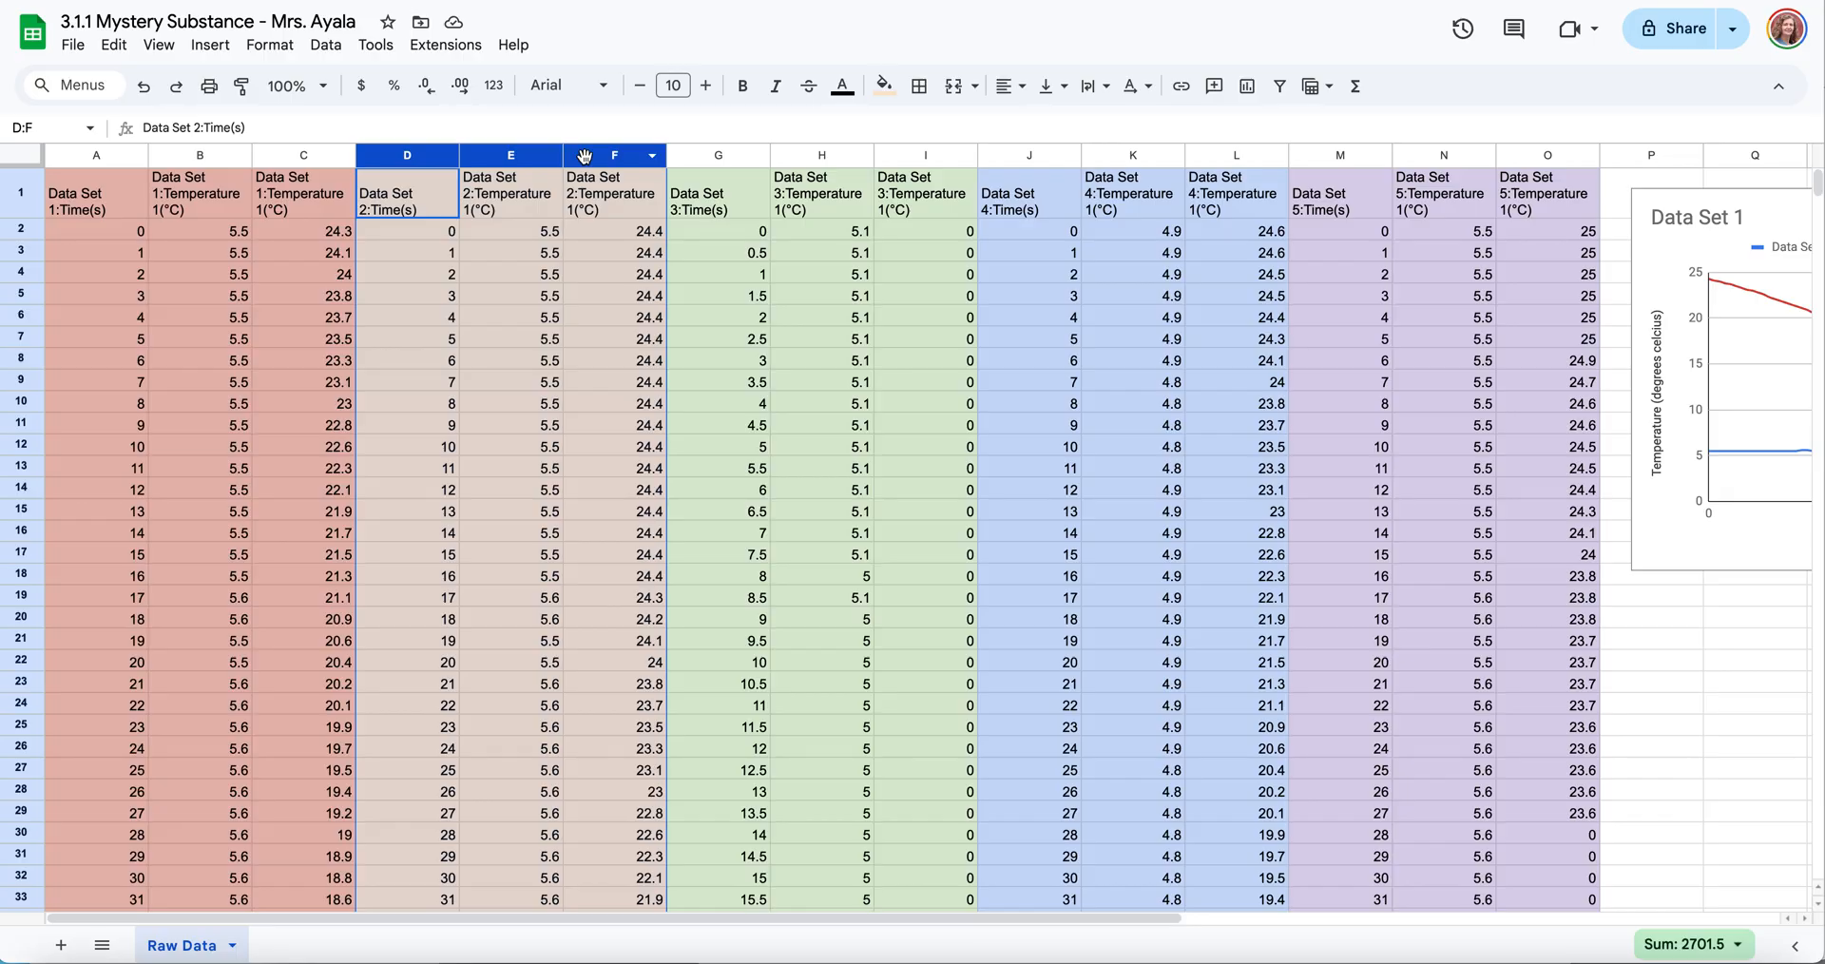
{"action": "left_click", "coordinate": [210, 45]}
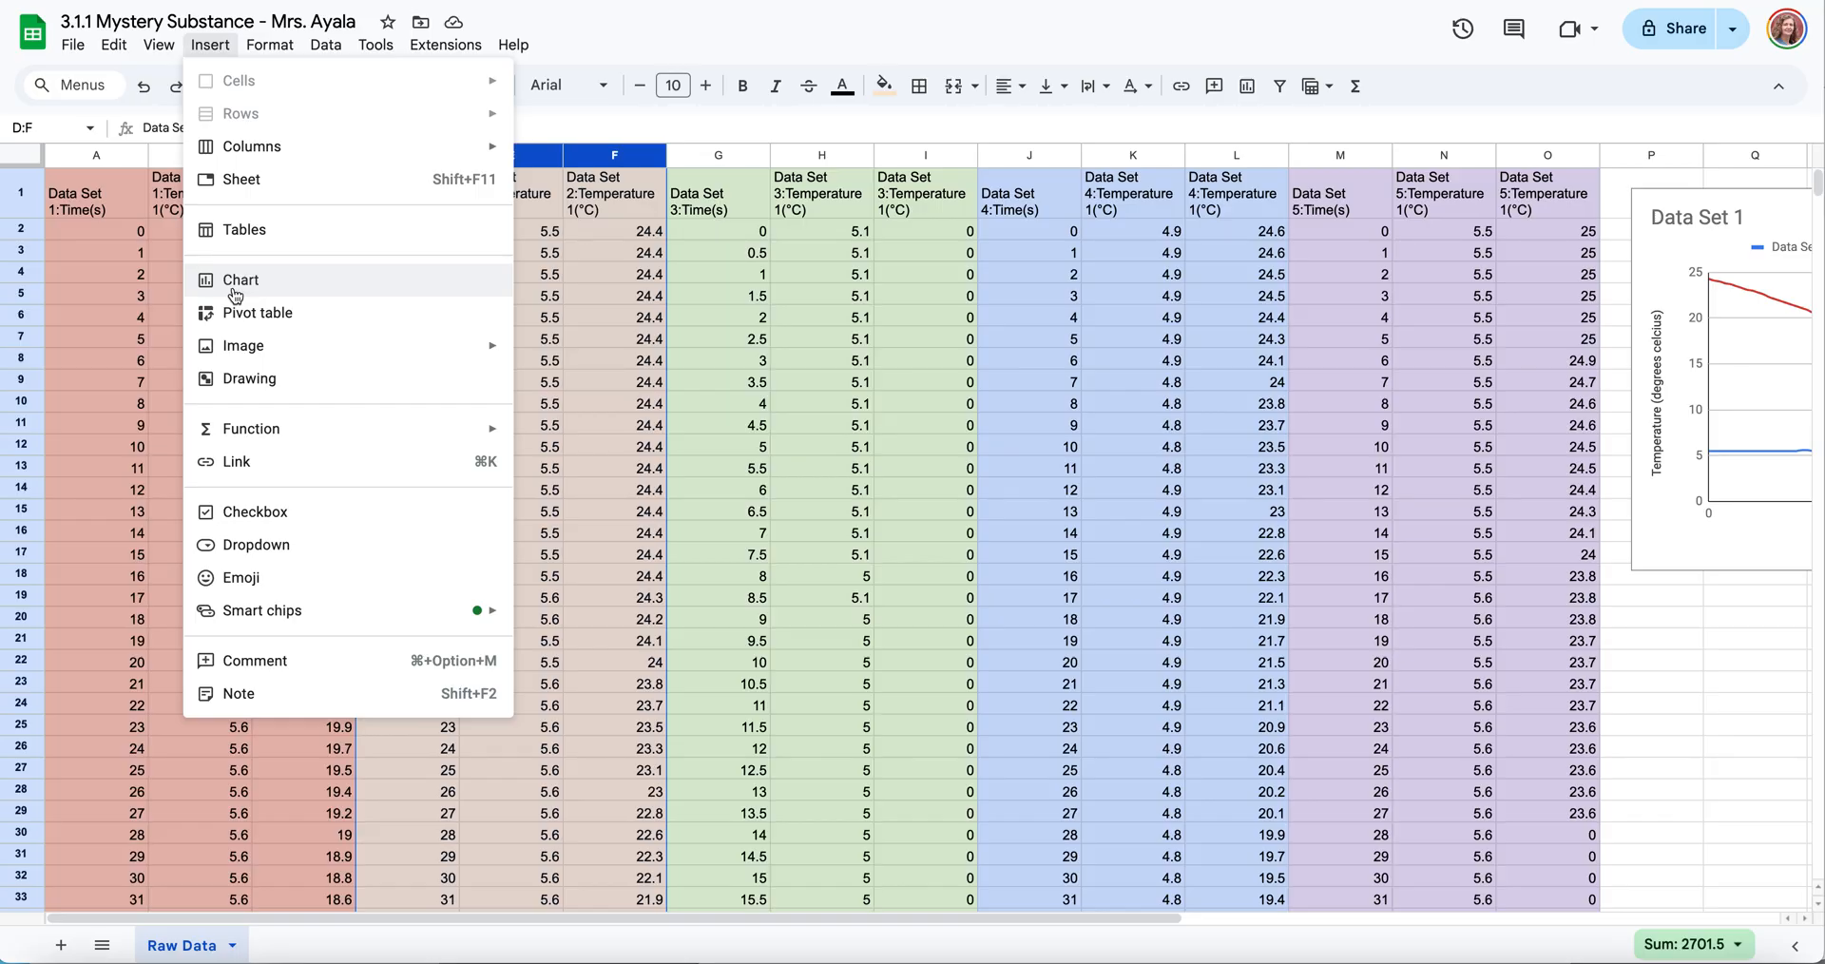
{"action": "left_click", "coordinate": [234, 292]}
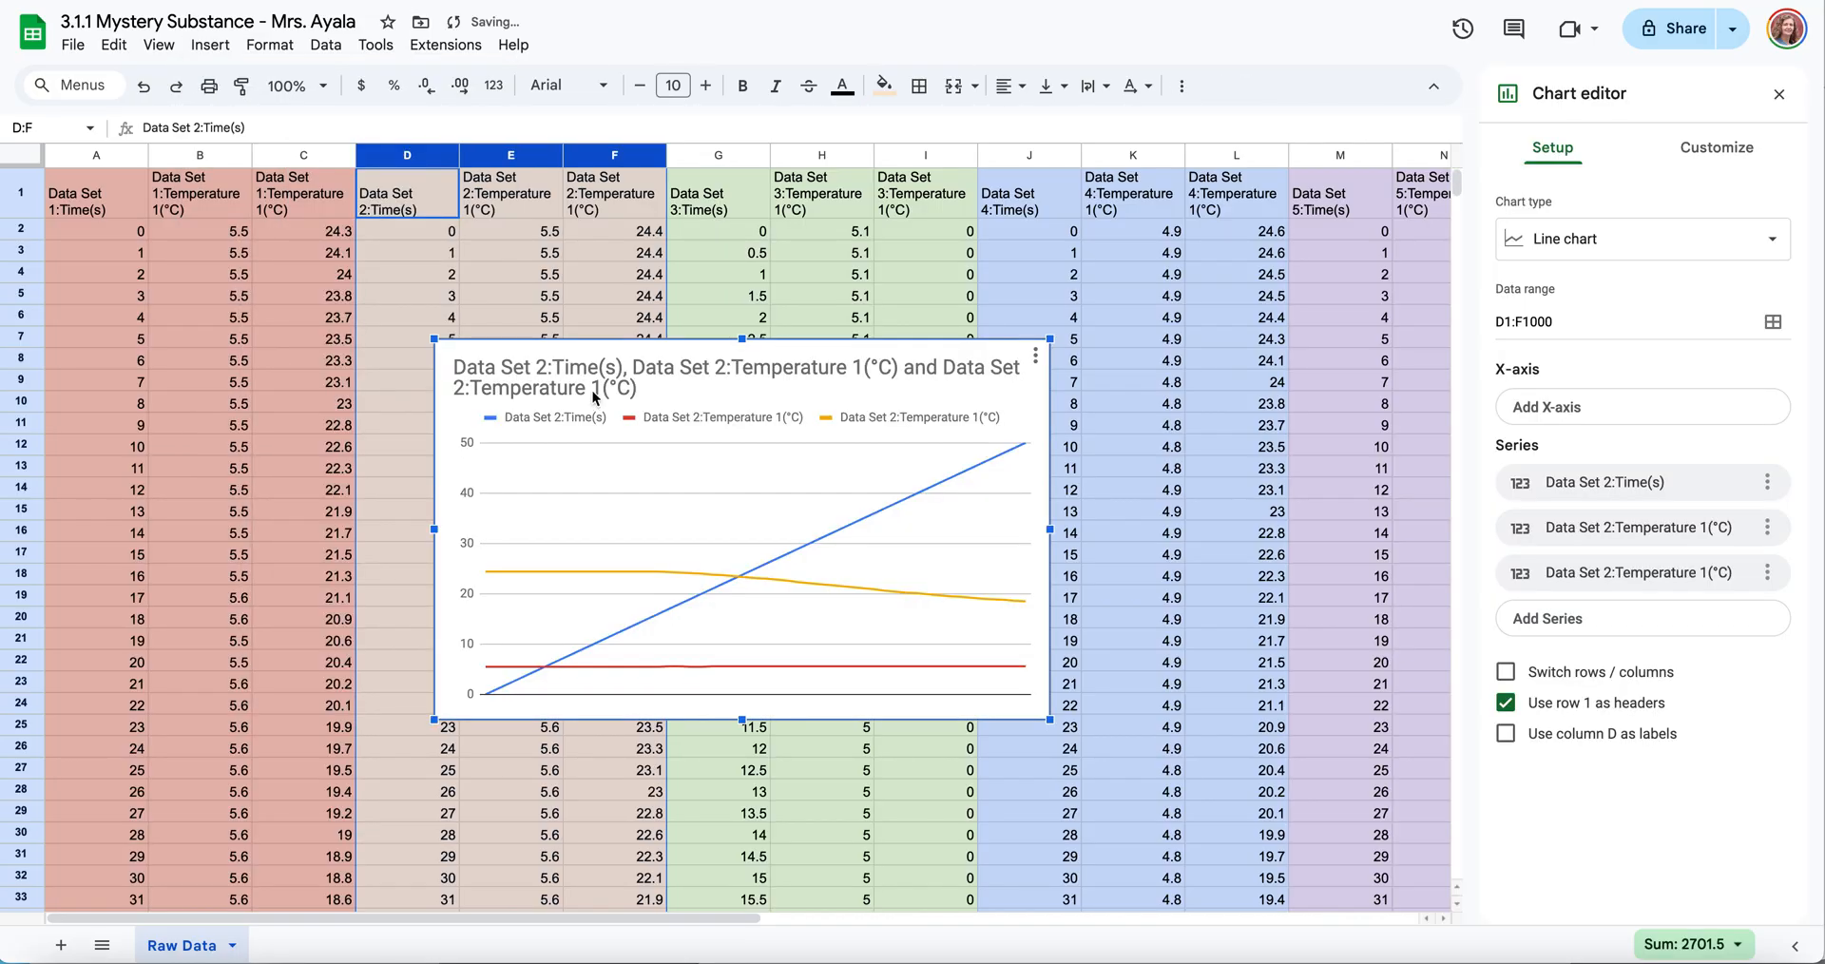
Remove Data Set 2:Time(s) from the new chart's series and use it as the X-axis
{"action": "left_click", "coordinate": [1765, 483]}
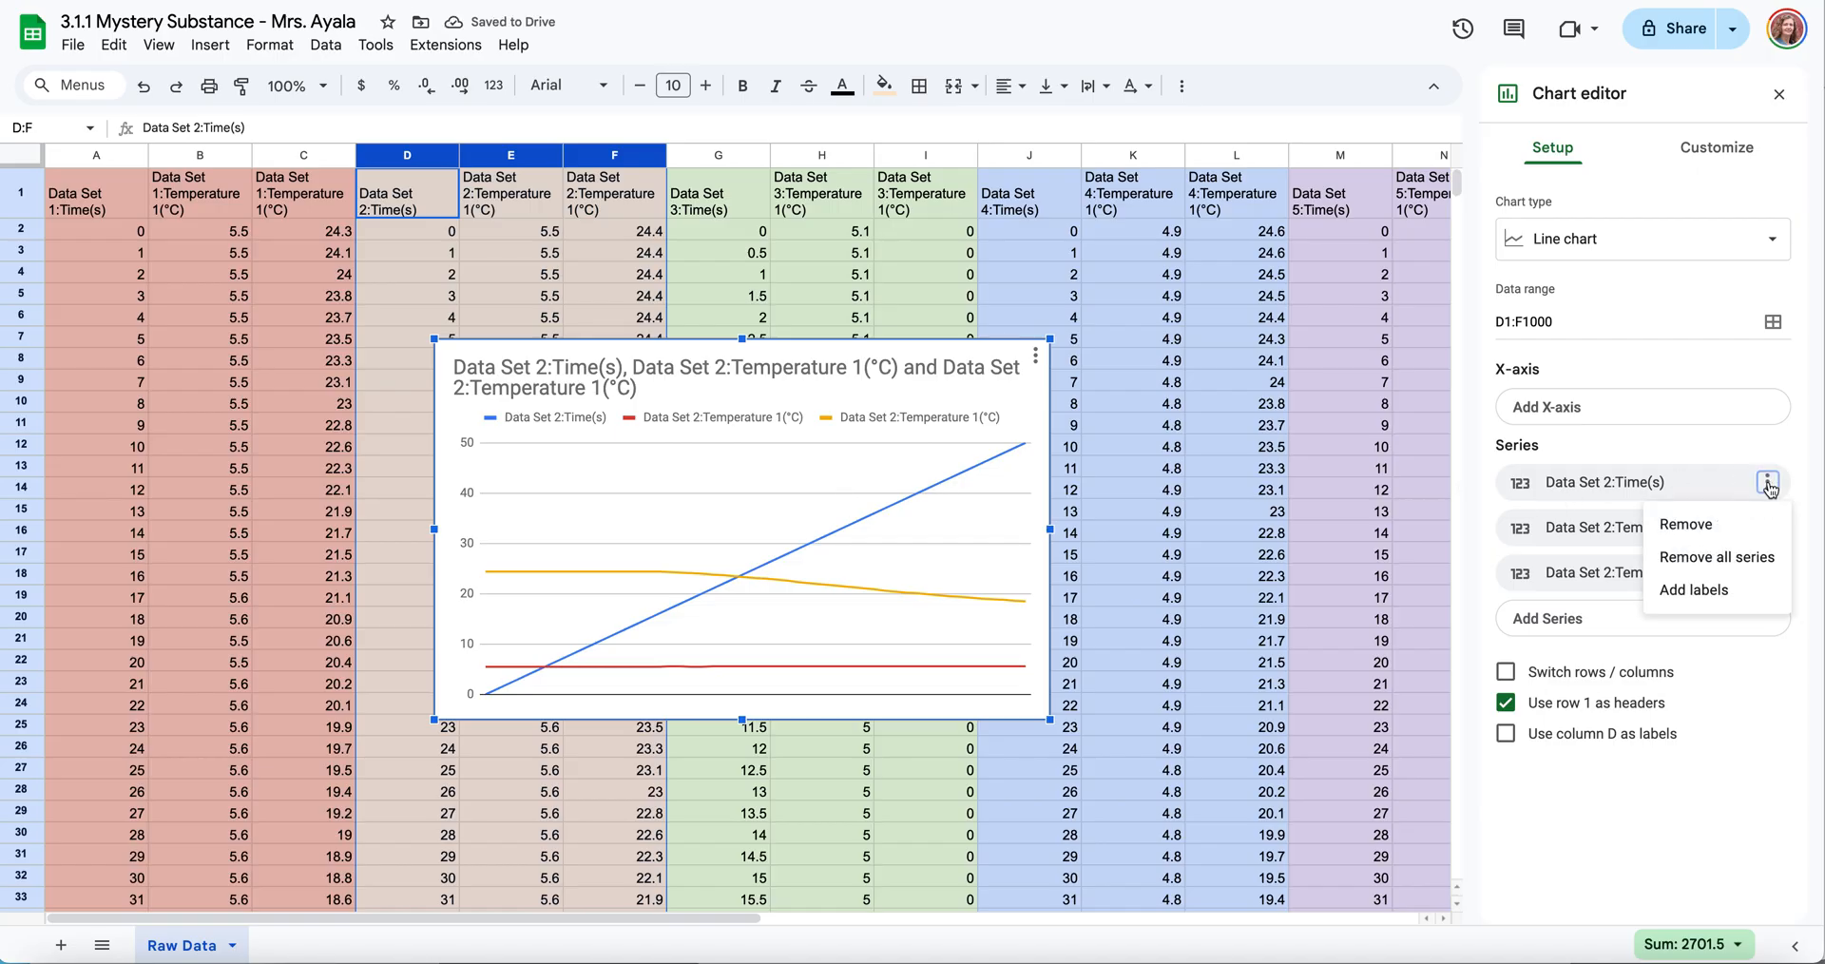
{"action": "left_click", "coordinate": [1686, 525]}
{"action": "left_click", "coordinate": [1570, 416]}
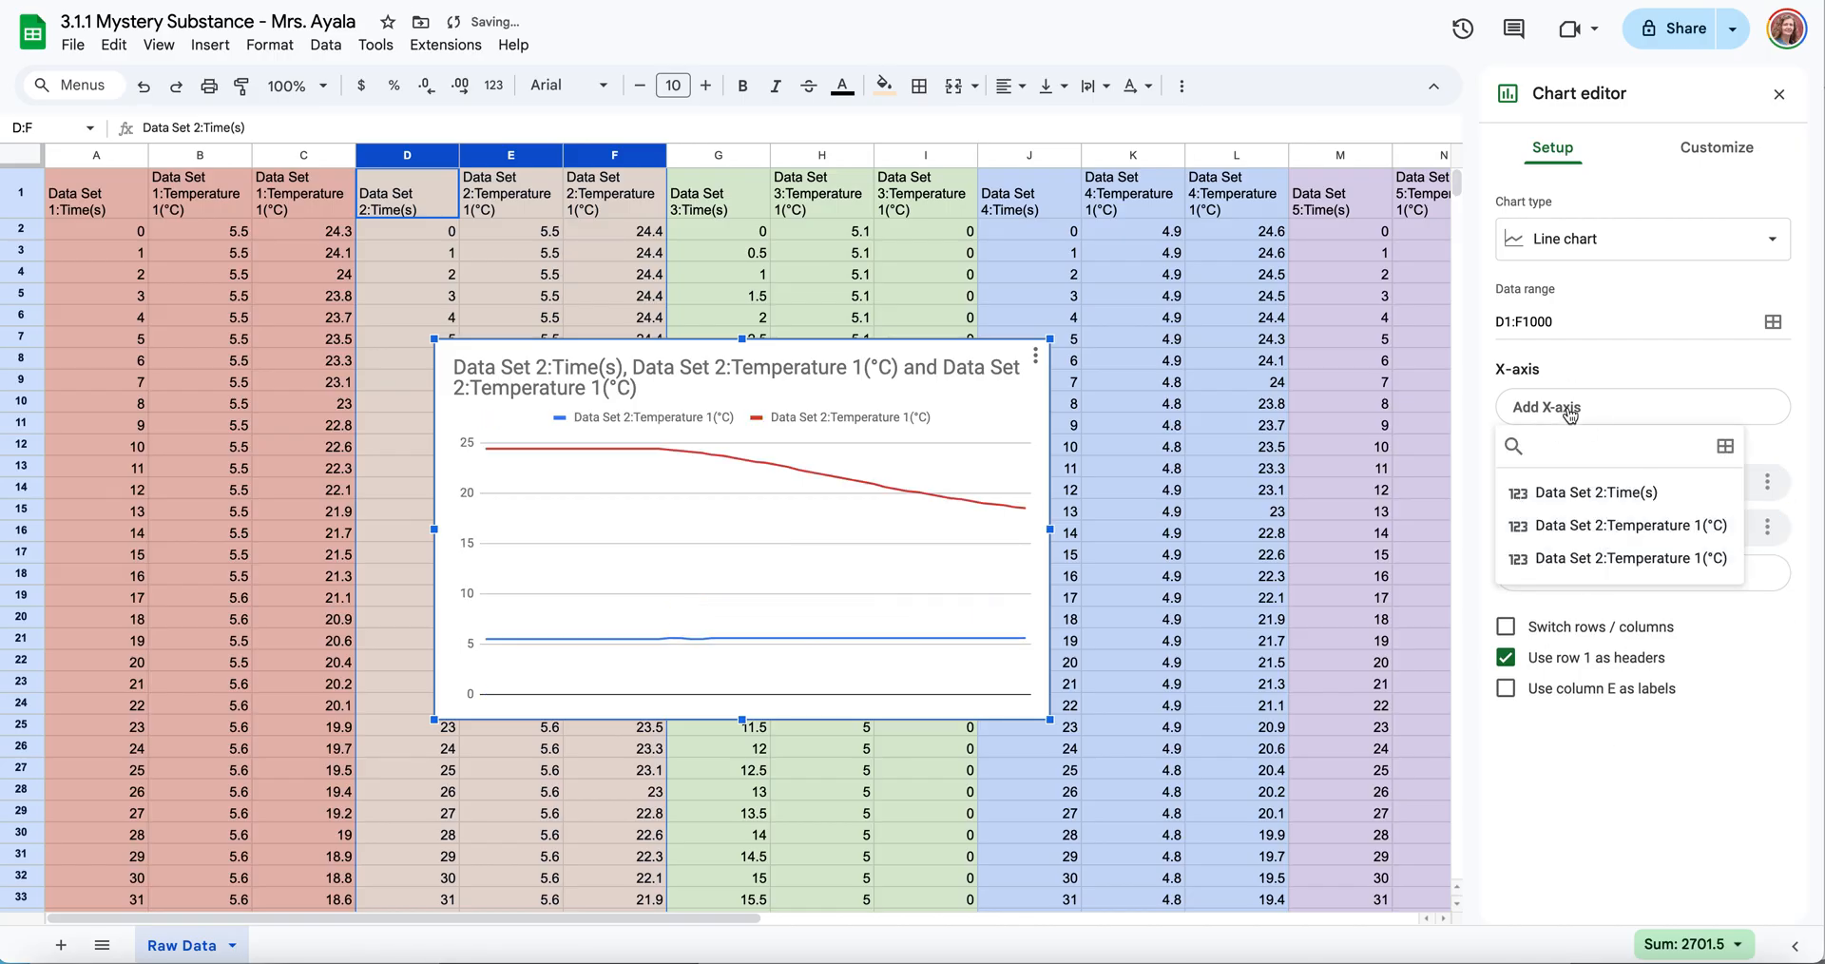
{"action": "left_click", "coordinate": [1626, 495]}
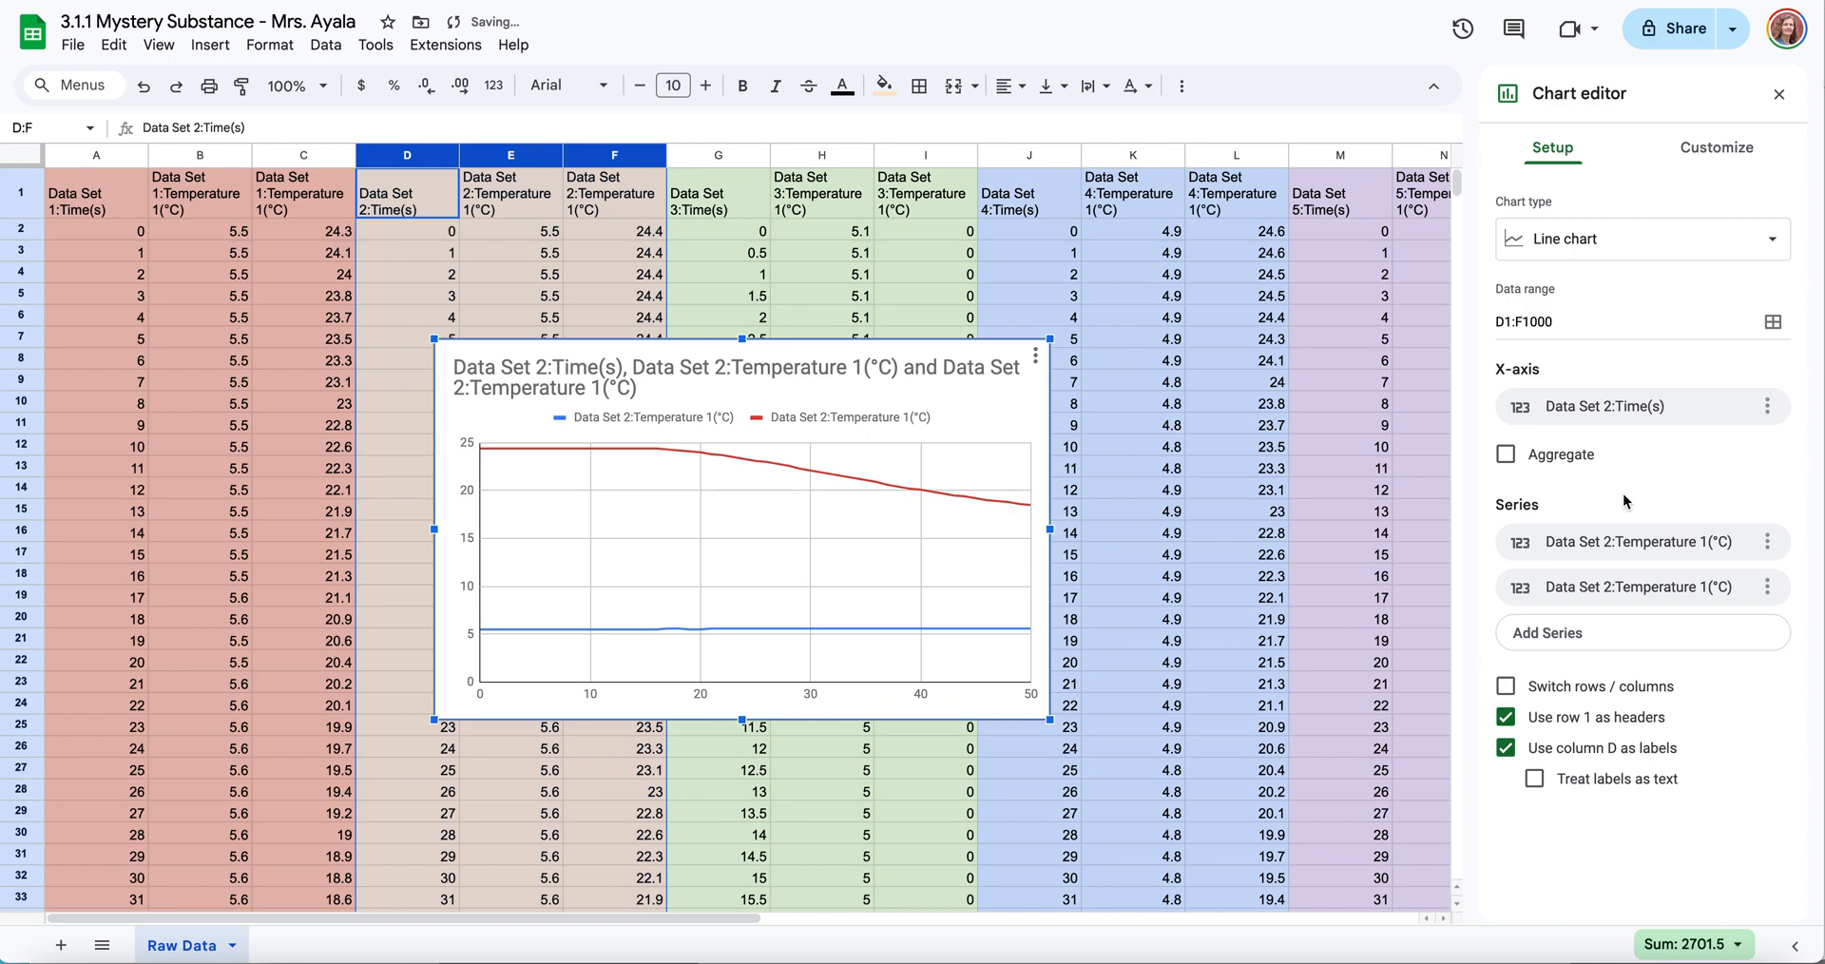
Set the new chart's title to "Data Set 2"
{"action": "left_click", "coordinate": [1690, 152]}
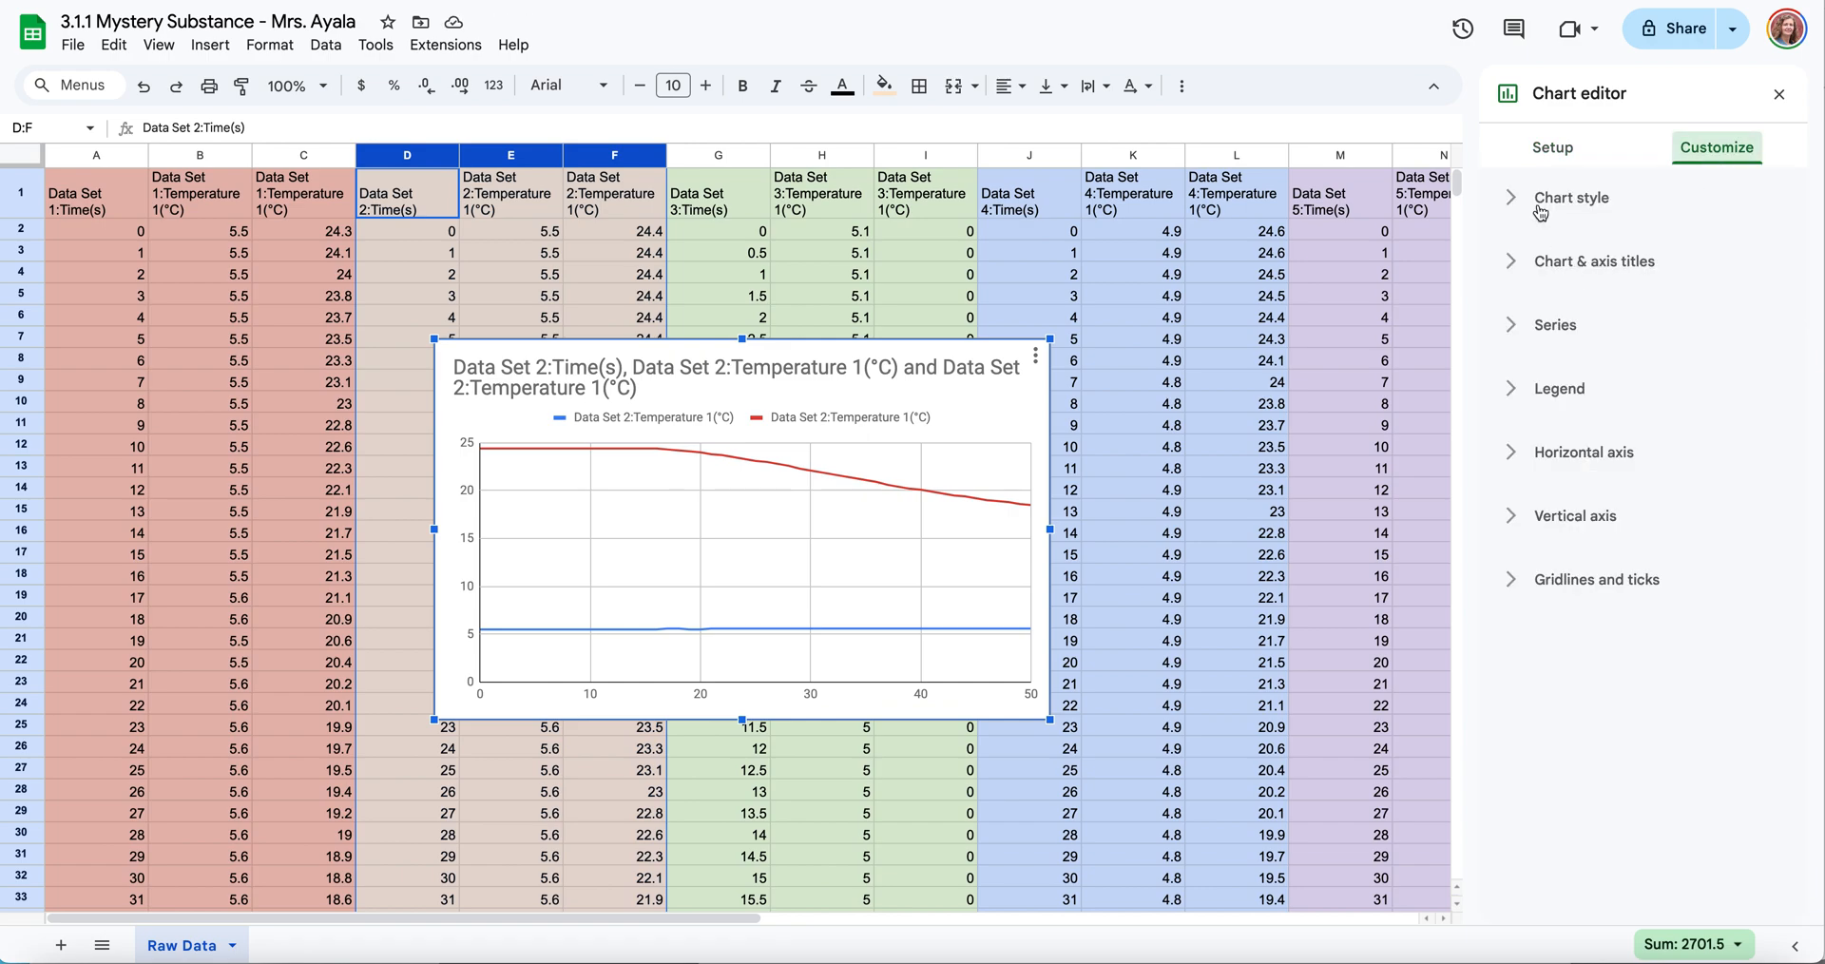
{"action": "left_click", "coordinate": [1562, 268]}
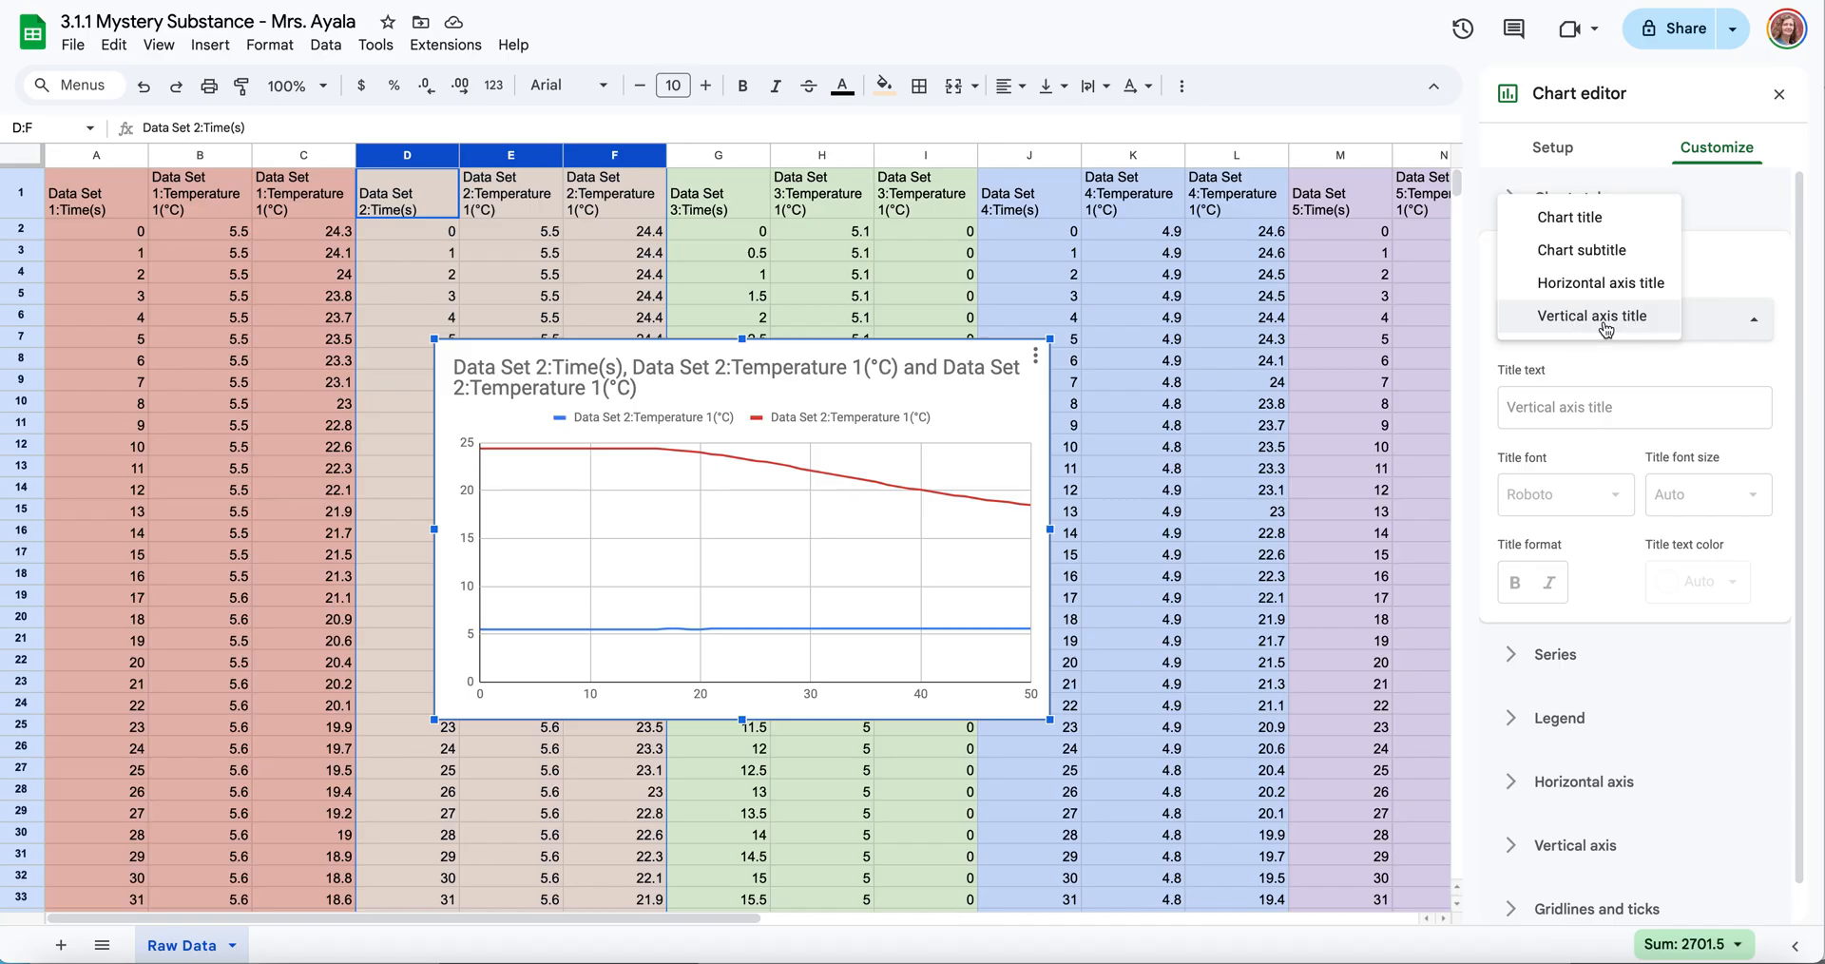
{"action": "left_click", "coordinate": [1586, 224]}
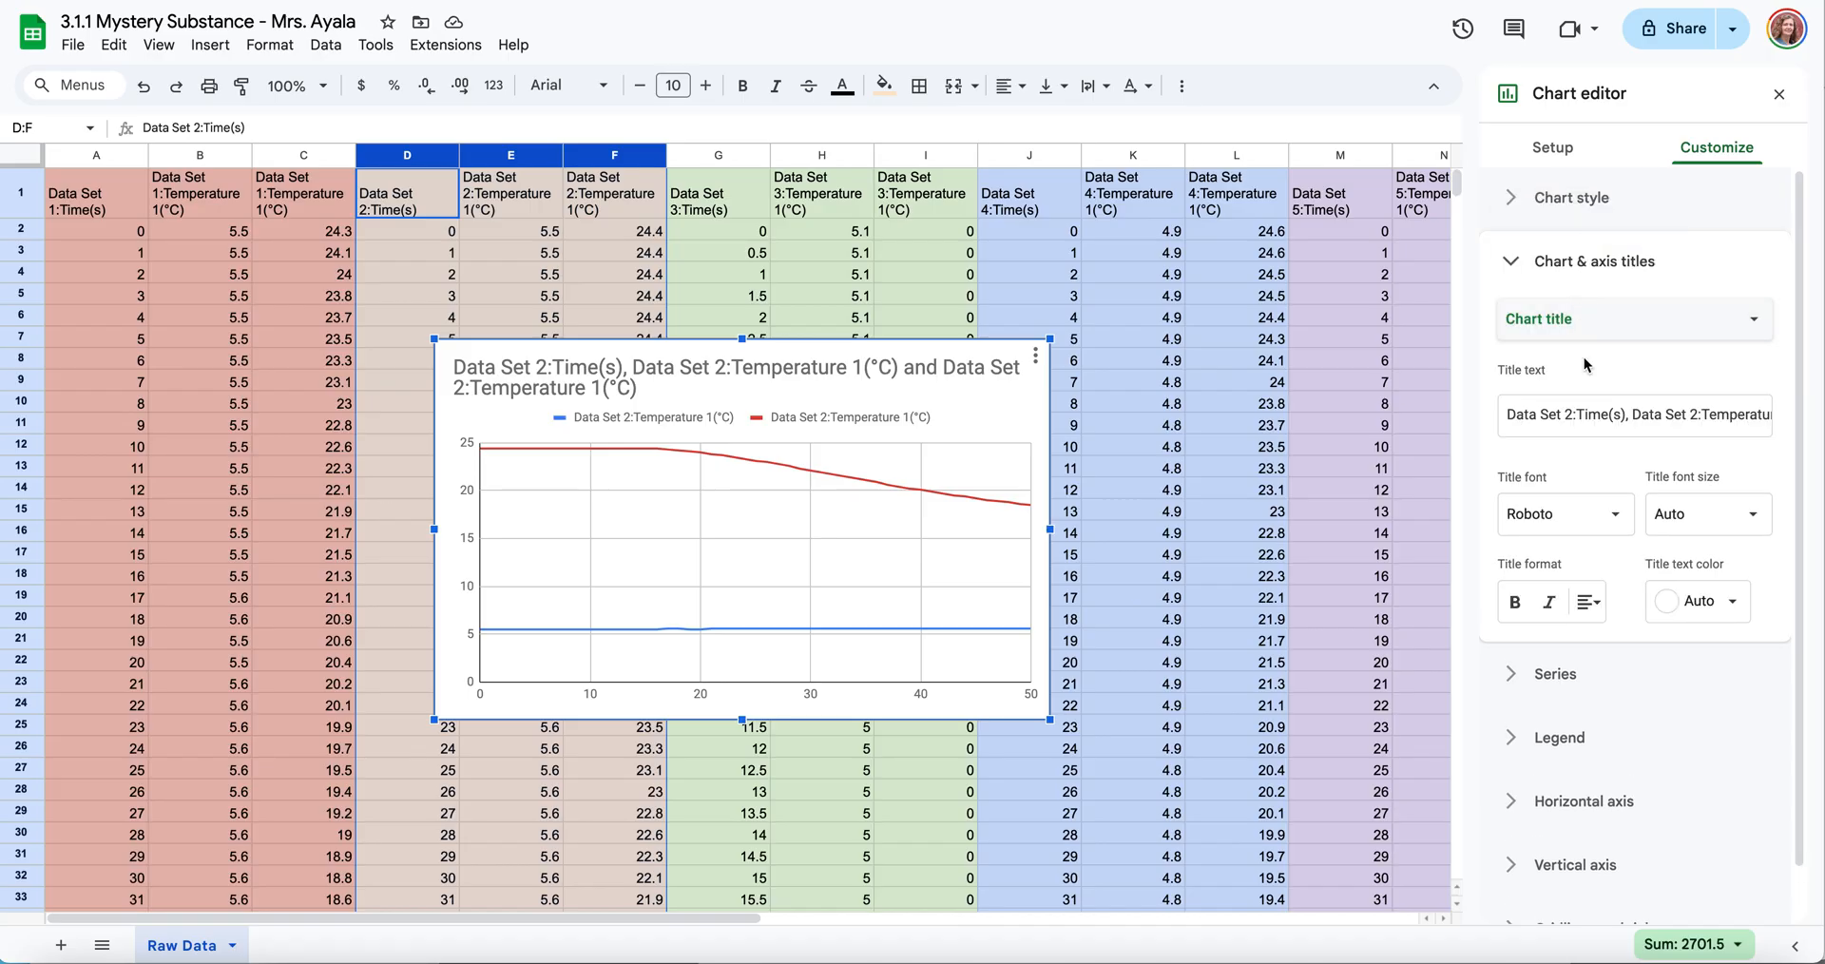
{"action": "left_click", "coordinate": [1572, 419]}
{"action": "key", "text": "BackSpace"}
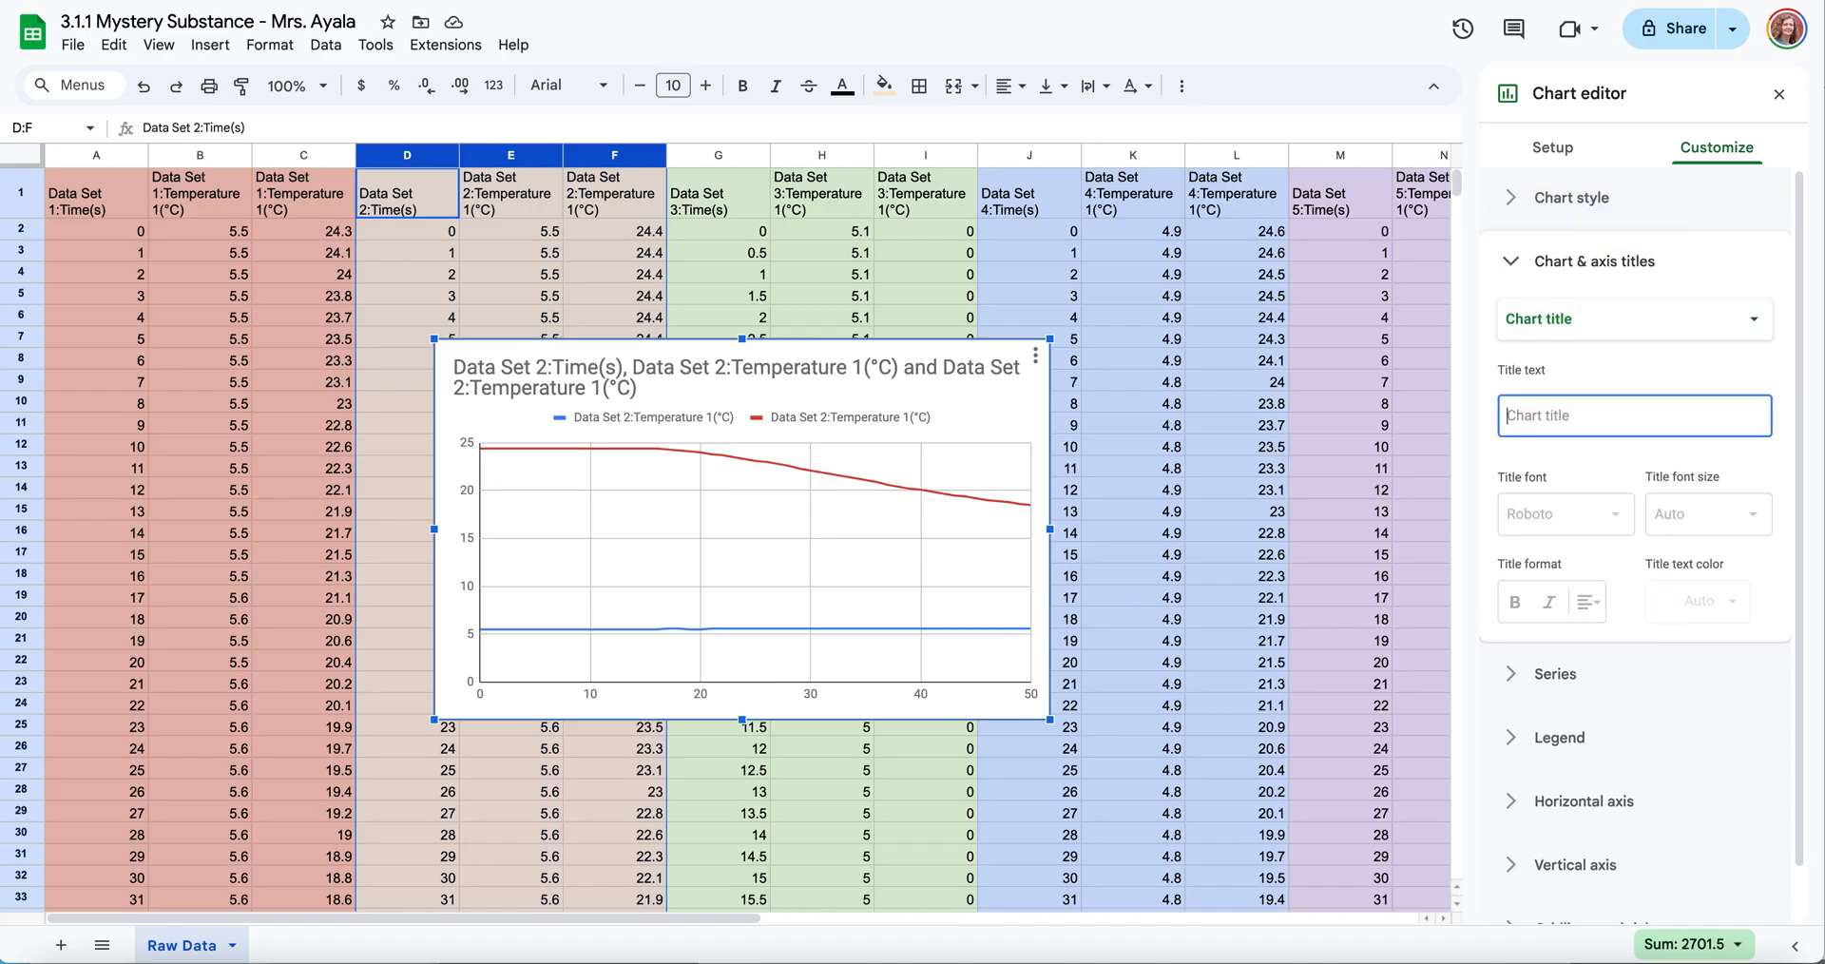
{"action": "type", "text": "Data Set 2"}
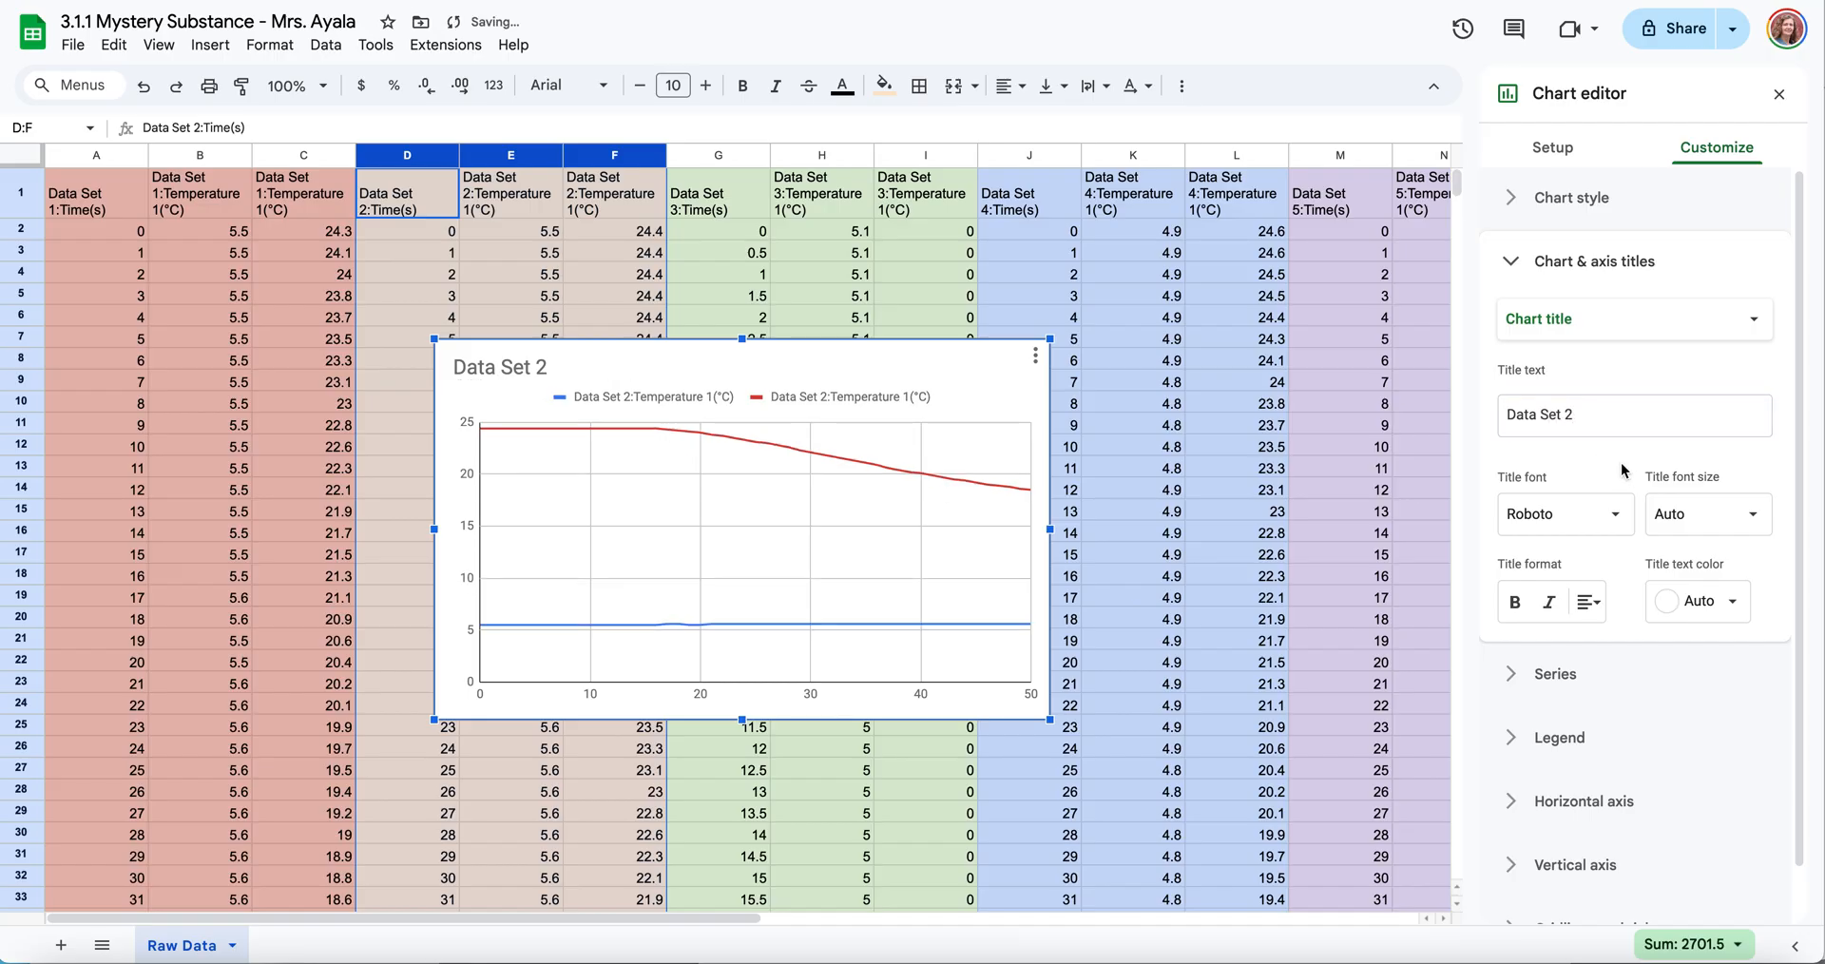
Set the Data Set 2 chart's horizontal axis title to "Time (seconds)"
{"action": "left_click", "coordinate": [1578, 323]}
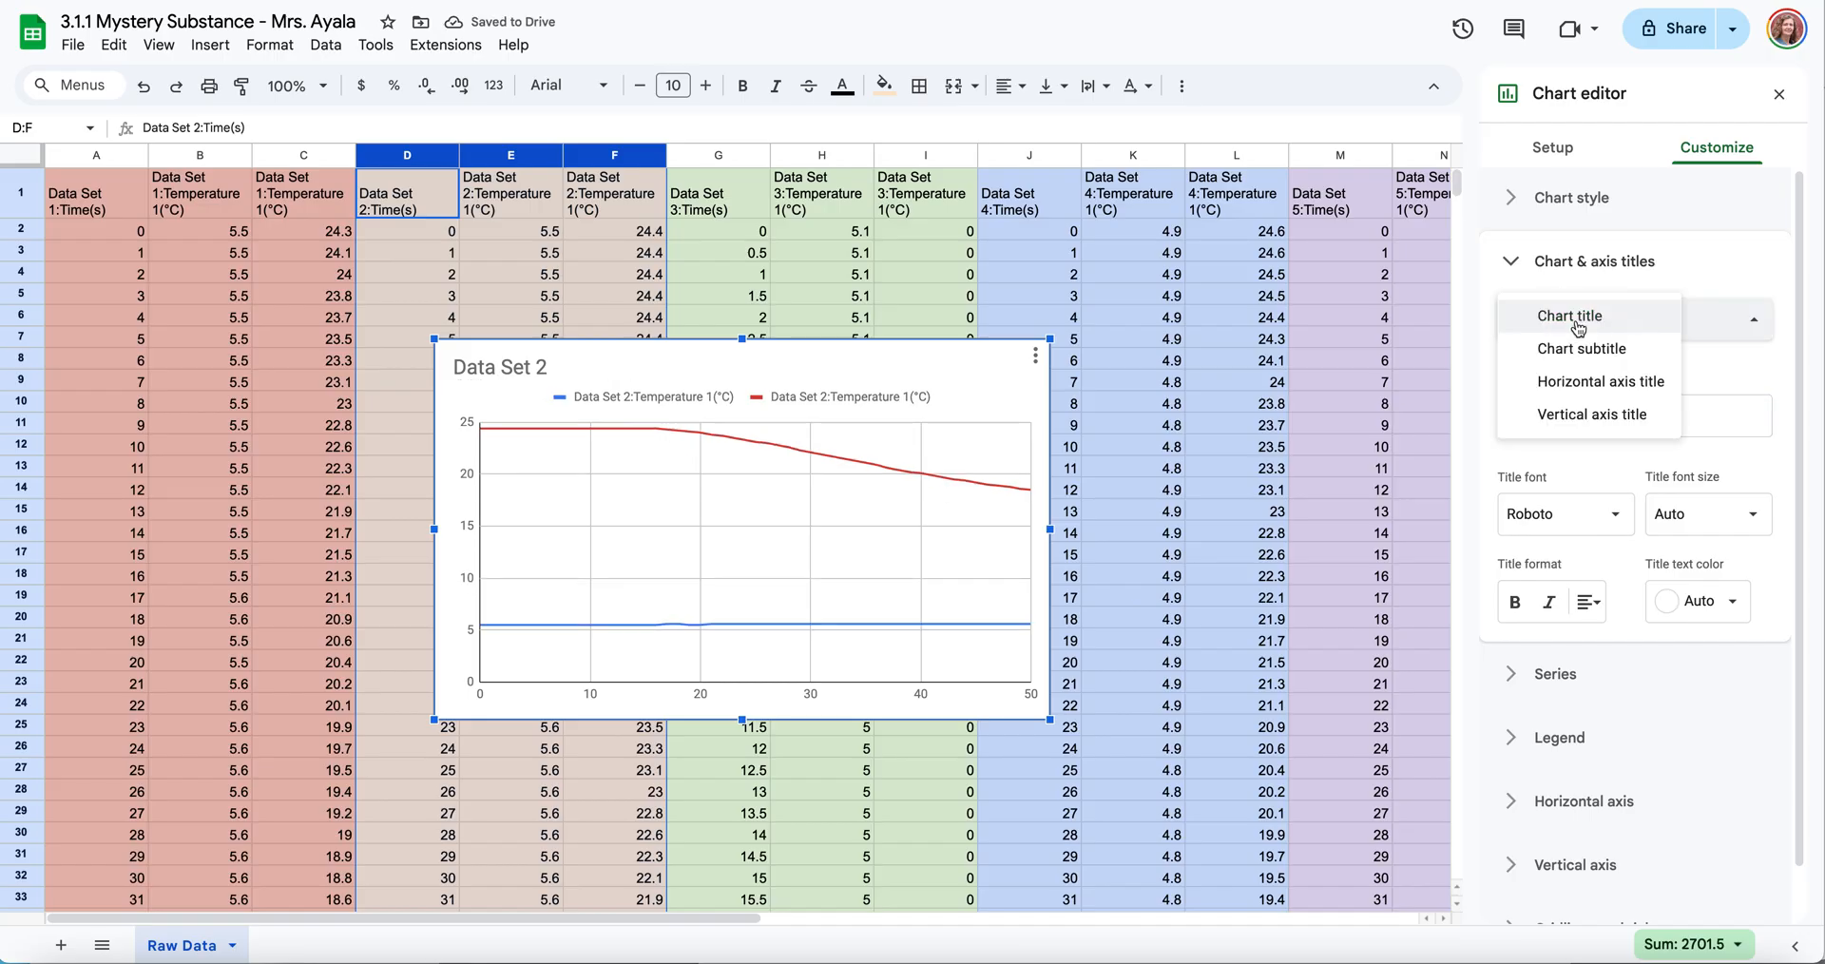
{"action": "left_click", "coordinate": [1573, 382]}
{"action": "left_click", "coordinate": [1553, 409]}
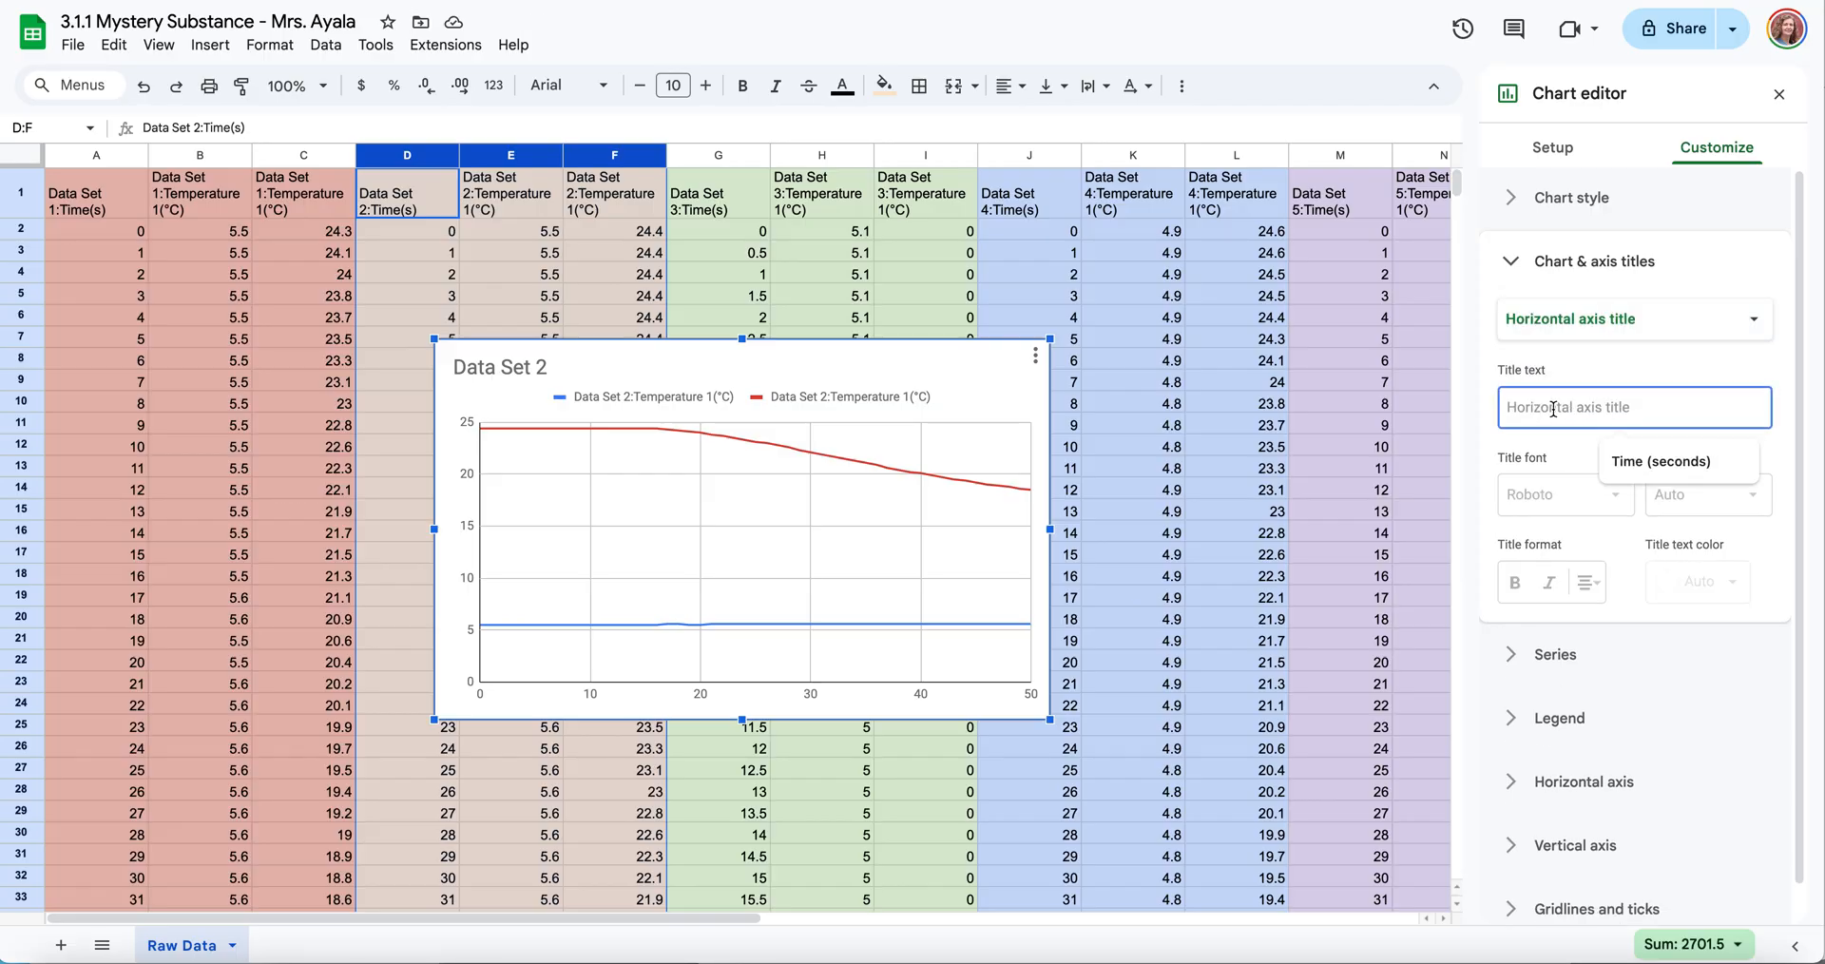
{"action": "type", "text": "T"}
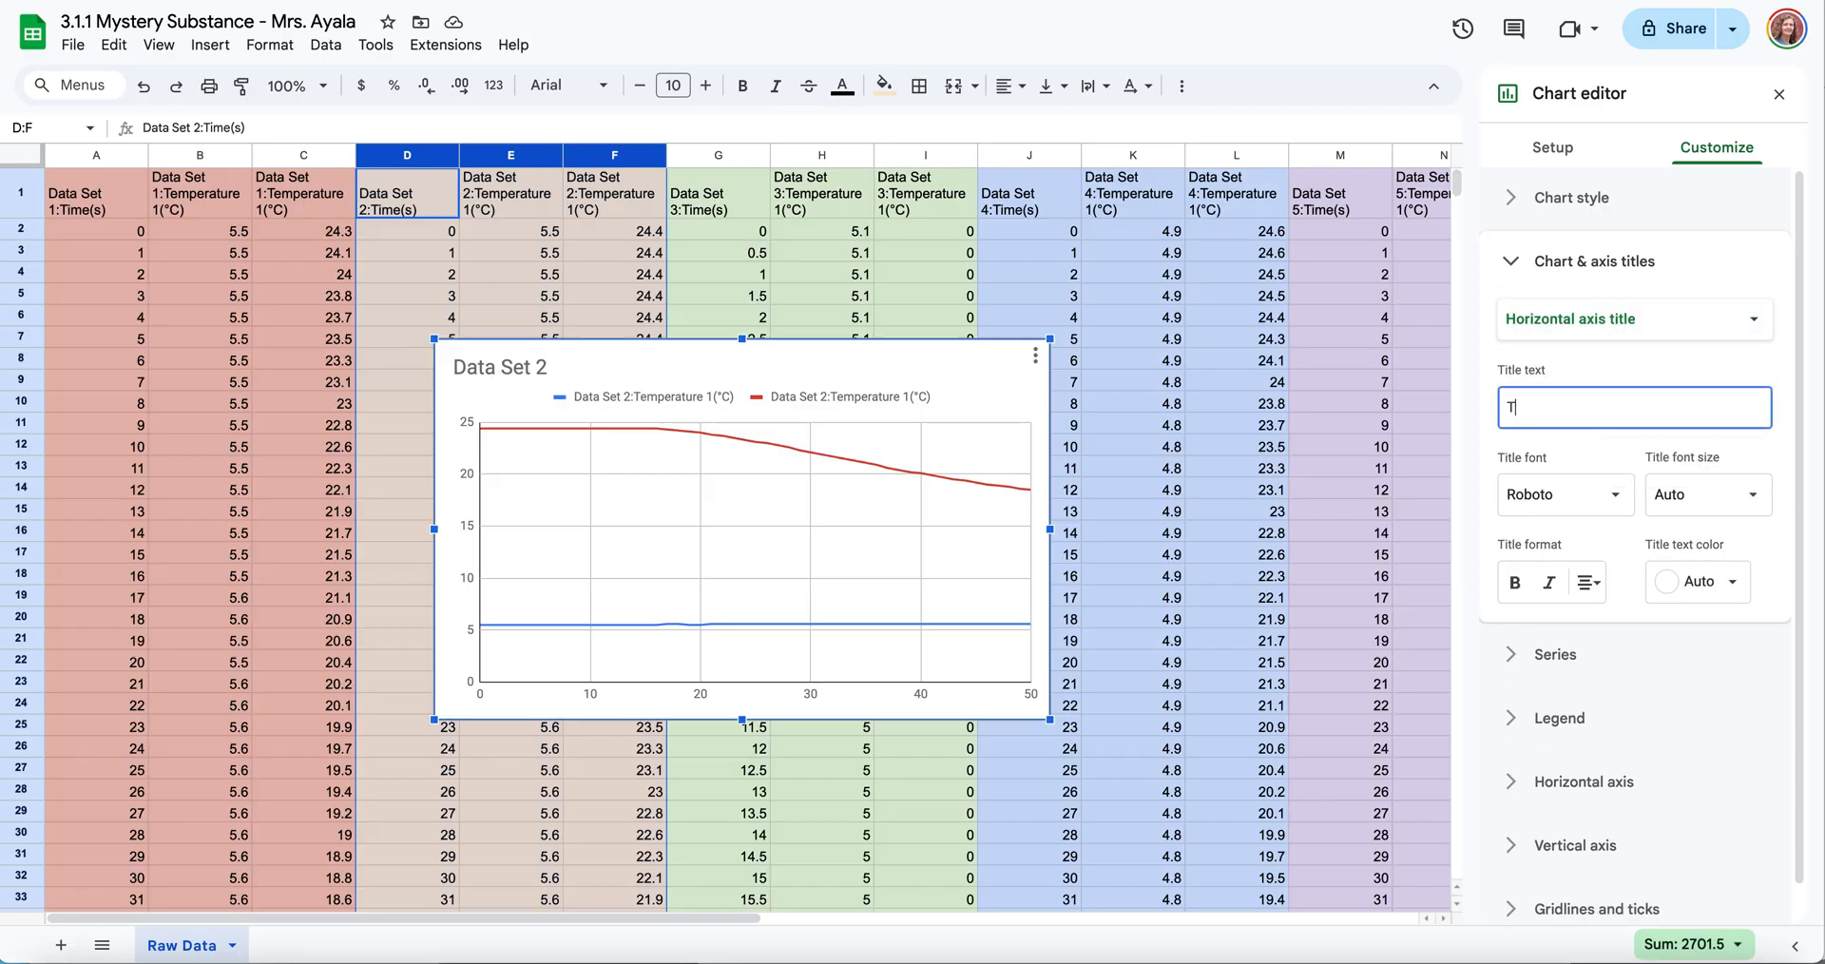
{"action": "type", "text": "ime (seconds)"}
Set the Data Set 2 chart's vertical axis title to "Temperature (celcius)" and close the chart editor
{"action": "left_click", "coordinate": [1555, 317]}
{"action": "left_click", "coordinate": [1554, 349]}
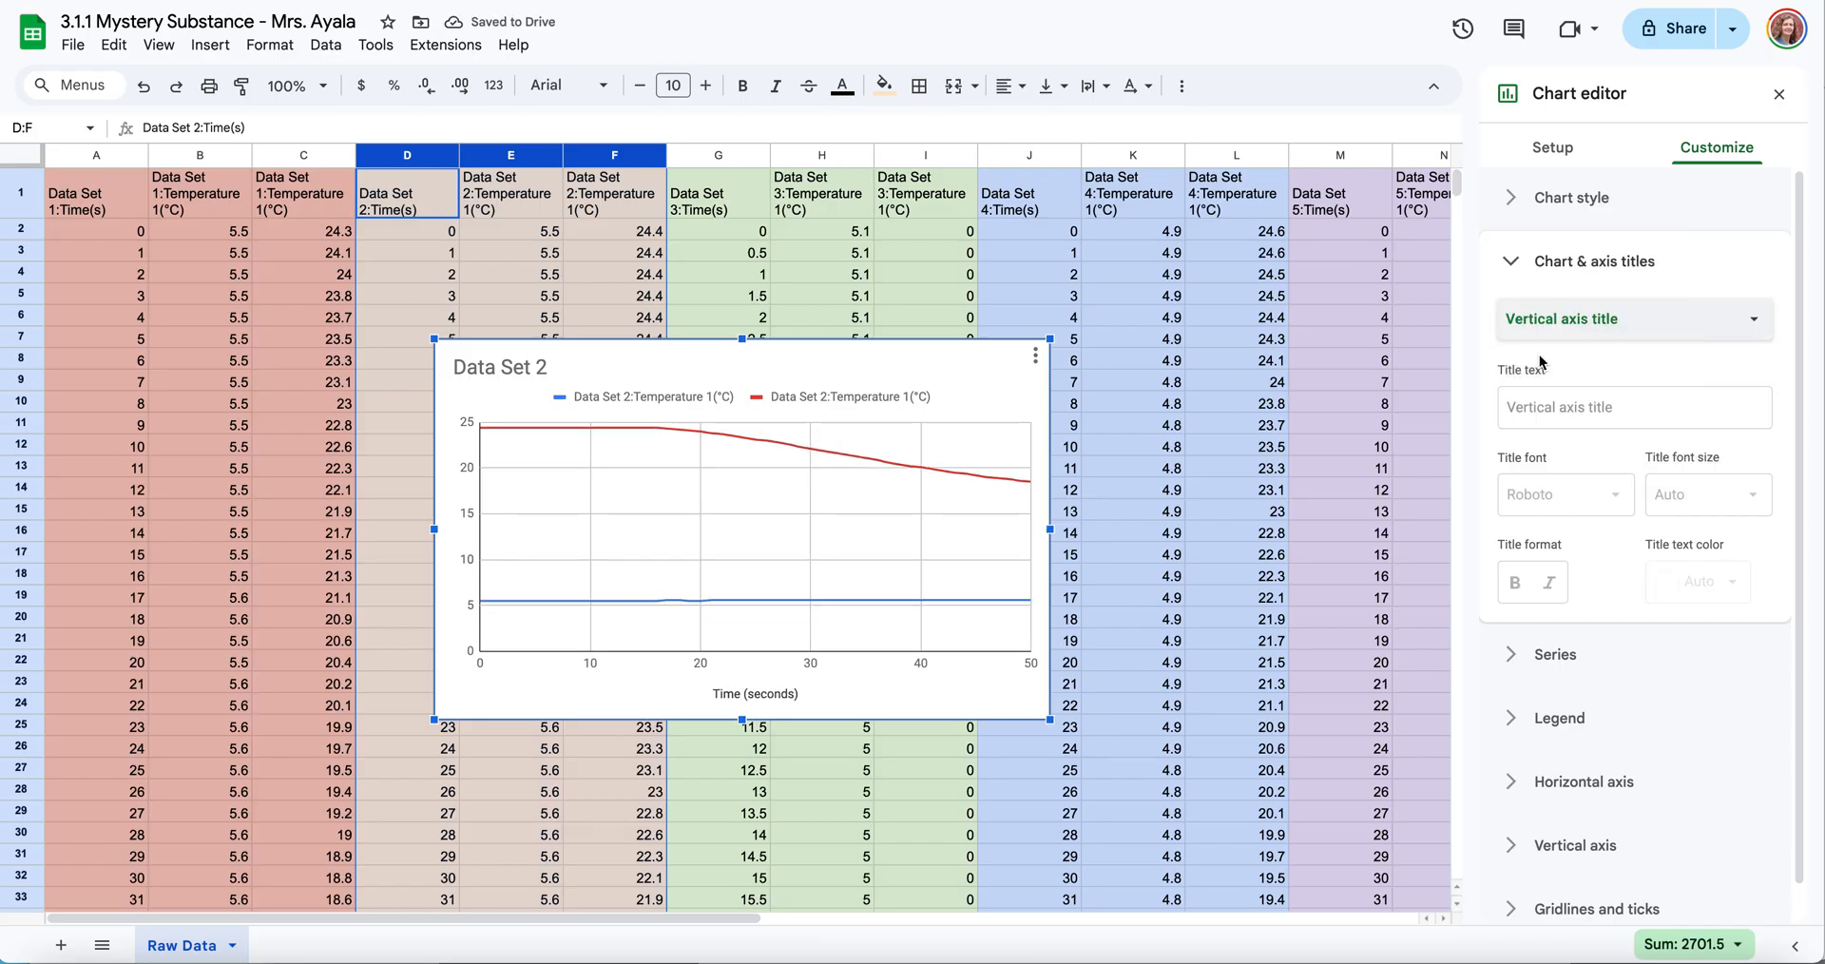
{"action": "left_click", "coordinate": [1549, 402]}
{"action": "type", "text": "Te"}
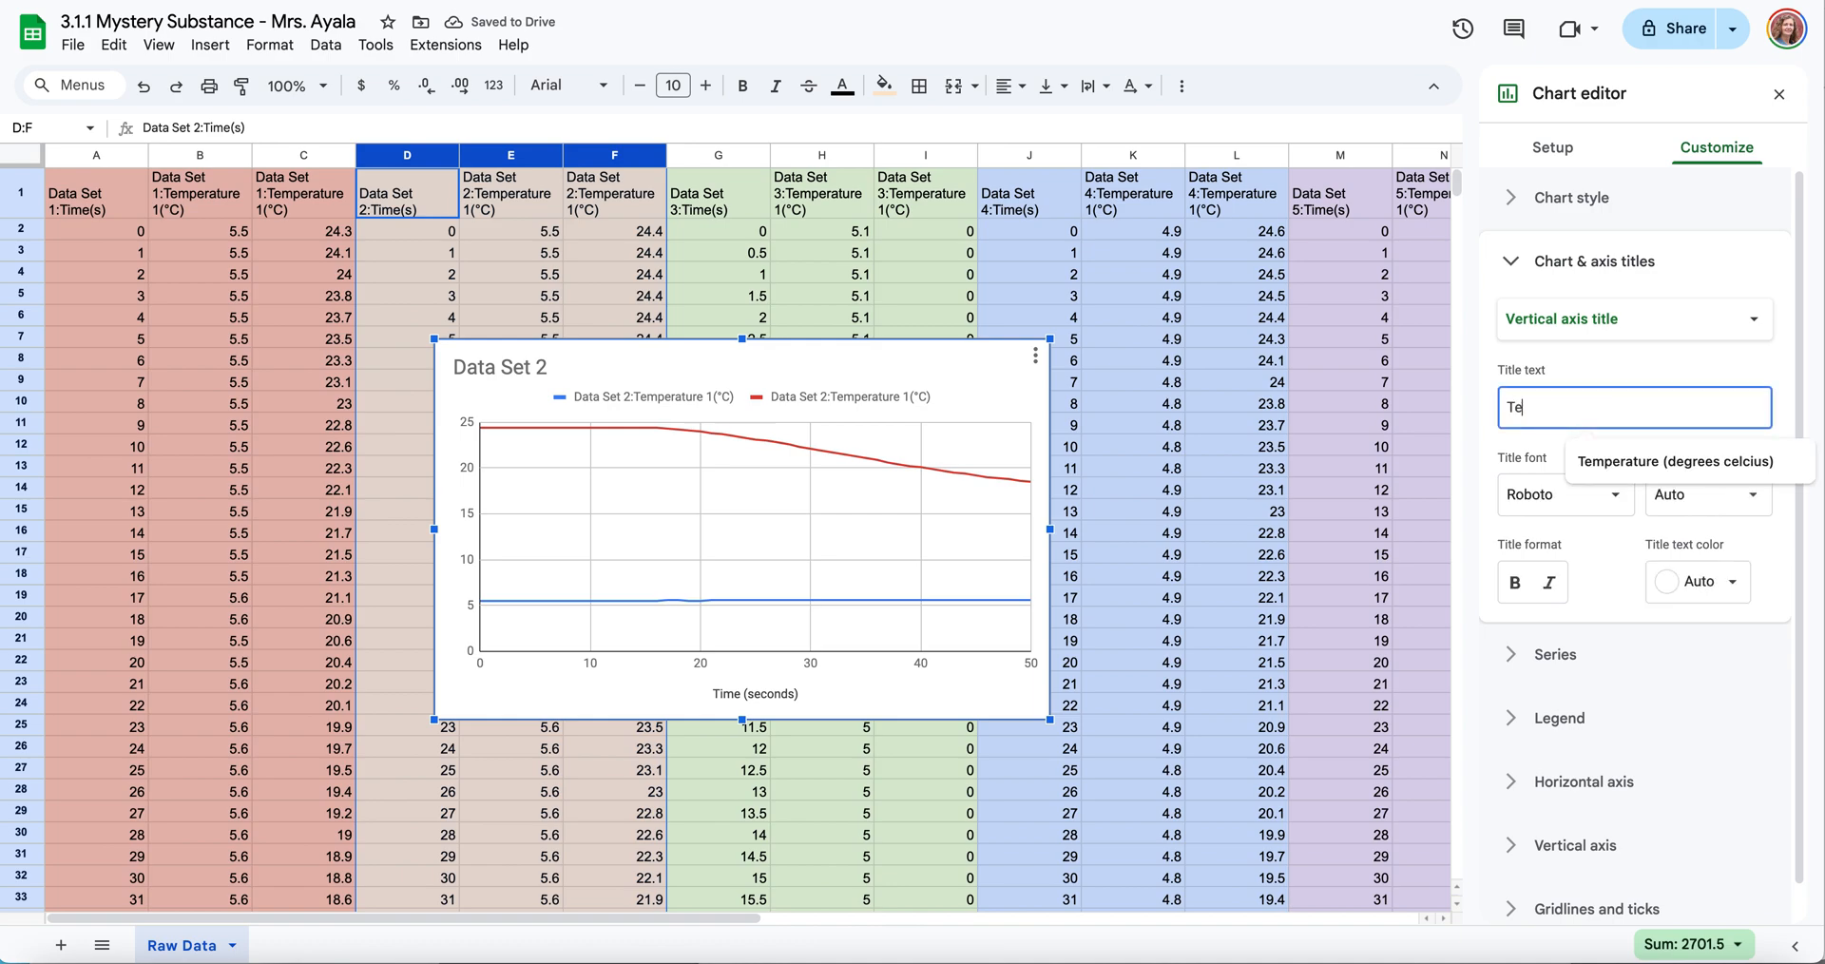
{"action": "type", "text": "mperature (celcius"}
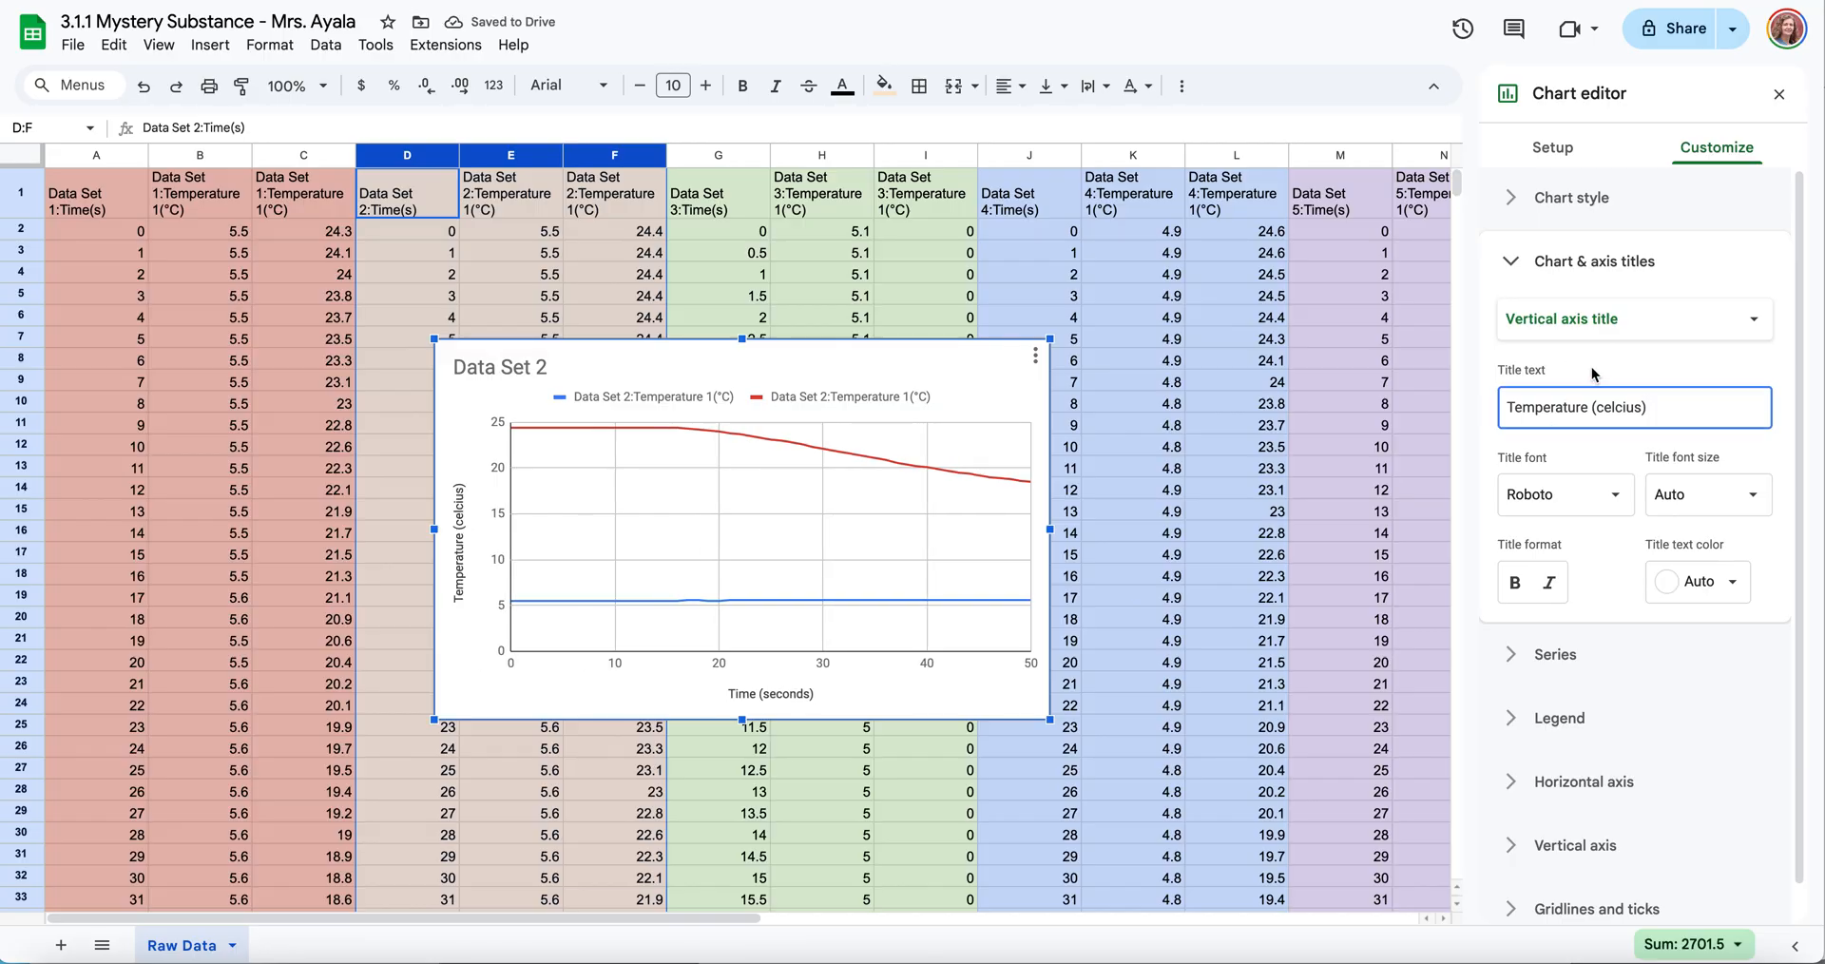
{"action": "left_click", "coordinate": [1778, 93]}
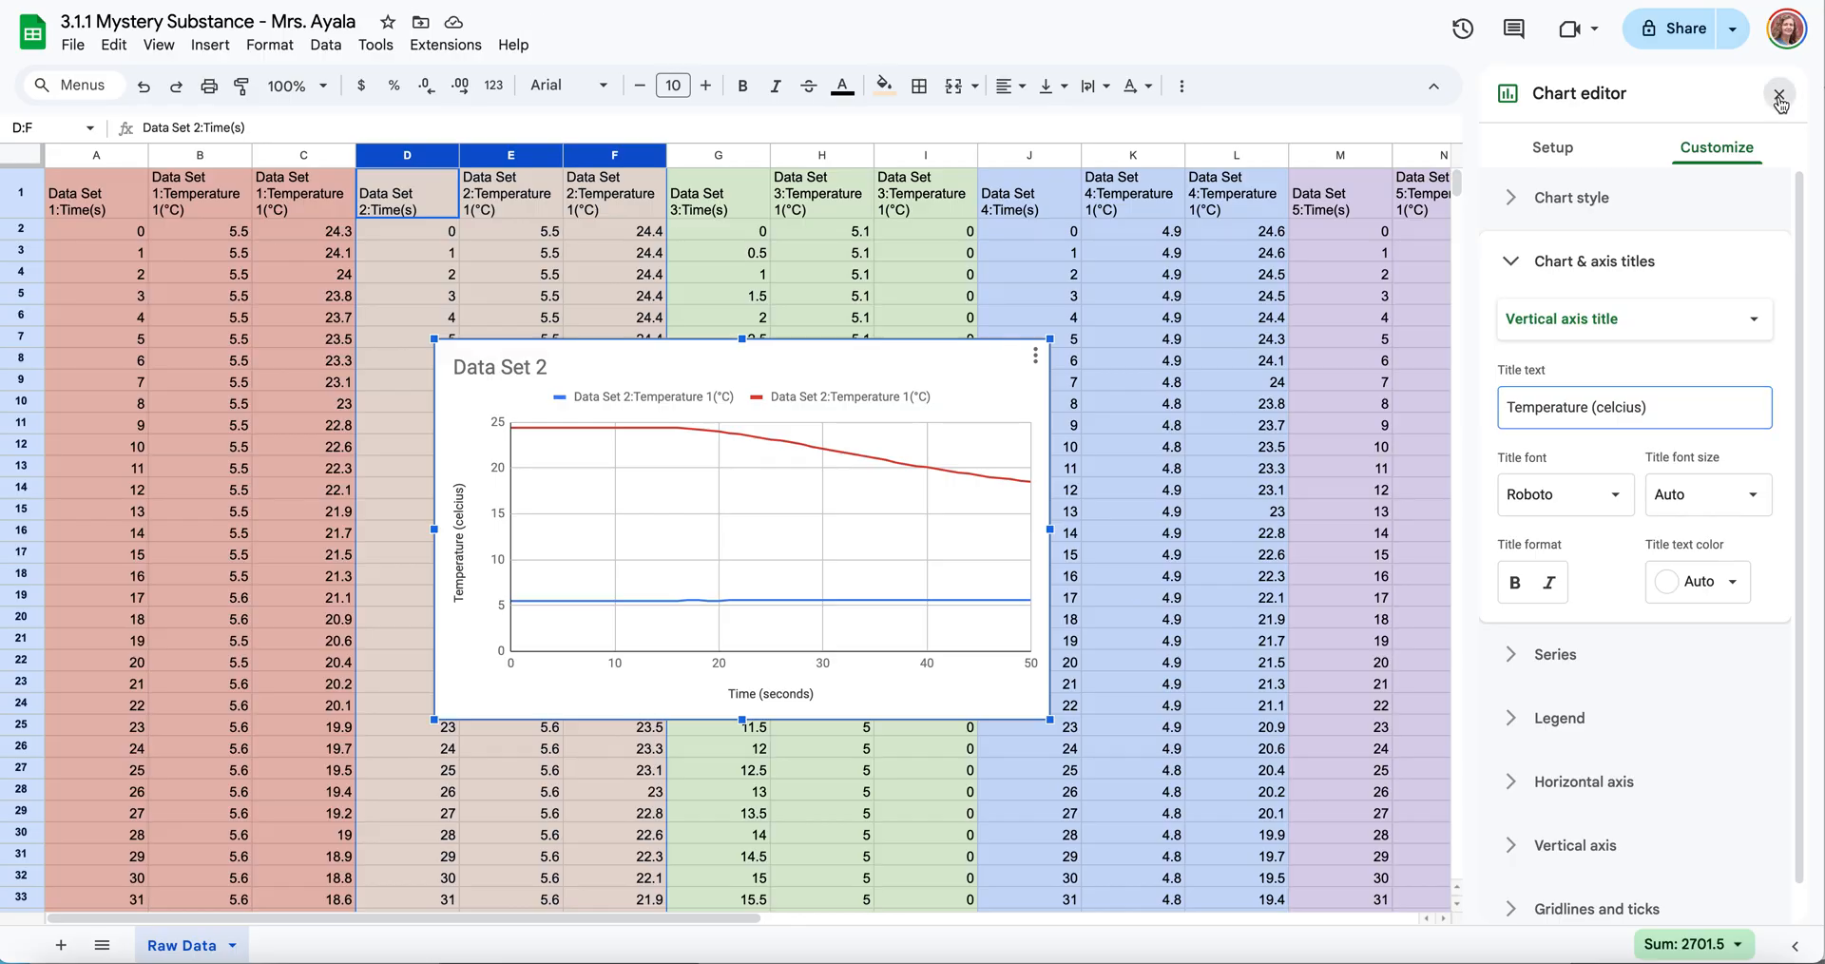
Move the Data Set 2 chart off the data, placing it directly below the Data Set 1 chart
{"action": "left_click", "coordinate": [817, 357]}
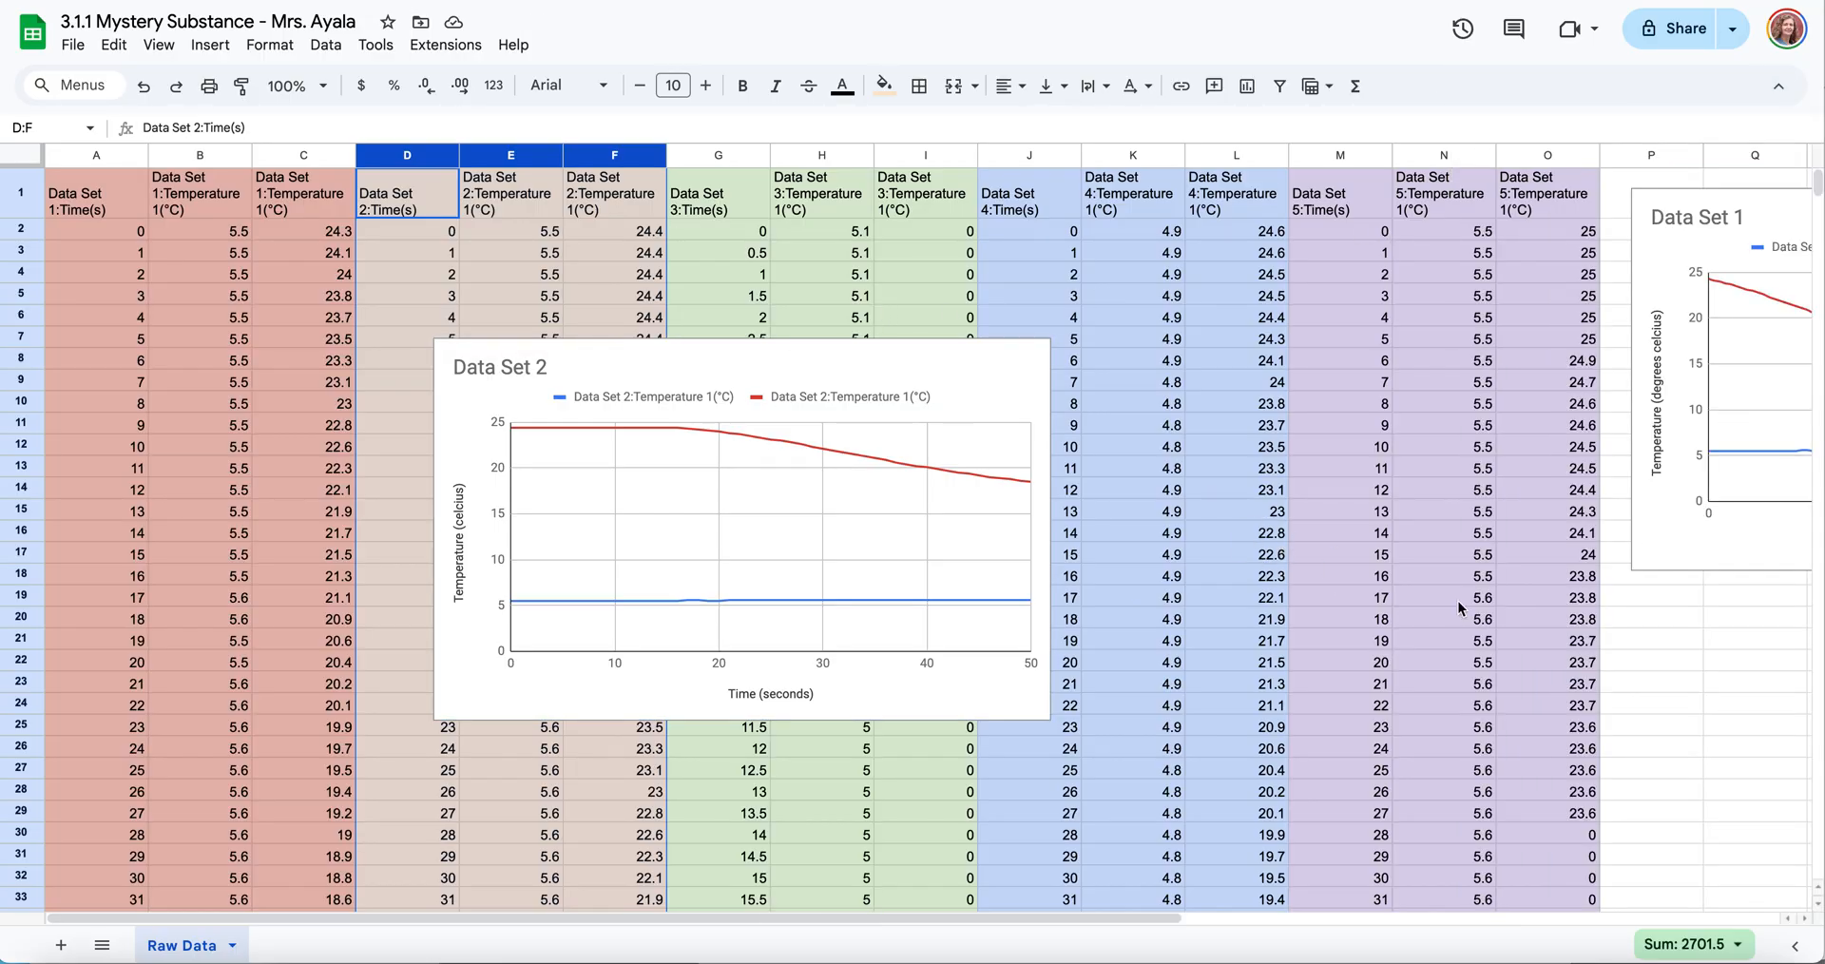
{"action": "left_click", "coordinate": [977, 373]}
{"action": "left_click_drag", "start_coordinate": [968, 373], "coordinate": [1491, 504]}
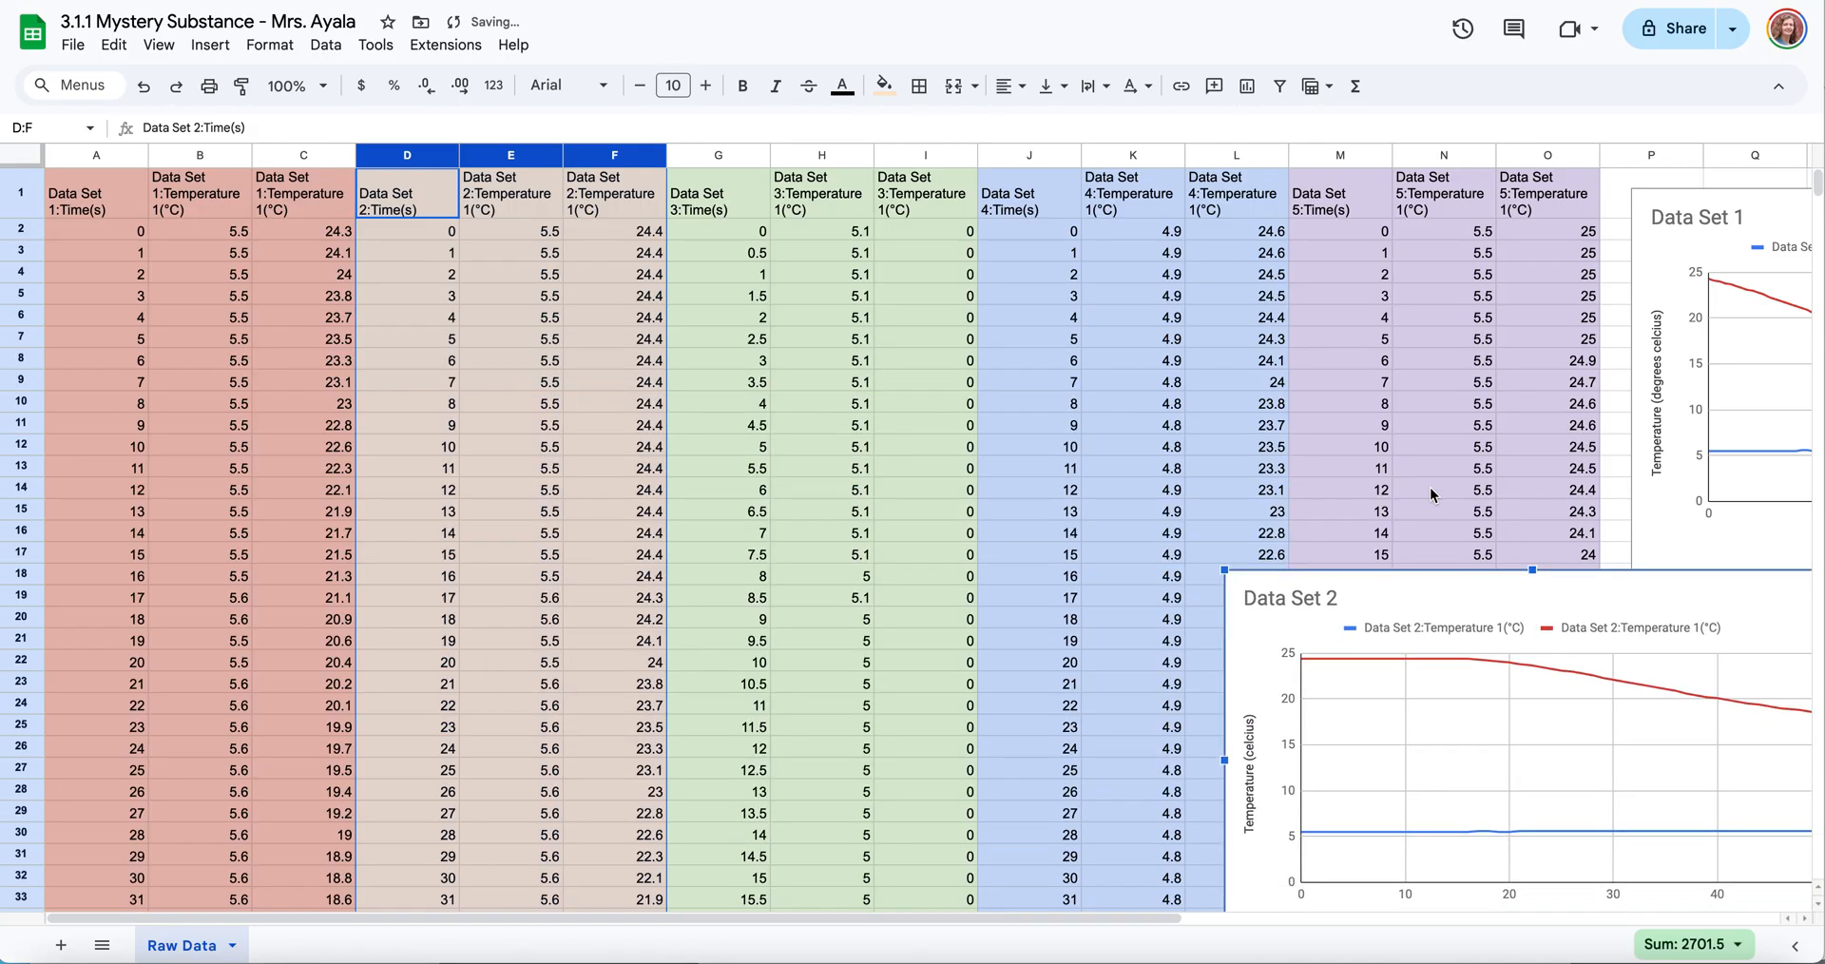
{"action": "scroll", "coordinate": [1430, 493], "scroll_direction": "right", "scroll_amount": 5}
{"action": "scroll", "coordinate": [1429, 487], "scroll_direction": "right", "scroll_amount": 3}
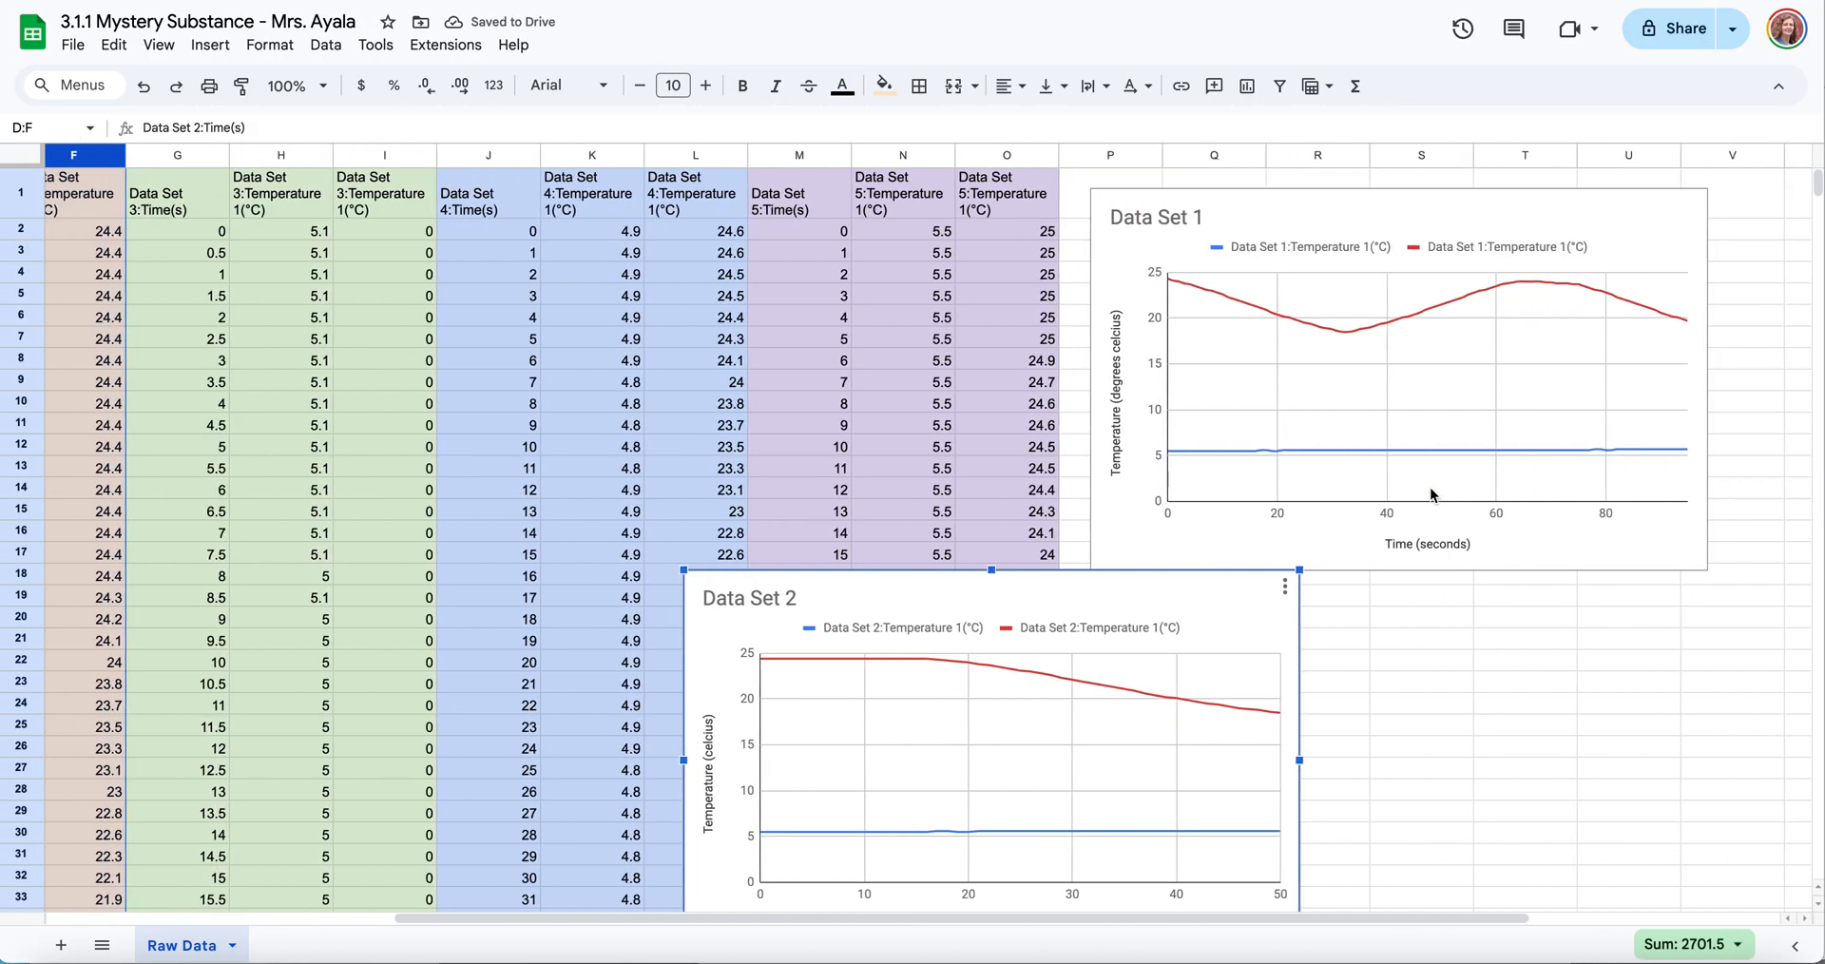
{"action": "left_click", "coordinate": [1055, 594]}
{"action": "left_click_drag", "start_coordinate": [1055, 594], "coordinate": [1469, 610]}
{"action": "scroll", "coordinate": [1679, 567], "scroll_direction": "down", "scroll_amount": 2}
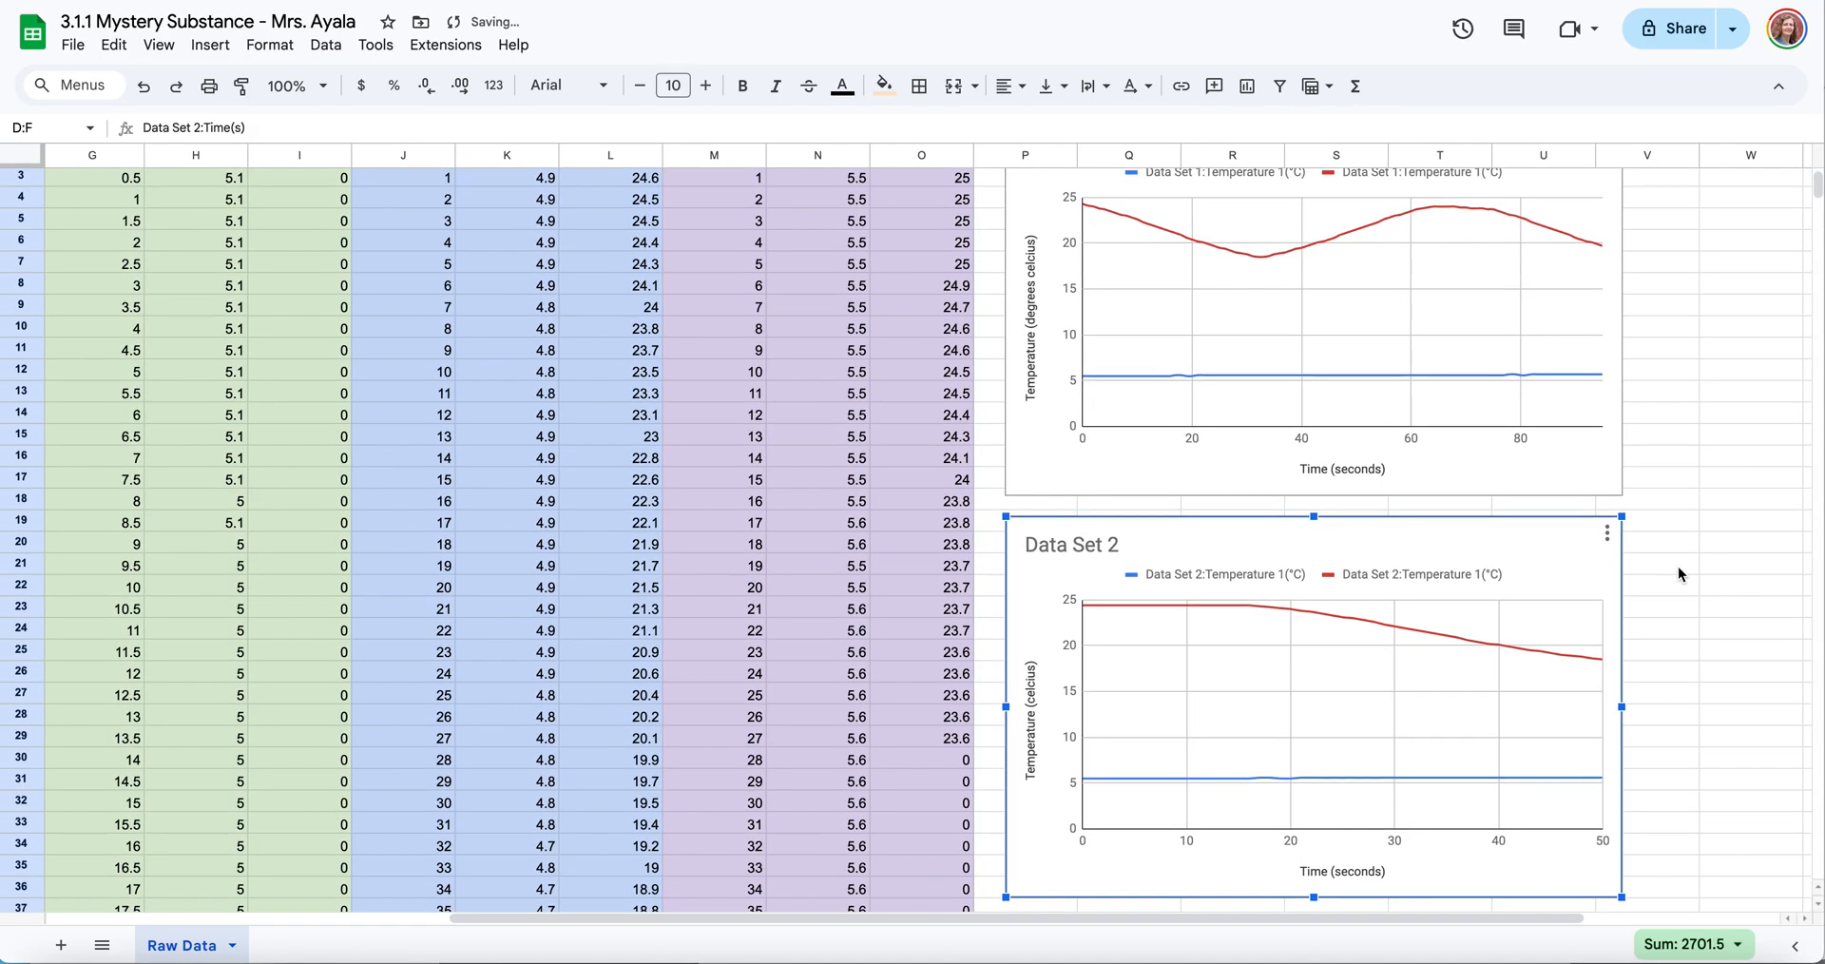
Capture a screenshot of the Data Set 2 chart and paste it into the "Data set 2 (Step 12)" row of the Word assignment document
{"action": "scroll", "coordinate": [1679, 567], "scroll_direction": "up", "scroll_amount": 2}
{"action": "scroll", "coordinate": [1679, 567], "scroll_direction": "left", "scroll_amount": 1}
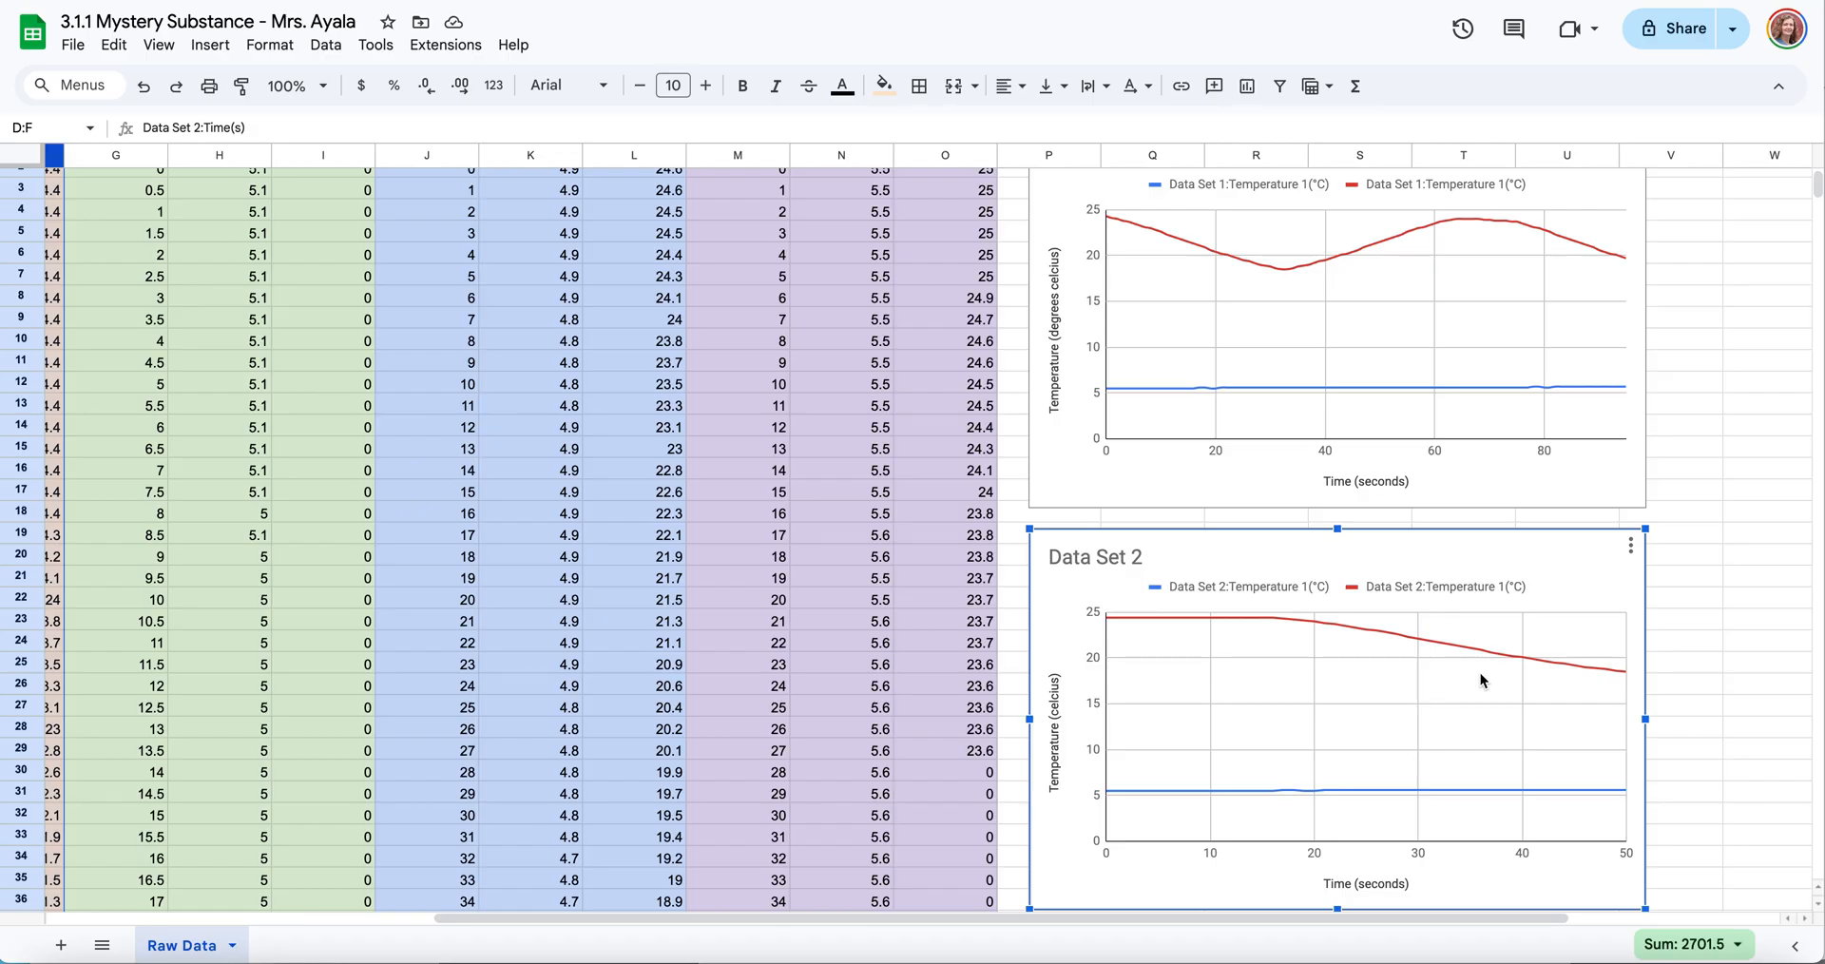
{"action": "mouse_move", "coordinate": [1275, 614]}
{"action": "key", "text": "shift+super+4"}
{"action": "left_click_drag", "start_coordinate": [1032, 533], "coordinate": [1646, 909]}
{"action": "left_click", "coordinate": [1022, 1]}
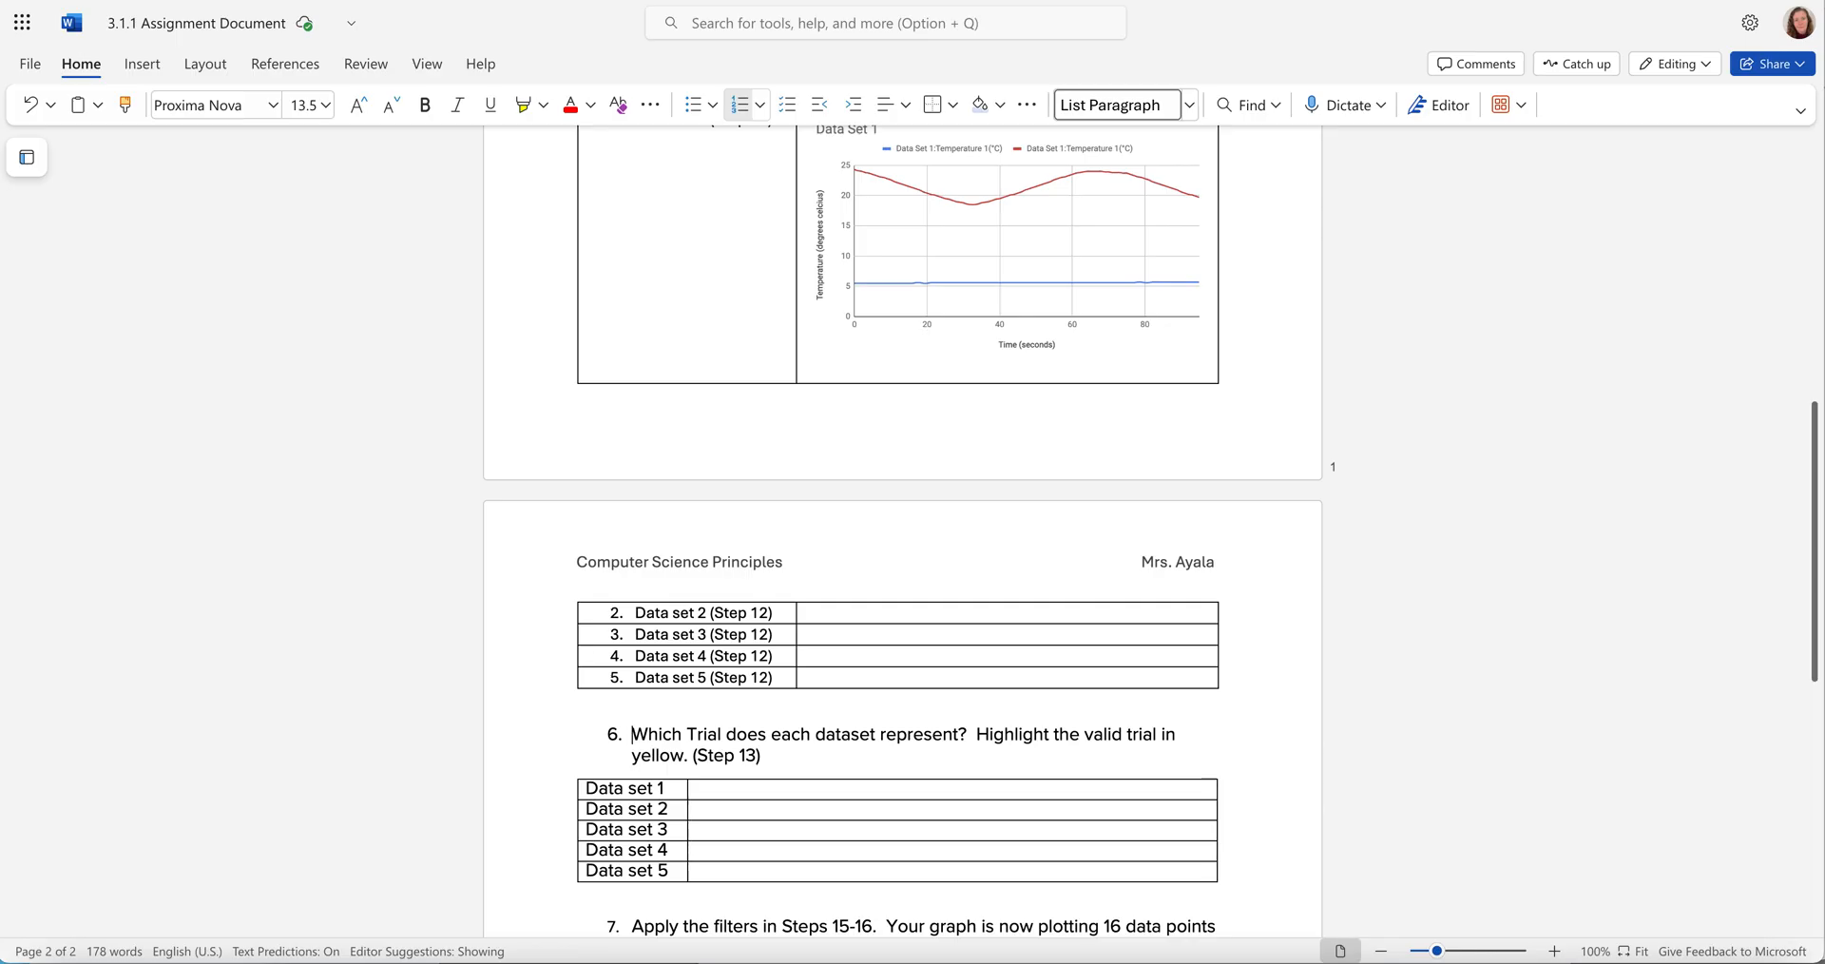
{"action": "left_click", "coordinate": [883, 613]}
{"action": "key", "text": "ctrl+v"}
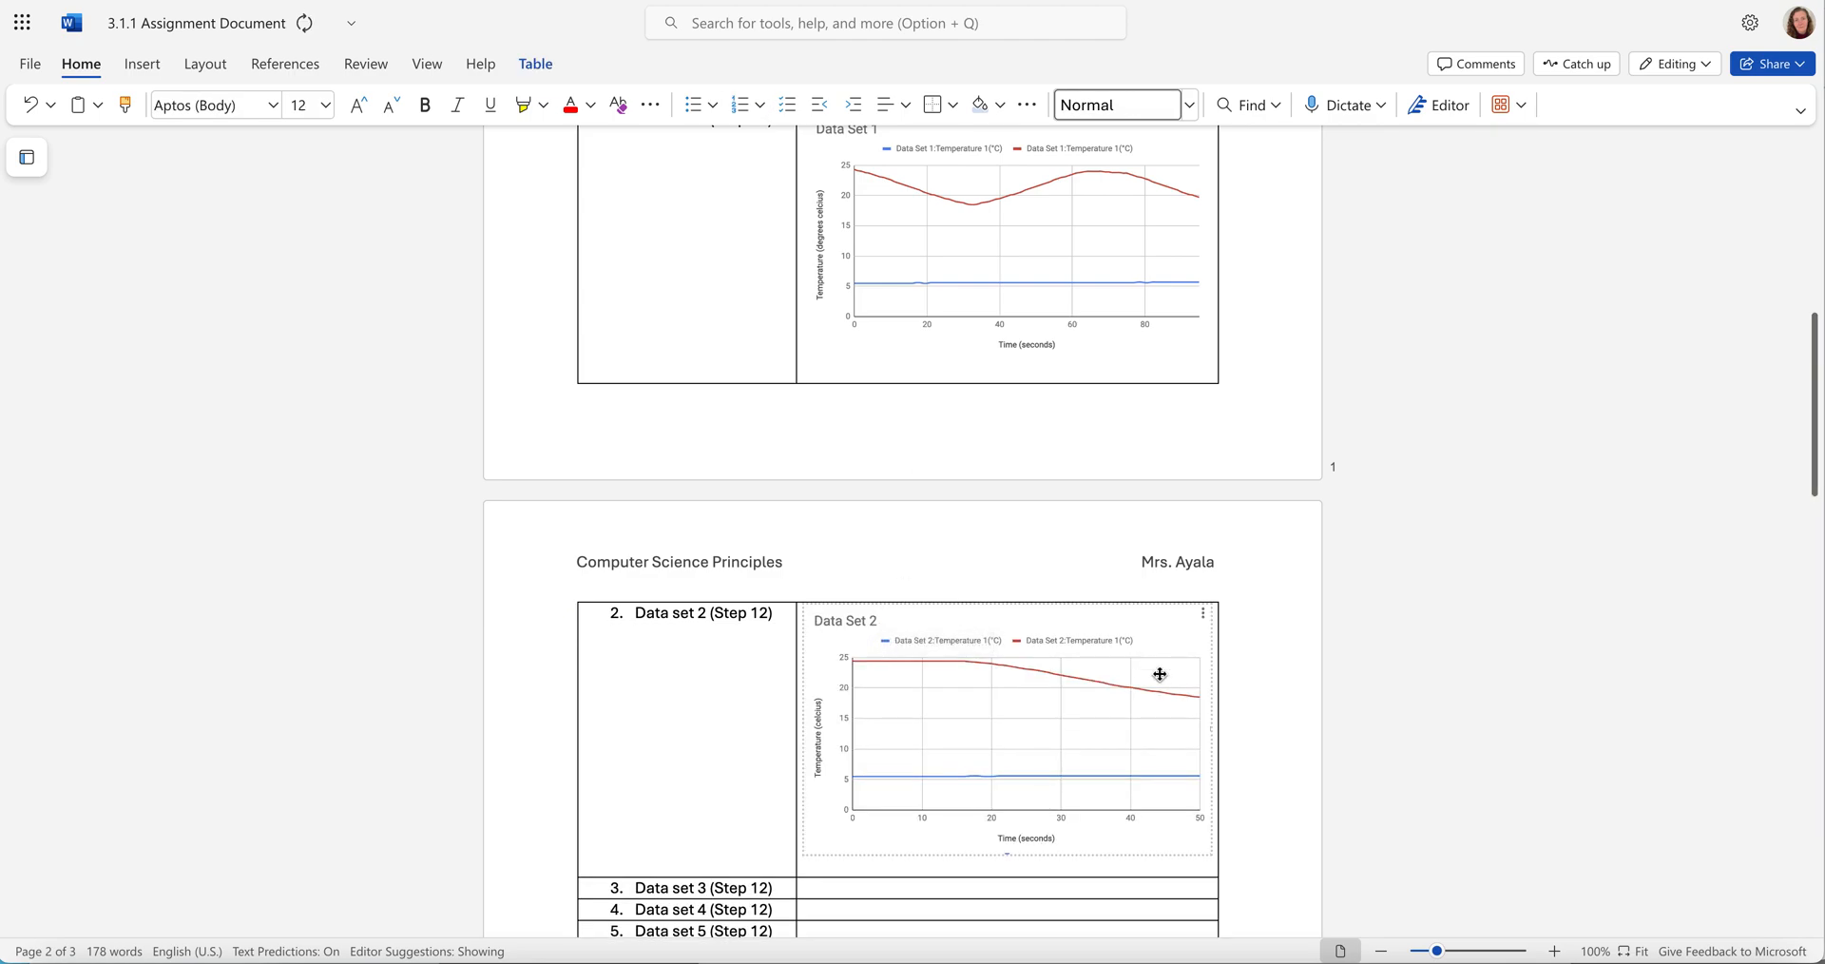
Review the assignment document's remaining data set rows, the question 6 trial table and the pasted Data Set 1 and 2 graphs
{"action": "scroll", "coordinate": [1242, 705], "scroll_direction": "down", "scroll_amount": 2}
{"action": "scroll", "coordinate": [1241, 706], "scroll_direction": "down", "scroll_amount": 1}
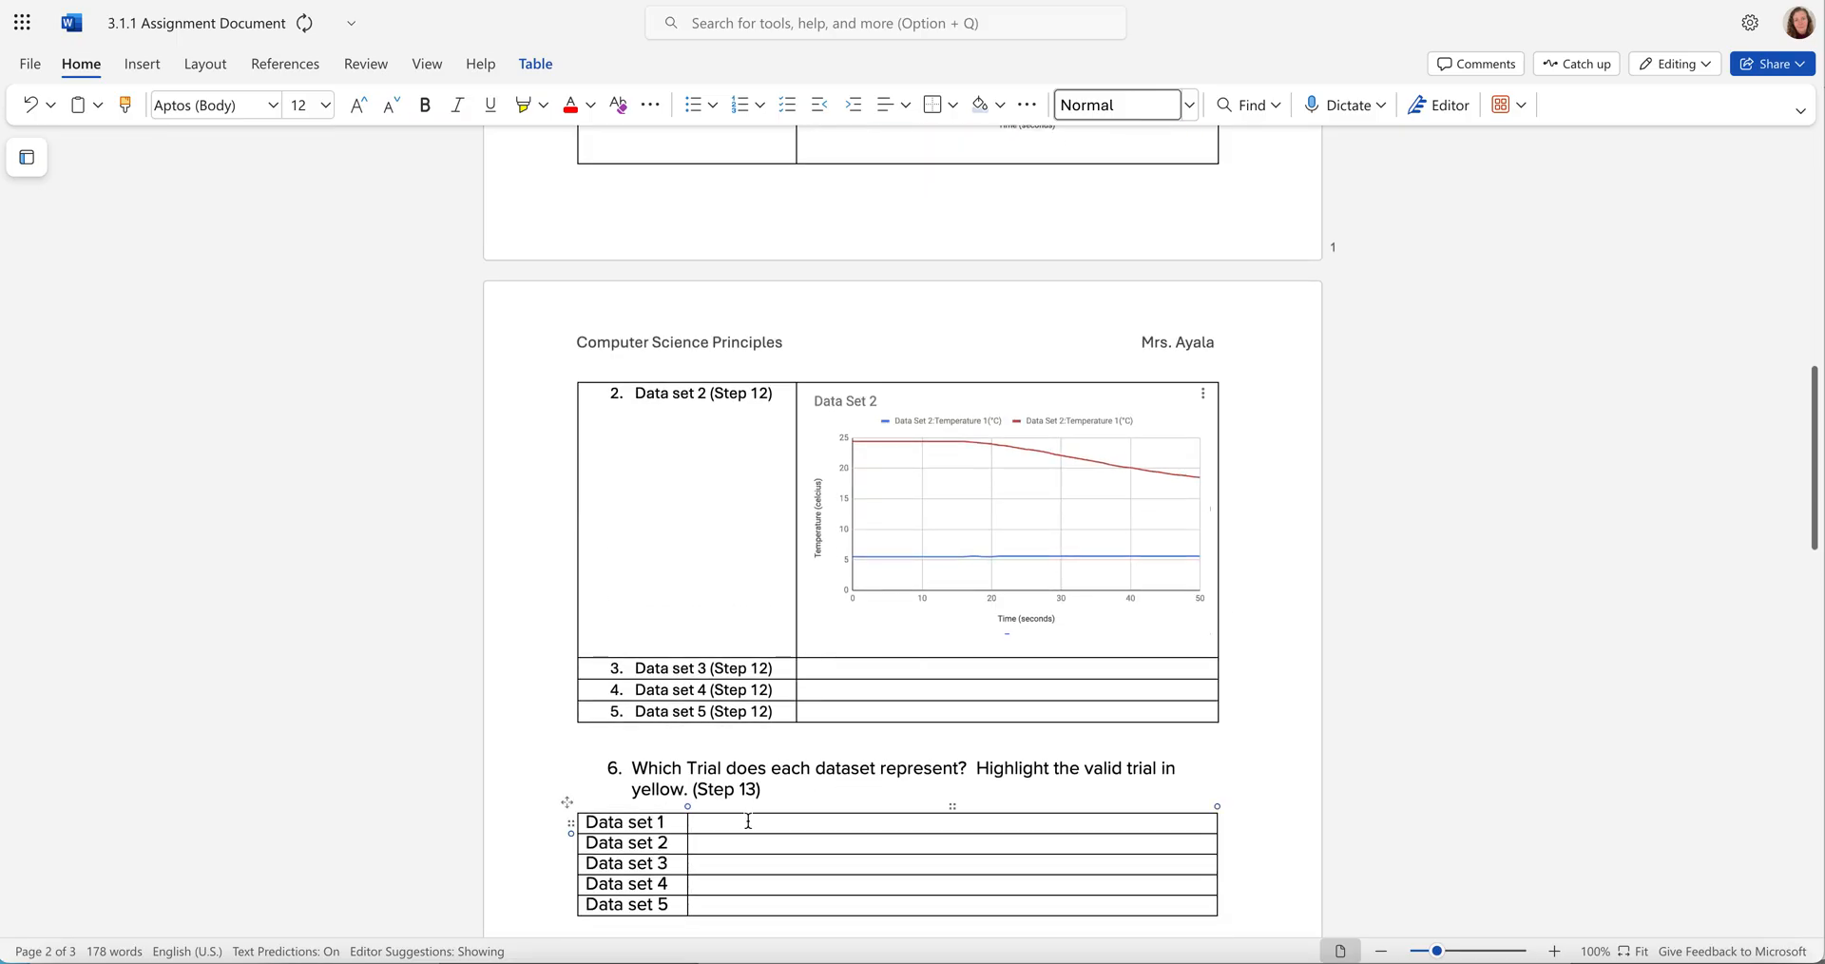
{"action": "left_click", "coordinate": [713, 844]}
{"action": "left_click", "coordinate": [850, 673]}
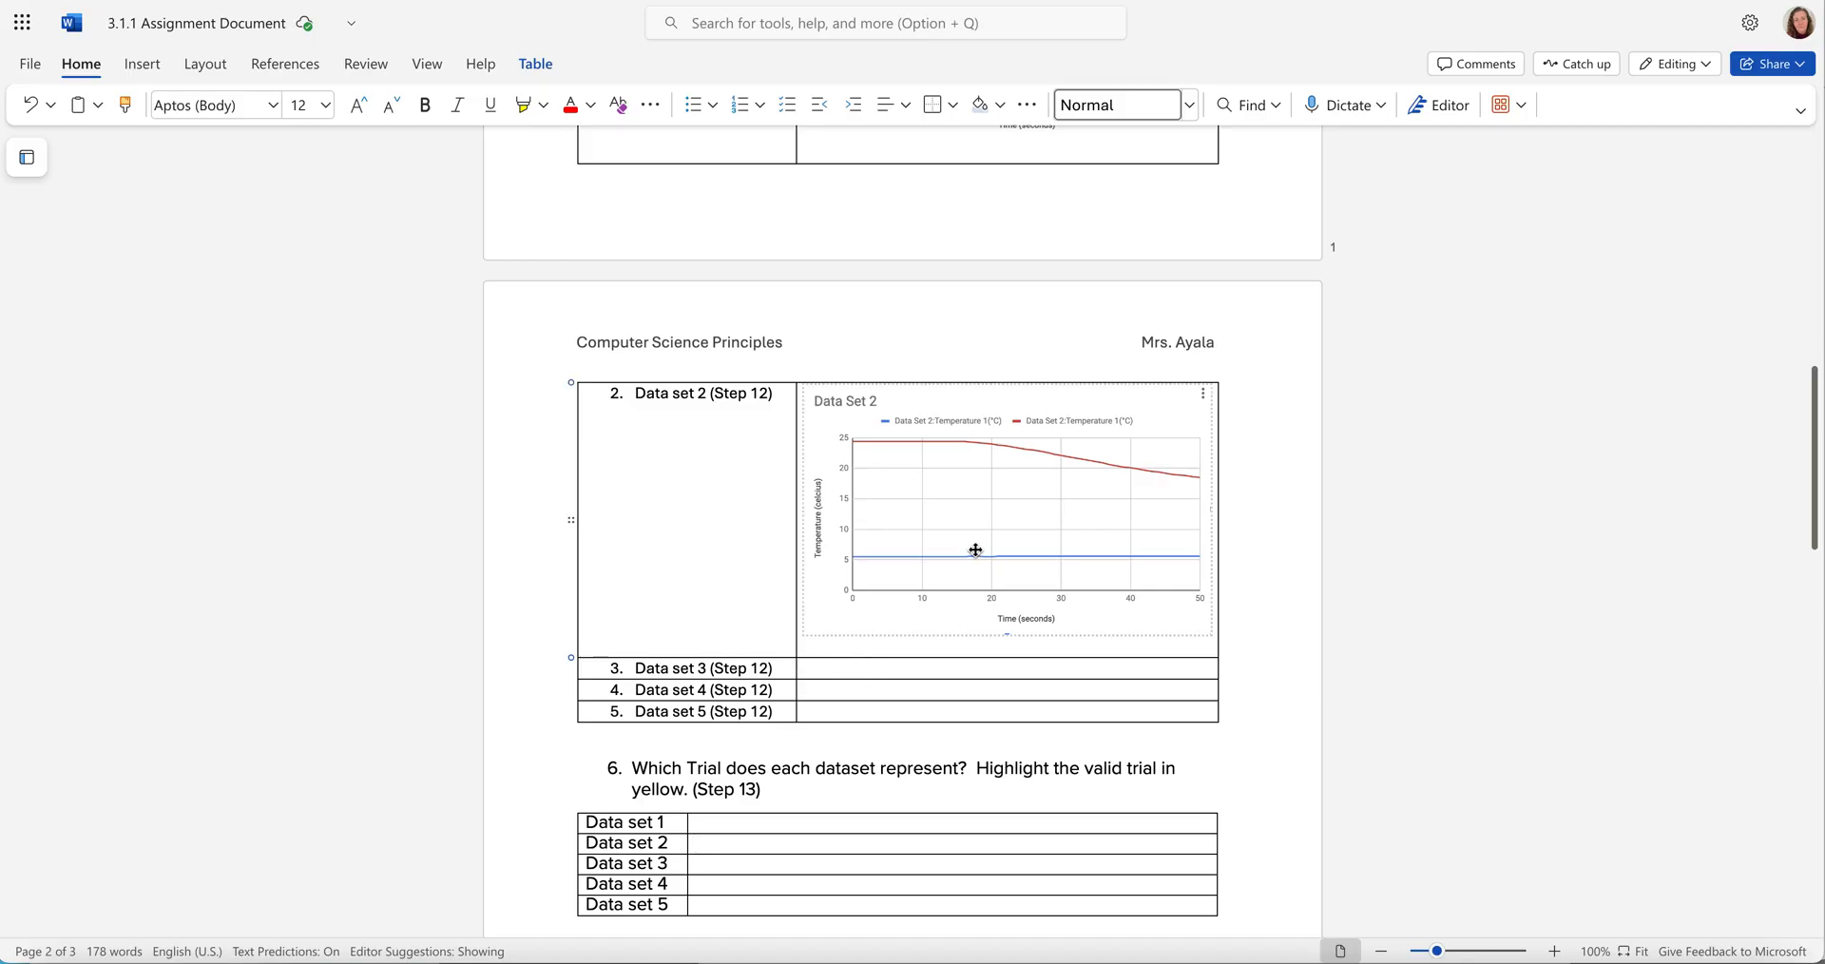
{"action": "left_click", "coordinate": [707, 868]}
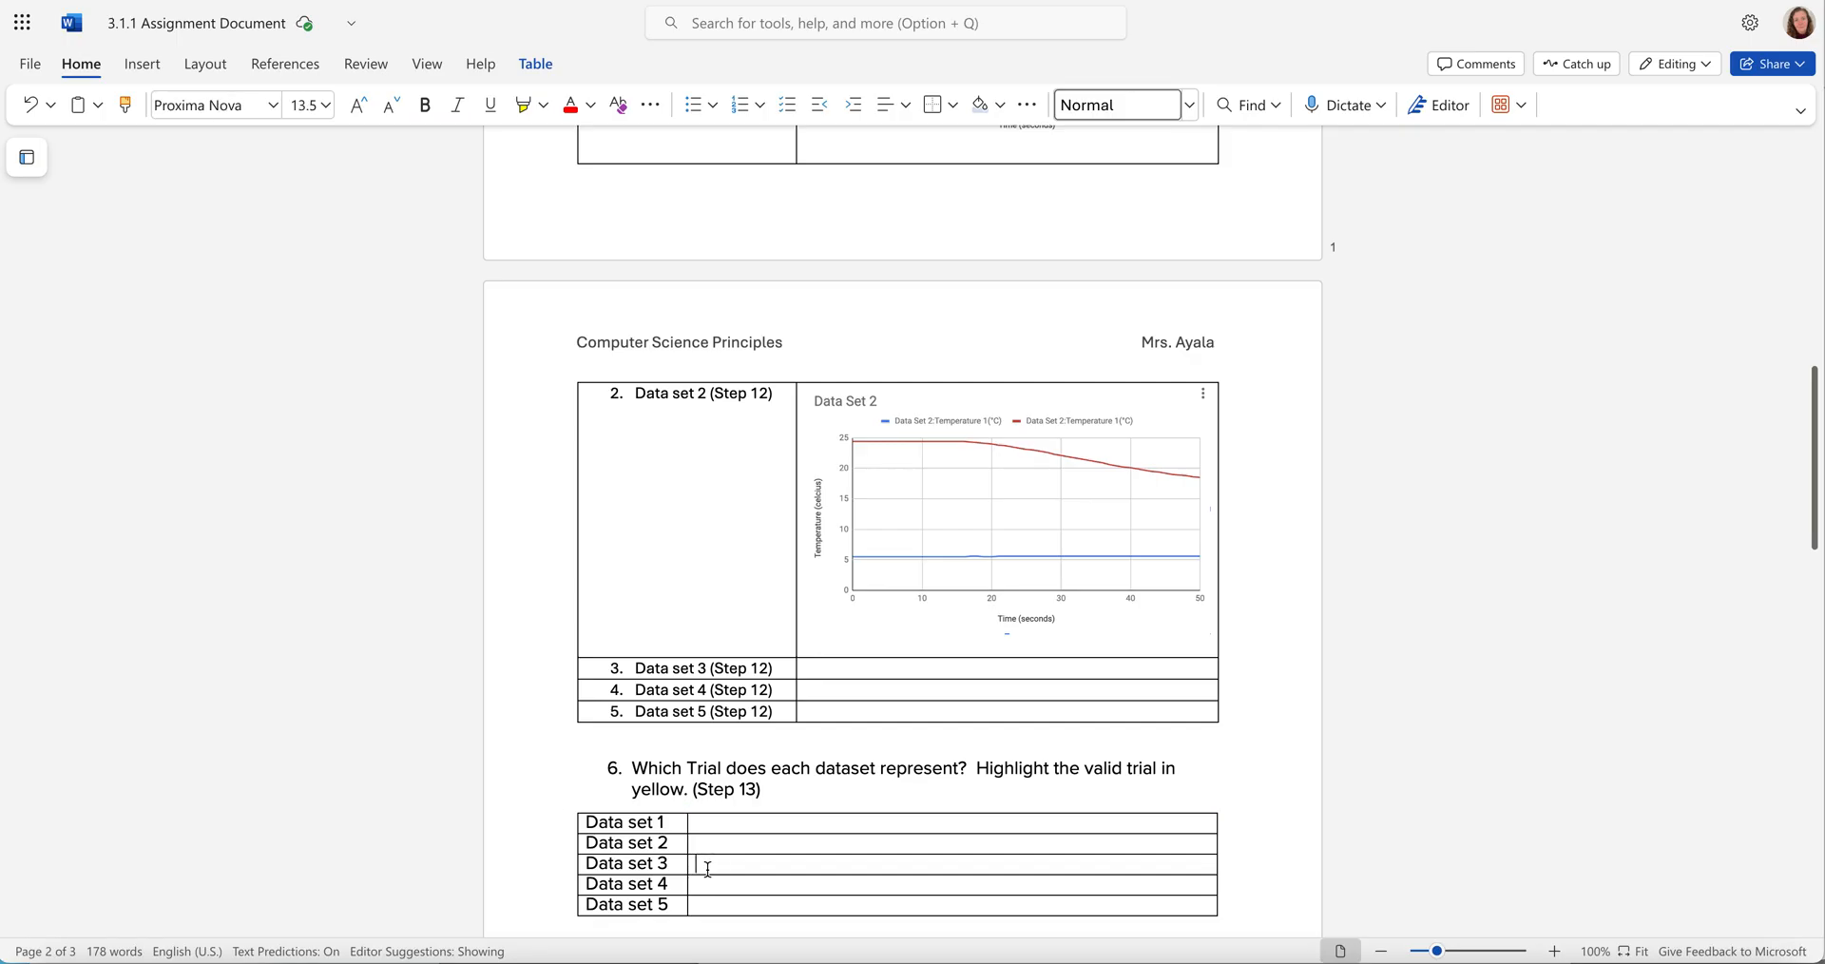
{"action": "triple_click", "coordinate": [704, 691]}
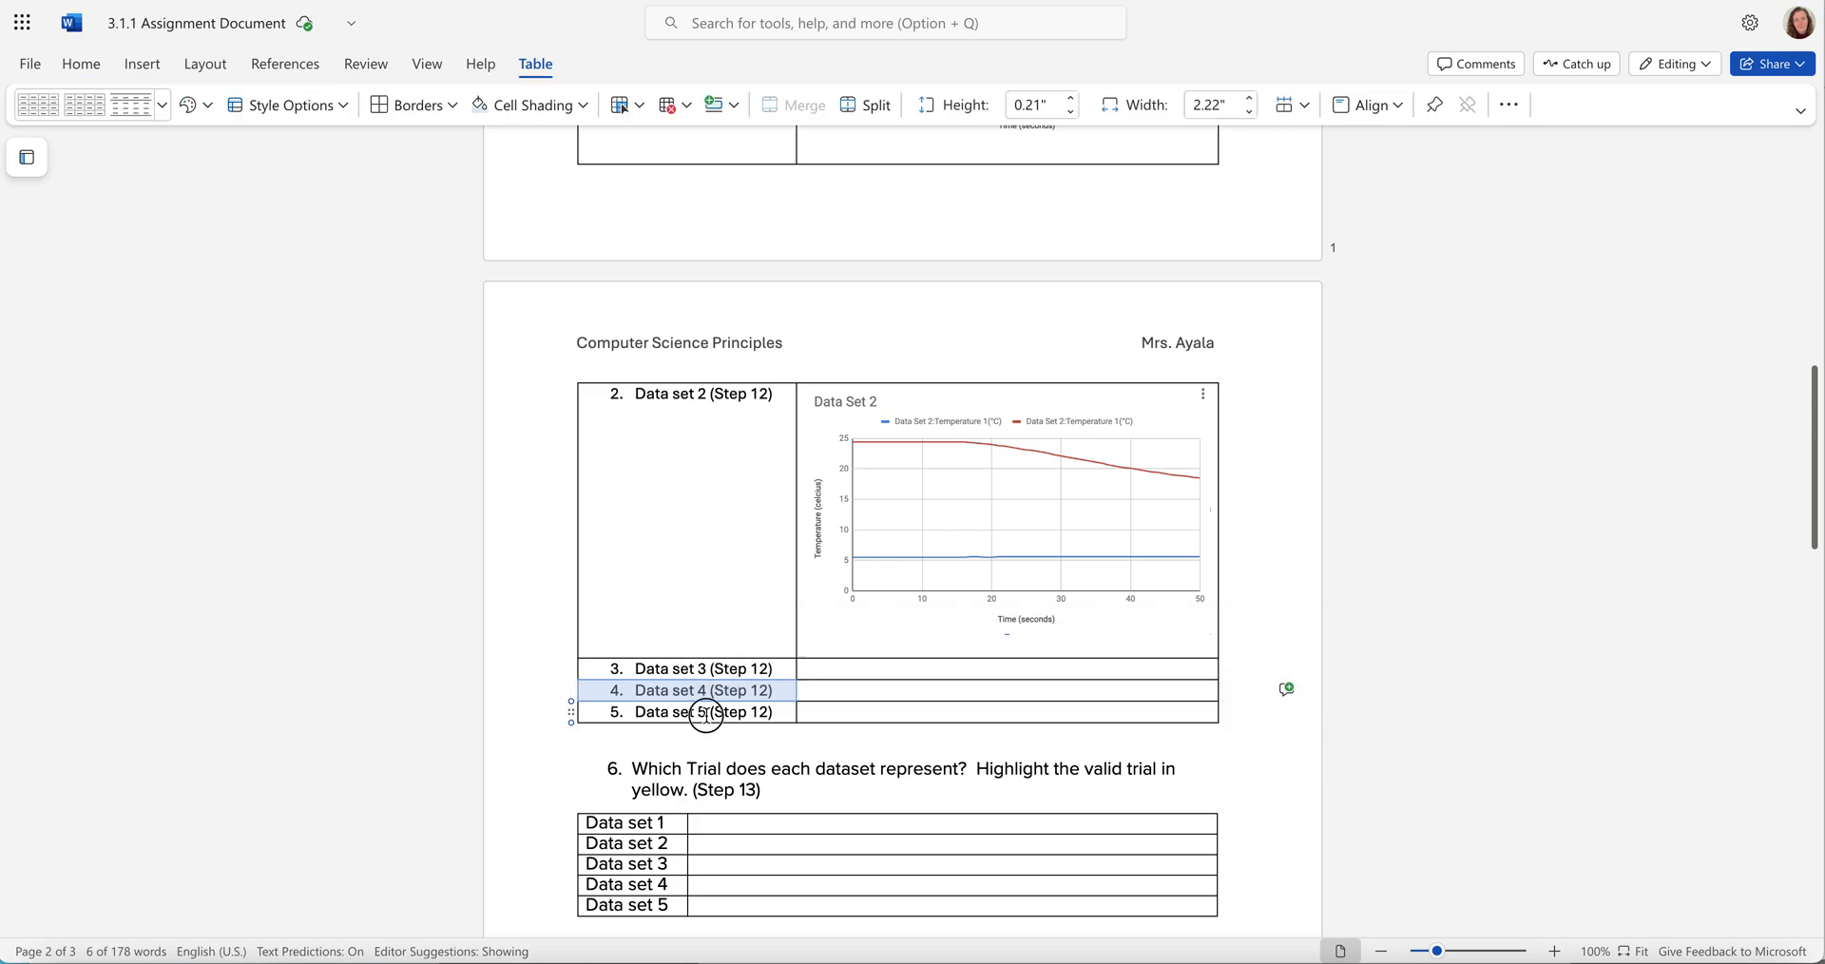
{"action": "triple_click", "coordinate": [714, 712]}
{"action": "left_click", "coordinate": [1246, 772]}
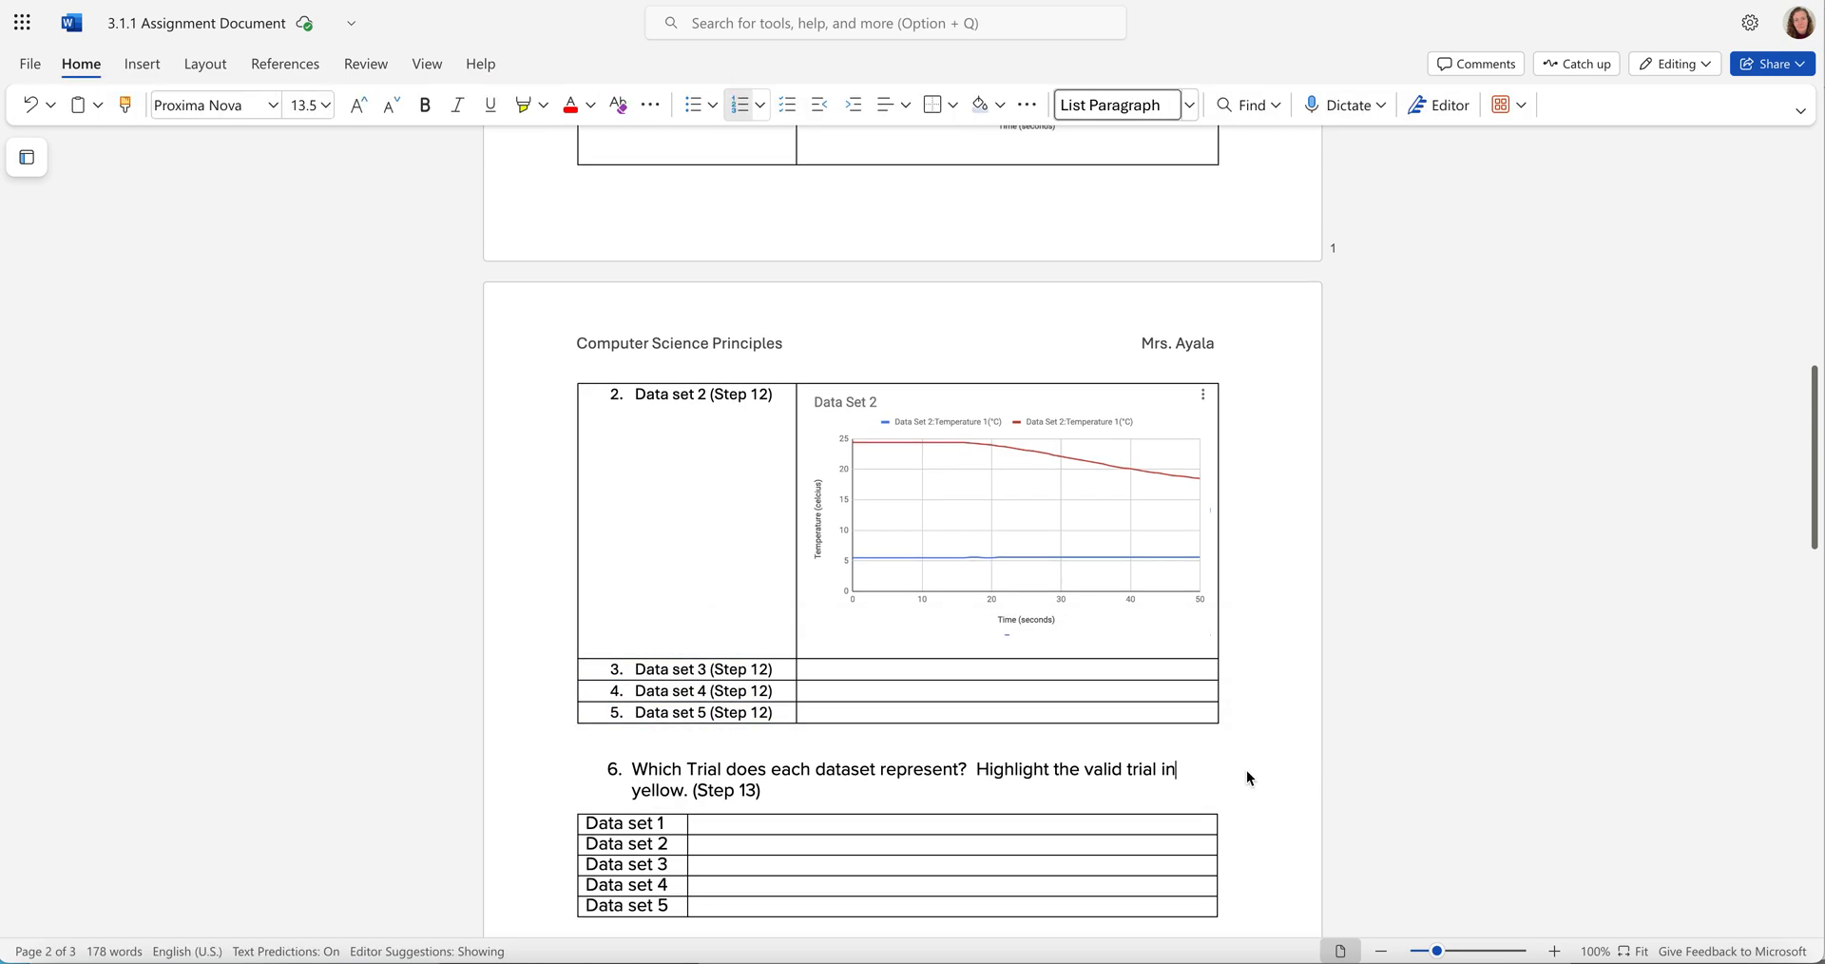
{"action": "scroll", "coordinate": [1247, 773], "scroll_direction": "up", "scroll_amount": 5}
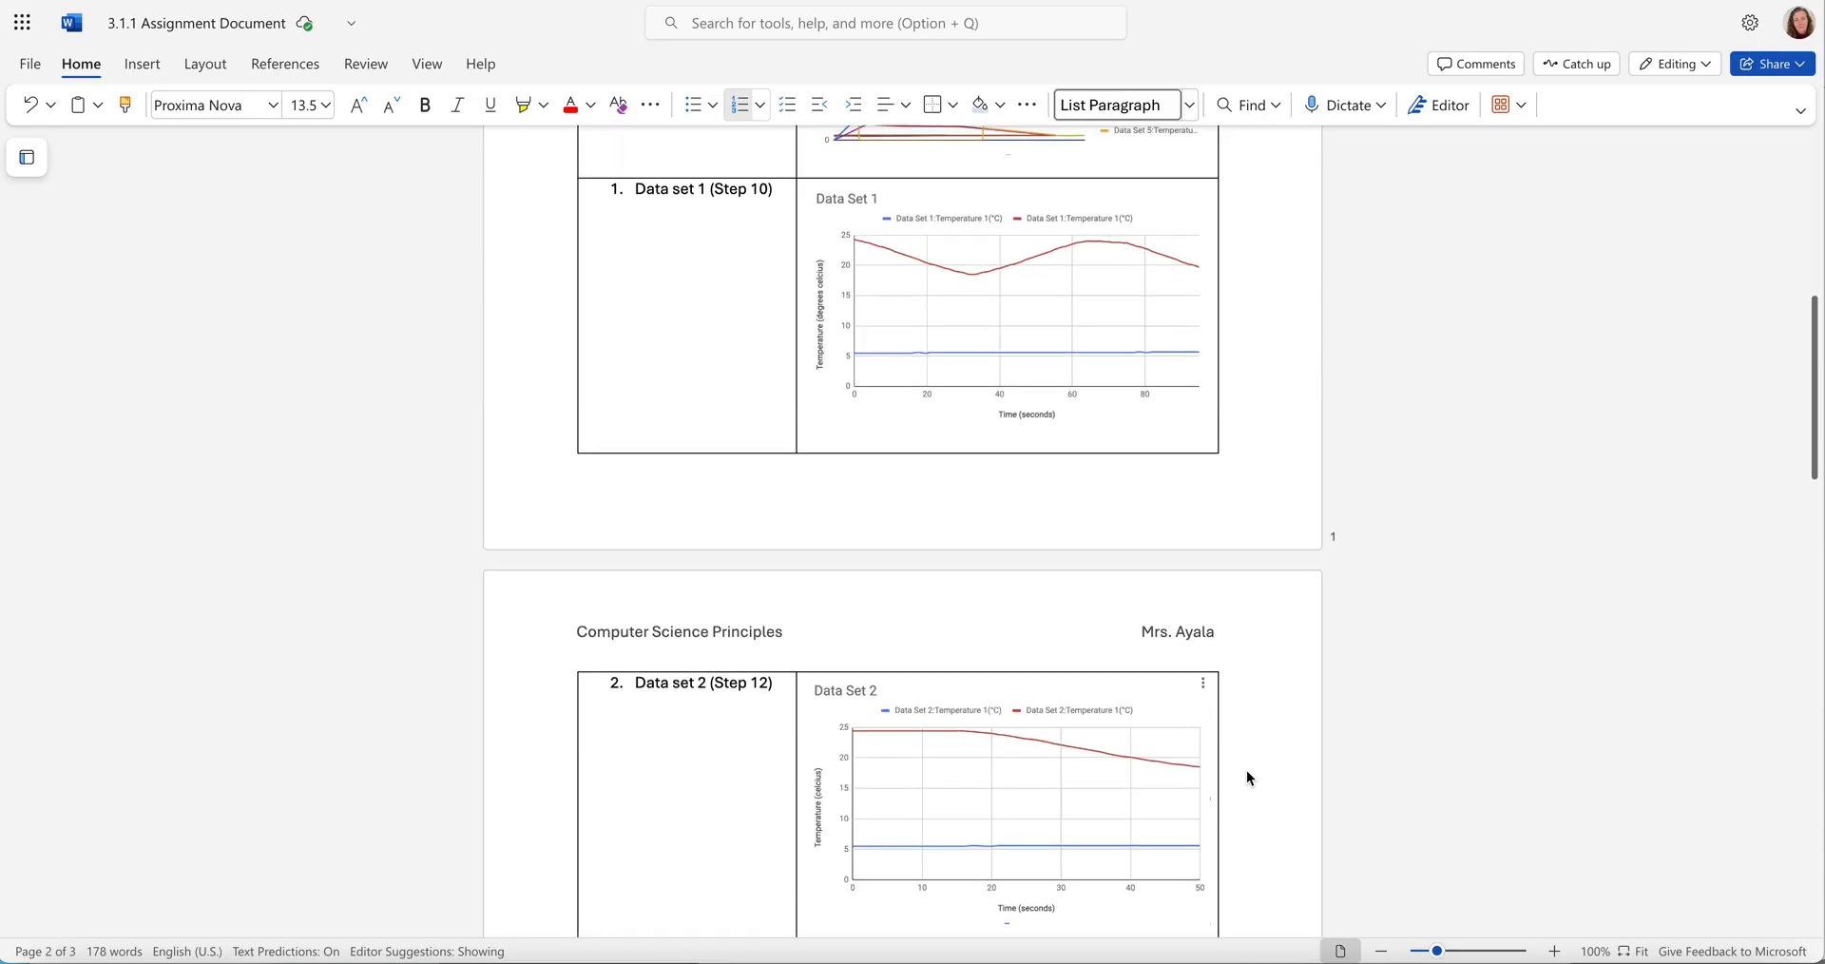